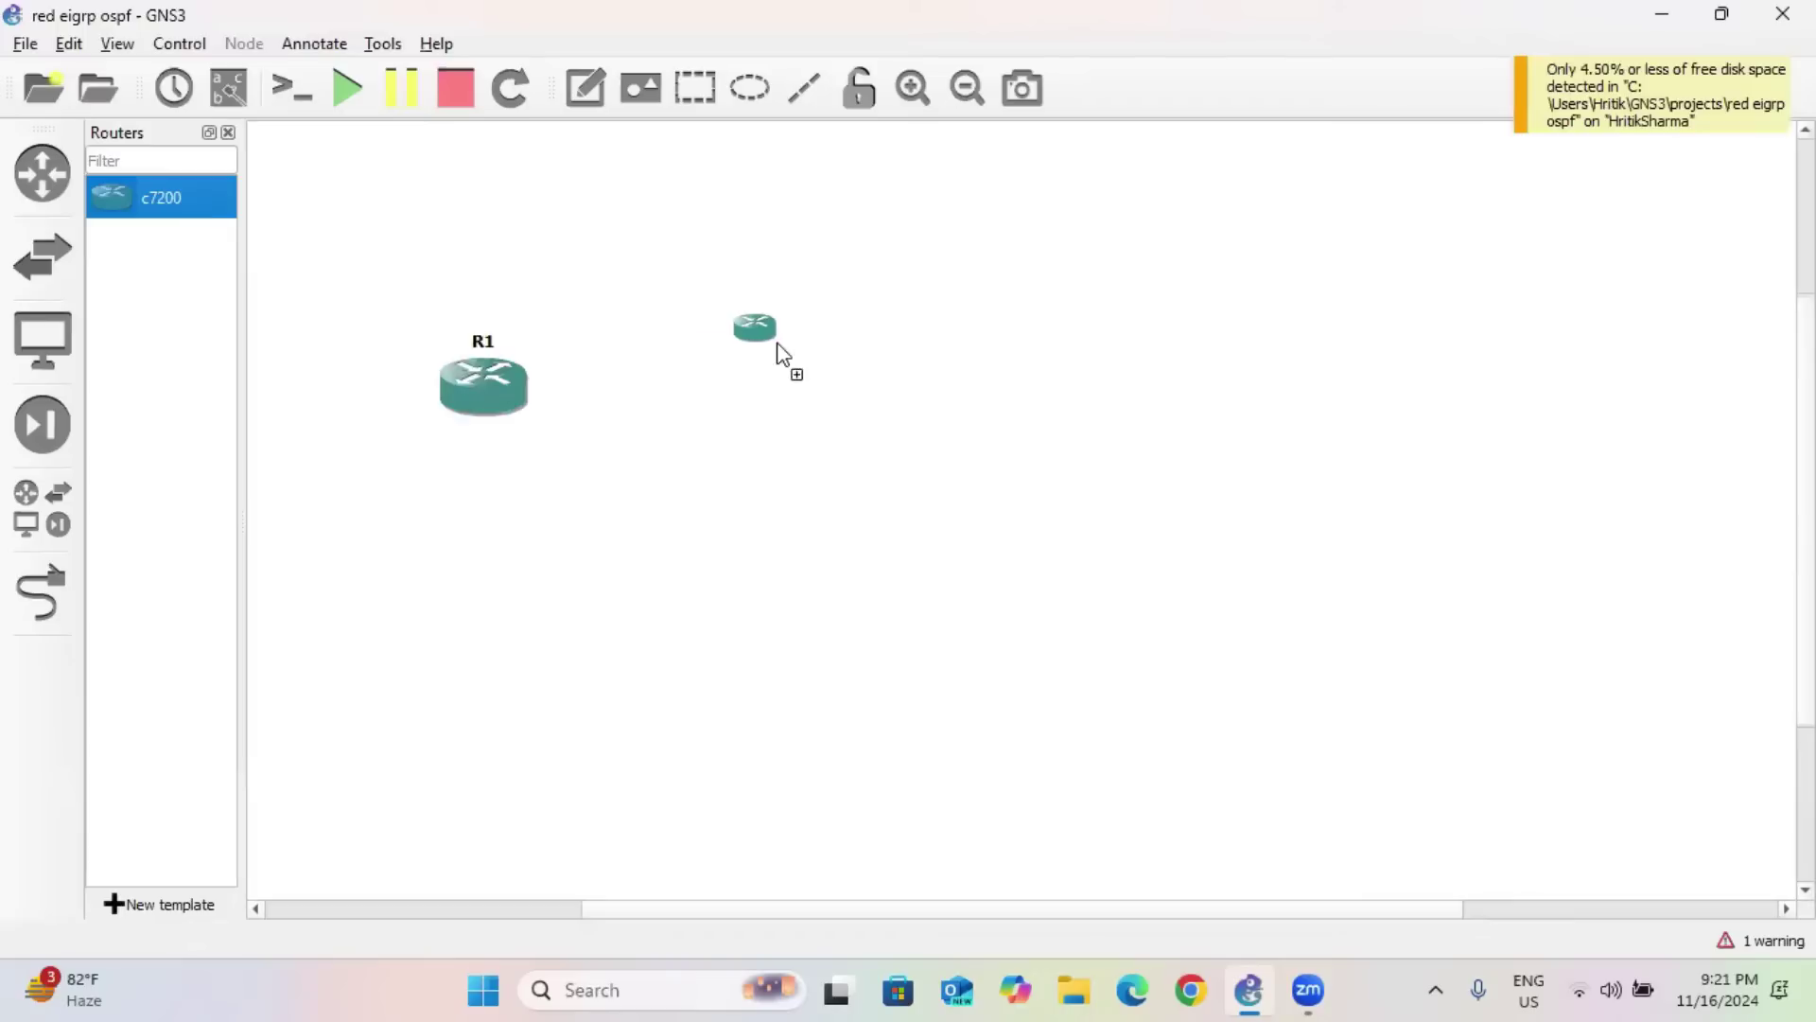
# Add c7200 routers to the canvas and arrange R1, R2 and R3 in a horizontal row.
pyautogui.moveTo(182, 229); pyautogui.dragTo(1599, 397)
pyautogui.moveTo(473, 384); pyautogui.dragTo(451, 310)
pyautogui.moveTo(1039, 413); pyautogui.dragTo(993, 297)
pyautogui.moveTo(1615, 438); pyautogui.dragTo(1541, 340)
pyautogui.moveTo(355, 179); pyautogui.dragTo(1645, 440)
pyautogui.click(1038, 543)
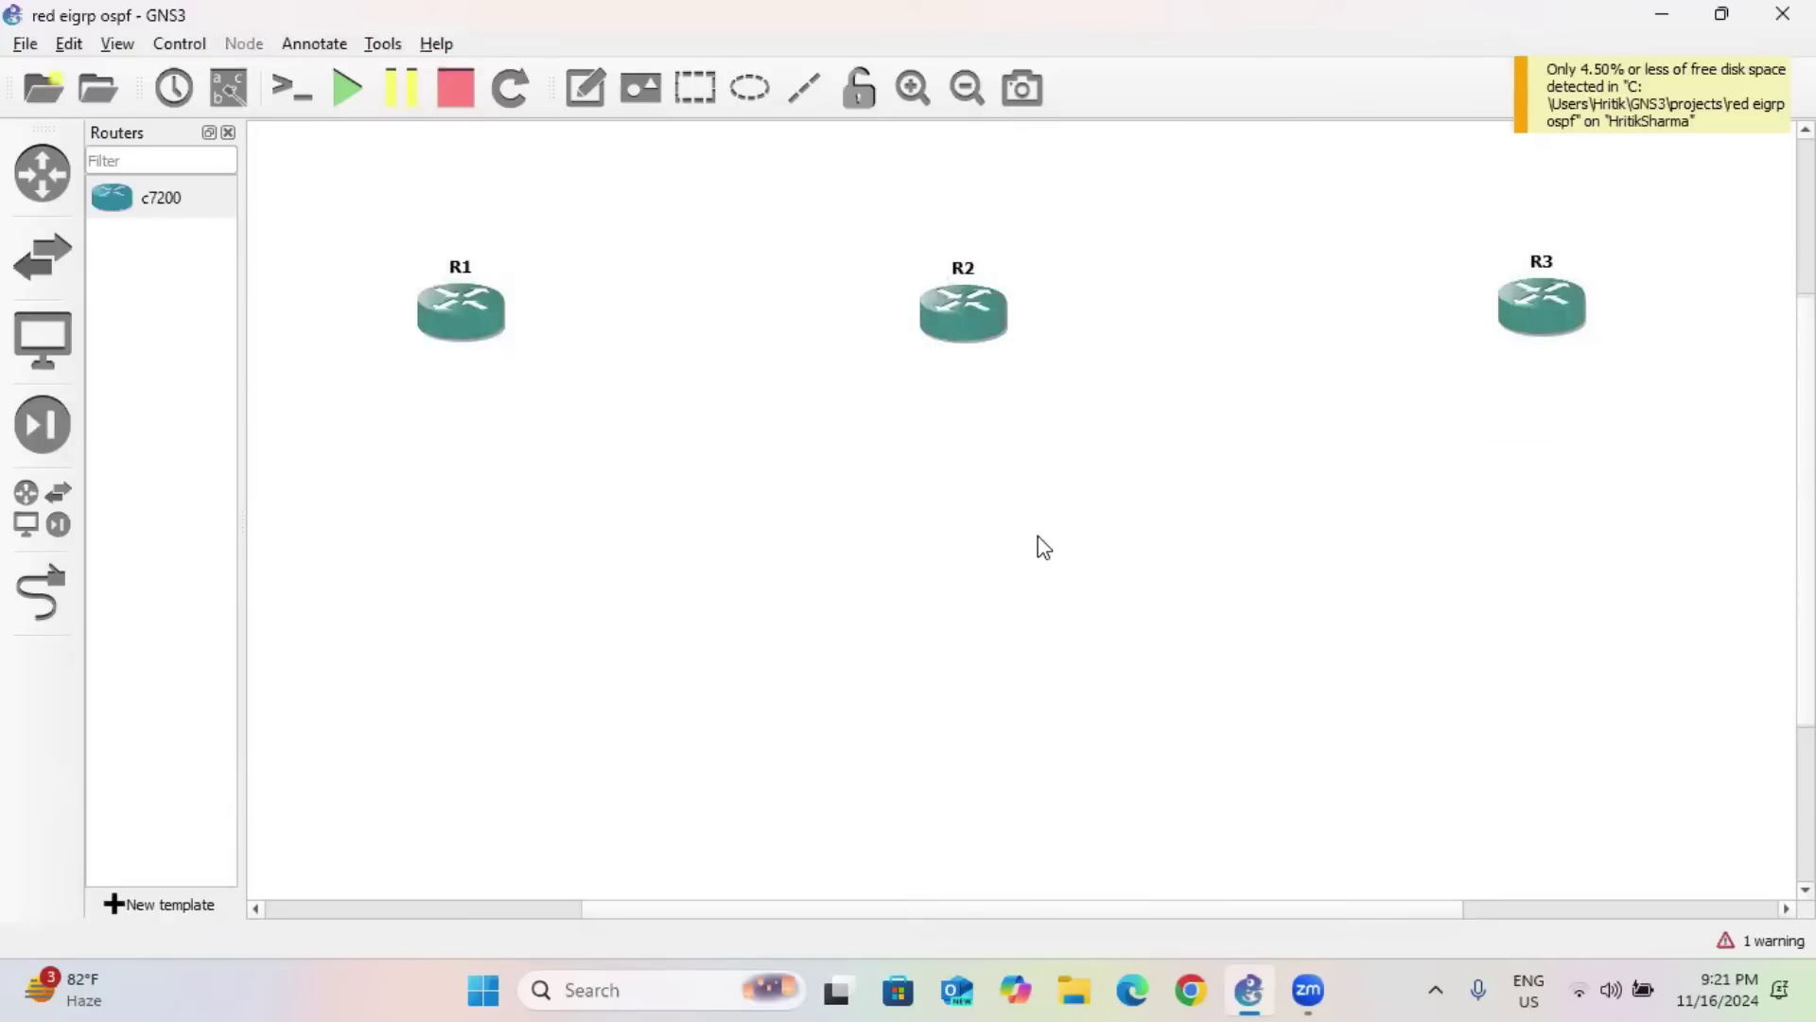
# Connect router R1's f0/0 interface to router R2's f0/0 interface with a link.
pyautogui.click(228, 132)
pyautogui.click(59, 579)
pyautogui.click(382, 307)
pyautogui.click(486, 323)
pyautogui.click(861, 312)
pyautogui.click(910, 327)
# Link router R2's f1/0 interface to router R3's f1/0 interface and leave link mode.
pyautogui.click(910, 308)
pyautogui.click(979, 353)
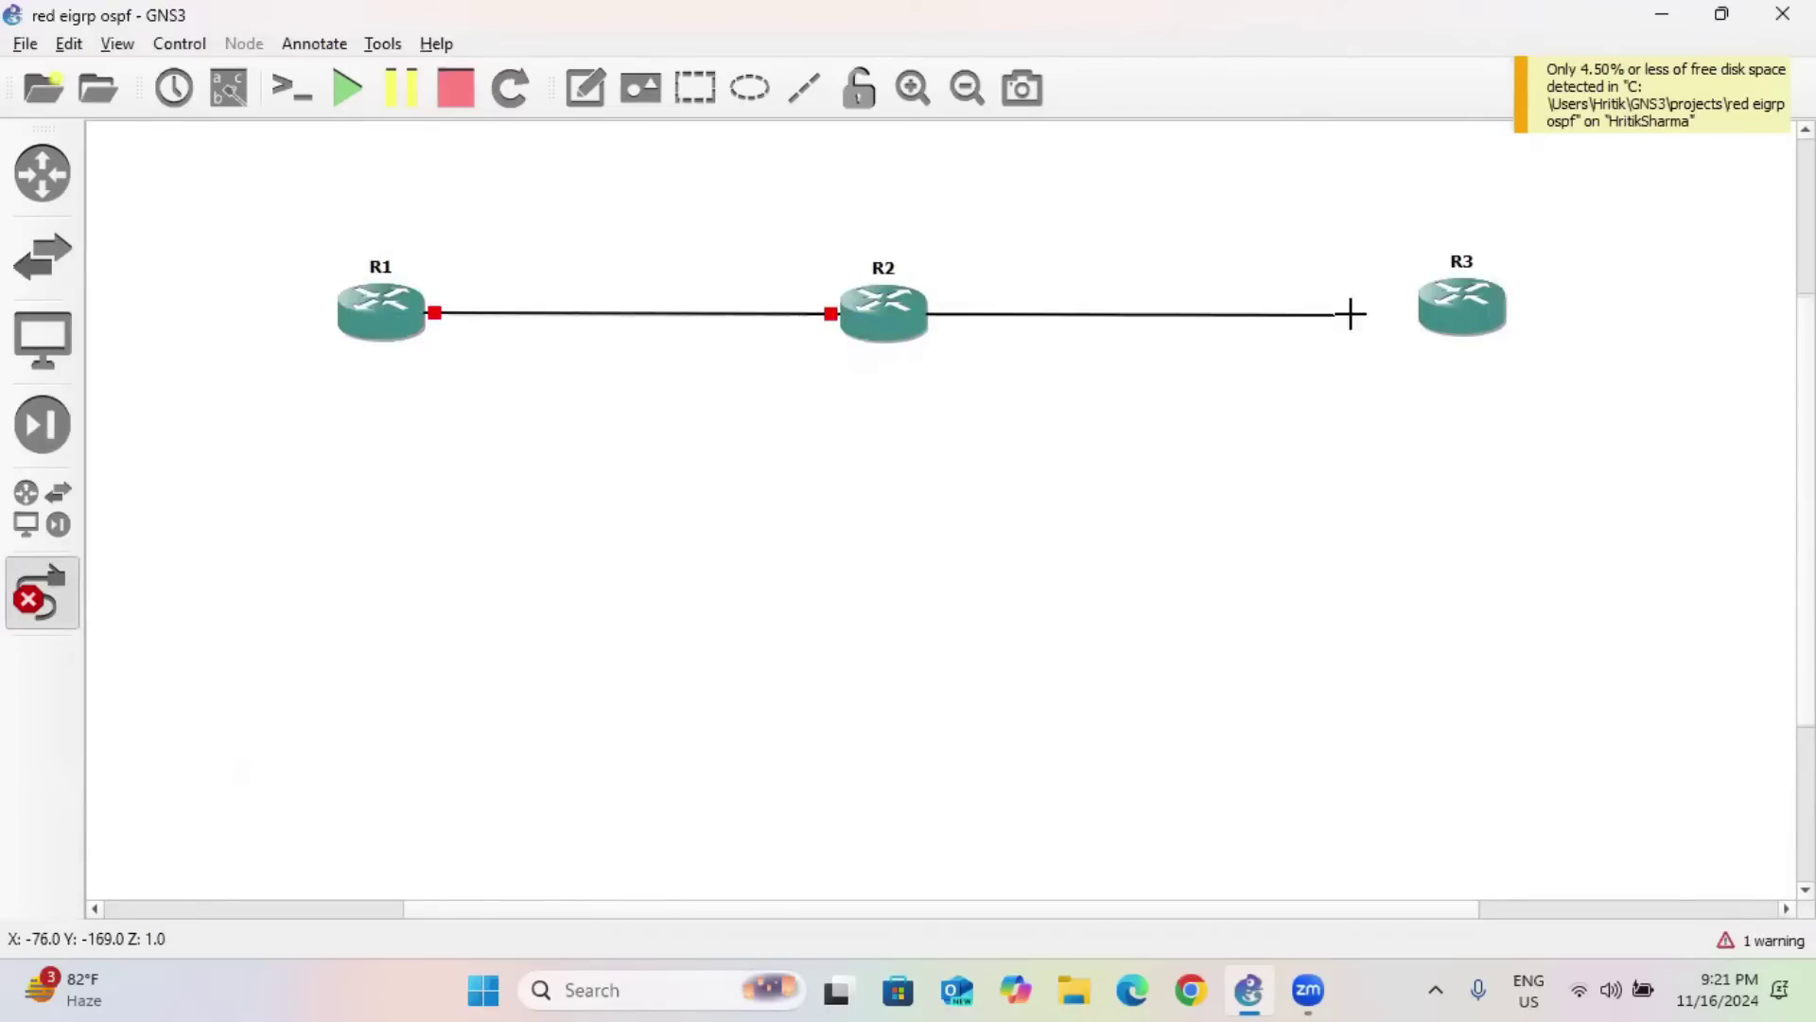
pyautogui.click(1440, 305)
pyautogui.click(1504, 346)
pyautogui.press('Escape')
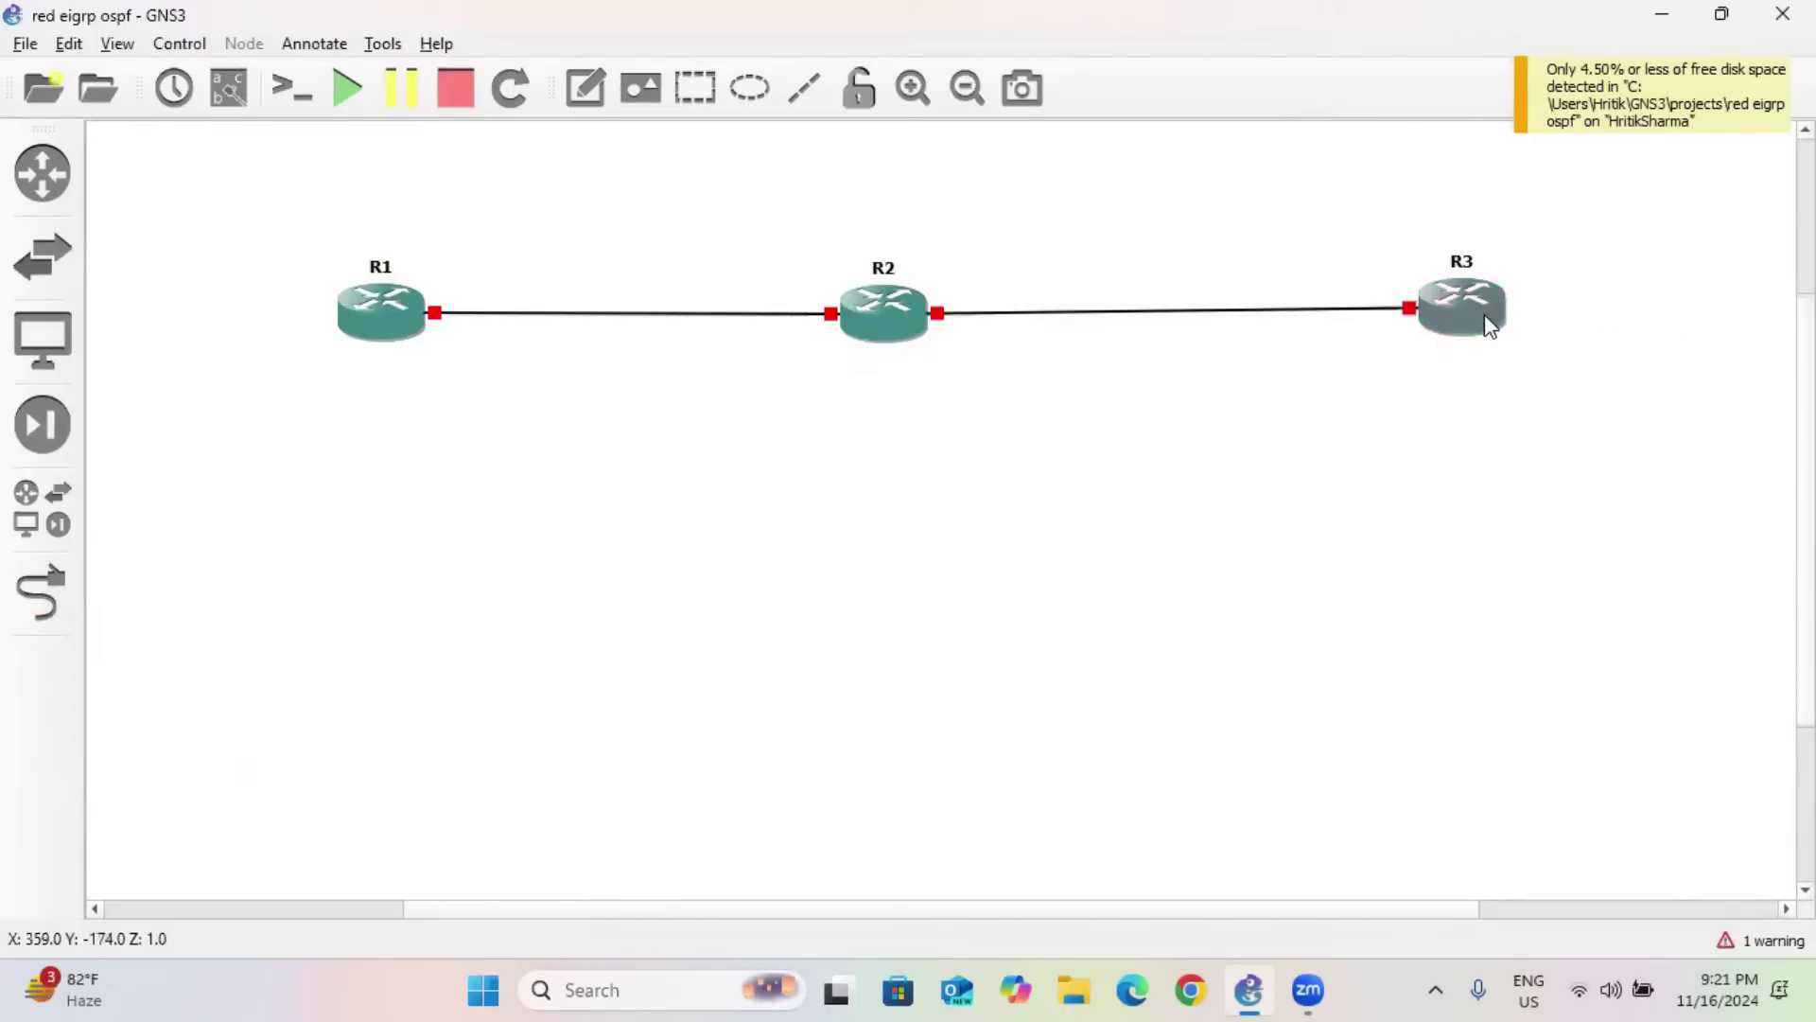
# Shift routers R3 and R1 slightly to the left on the canvas.
pyautogui.moveTo(1488, 324); pyautogui.dragTo(1475, 324)
pyautogui.moveTo(355, 316); pyautogui.dragTo(328, 320)
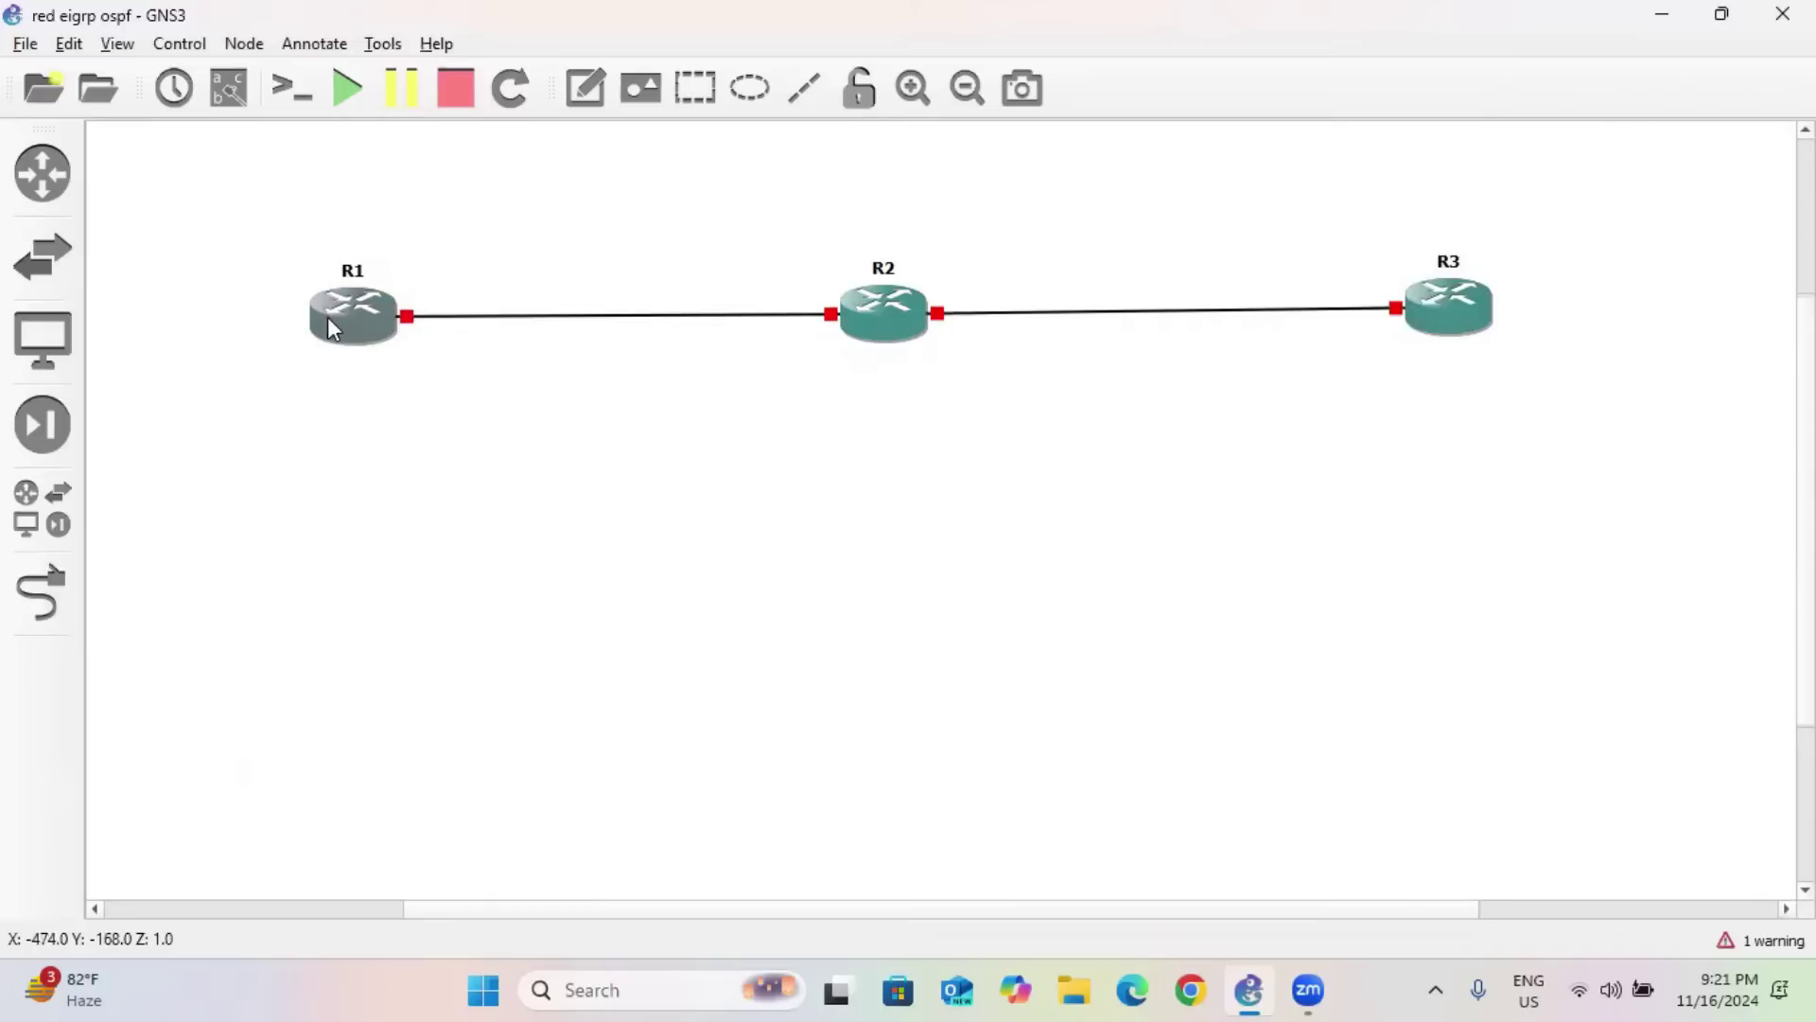
pyautogui.moveTo(215, 212); pyautogui.dragTo(265, 237)
# Add a note reading 192.168.10.0 below the link between R1 and R2.
pyautogui.click(582, 88)
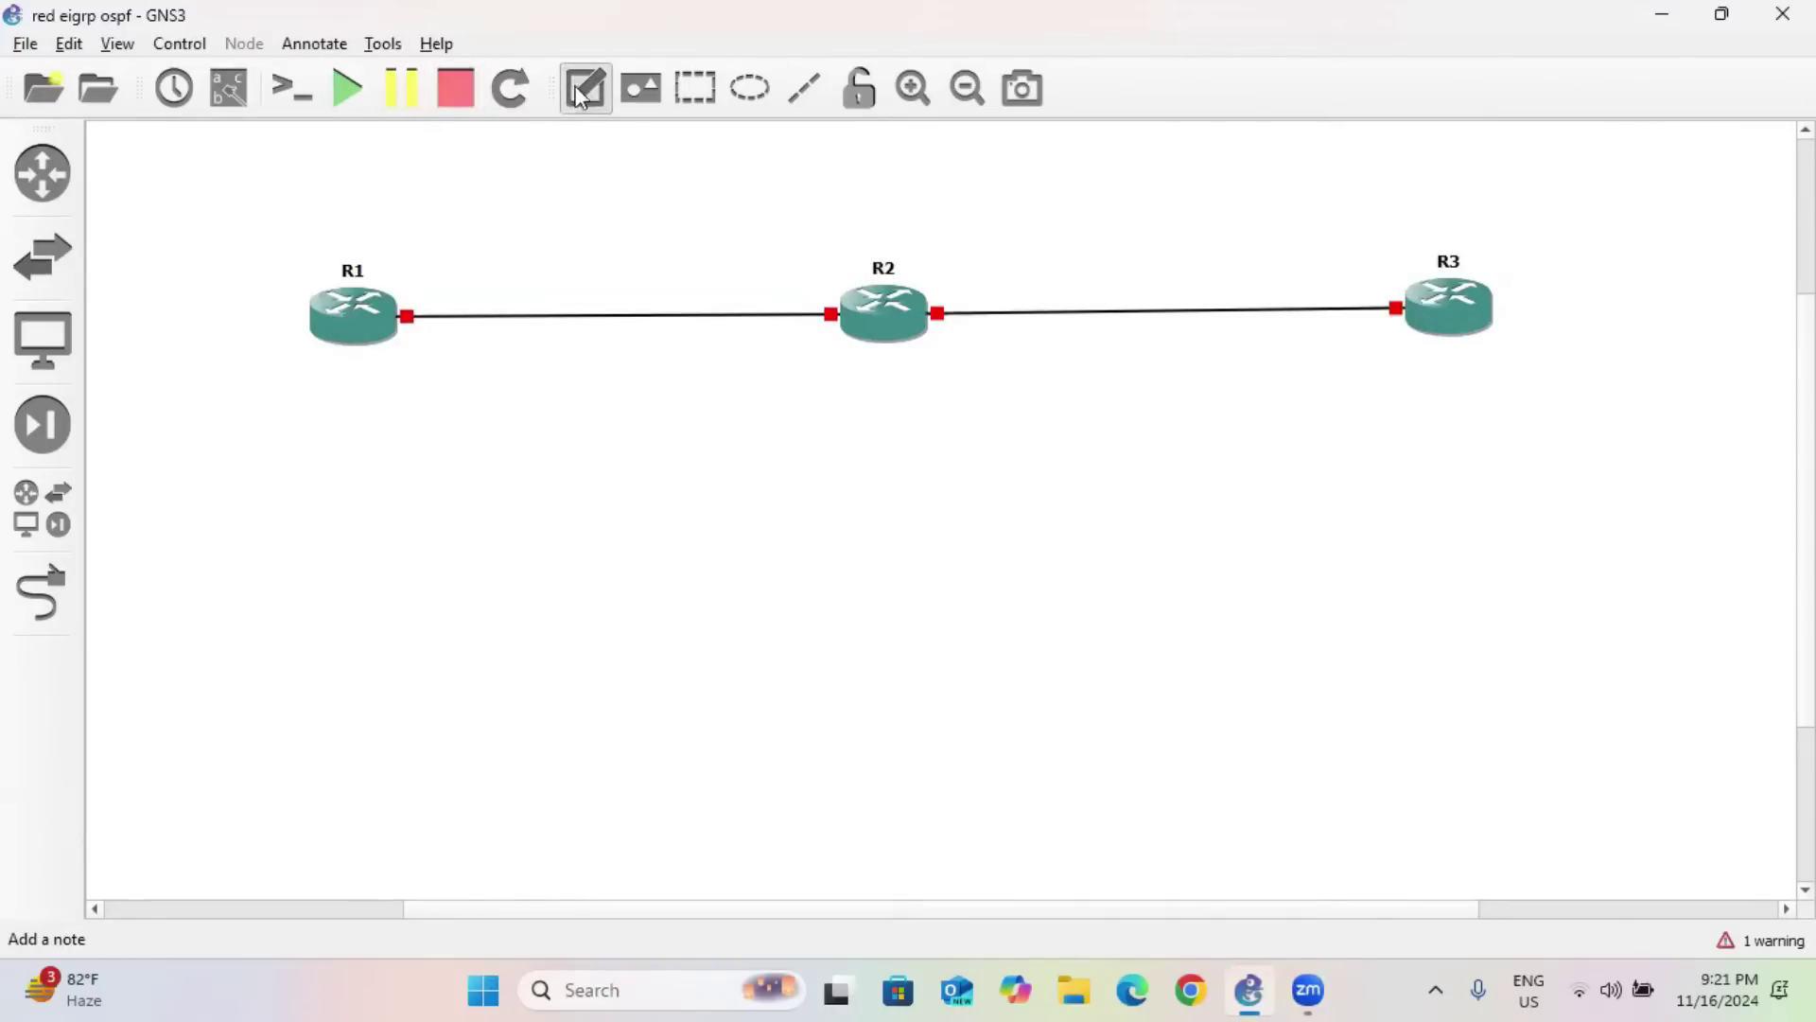
pyautogui.click(536, 342)
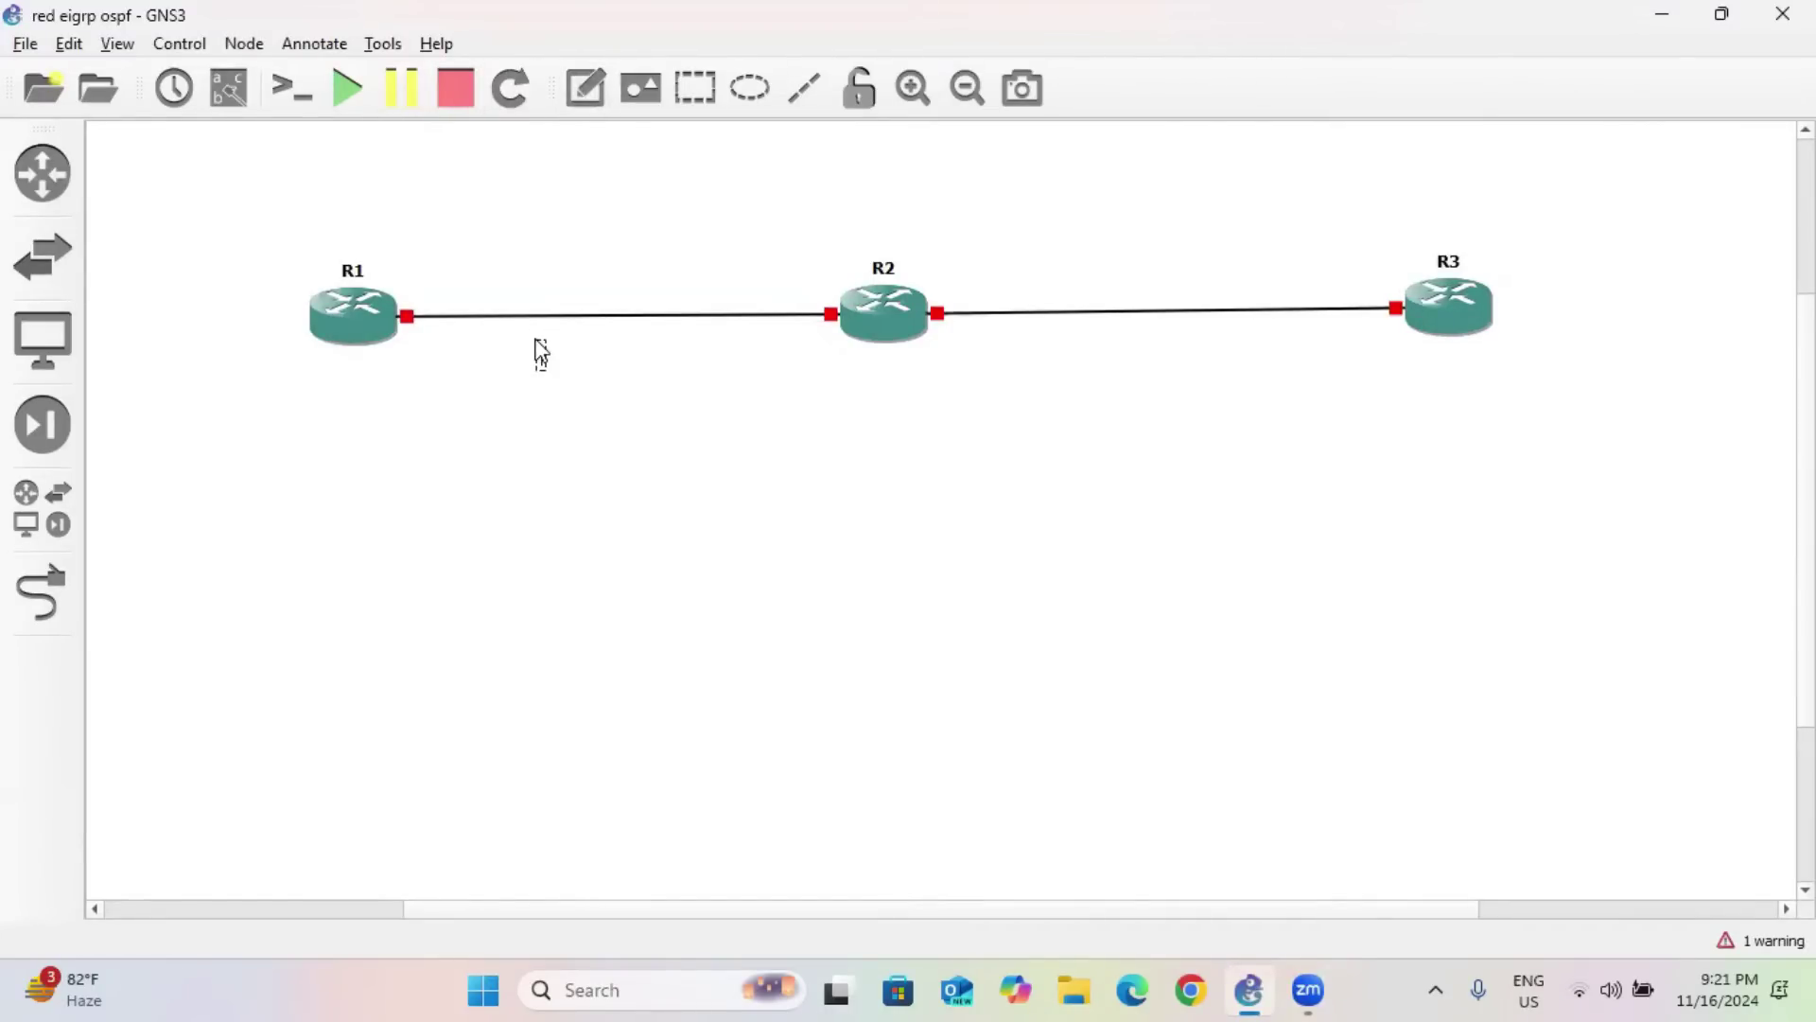
pyautogui.write('192.168.10.0')
# Add a note reading 192.168.11.0 below the link between R2 and R3, reusing the first note's text.
pyautogui.hotkey('ctrl', 'a')
pyautogui.hotkey('ctrl', 'c')
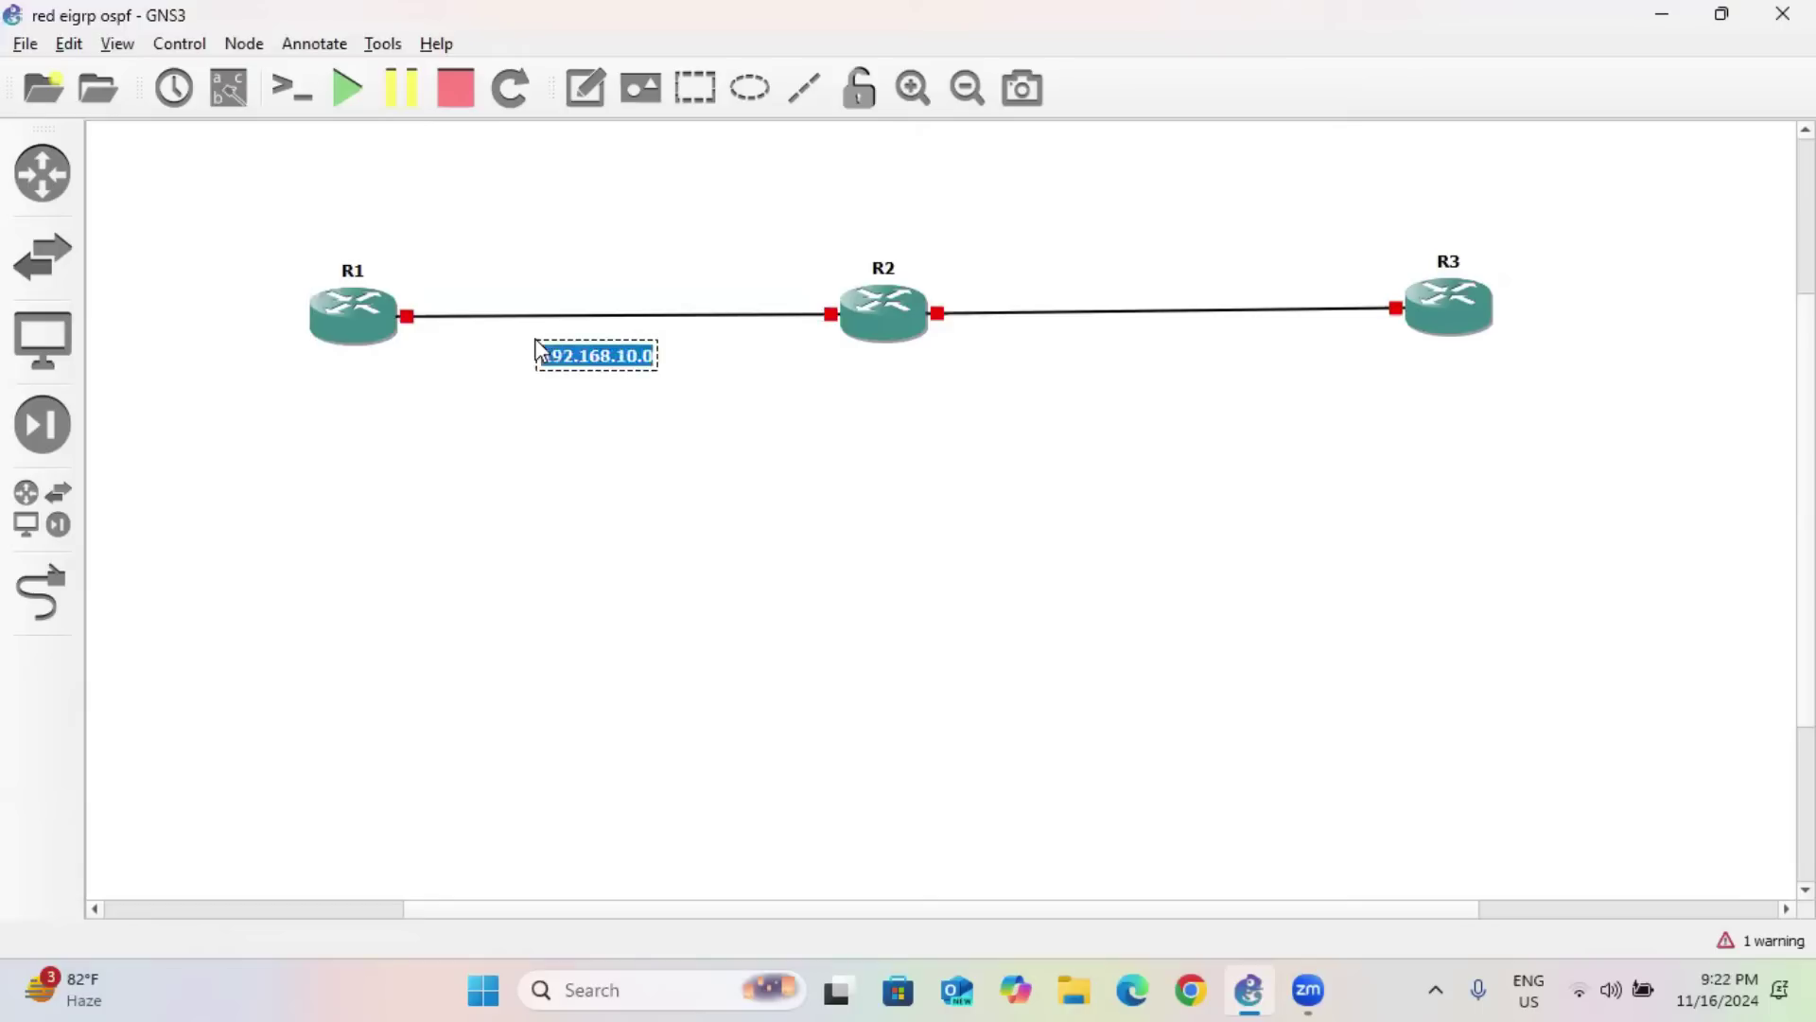
pyautogui.click(584, 87)
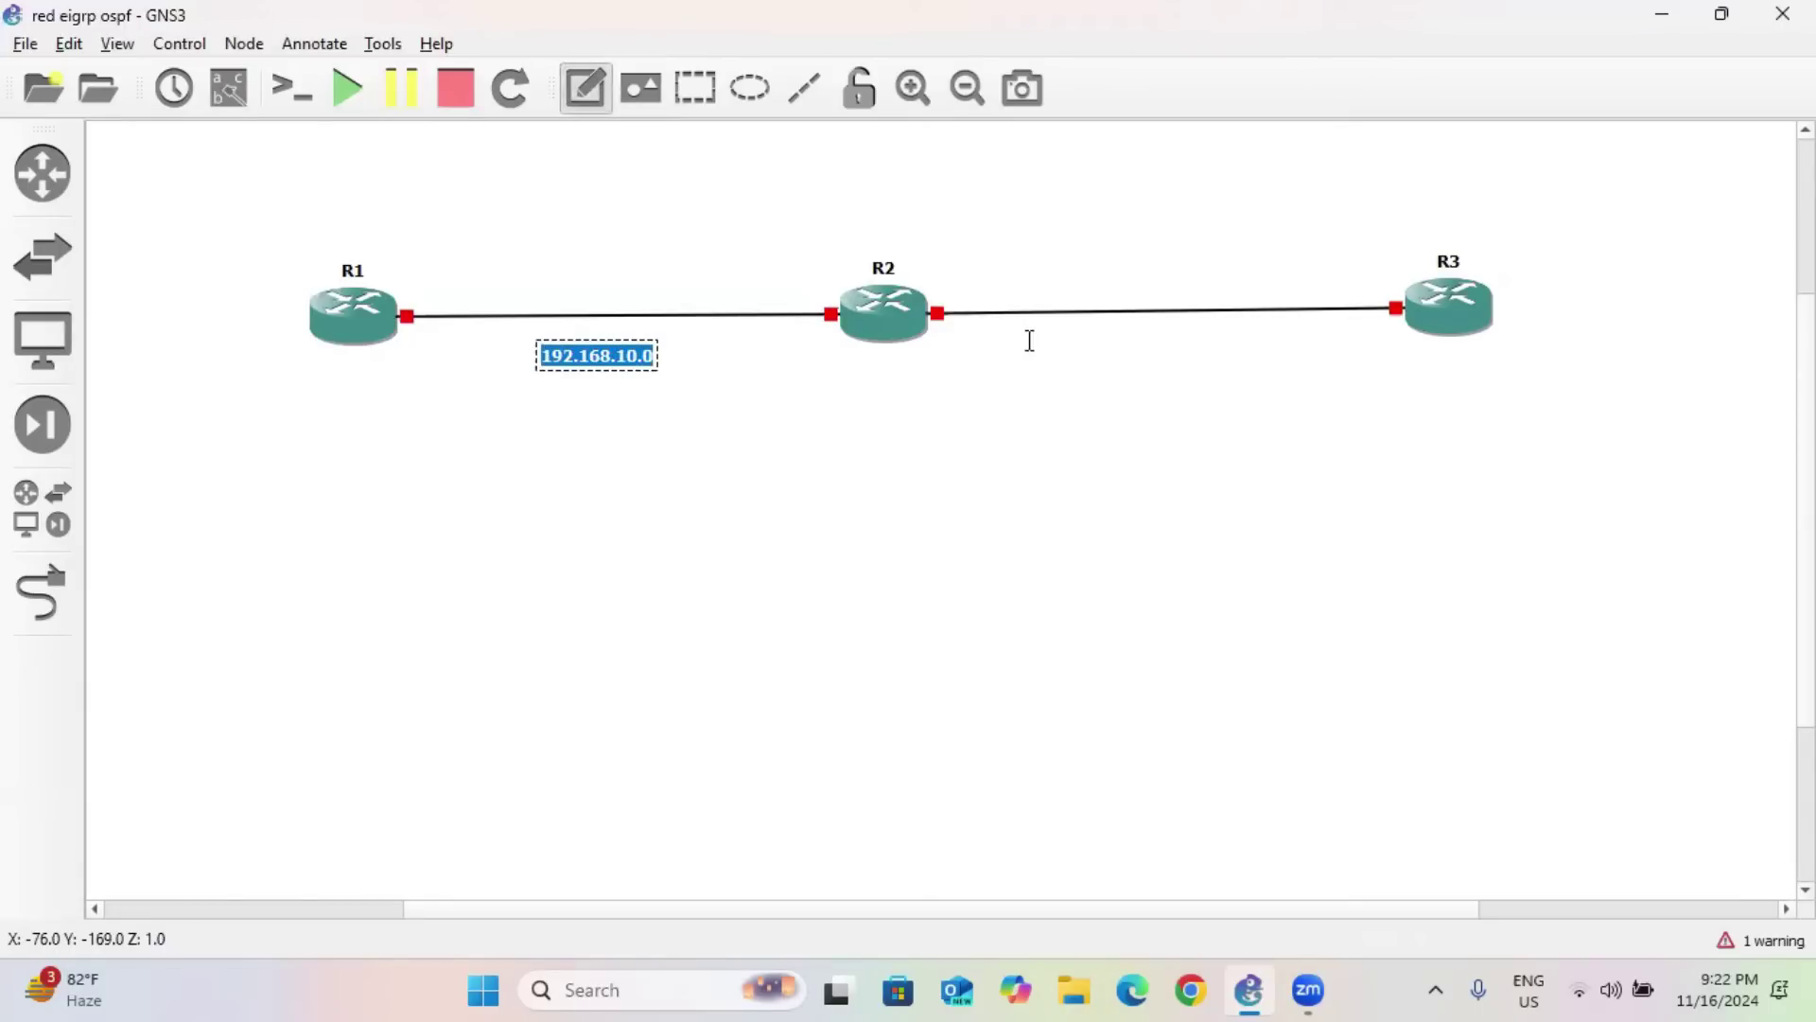
pyautogui.click(1104, 337)
pyautogui.hotkey('ctrl', 'v')
pyautogui.press('BackSpace')
pyautogui.press('BackSpace')
pyautogui.press('BackSpace')
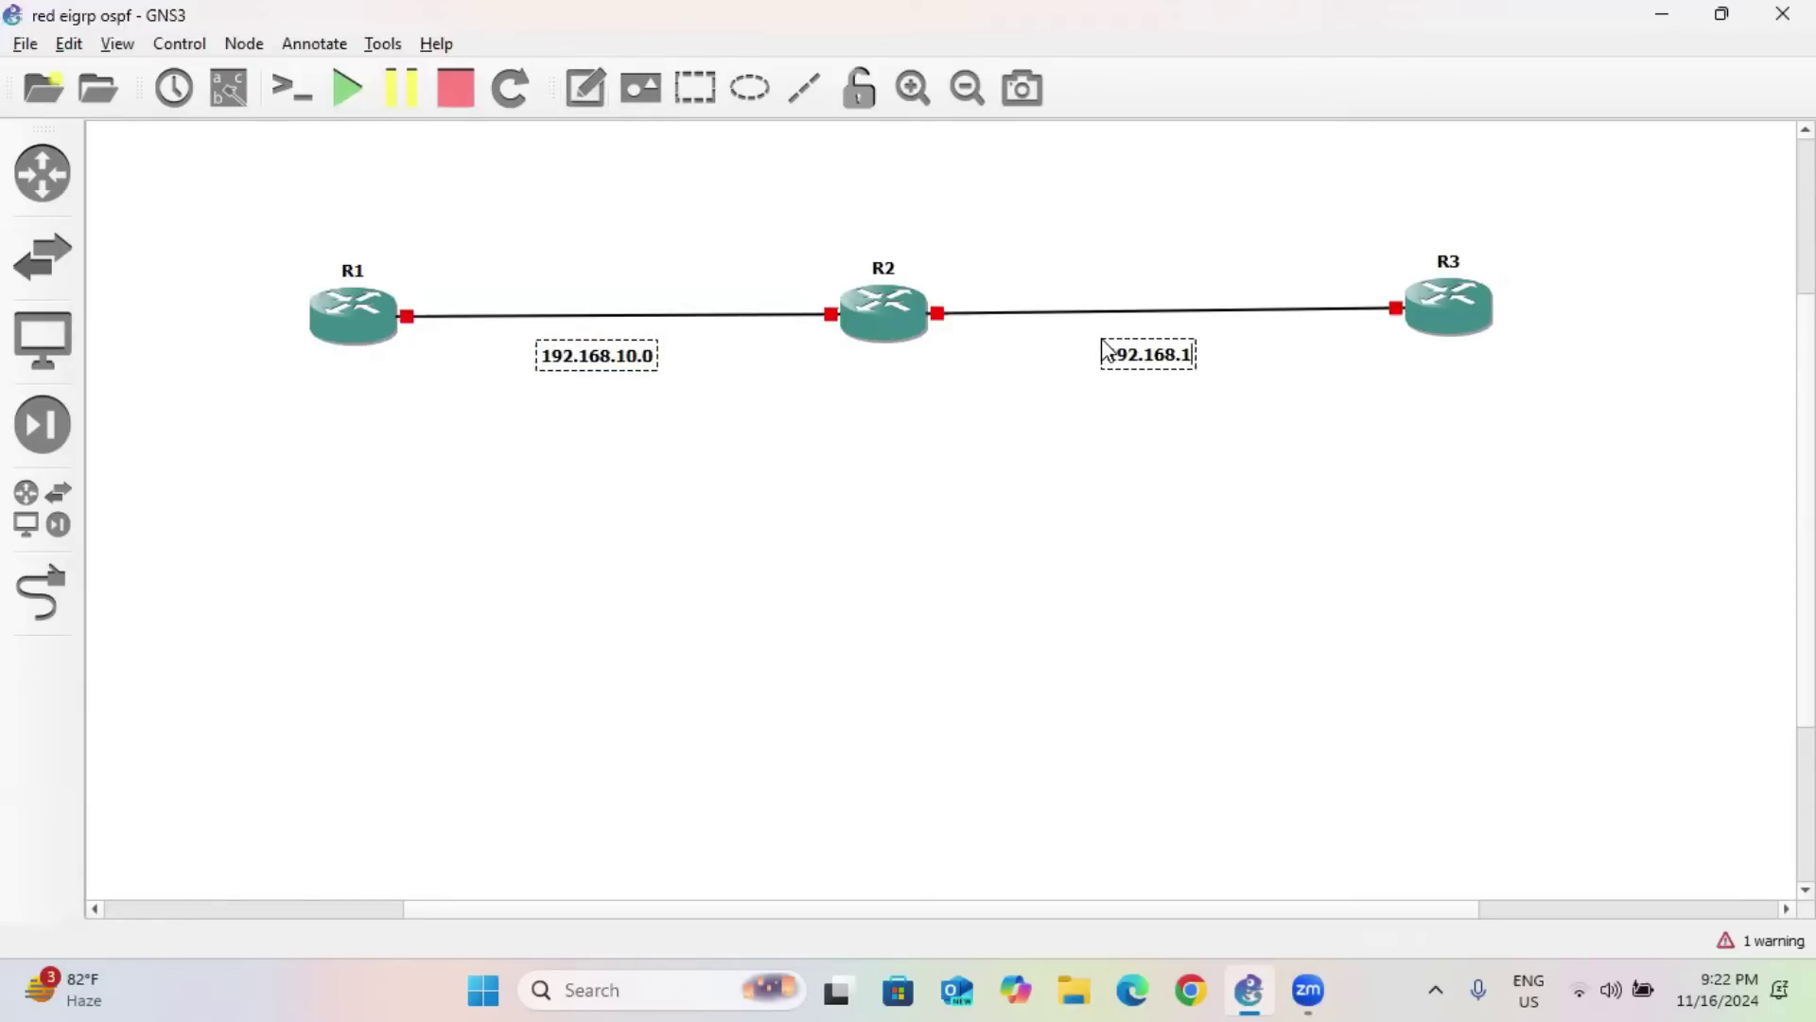
pyautogui.write('1.0')
# Add a note reading 192.168.12.1/24 above router R1, based on the copied network note.
pyautogui.hotkey('ctrl', 'a')
pyautogui.hotkey('ctrl', 'c')
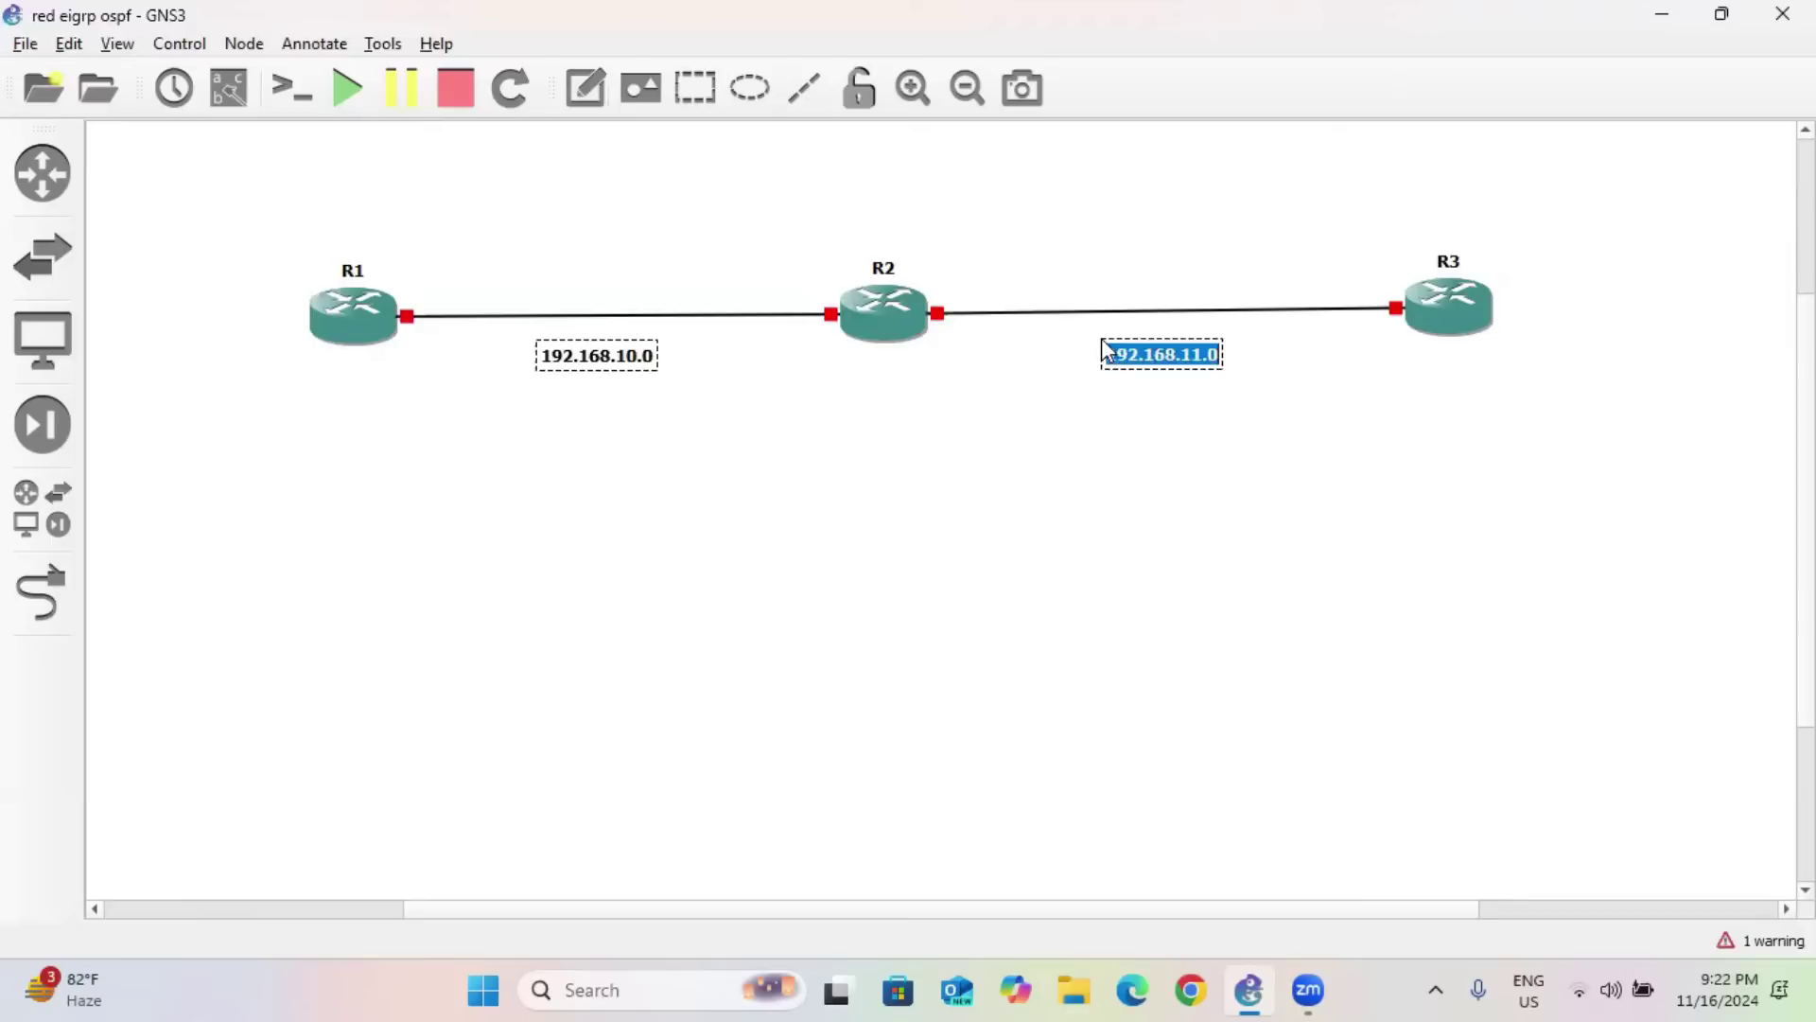
pyautogui.click(584, 87)
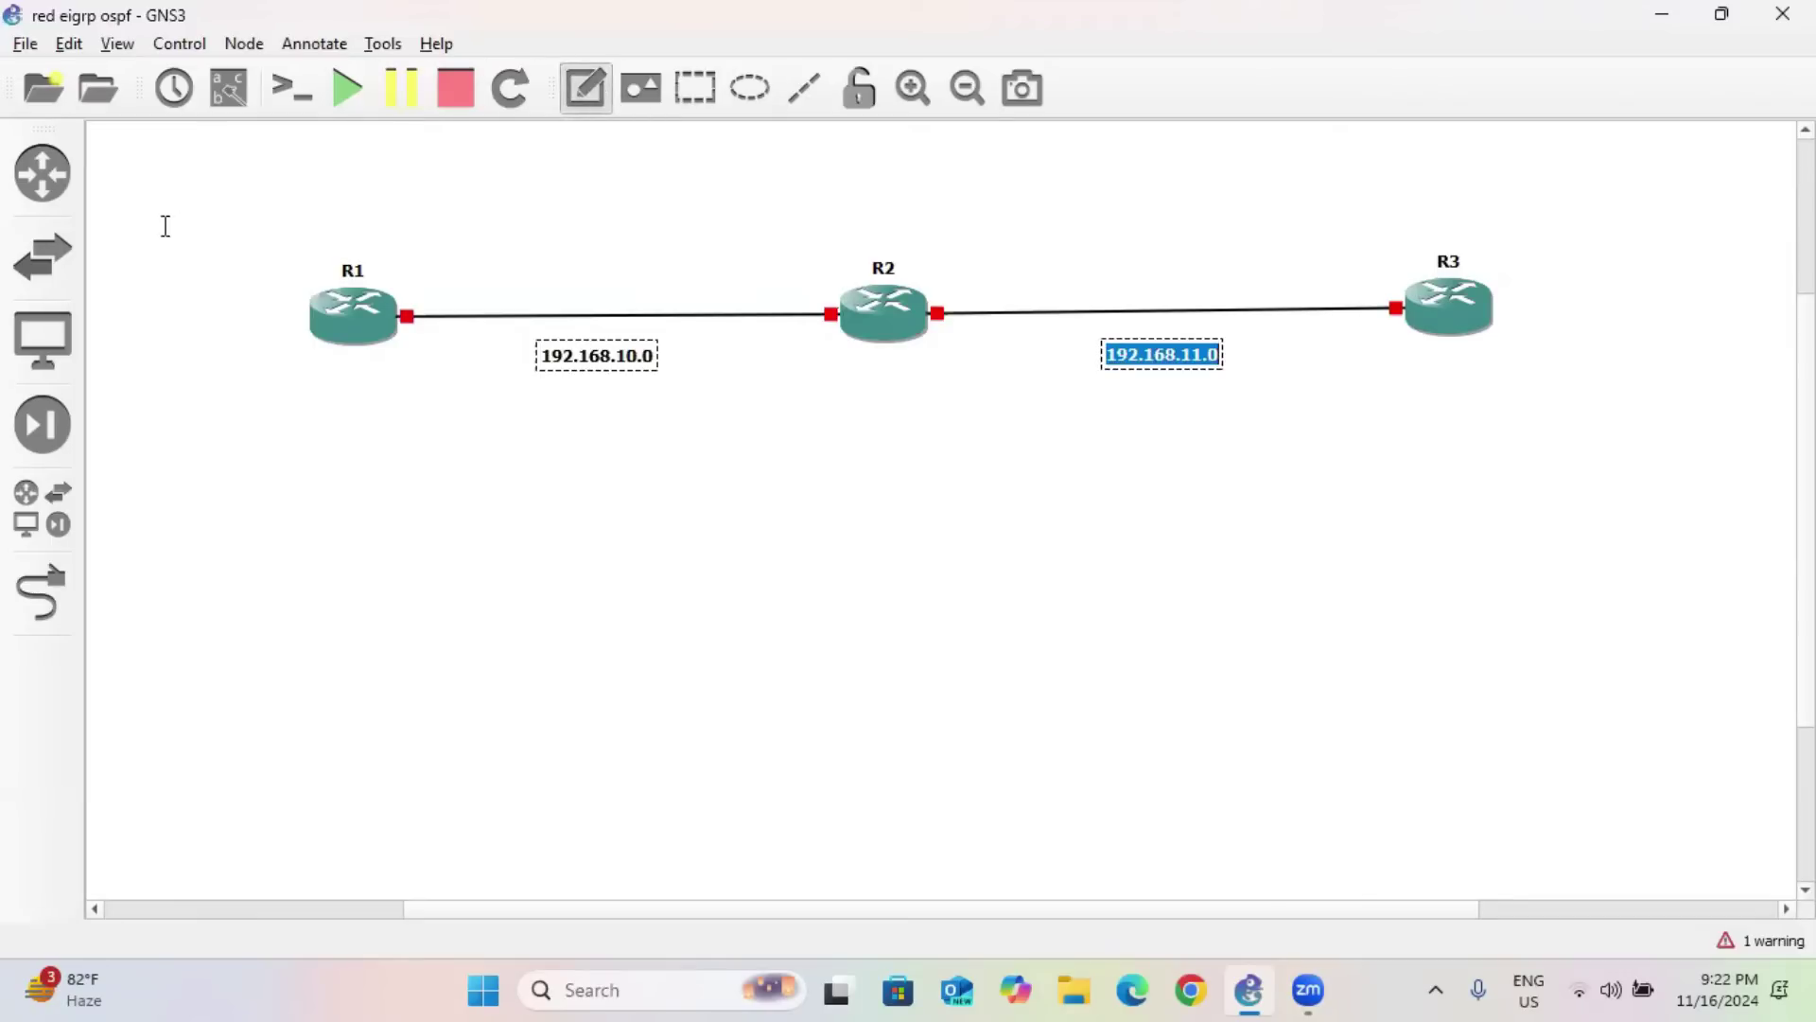
pyautogui.click(271, 202)
pyautogui.hotkey('ctrl', 'v')
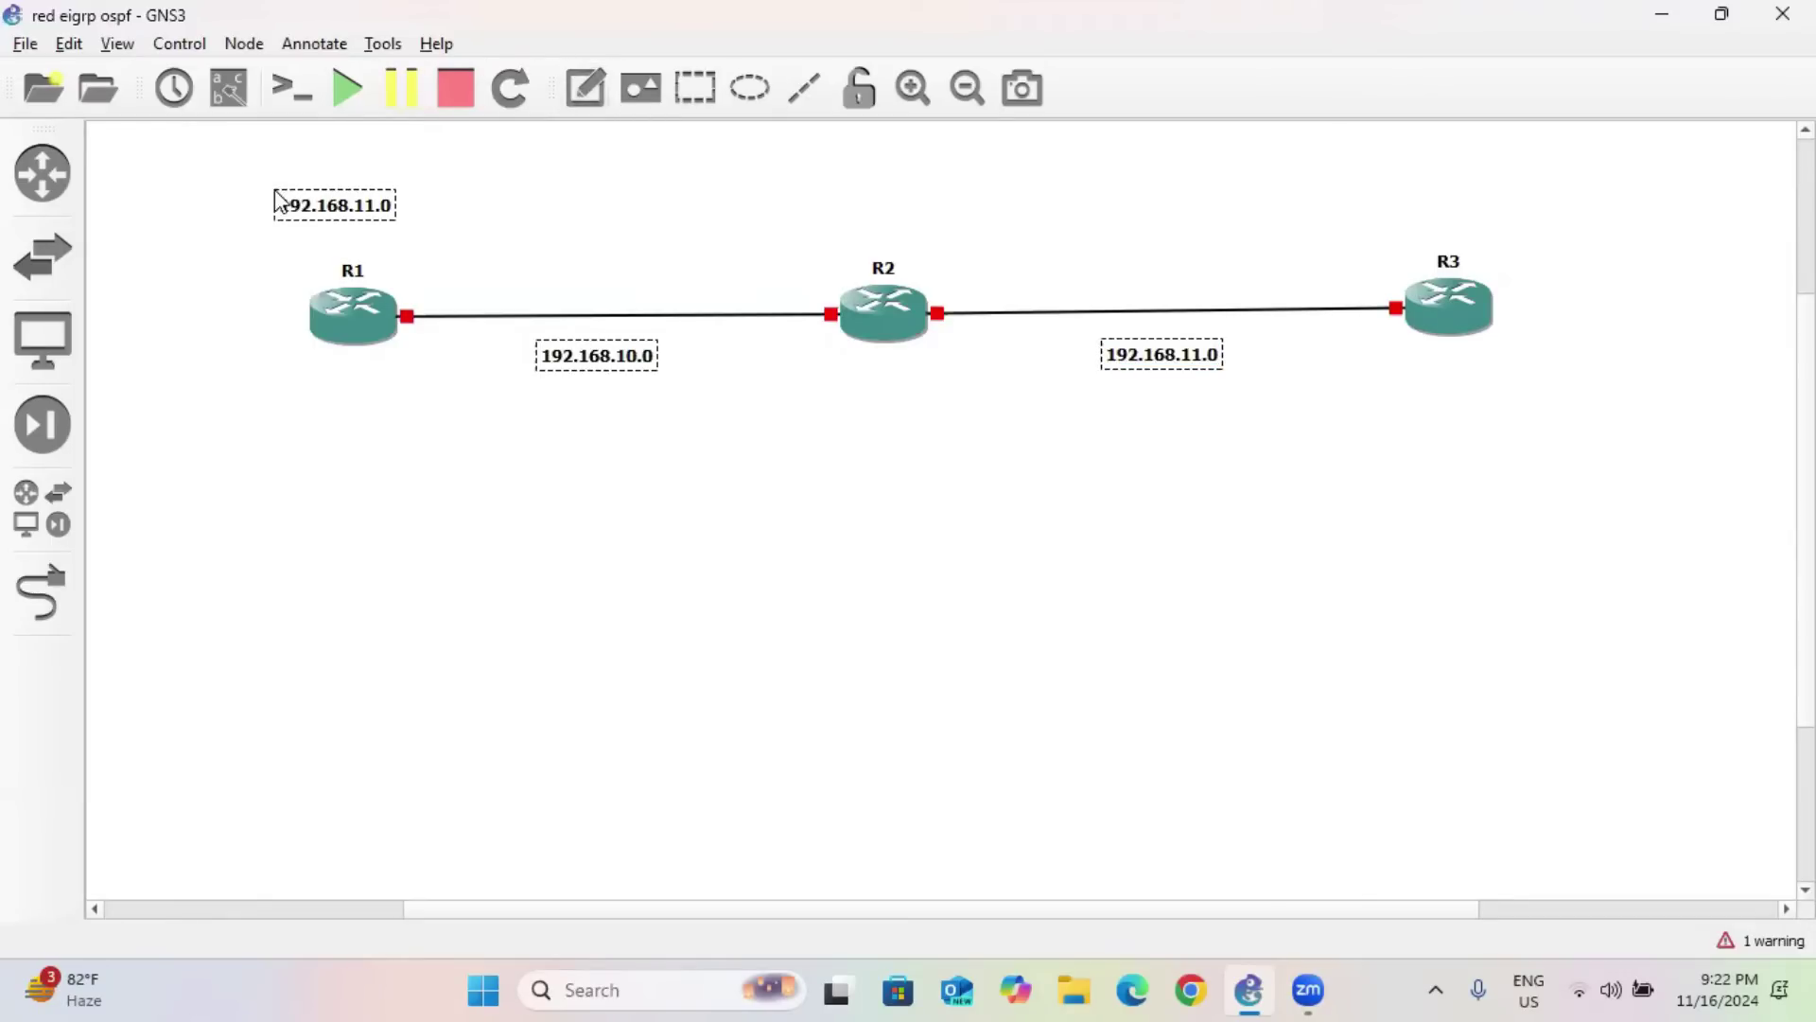
pyautogui.press('BackSpace')
pyautogui.press('BackSpace')
pyautogui.press('BackSpace')
pyautogui.press('BackSpace')
pyautogui.write('1/24')
pyautogui.press('Return')
pyautogui.hotkey('ctrl', 'v')
pyautogui.press('Left')
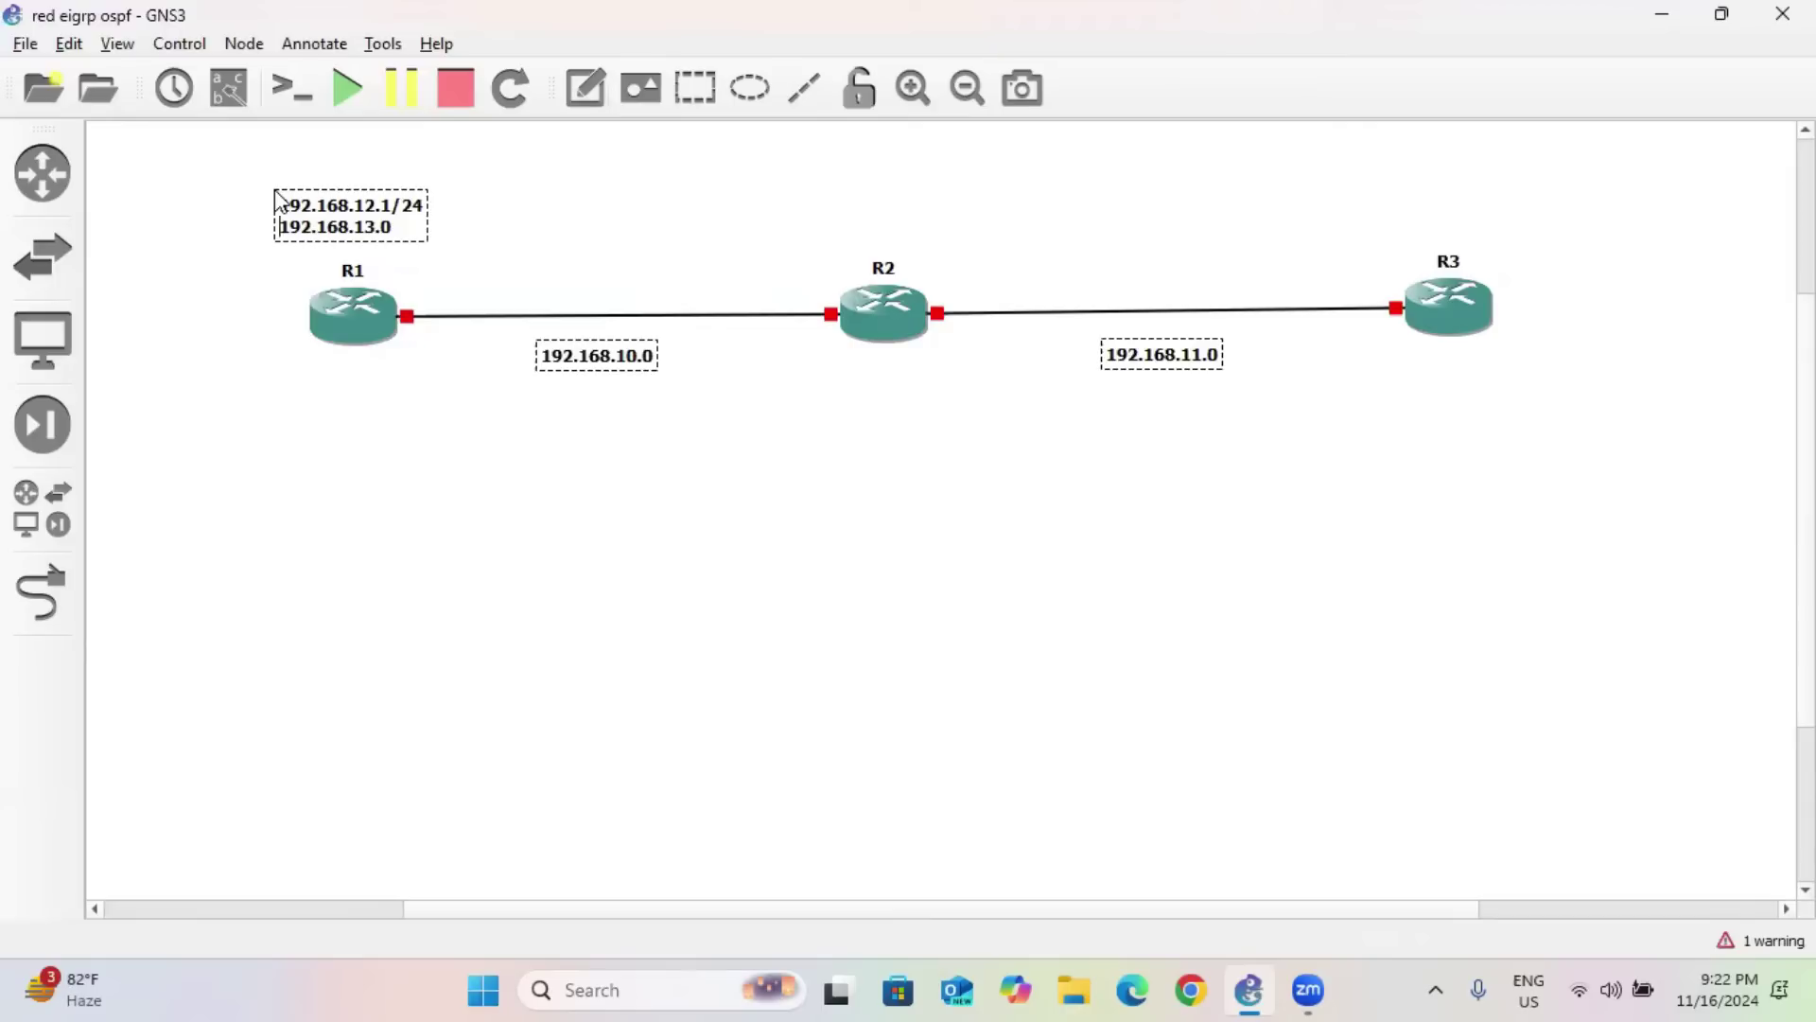
pyautogui.hotkey('shift', 'Home')
pyautogui.press('BackSpace')
pyautogui.press('BackSpace')
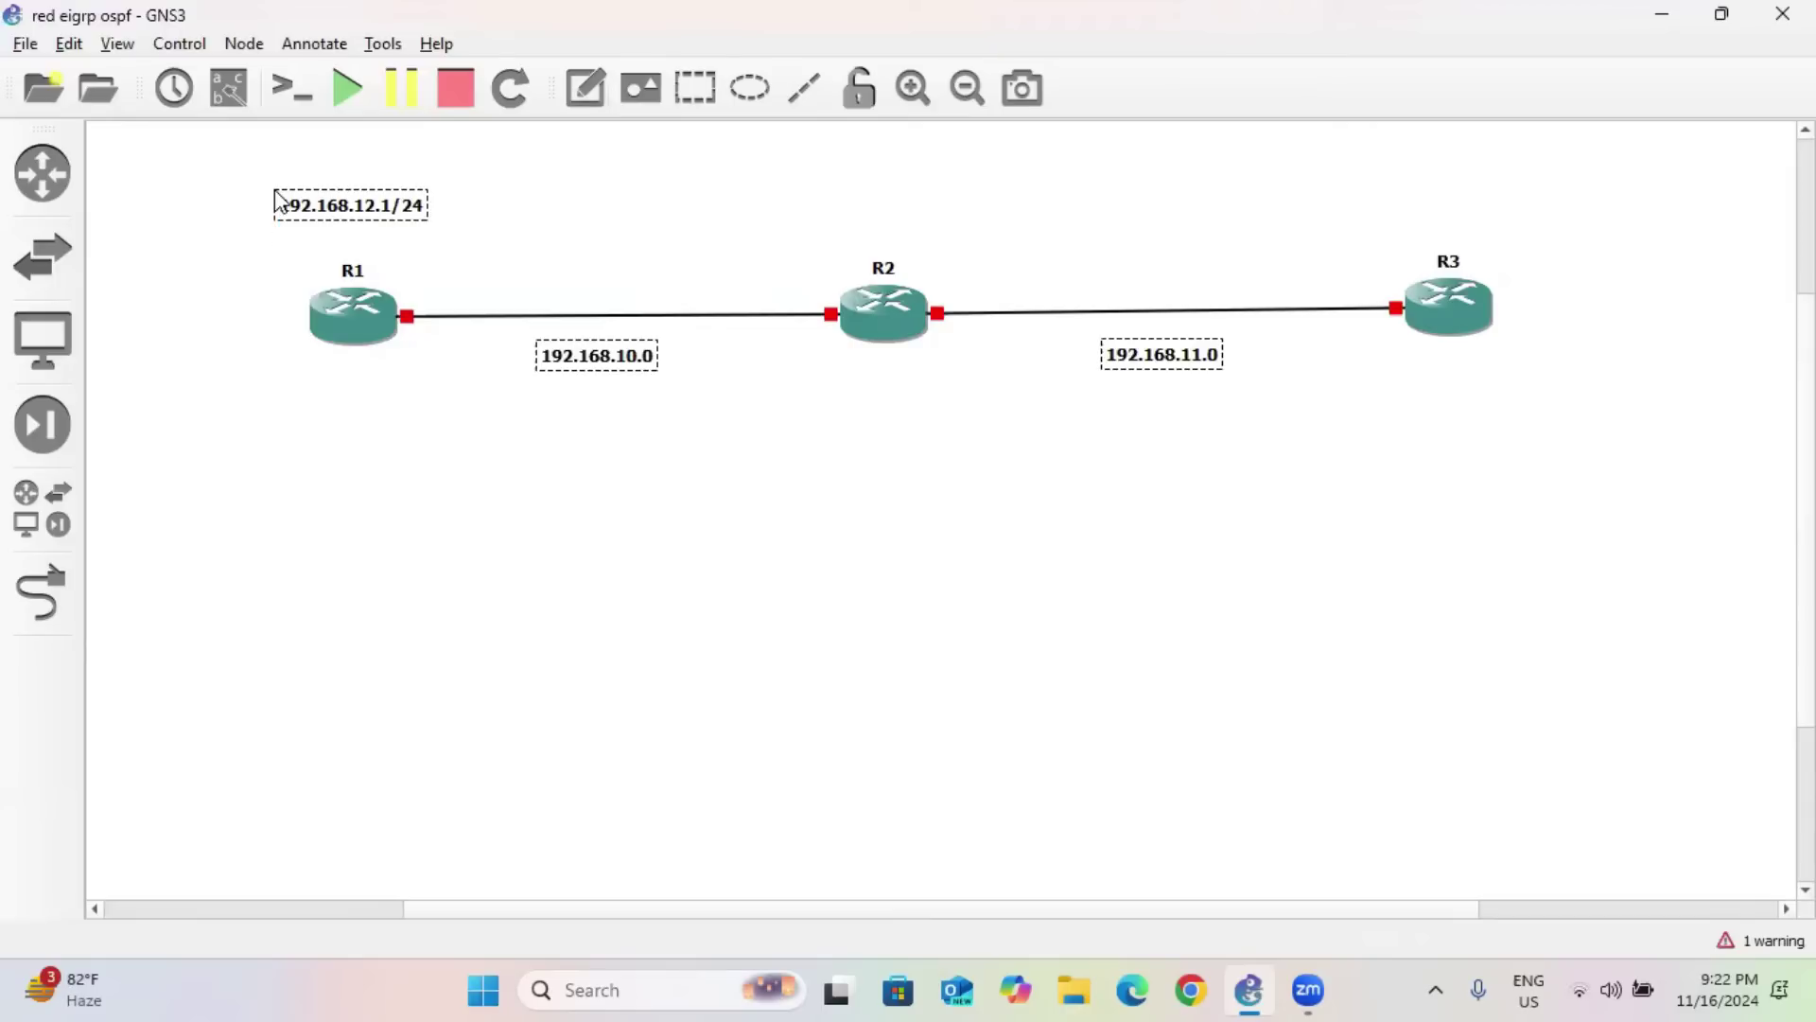
# Copy R1's address note to a new note above router R3 and change it to 192.168.13.1/24.
pyautogui.hotkey('ctrl', 'a')
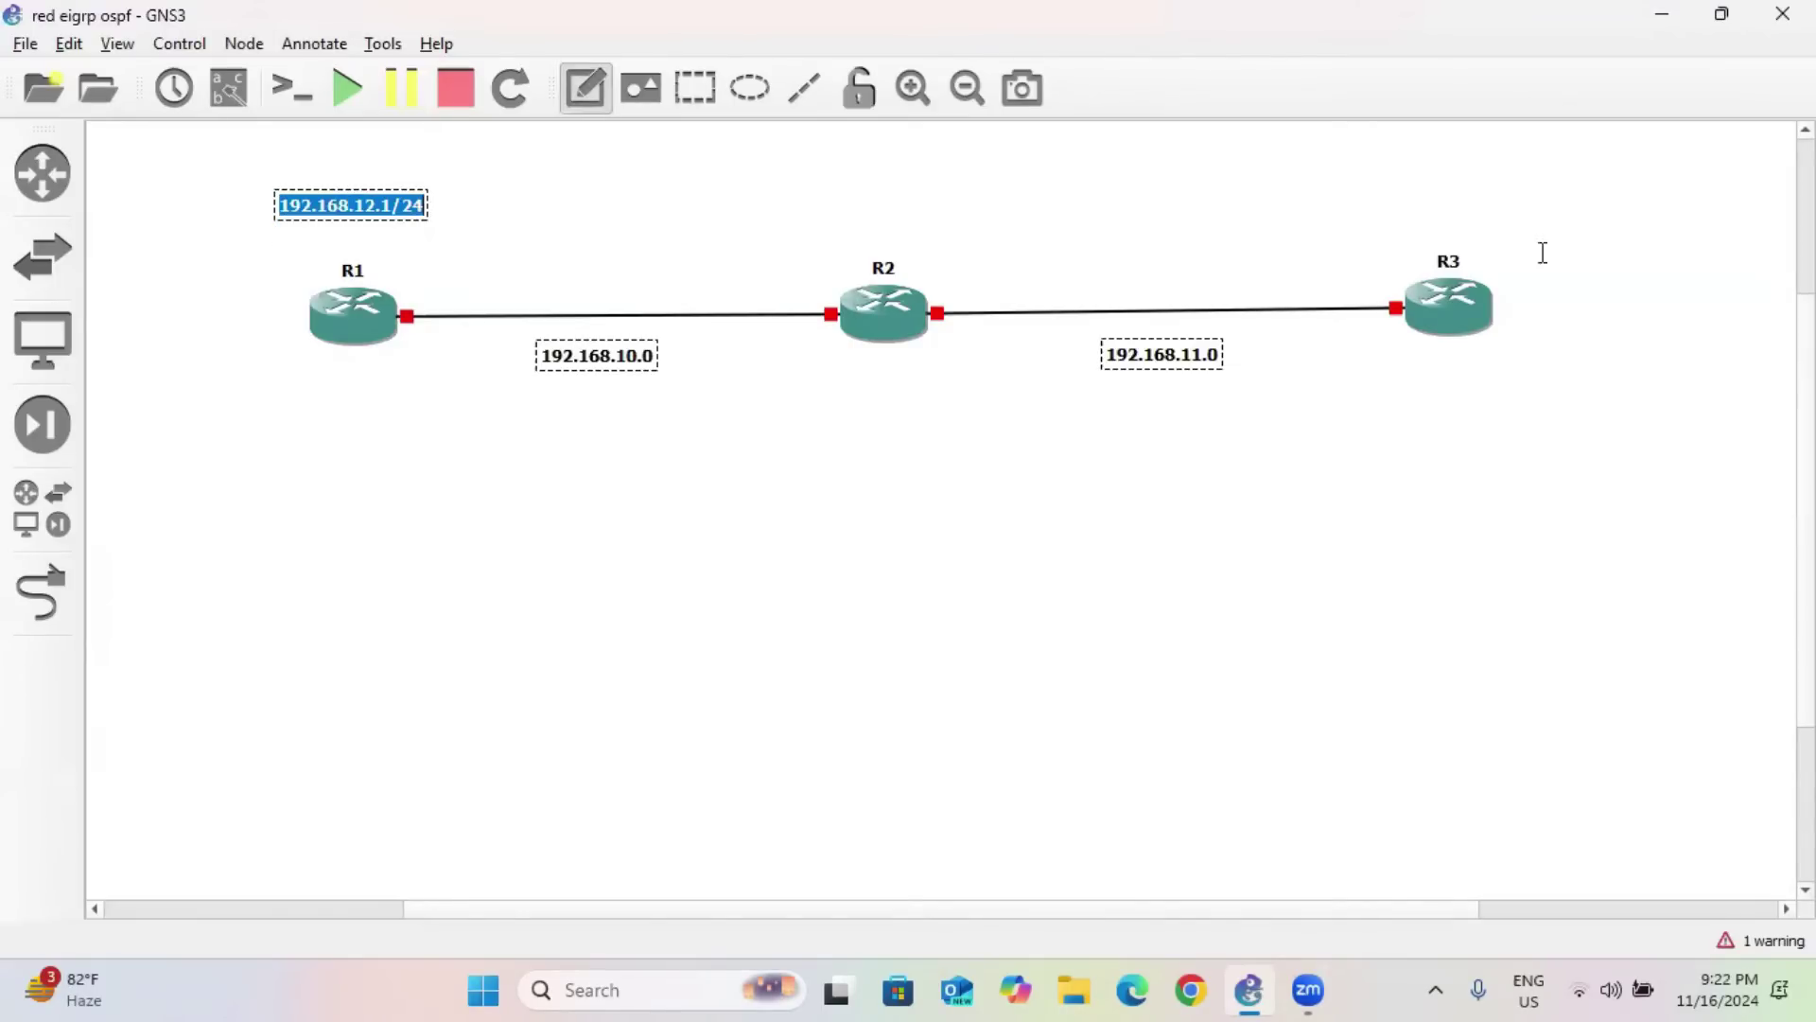
pyautogui.hotkey('ctrl', 'c')
pyautogui.click(1407, 200)
pyautogui.hotkey('ctrl', 'v')
pyautogui.press('BackSpace')
pyautogui.press('BackSpace')
pyautogui.press('BackSpace')
pyautogui.press('BackSpace')
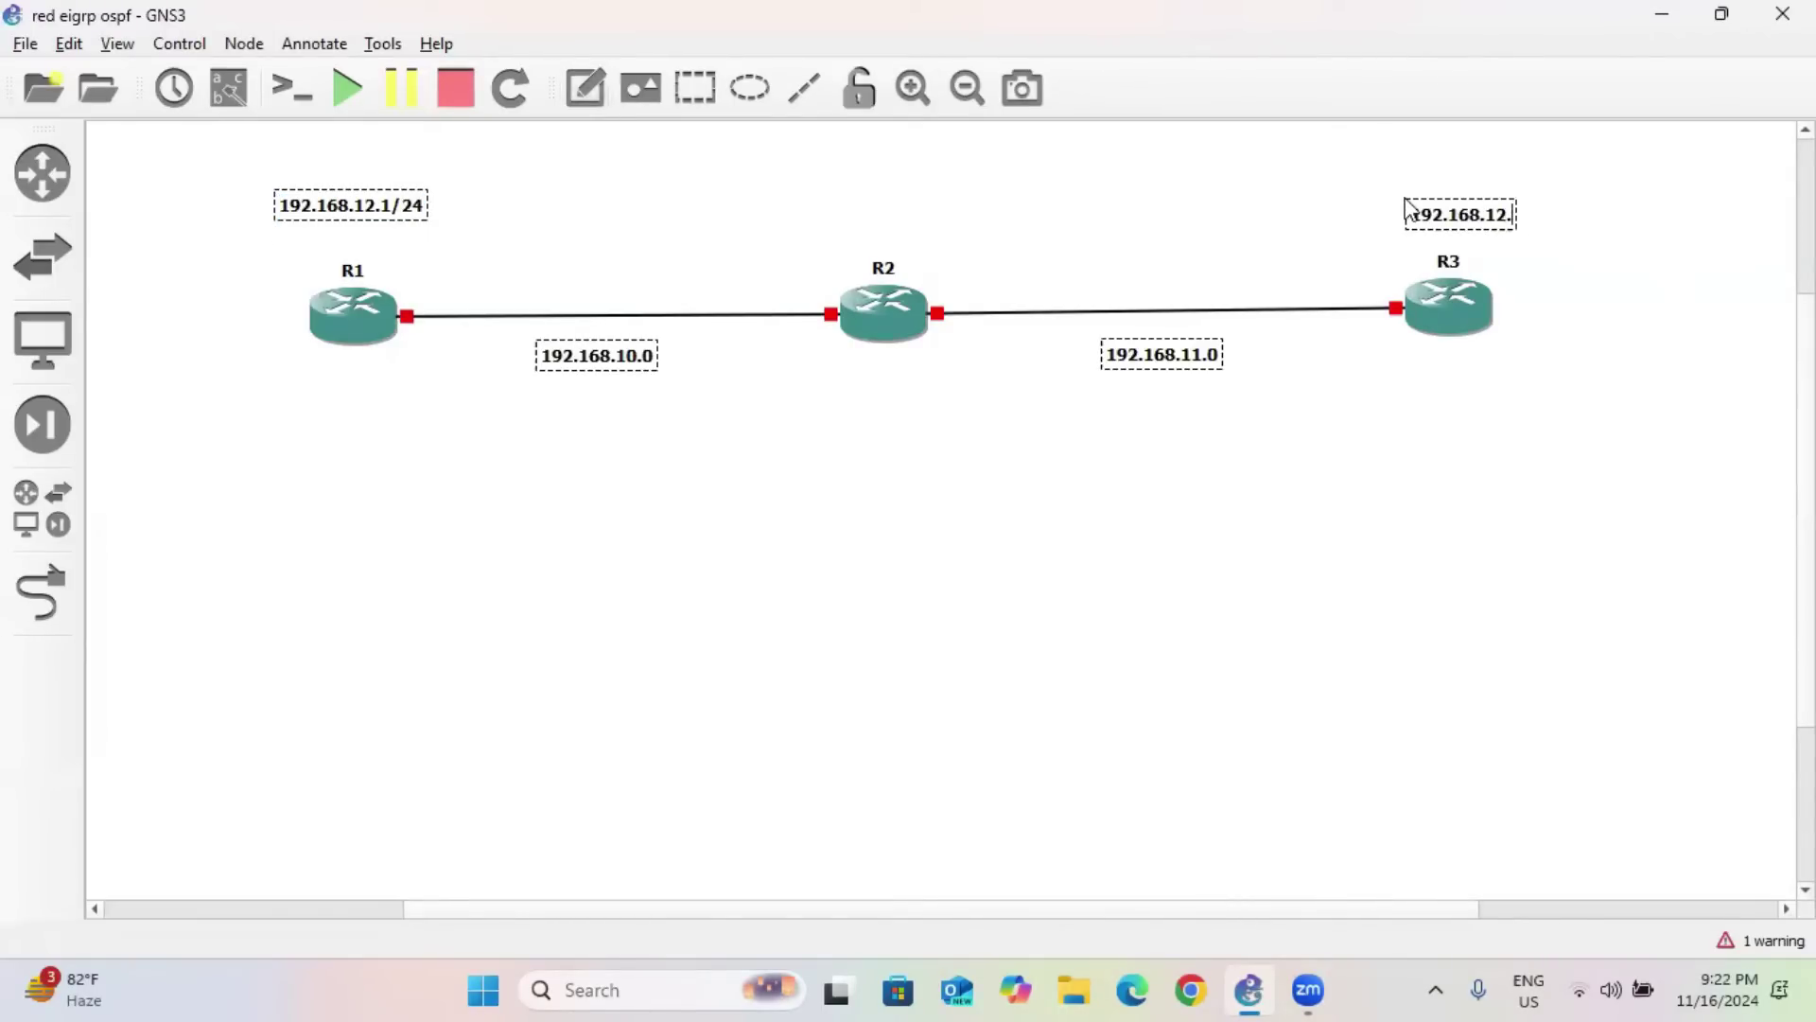
pyautogui.press('BackSpace')
pyautogui.press('BackSpace')
pyautogui.write('3.1/24')
# Move the address notes of R3 and R1 closer to their routers.
pyautogui.click(1532, 381)
pyautogui.moveTo(1490, 222); pyautogui.dragTo(1495, 227)
pyautogui.moveTo(361, 199); pyautogui.dragTo(360, 222)
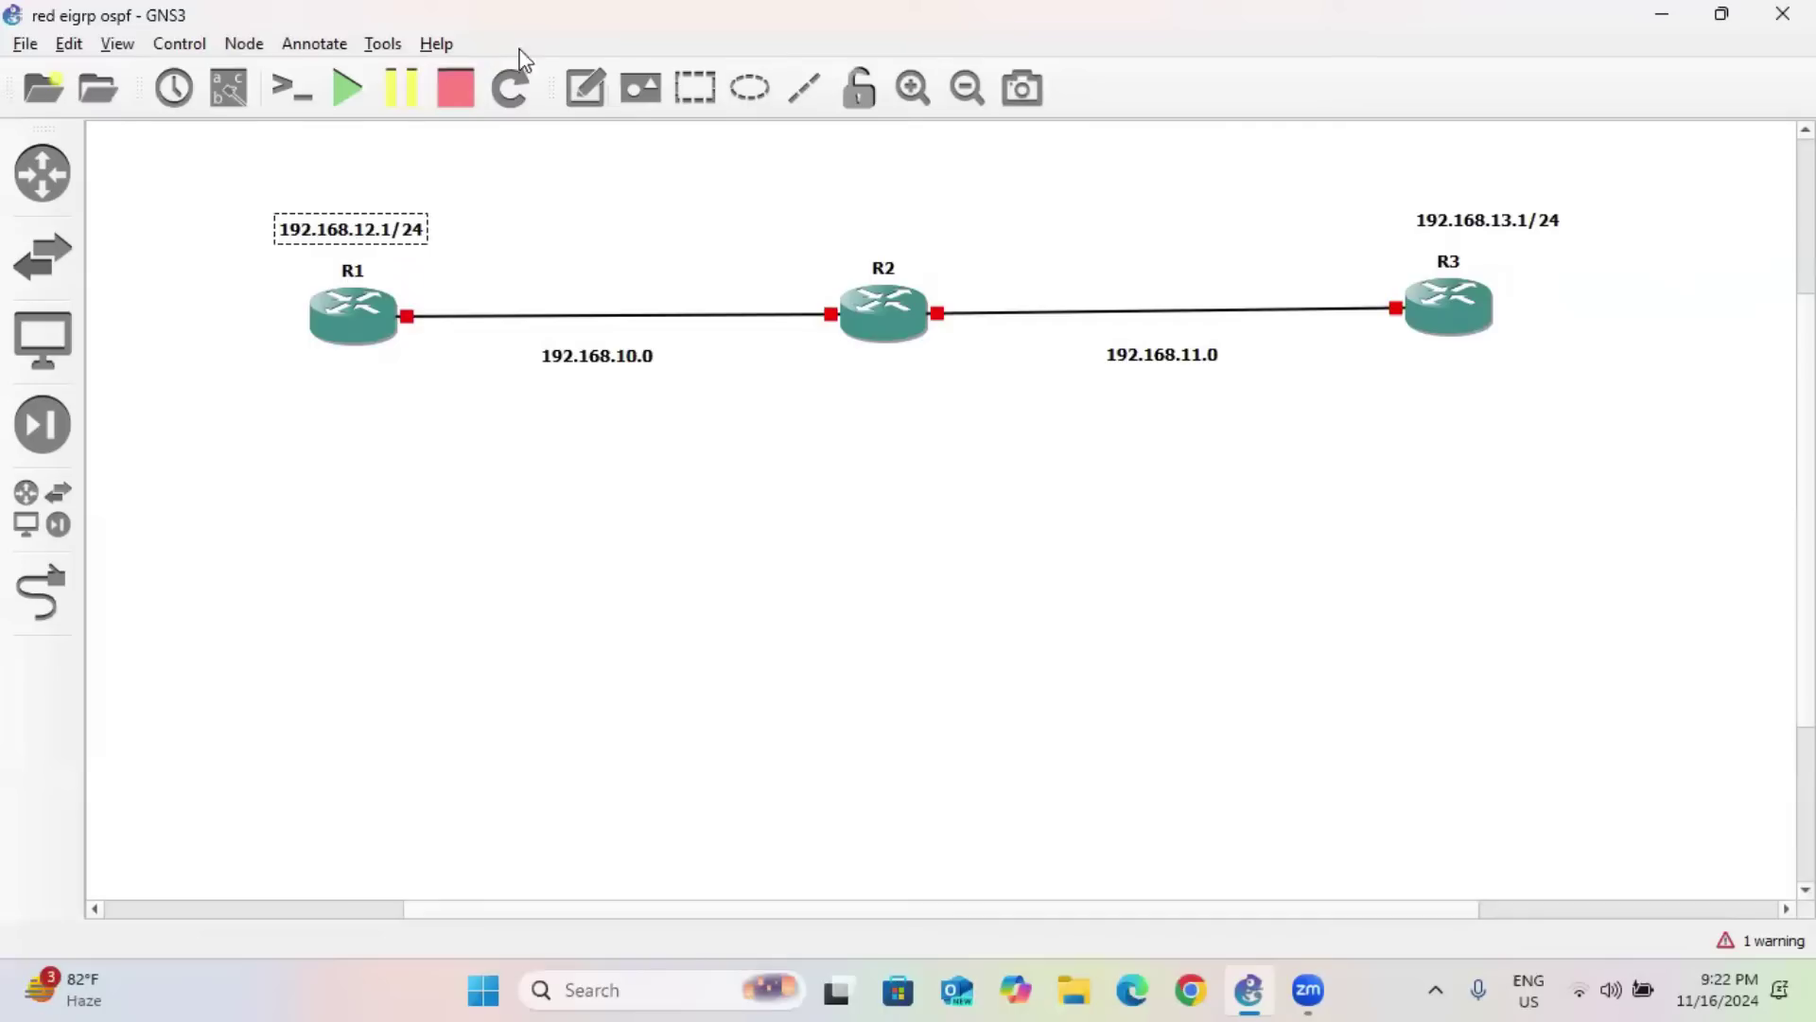
# Add a note reading OSPF below the 192.168.10.0 network label.
pyautogui.click(585, 87)
pyautogui.click(524, 416)
pyautogui.write('OSPF')
# Add a note reading EIGRP below the 192.168.11.0 network label.
pyautogui.click(584, 87)
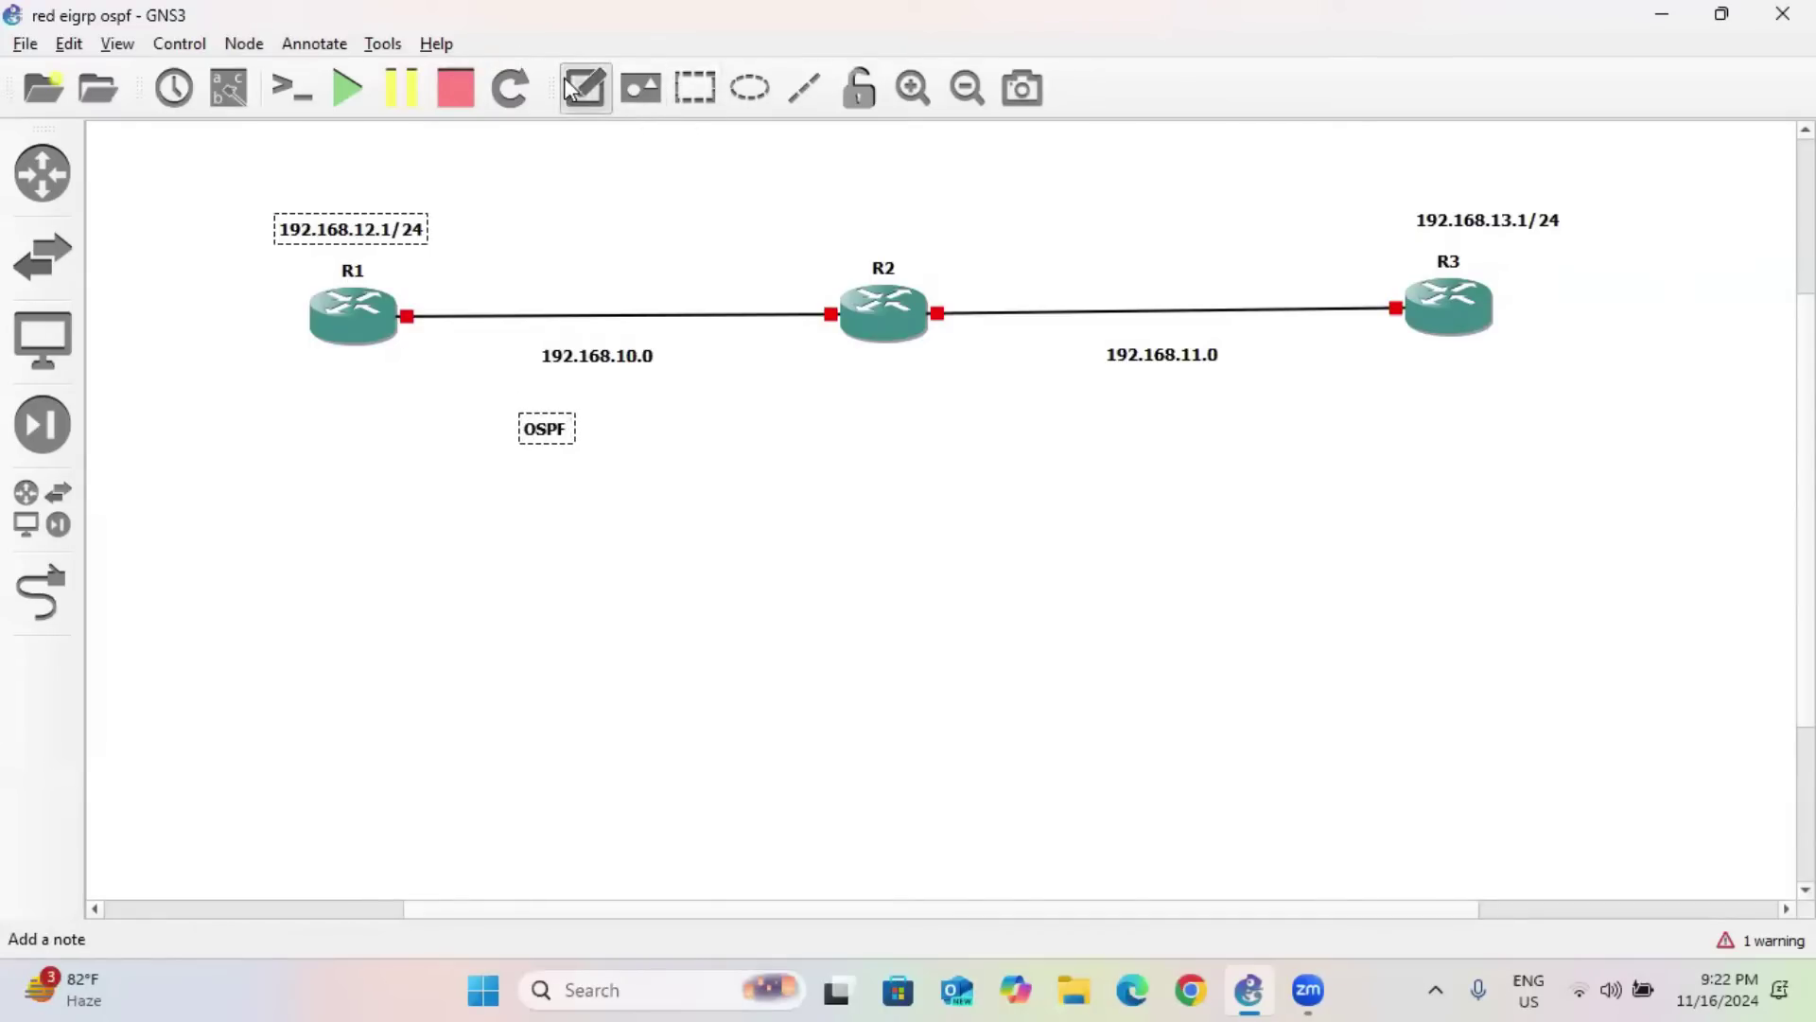
pyautogui.click(1112, 415)
pyautogui.write('EIGR{')
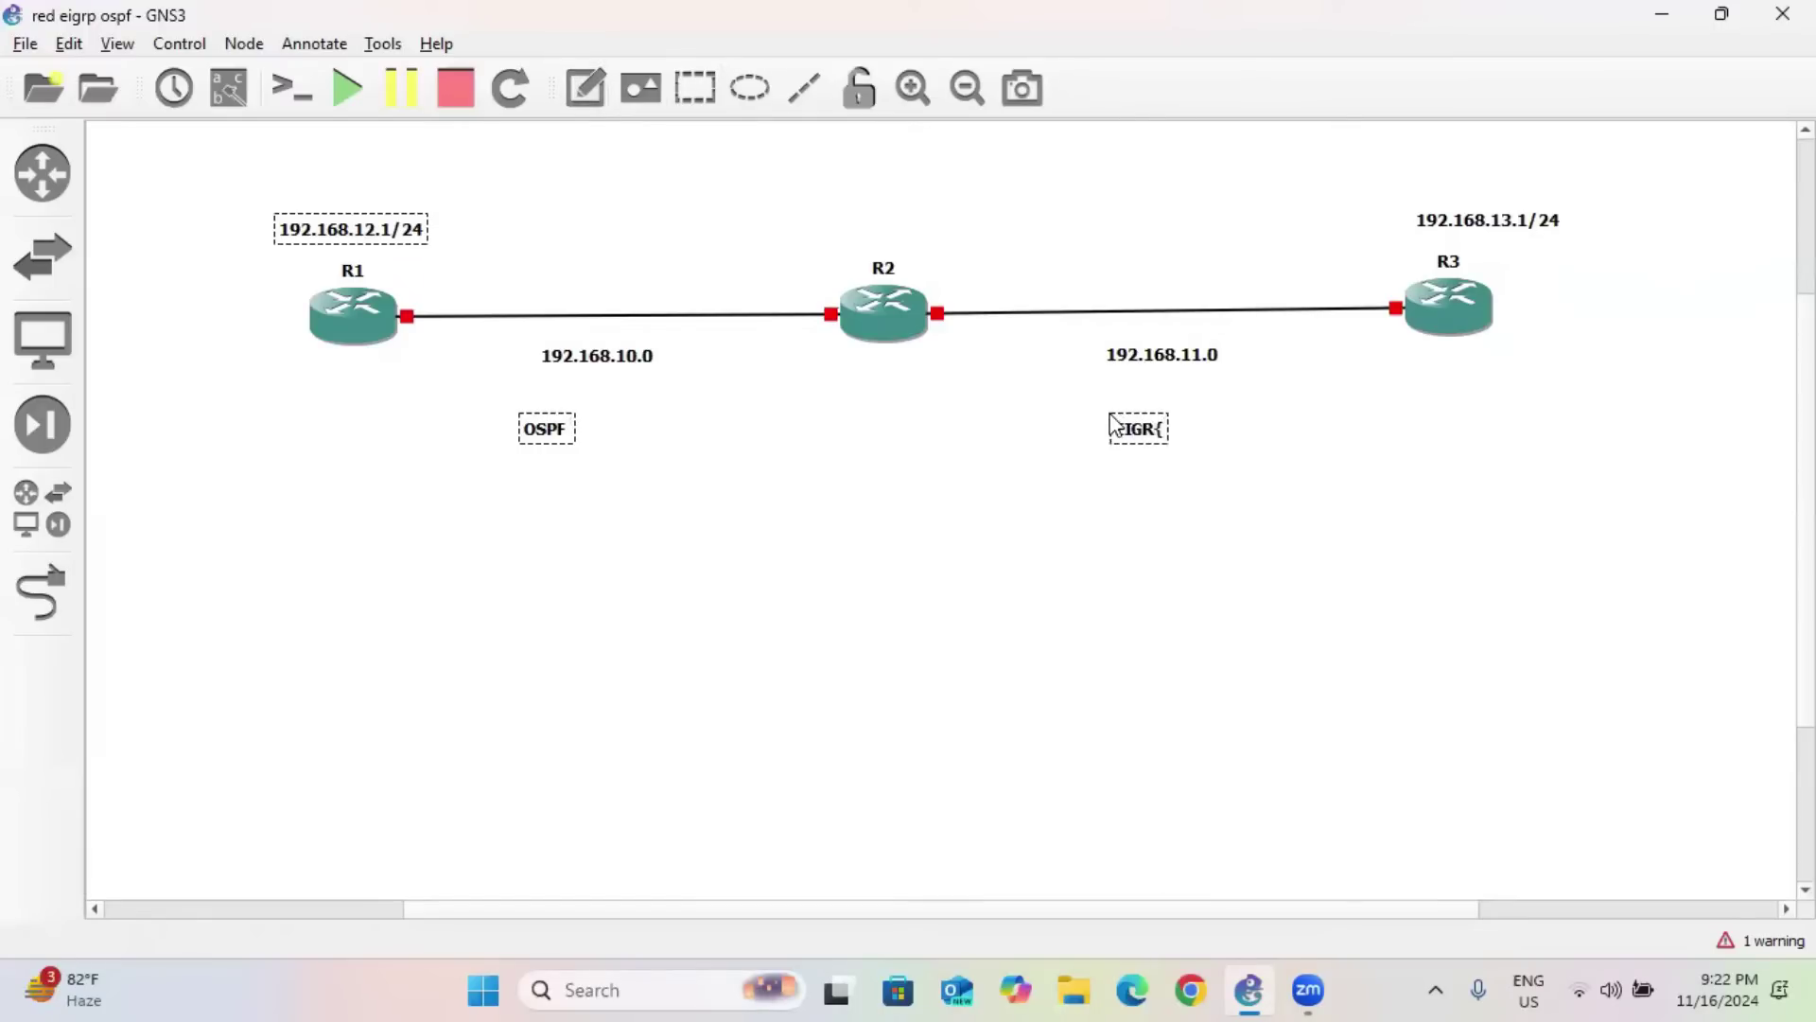
pyautogui.press('BackSpace')
pyautogui.write('P')
pyautogui.click(1194, 446)
# Move the EIGRP and OSPF notes slightly up, closer to their network labels.
pyautogui.moveTo(1164, 441)
pyautogui.mouseDown()
pyautogui.moveTo(1227, 407)
pyautogui.moveTo(1180, 423)
pyautogui.mouseUp()
pyautogui.moveTo(553, 430); pyautogui.dragTo(559, 408)
pyautogui.click(782, 225)
pyautogui.moveTo(781, 223); pyautogui.dragTo(984, 410)
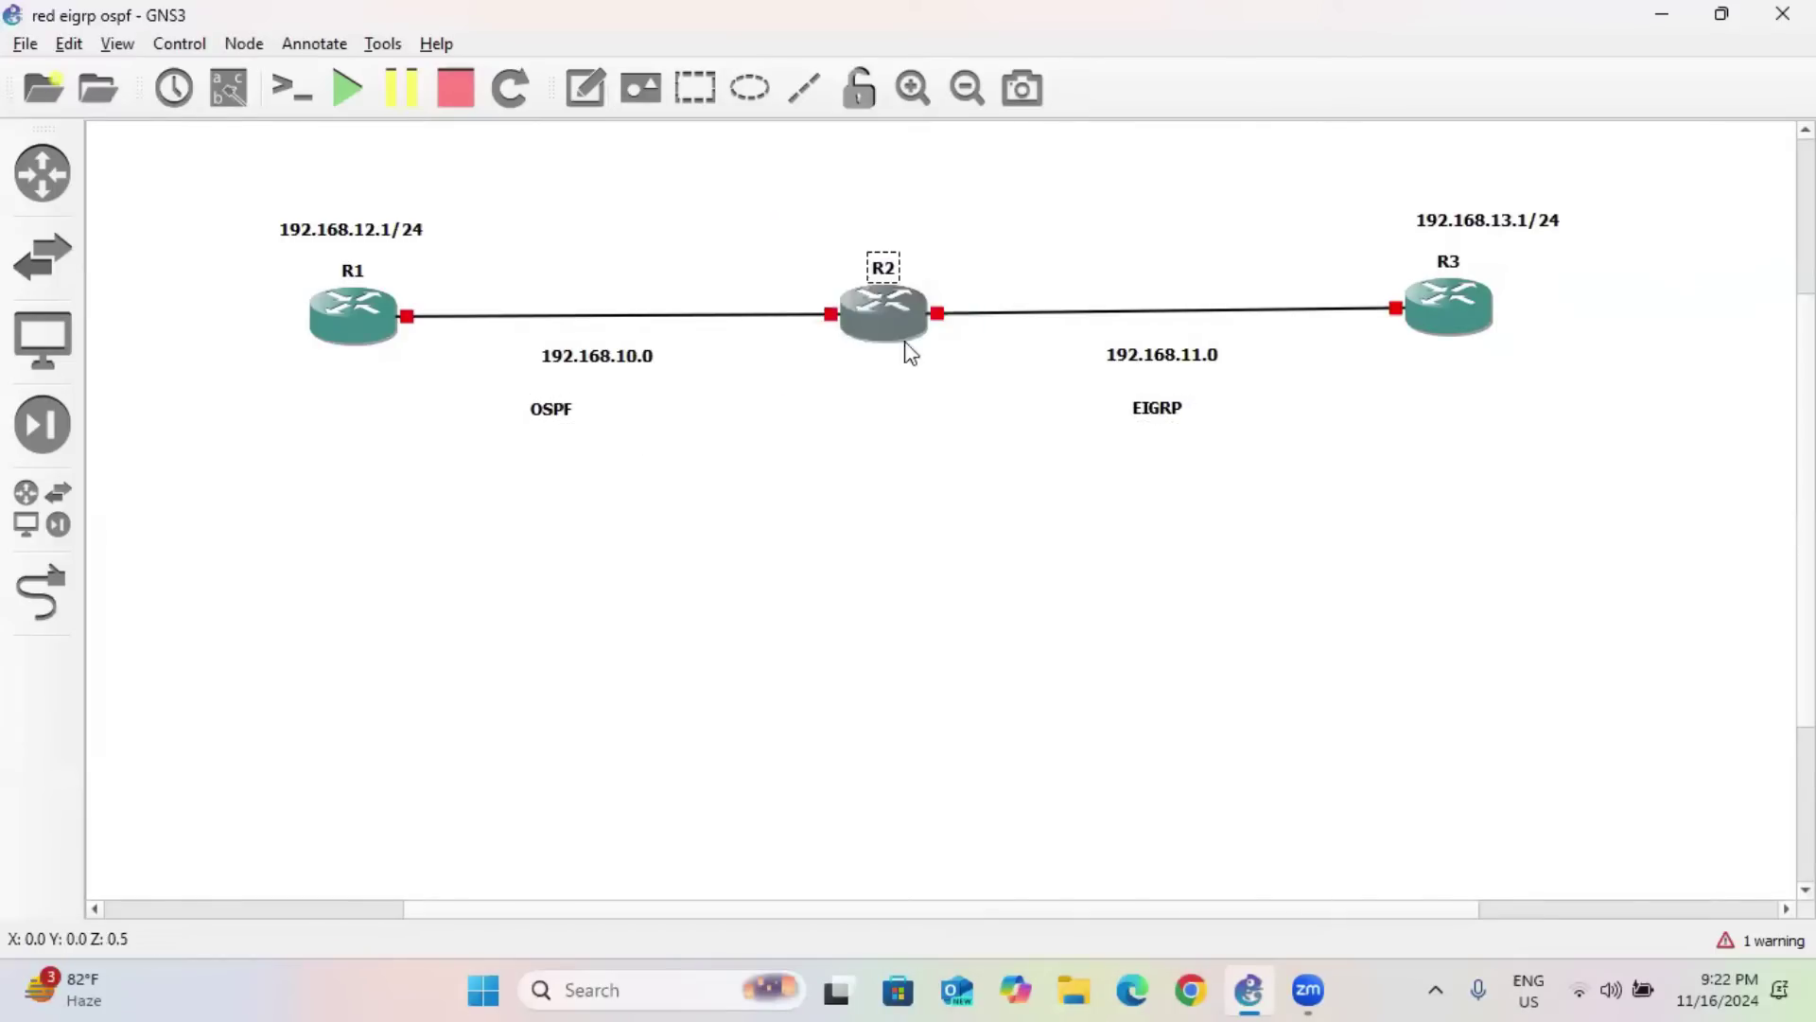
# Start all the routers in the topology and confirm.
pyautogui.click(348, 88)
pyautogui.click(894, 520)
pyautogui.moveTo(203, 138); pyautogui.dragTo(1719, 541)
pyautogui.click(991, 618)
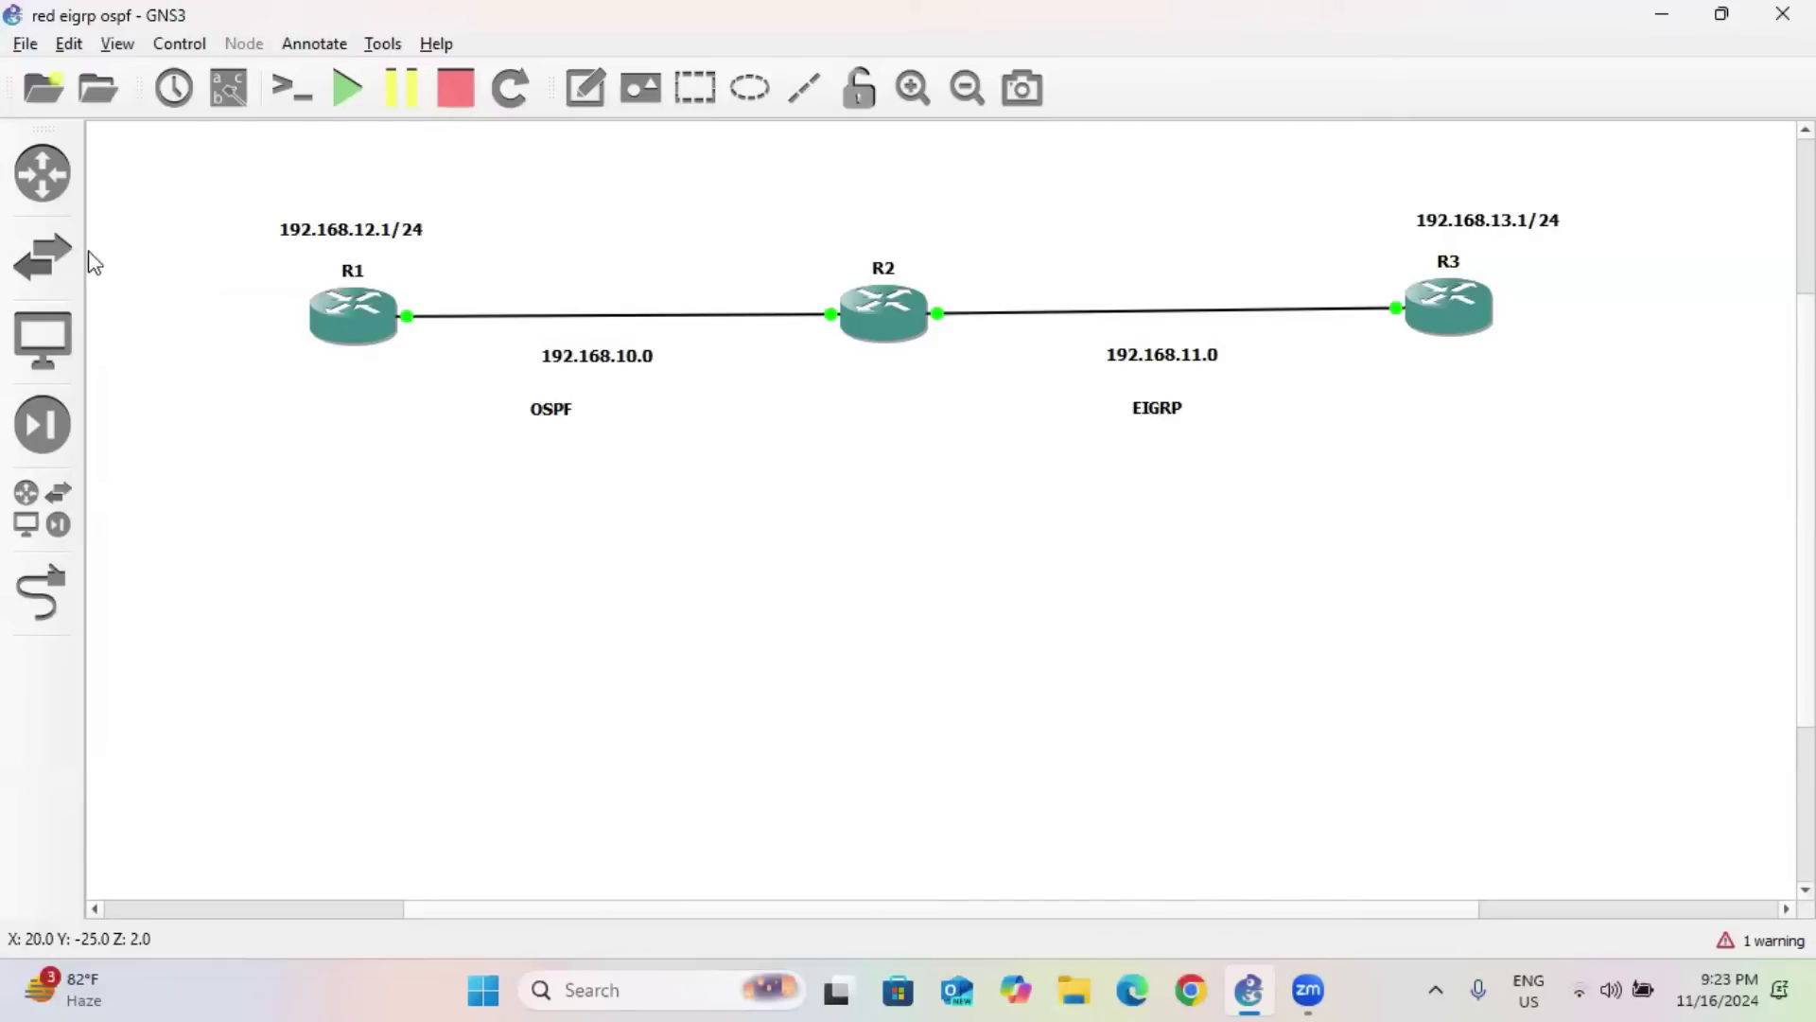
# Open the consoles of routers R2 and R3 and move their windows lower on the screen.
pyautogui.click(355, 310)
pyautogui.doubleClick(896, 316)
pyautogui.doubleClick(1447, 305)
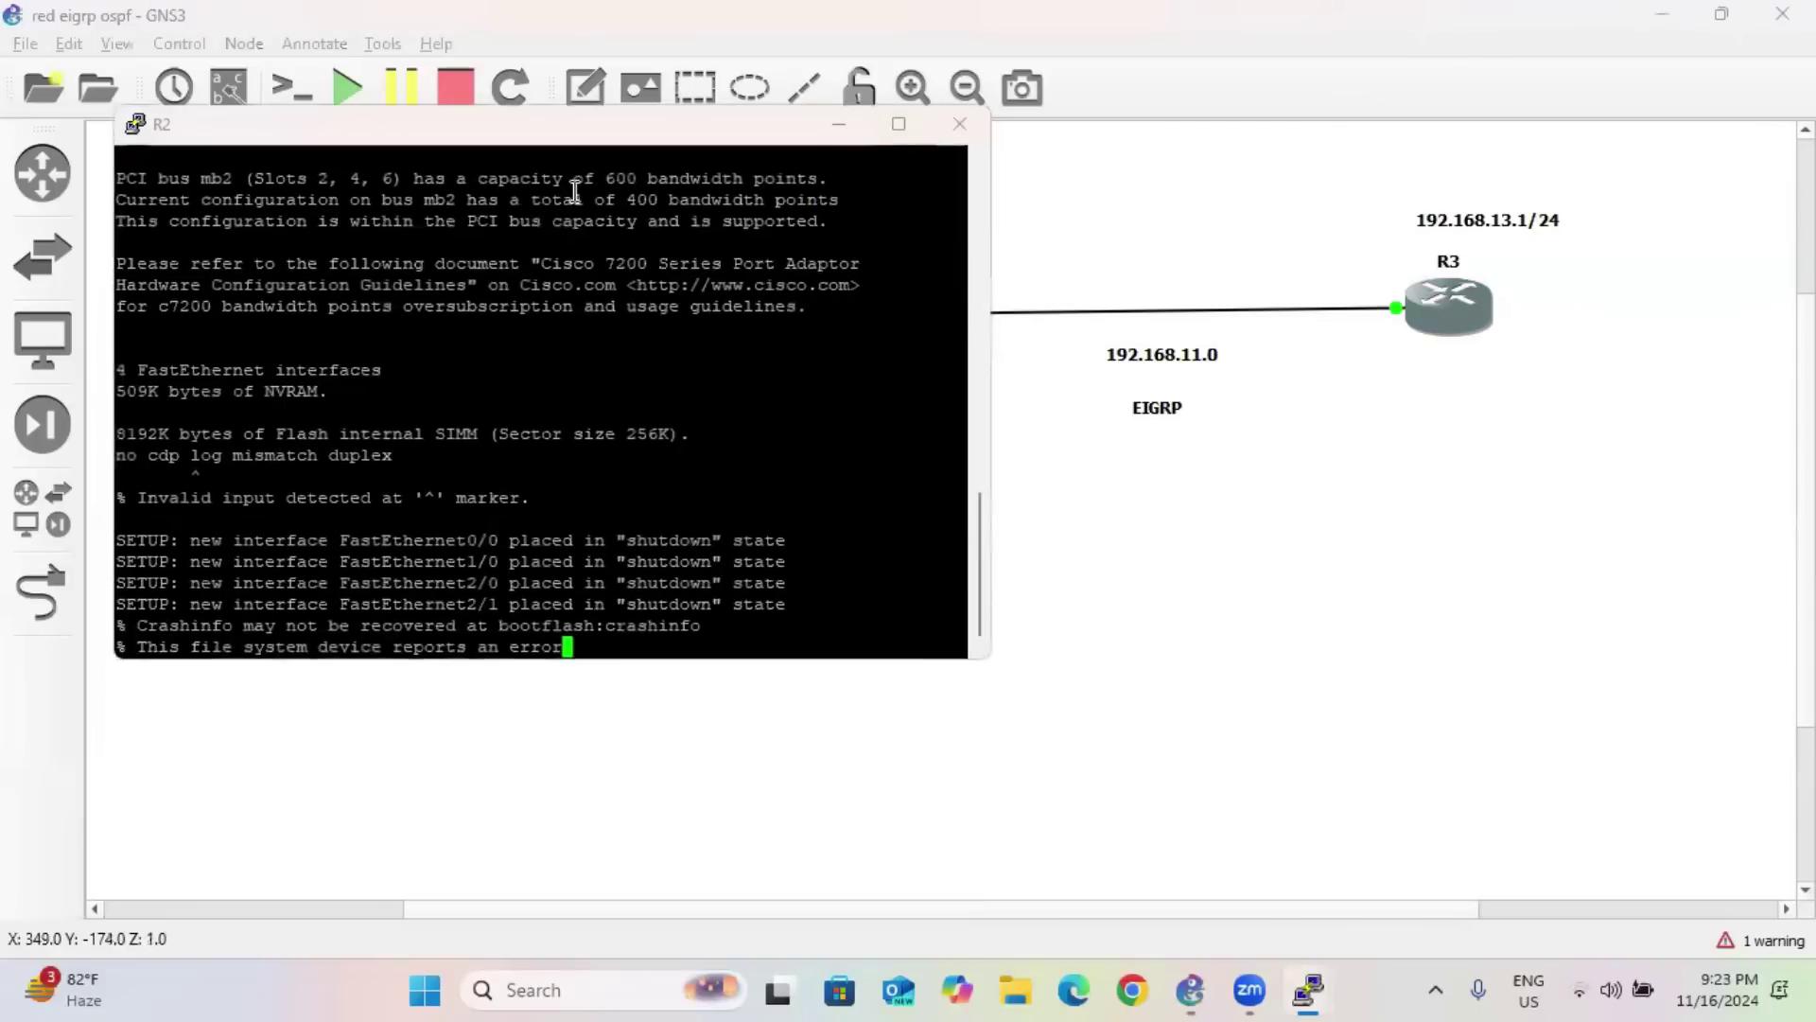
pyautogui.moveTo(496, 157); pyautogui.dragTo(911, 395)
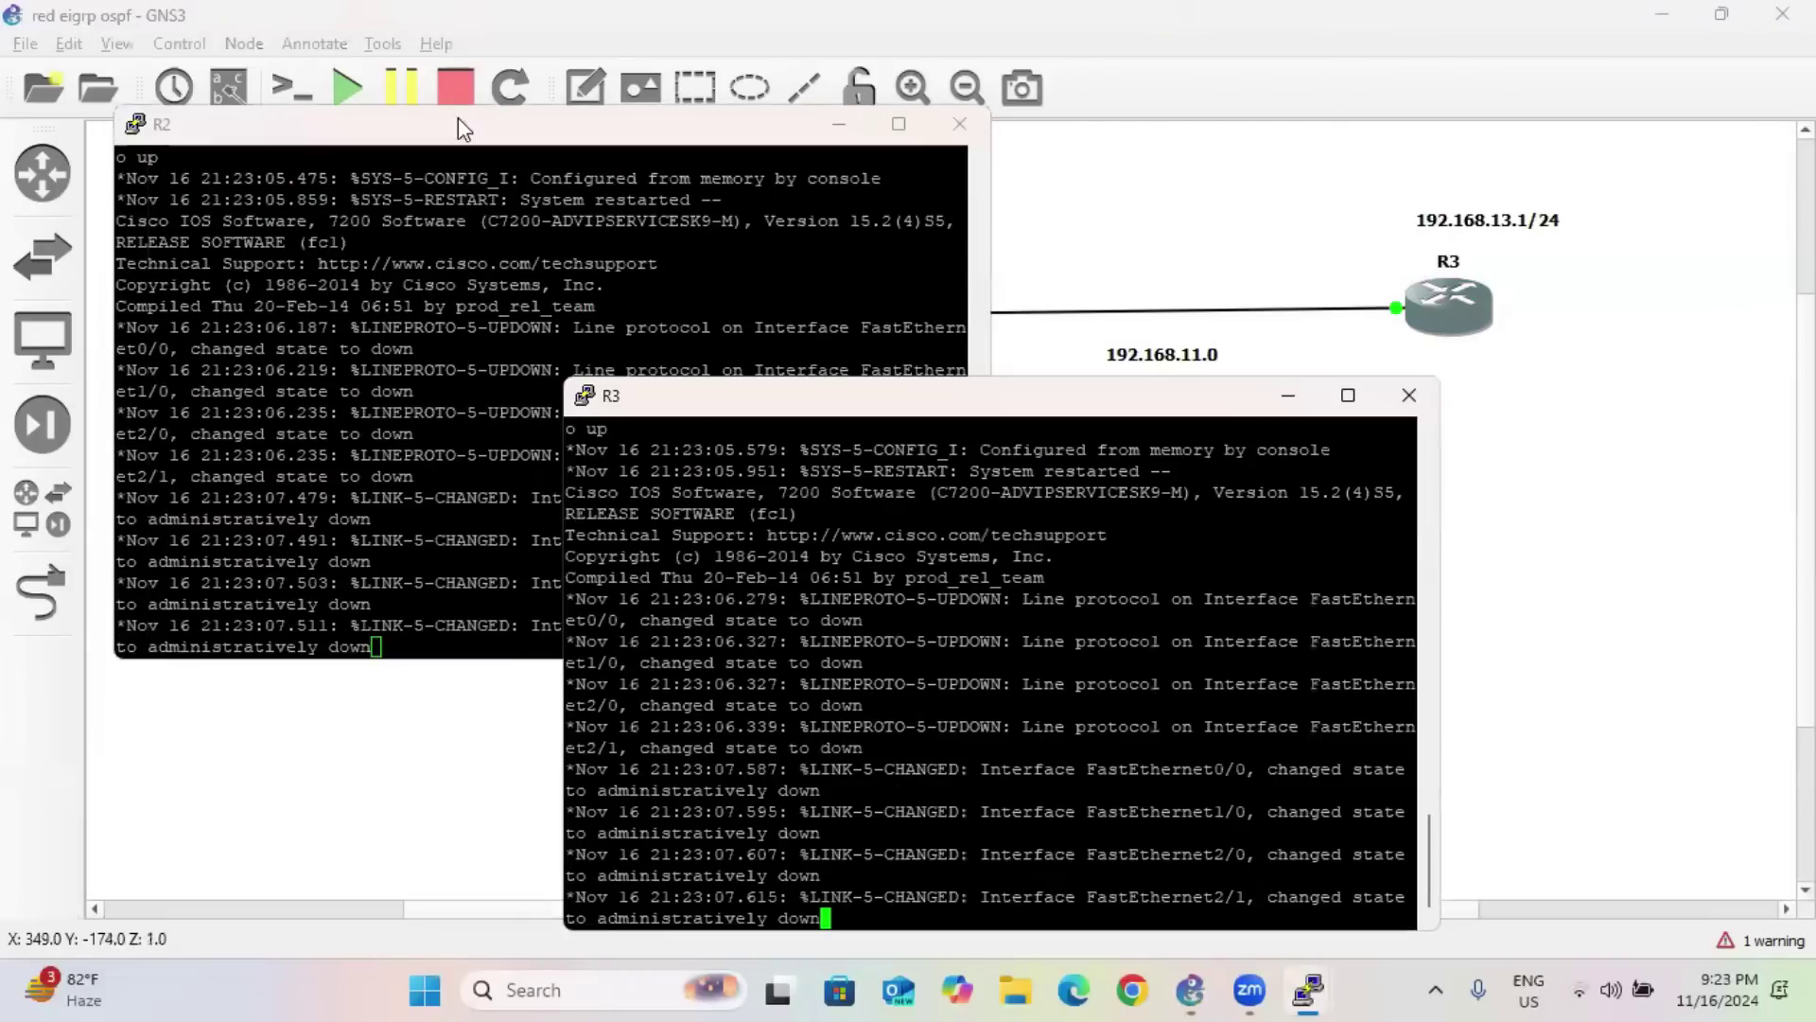
pyautogui.moveTo(281, 118); pyautogui.dragTo(426, 315)
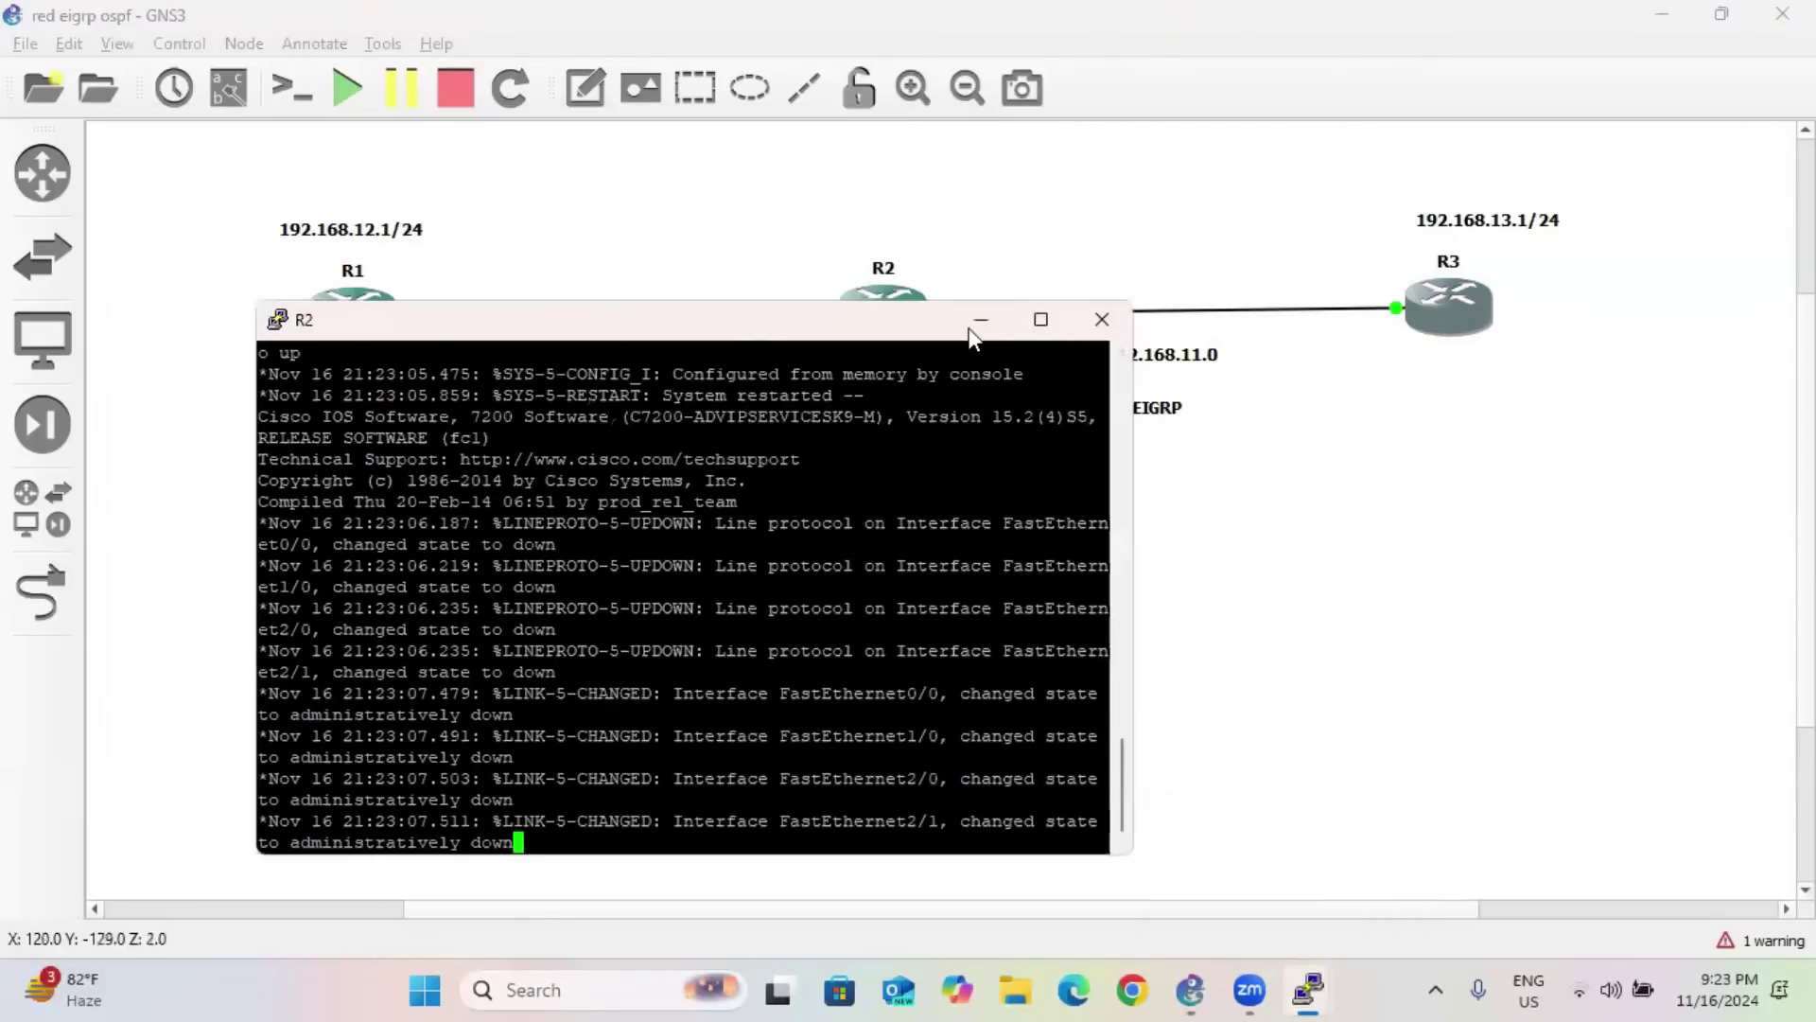
# Open R1's console, move it below the topology, and enter global configuration mode with conf t.
pyautogui.doubleClick(343, 303)
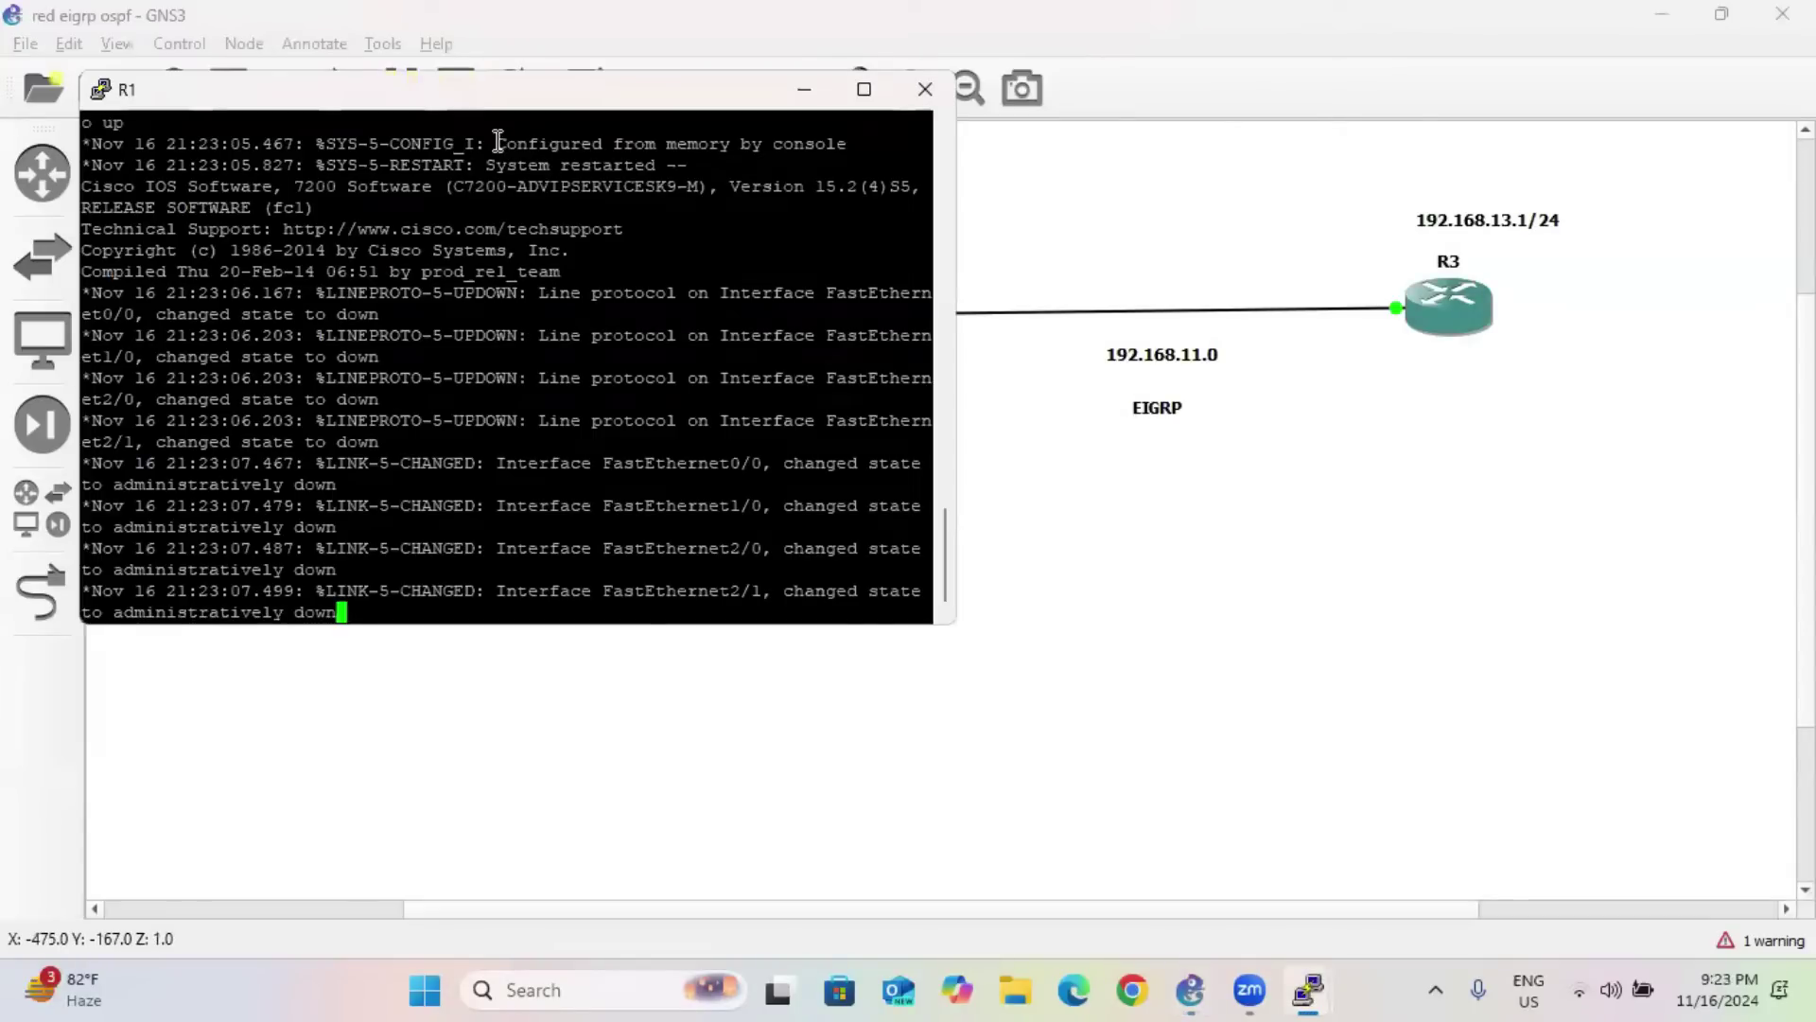
pyautogui.moveTo(445, 105); pyautogui.dragTo(814, 399)
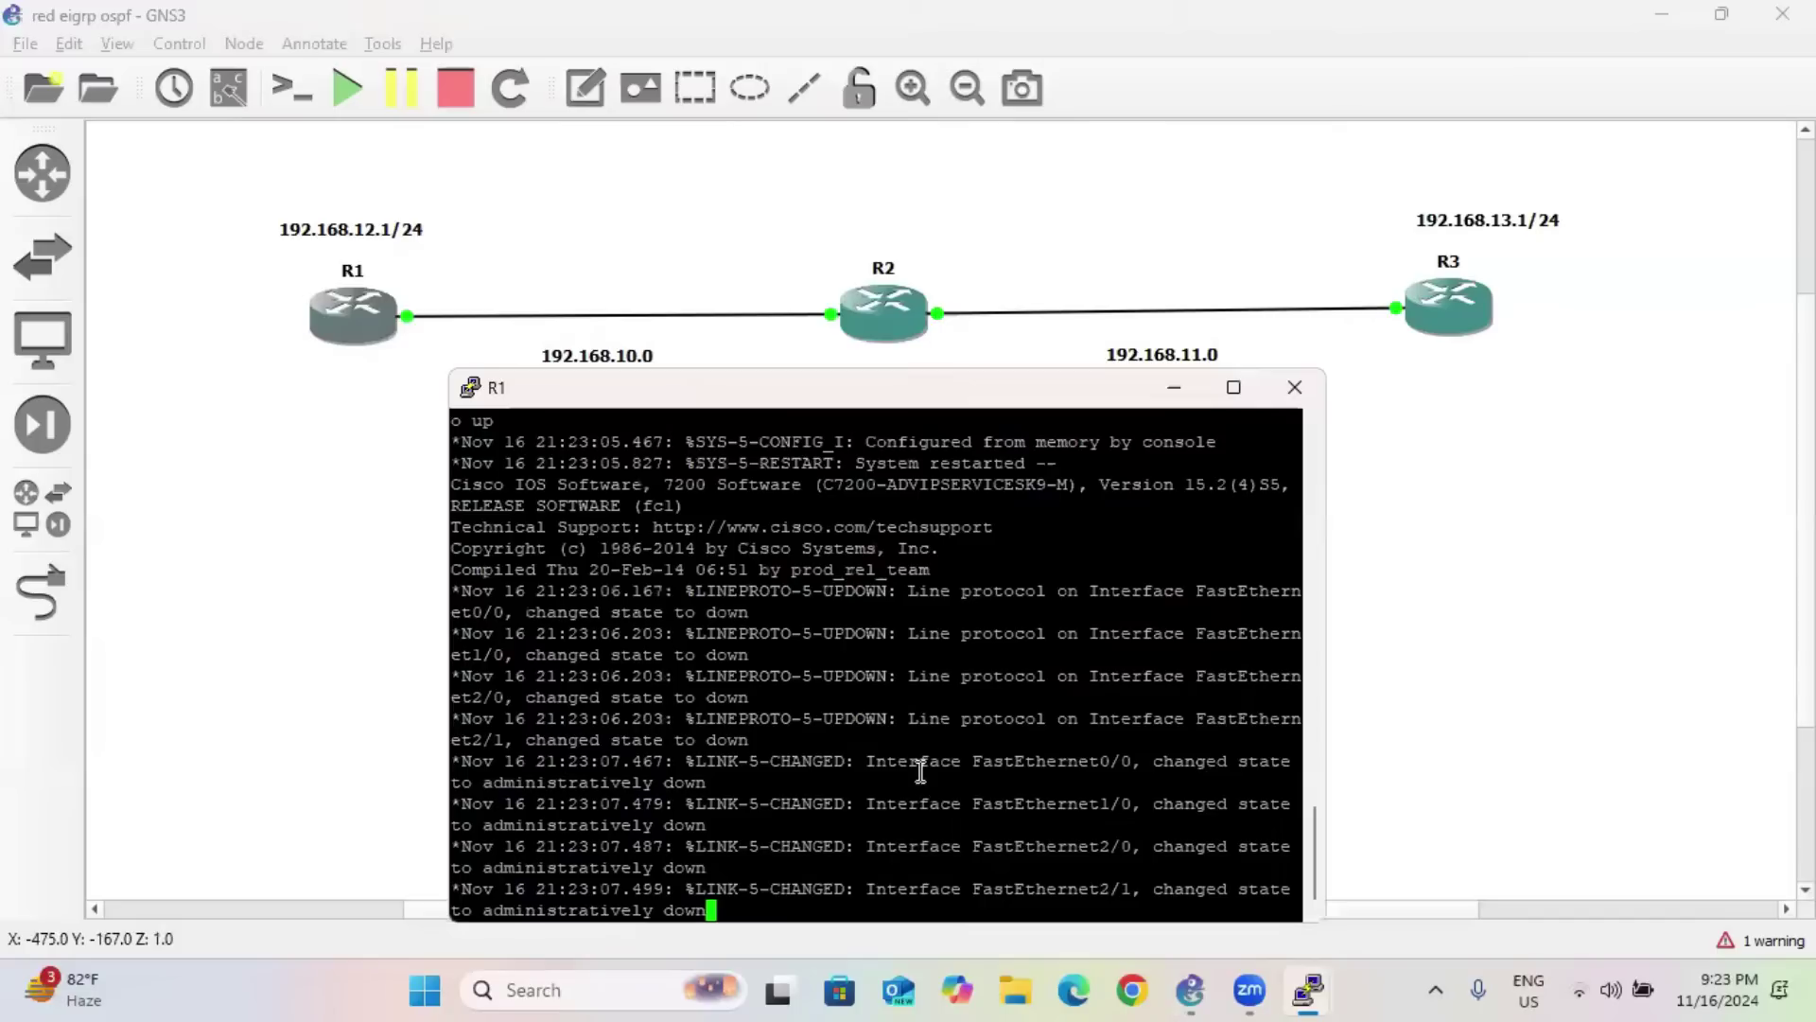
pyautogui.press('Return')
pyautogui.press('Return')
pyautogui.press('Return')
pyautogui.press('Return')
pyautogui.press('Return')
pyautogui.press('Return')
pyautogui.press('Return')
pyautogui.write('conf ')
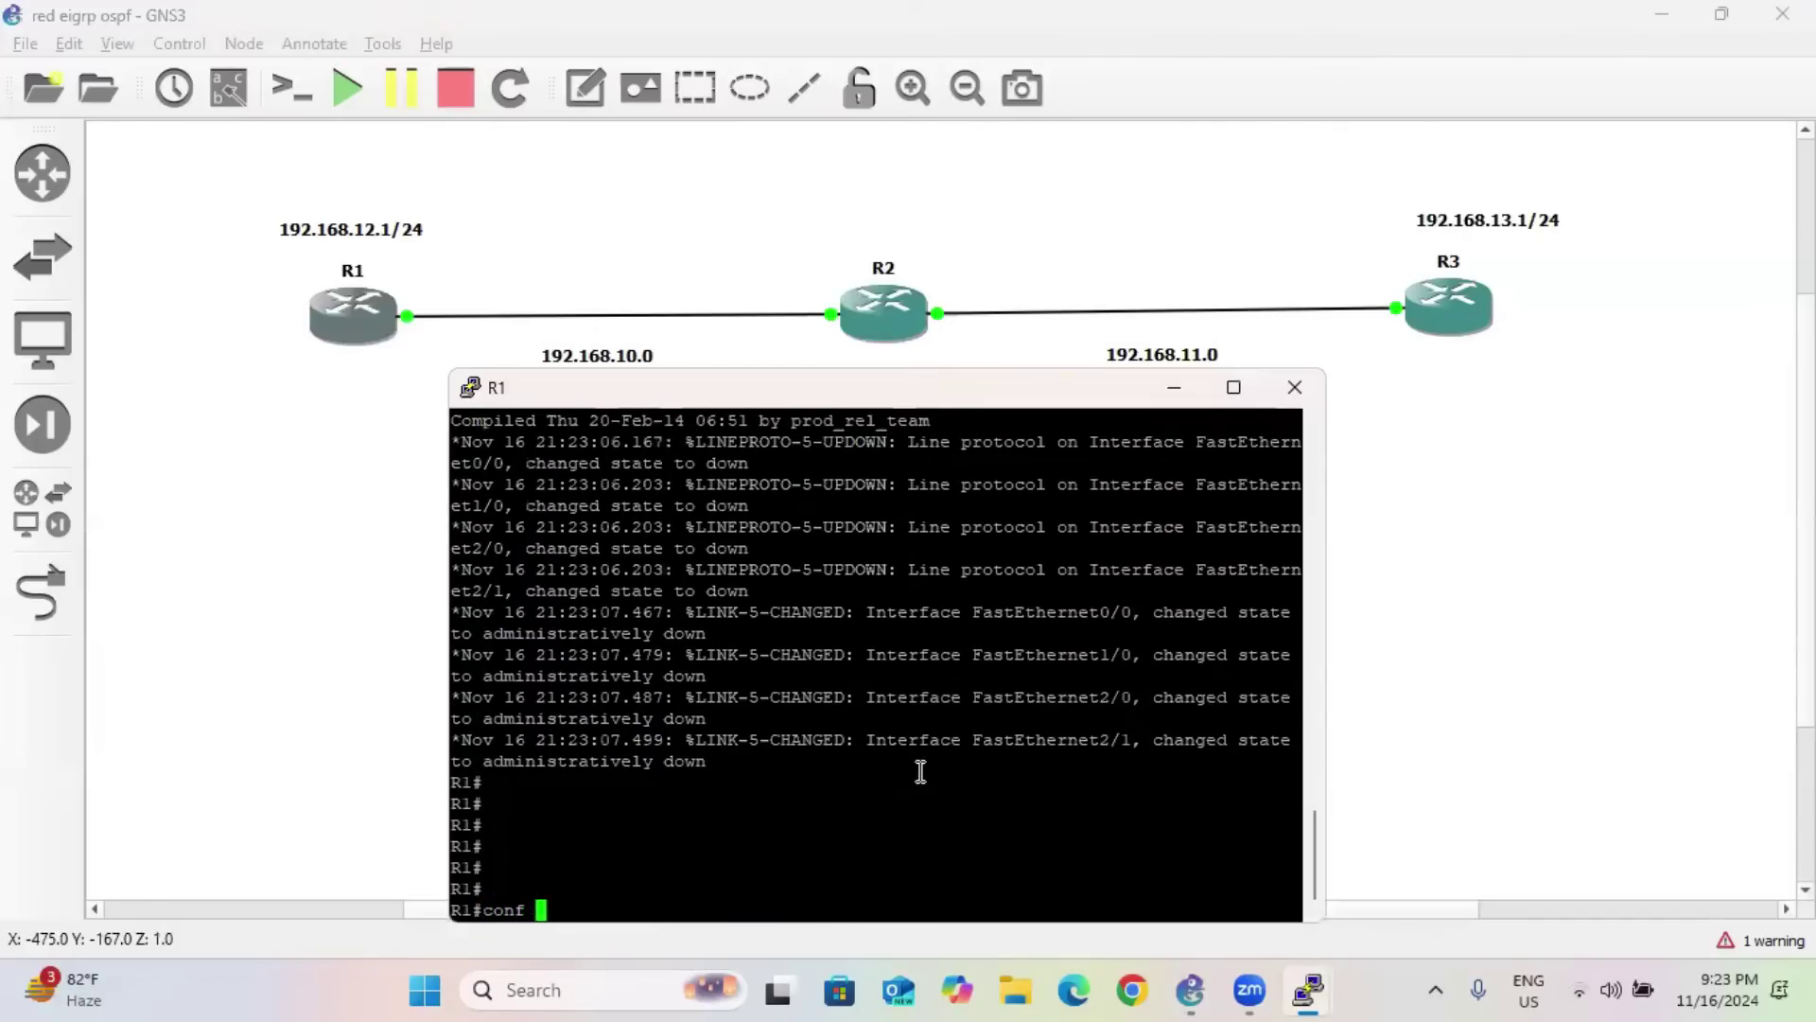
pyautogui.write('t')
pyautogui.press('Return')
pyautogui.press('Return')
pyautogui.press('Return')
pyautogui.press('Return')
pyautogui.press('Return')
# Create interface loopback 1 on R1.
pyautogui.write('i')
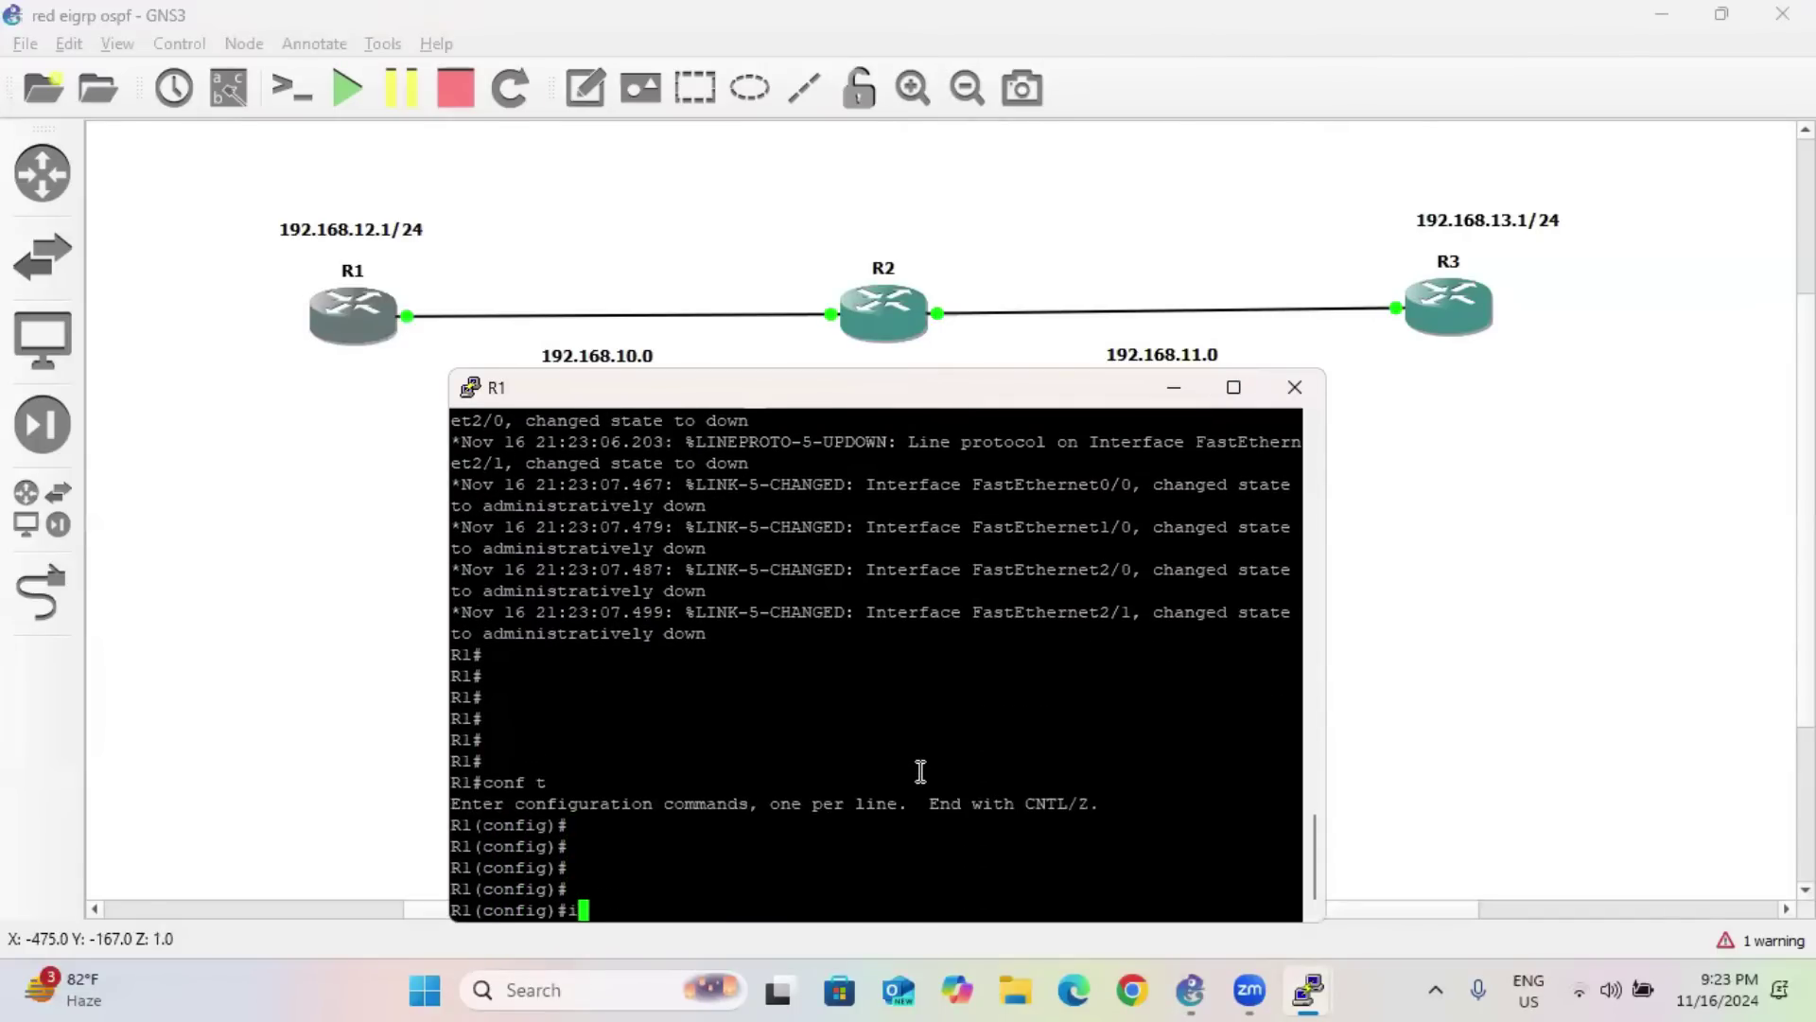
pyautogui.write('nt lo')
pyautogui.press('Tab')
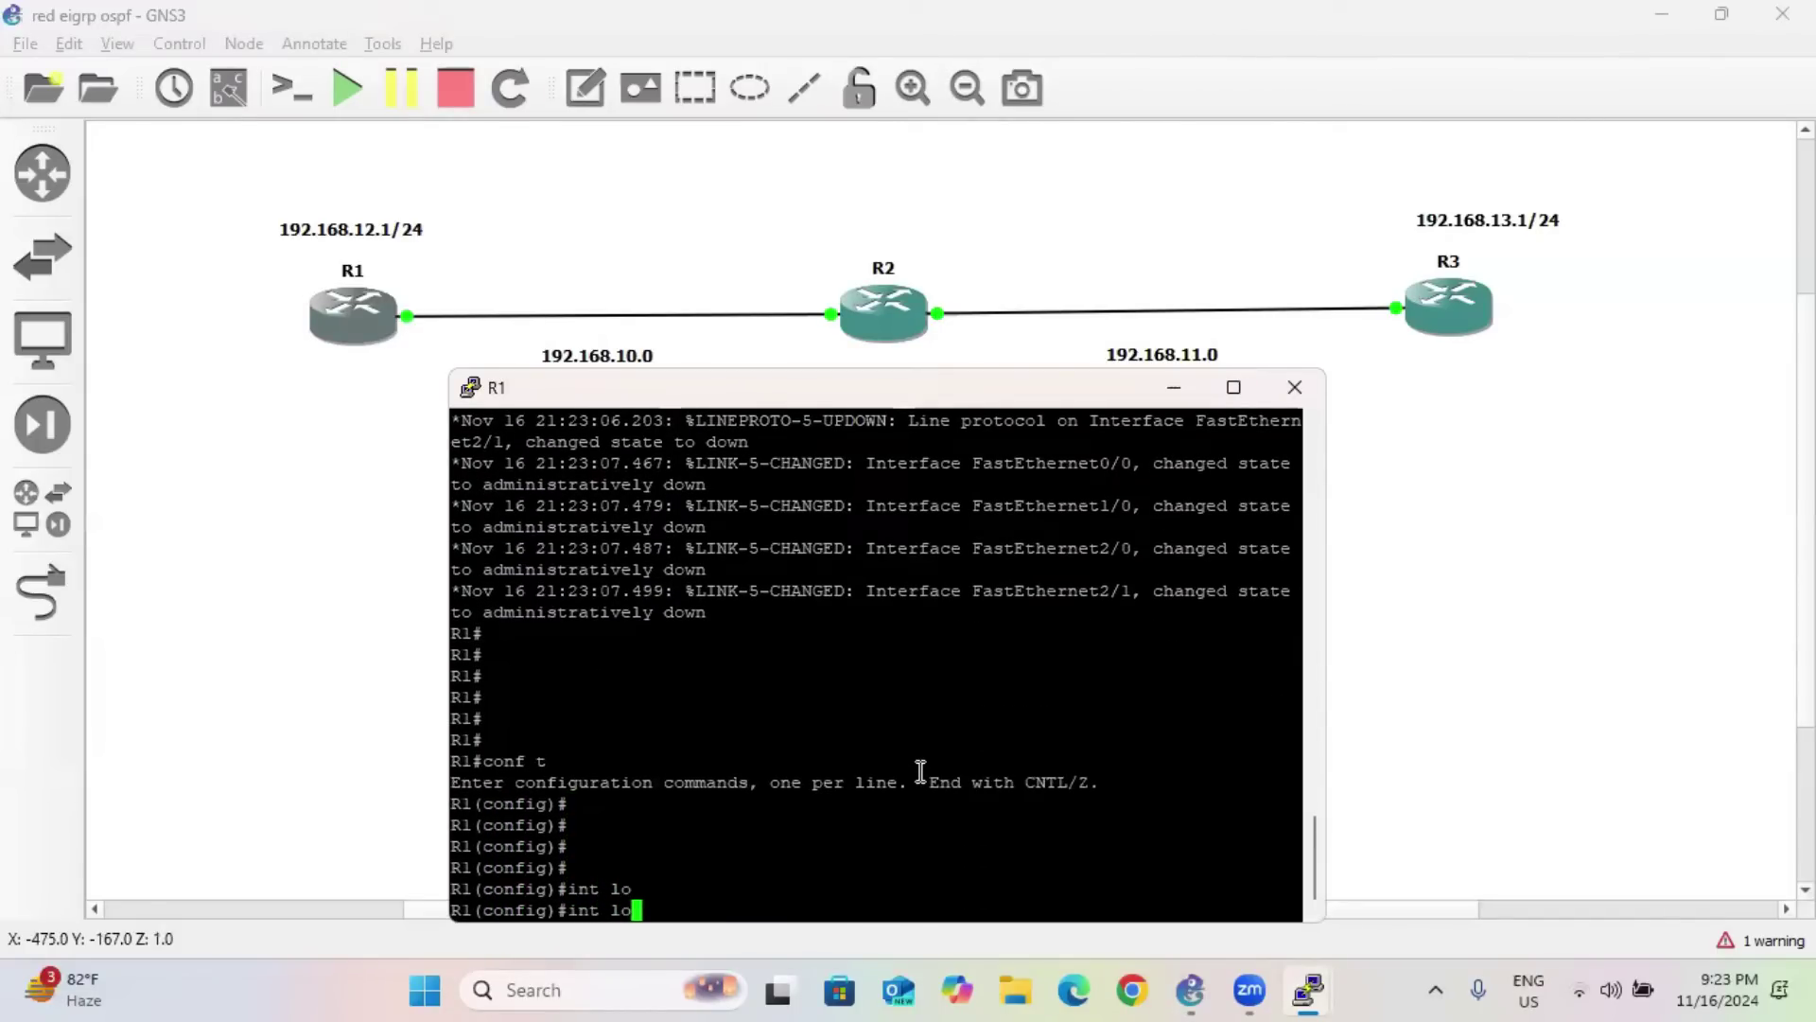
pyautogui.write('o')
pyautogui.press('Tab')
pyautogui.write('1')
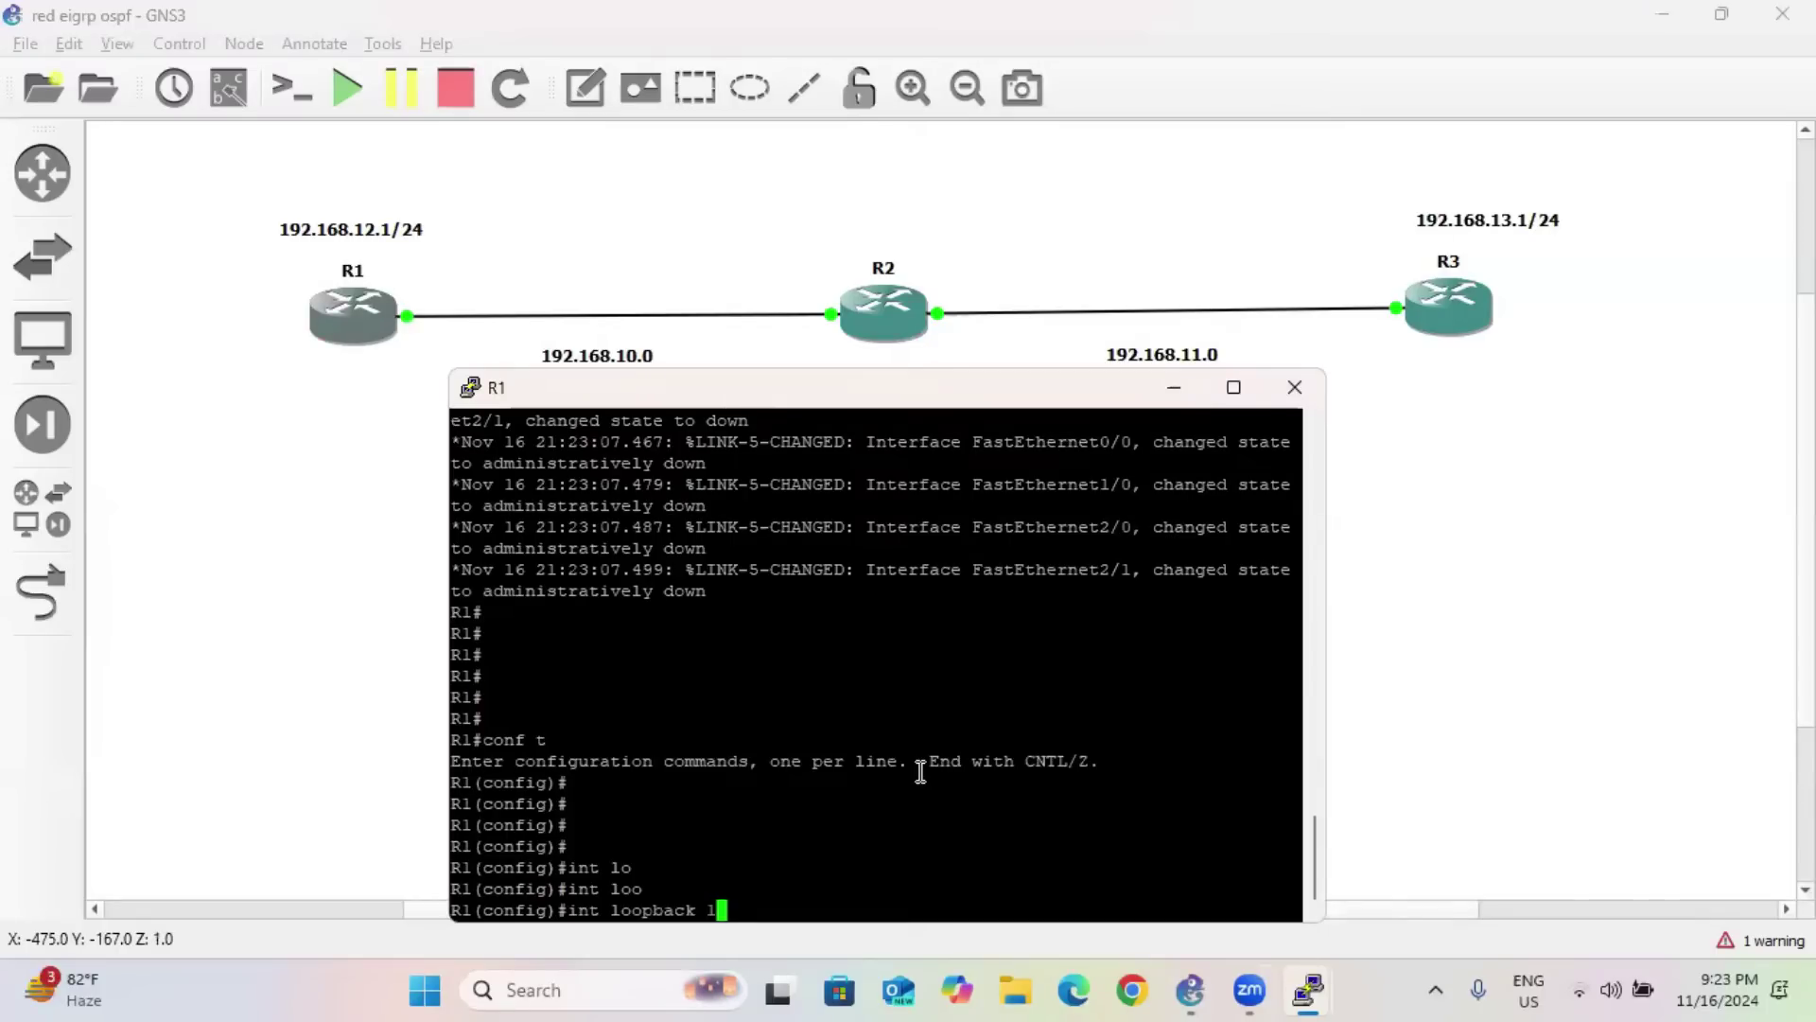
pyautogui.press('Return')
# Assign 192.168.12.1 with mask 255.255.255.0 to R1's loopback 1 and exit interface configuration.
pyautogui.write('ip add')
pyautogui.press('Tab')
pyautogui.write('192.')
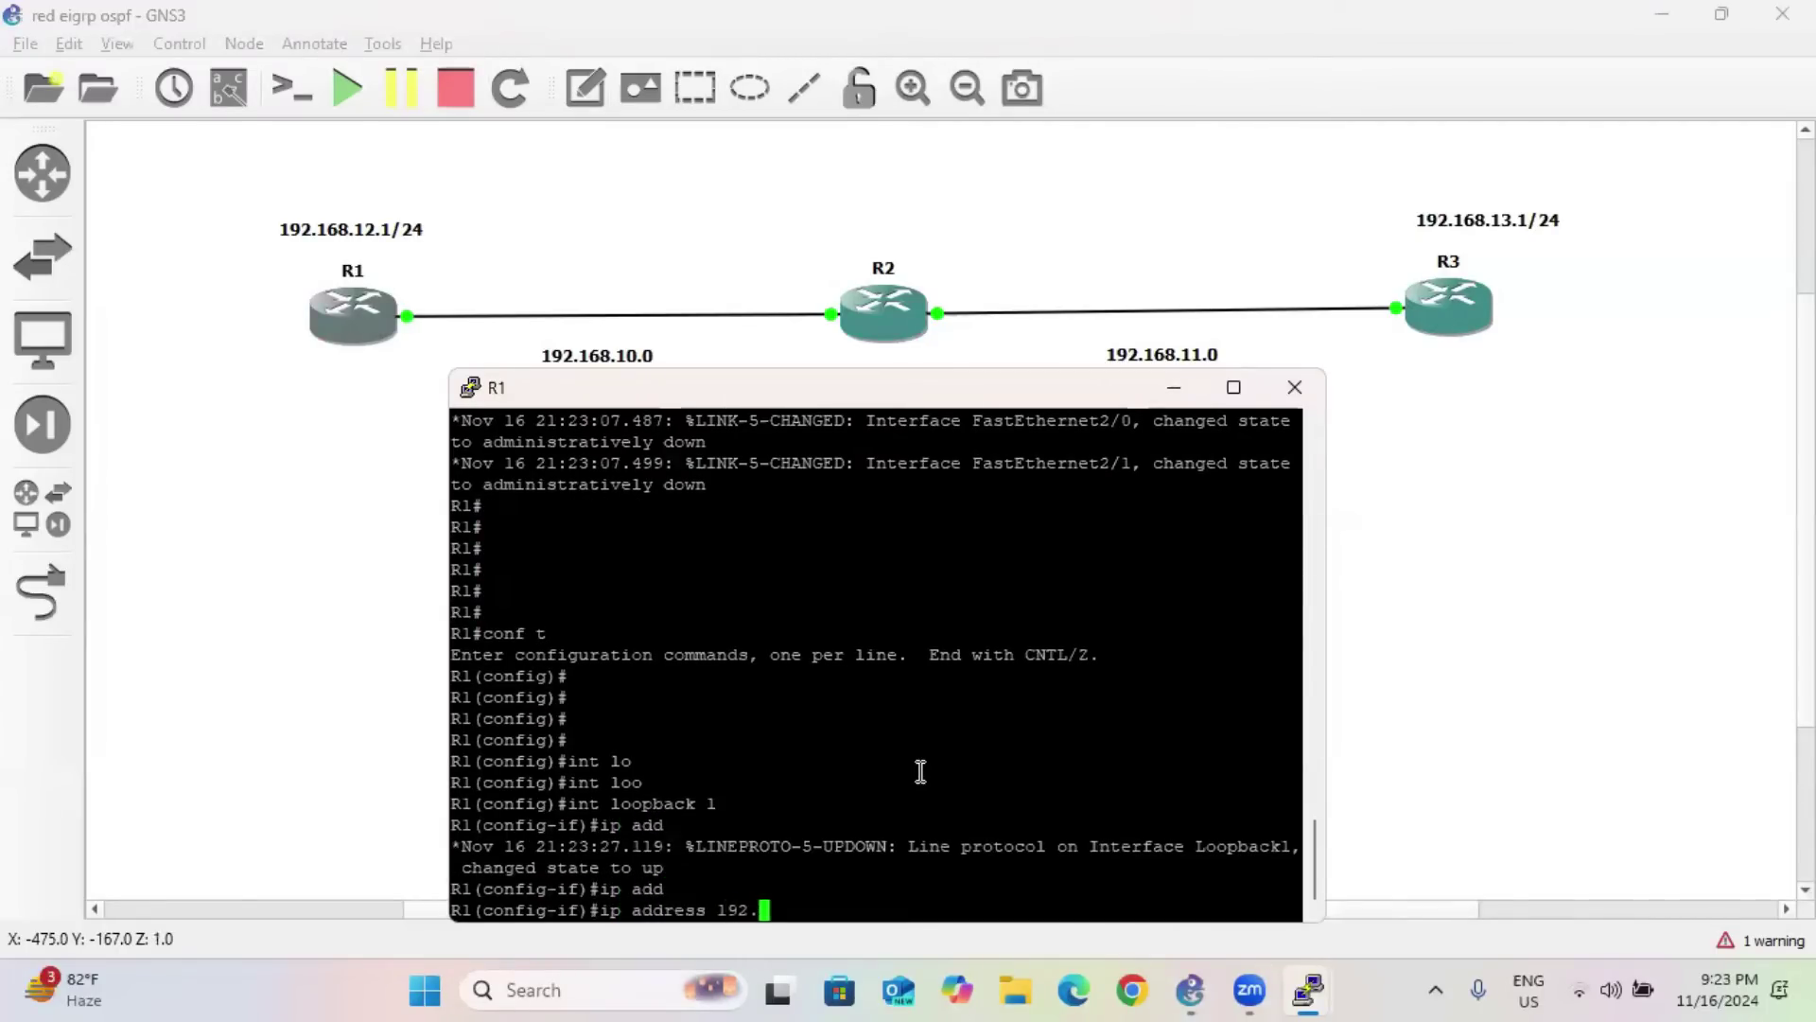
pyautogui.write('168.12.1 255.255.255.0')
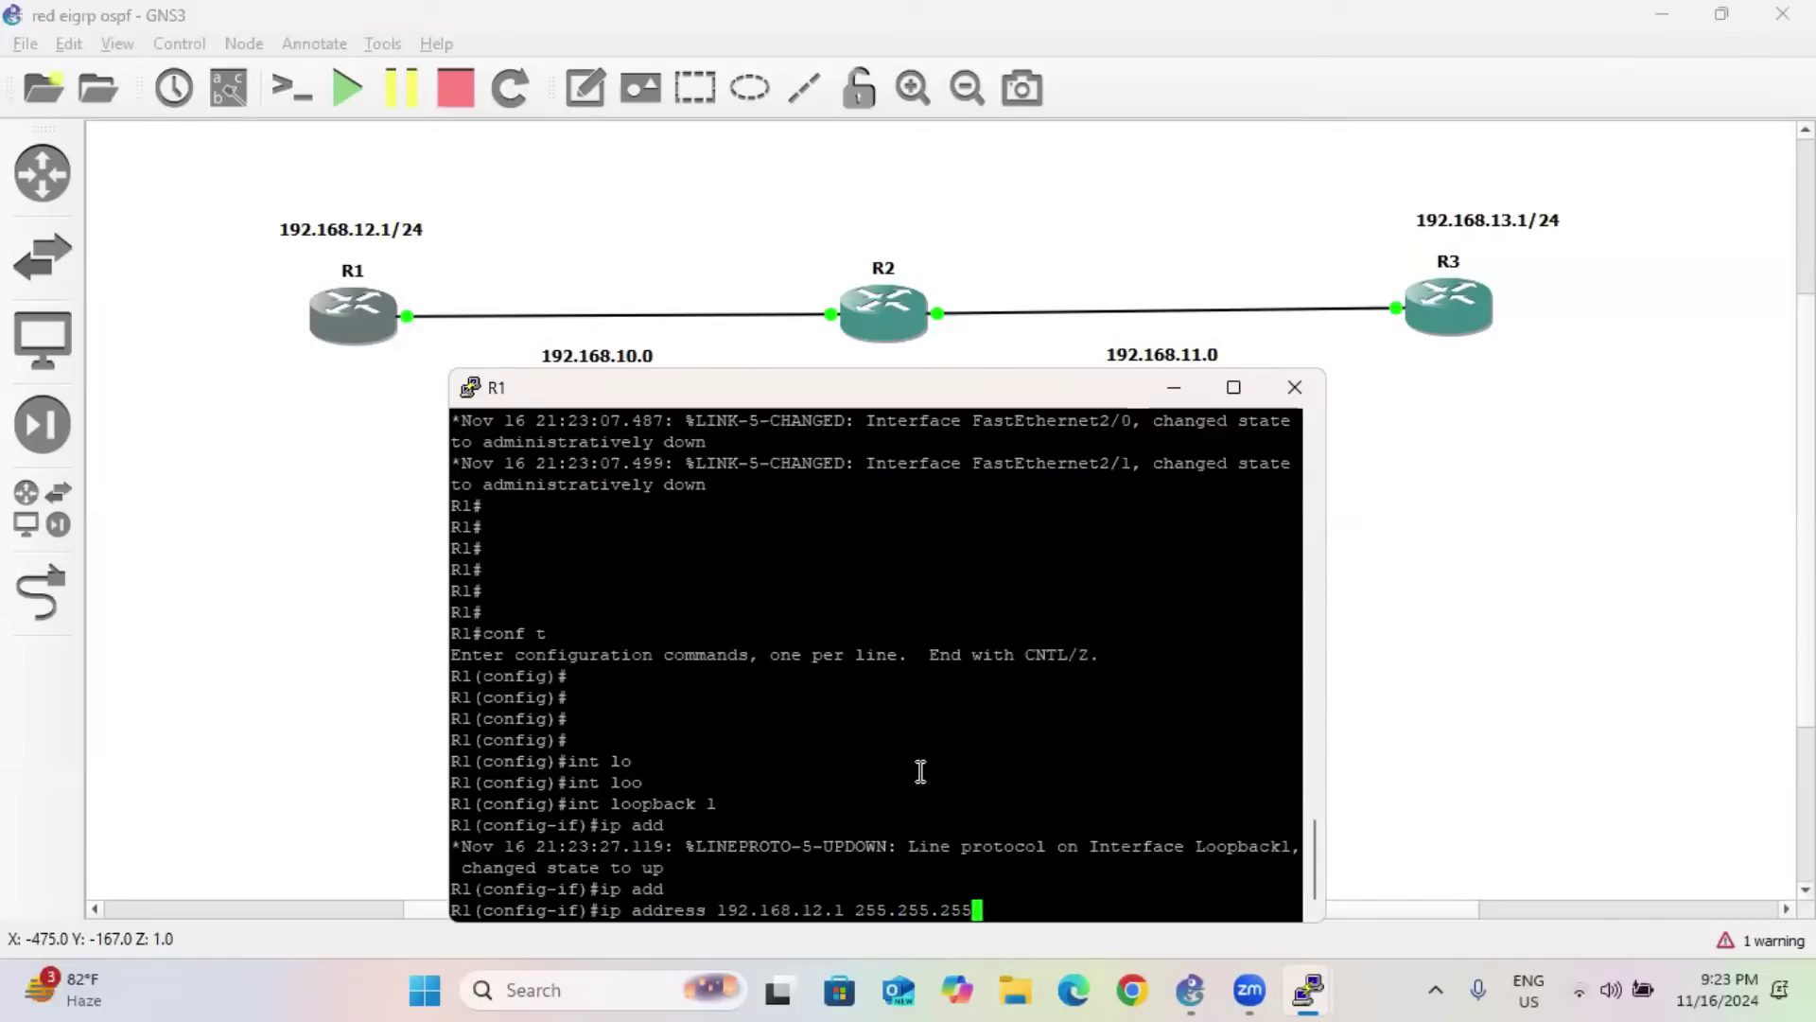
pyautogui.press('Return')
pyautogui.press('Return')
pyautogui.write('ex')
pyautogui.press('Return')
pyautogui.press('Return')
pyautogui.press('Return')
pyautogui.press('Return')
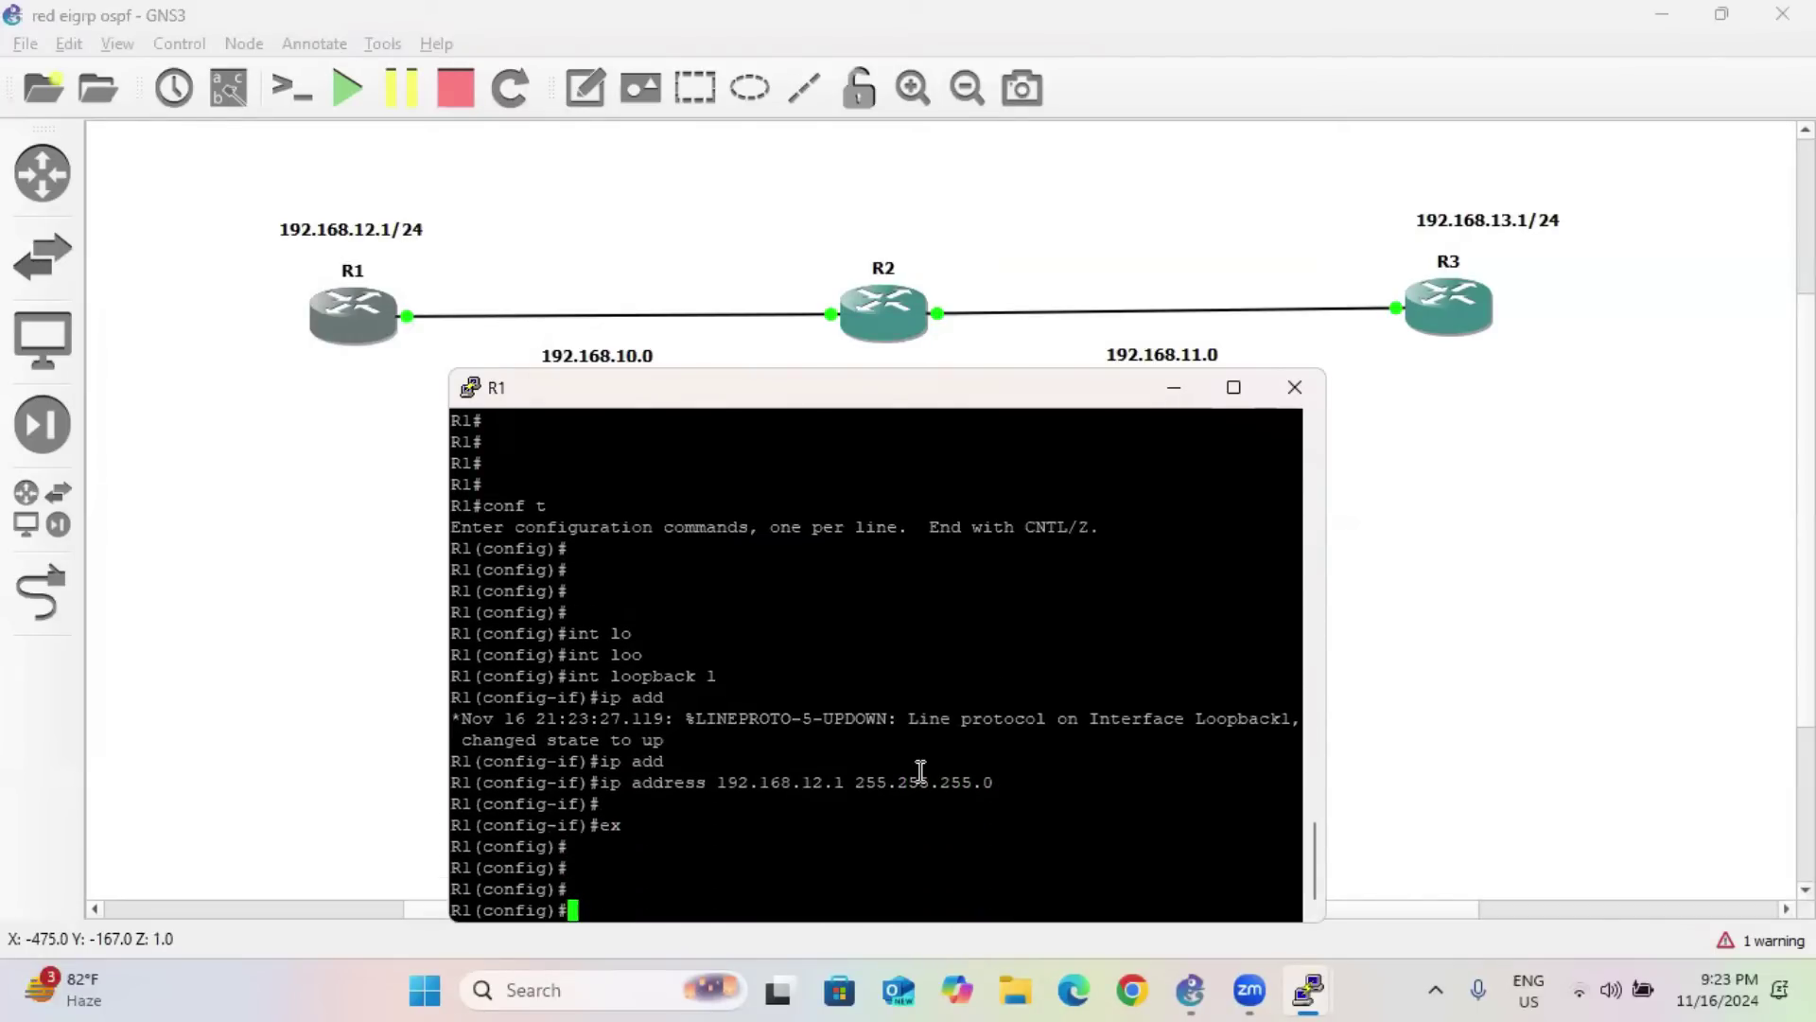
# Show the interface labels on the topology's links.
pyautogui.write('int')
pyautogui.click(586, 85)
pyautogui.click(117, 43)
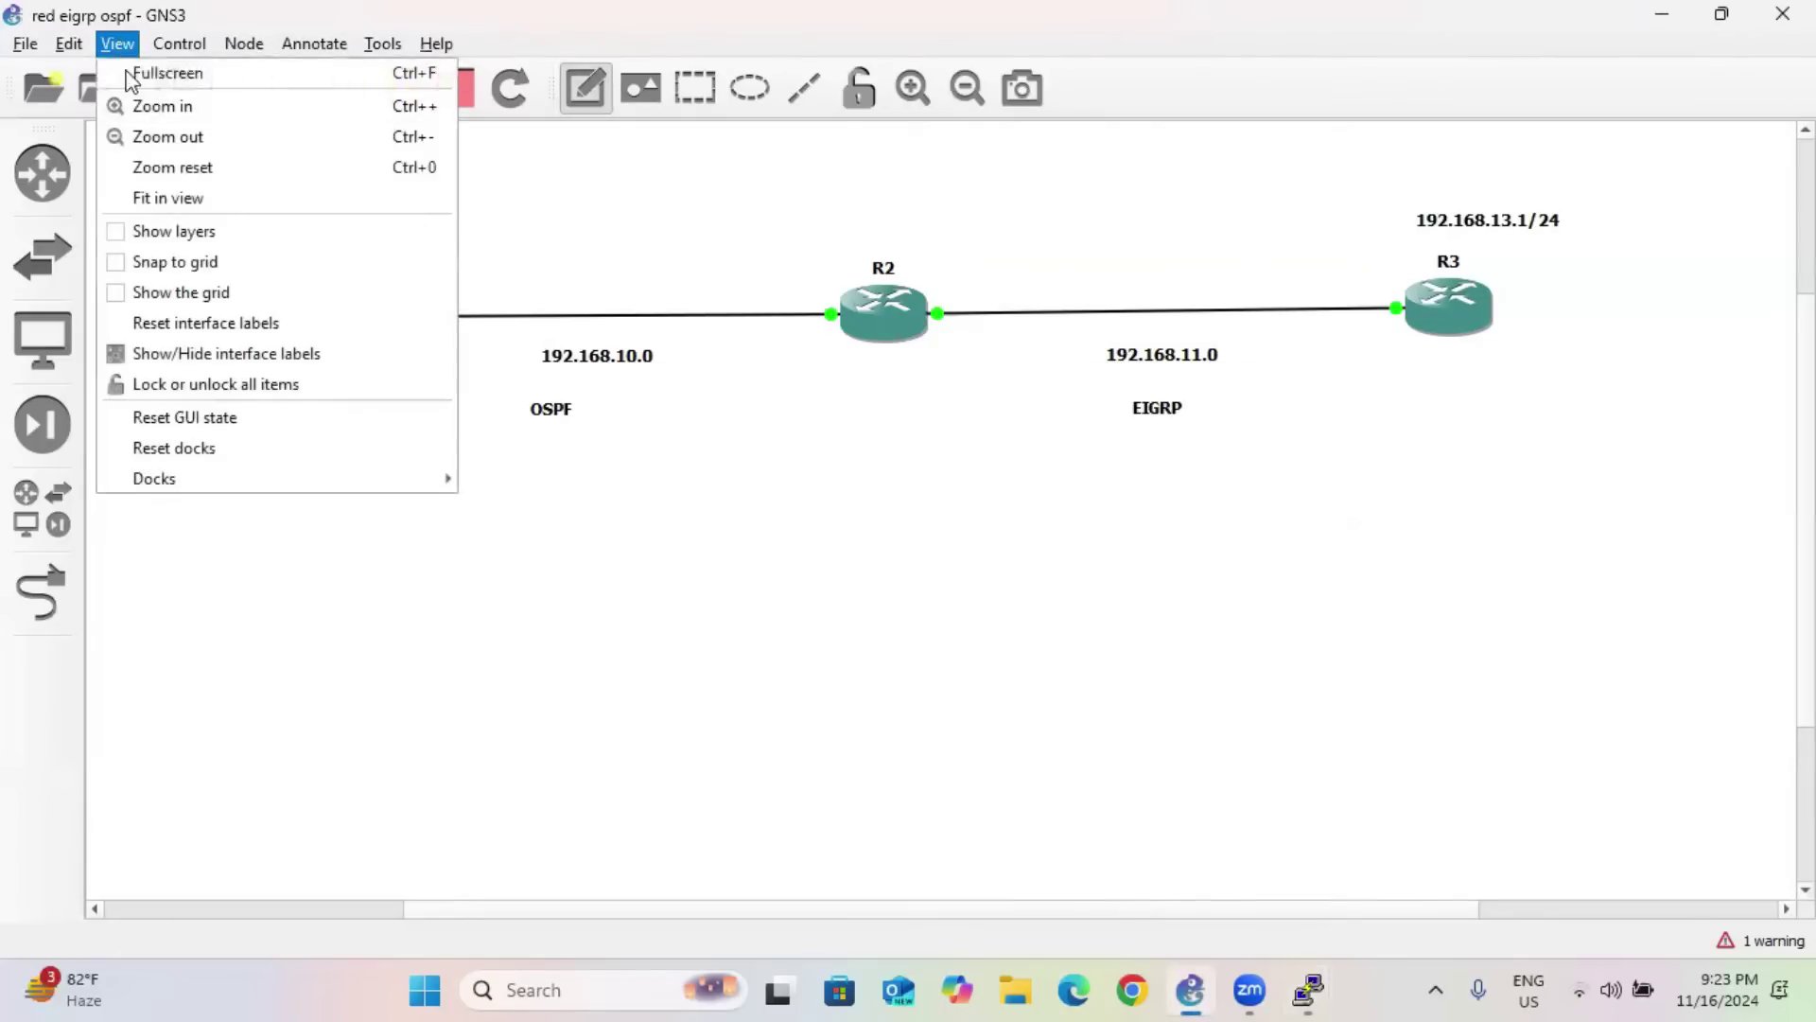
pyautogui.click(241, 354)
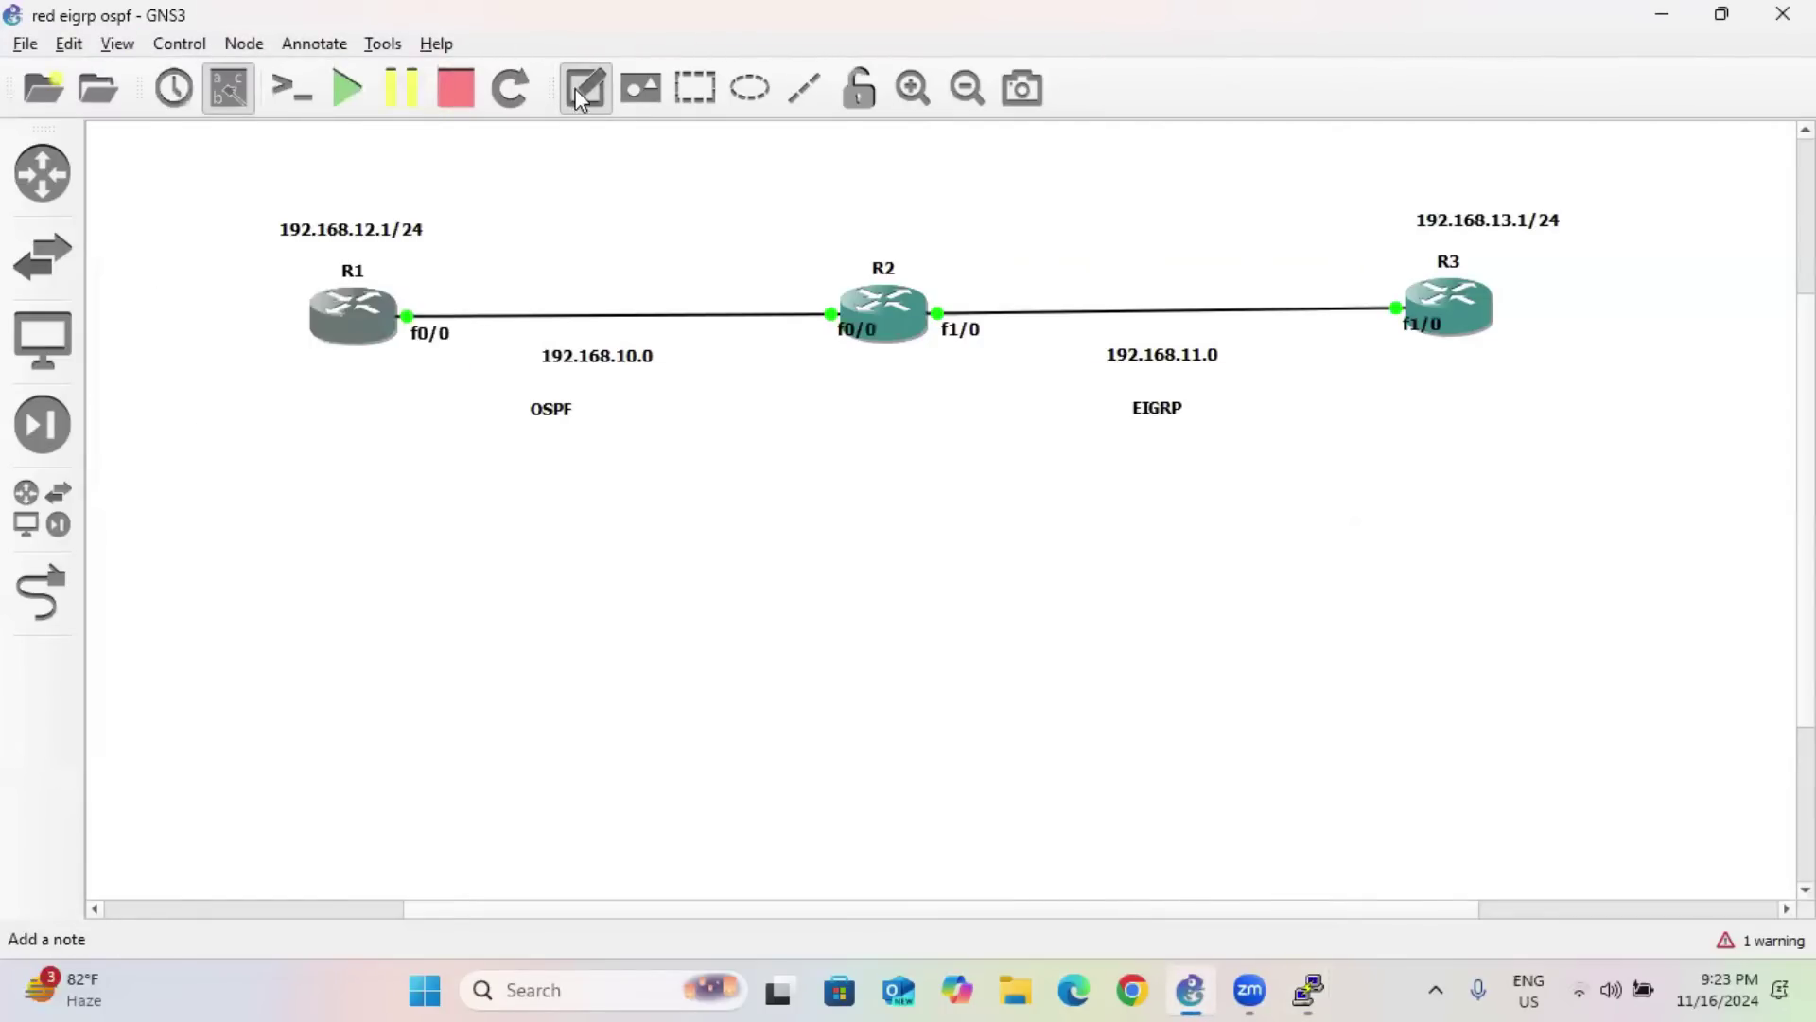
# Add a note reading 192.168.10.1 beside R1's f0/0 interface.
pyautogui.click(584, 87)
pyautogui.click(409, 284)
pyautogui.write('192.168.10.1')
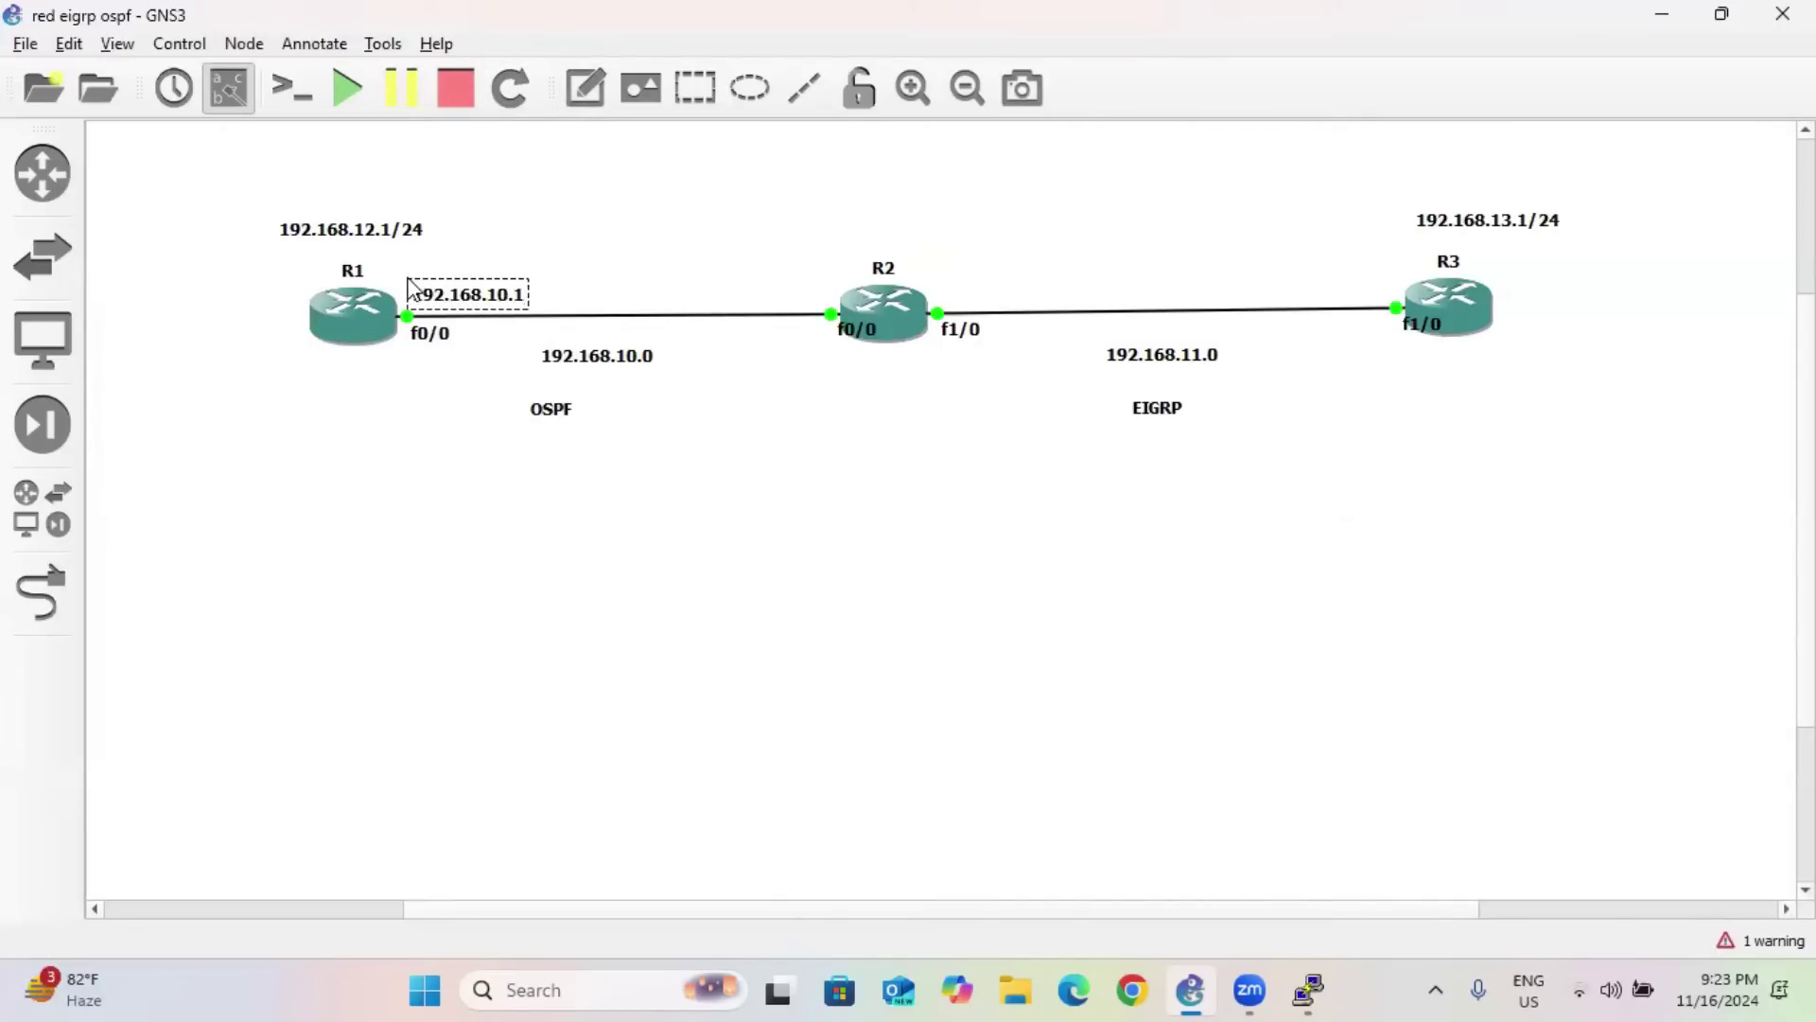
# Copy the R1 address text into a new note beside R2's f0/0 and make it 192.168.10.2.
pyautogui.hotkey('ctrl', 'a')
pyautogui.hotkey('ctrl', 'c')
pyautogui.click(585, 87)
pyautogui.click(717, 282)
pyautogui.hotkey('ctrl', 'v')
pyautogui.press('BackSpace')
pyautogui.write('2')
# Add a note reading 192.168.11.1 beside R2's f1/0 interface.
pyautogui.hotkey('ctrl', 'a')
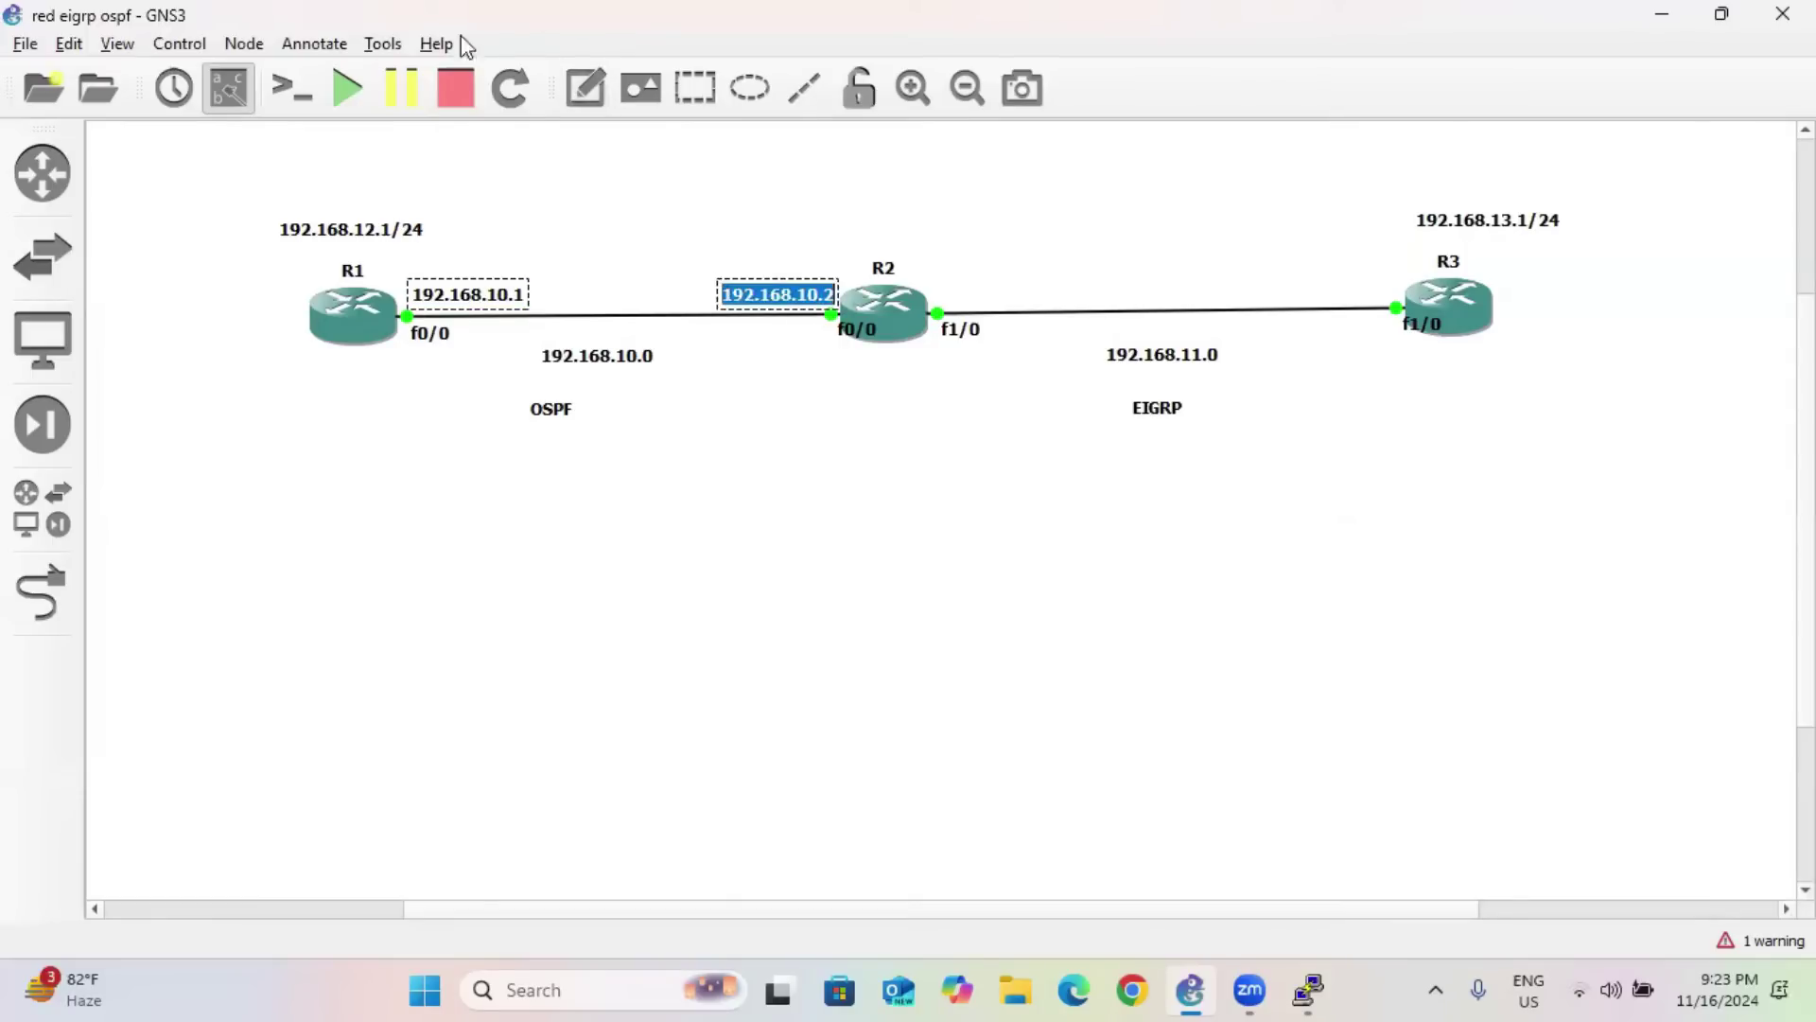
pyautogui.click(585, 87)
pyautogui.click(931, 272)
pyautogui.hotkey('ctrl', 'v')
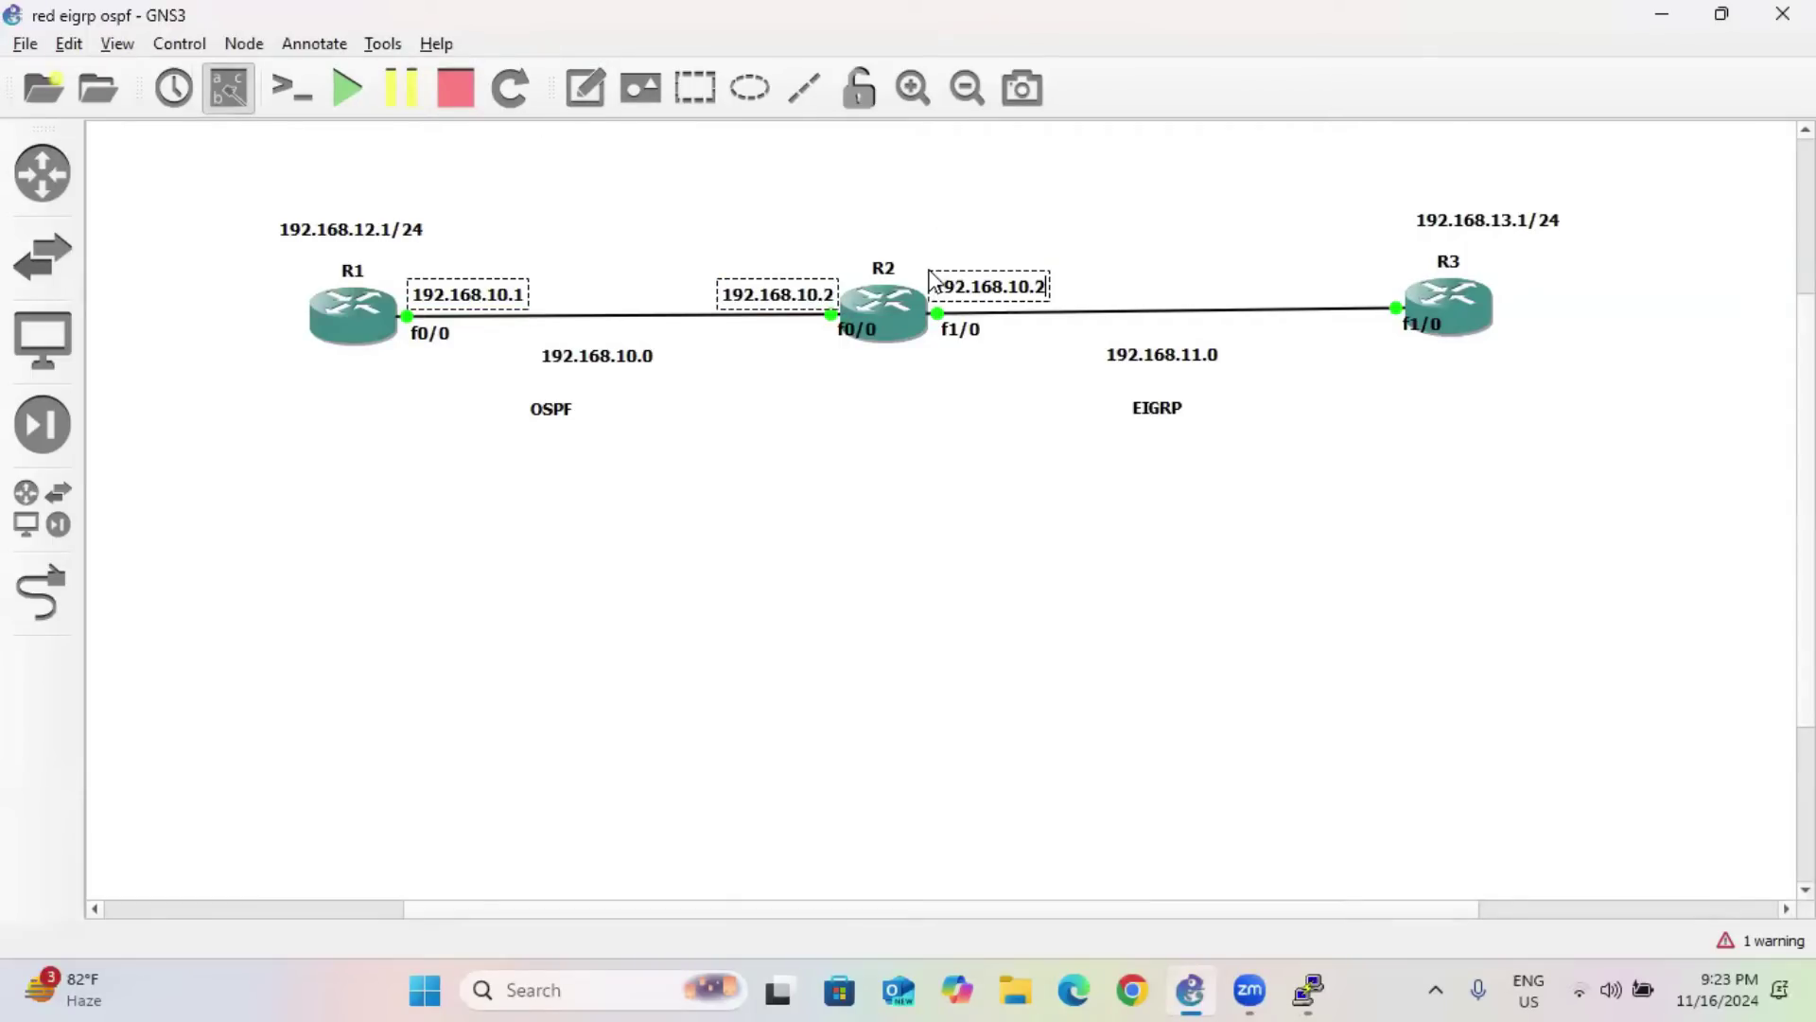
pyautogui.press('BackSpace')
pyautogui.press('BackSpace')
pyautogui.write('1.1')
# Add a note reading 192.168.11.2 beside R3's f1/0 interface and finish editing.
pyautogui.hotkey('ctrl', 'a')
pyautogui.click(585, 87)
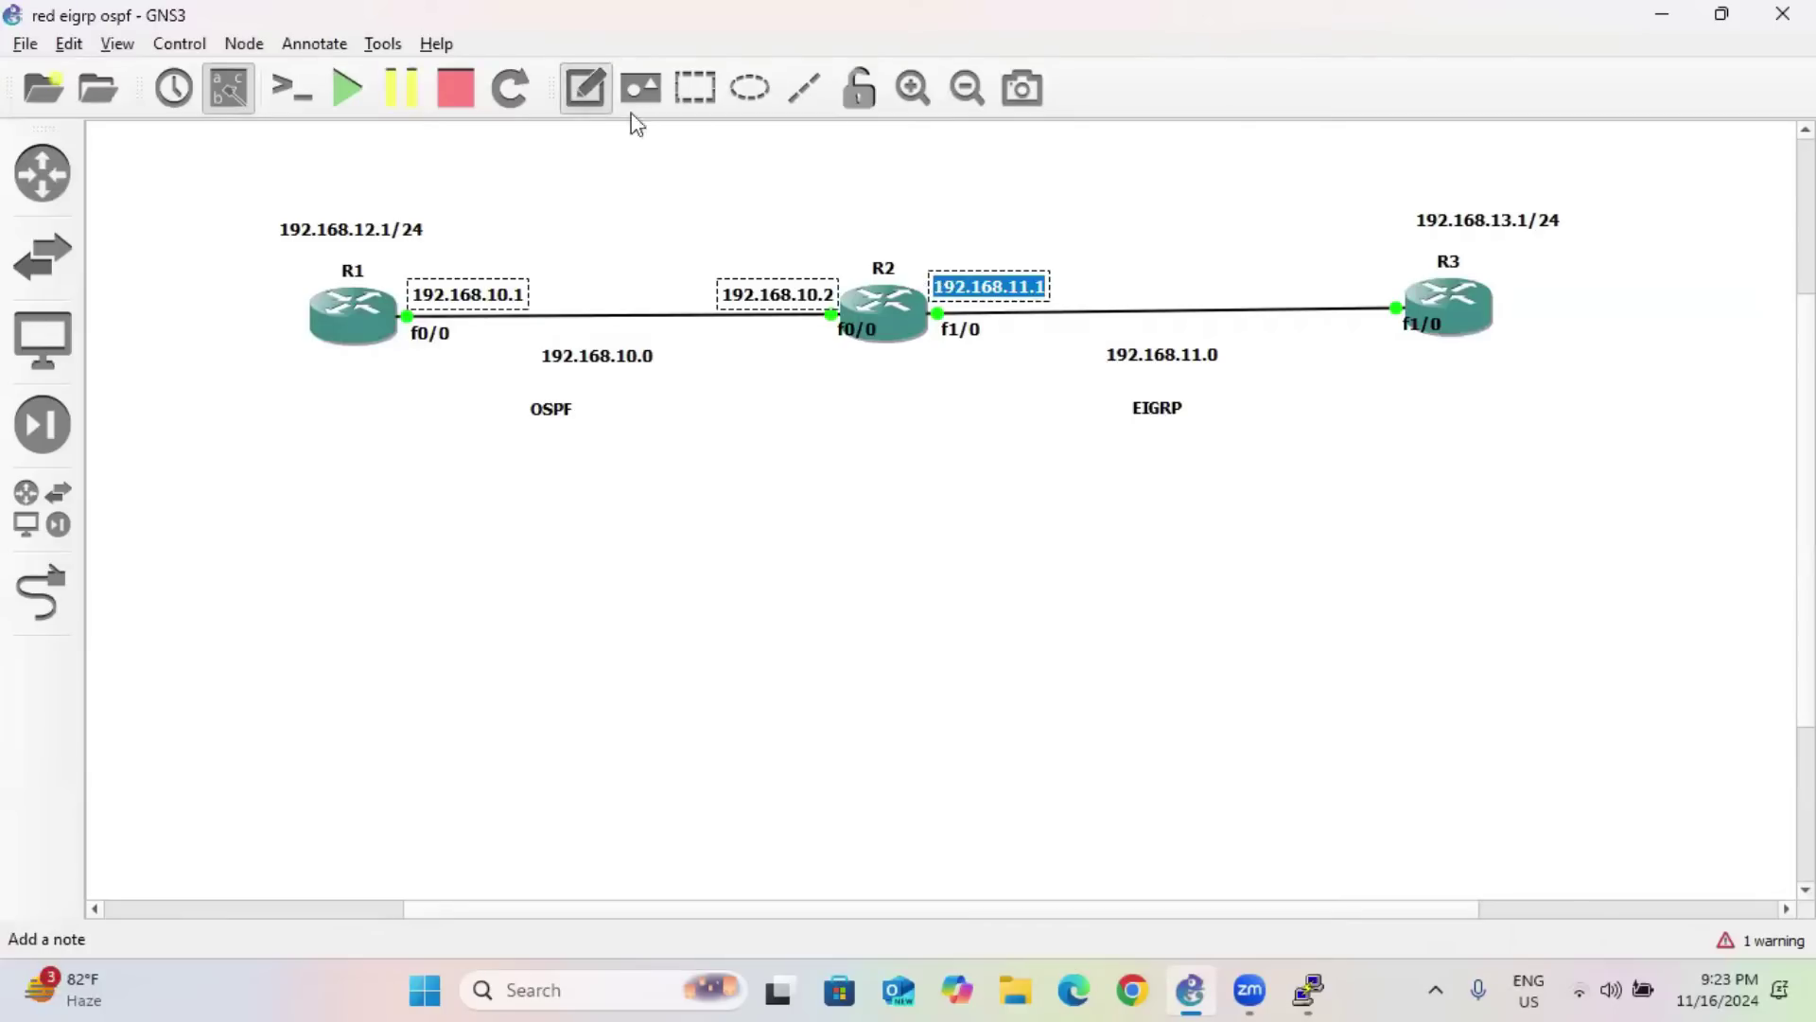
pyautogui.click(1270, 276)
pyautogui.hotkey('ctrl', 'v')
pyautogui.press('BackSpace')
pyautogui.write('2')
pyautogui.click(1479, 539)
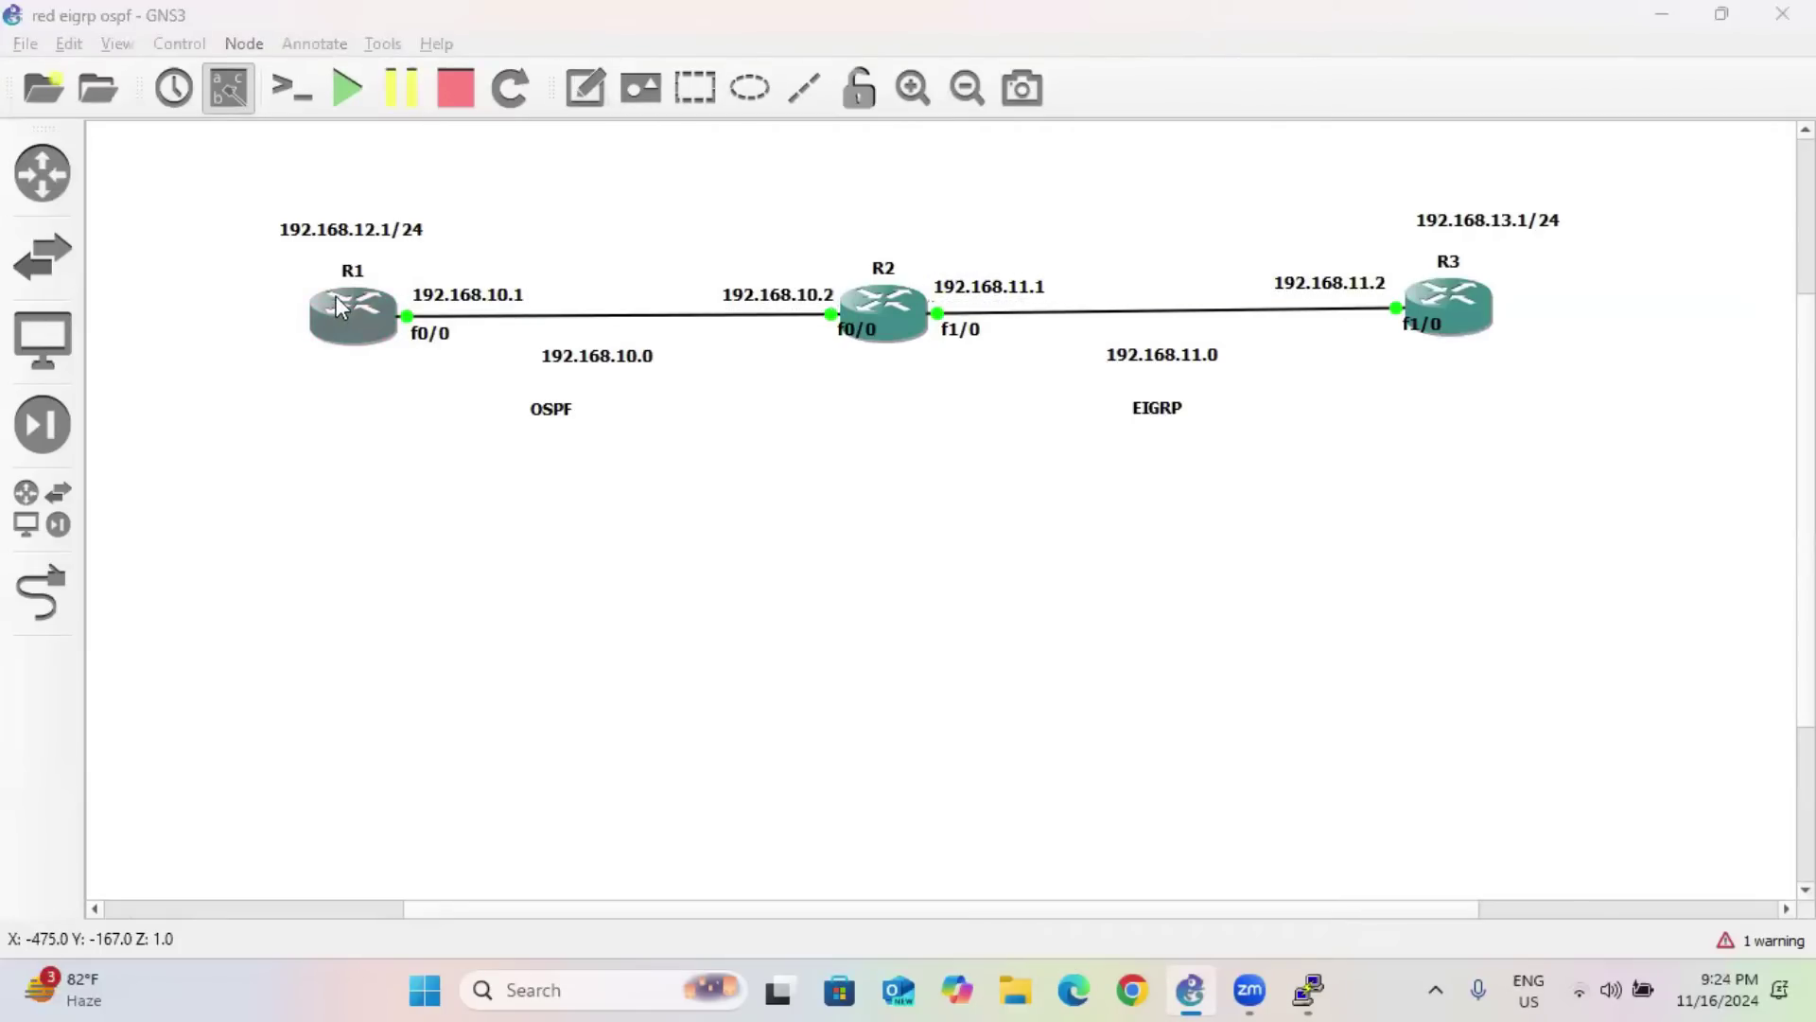
# Switch to R1's console and enable interface f0/0 with no shutdown.
pyautogui.hotkey('alt', 'Tab')
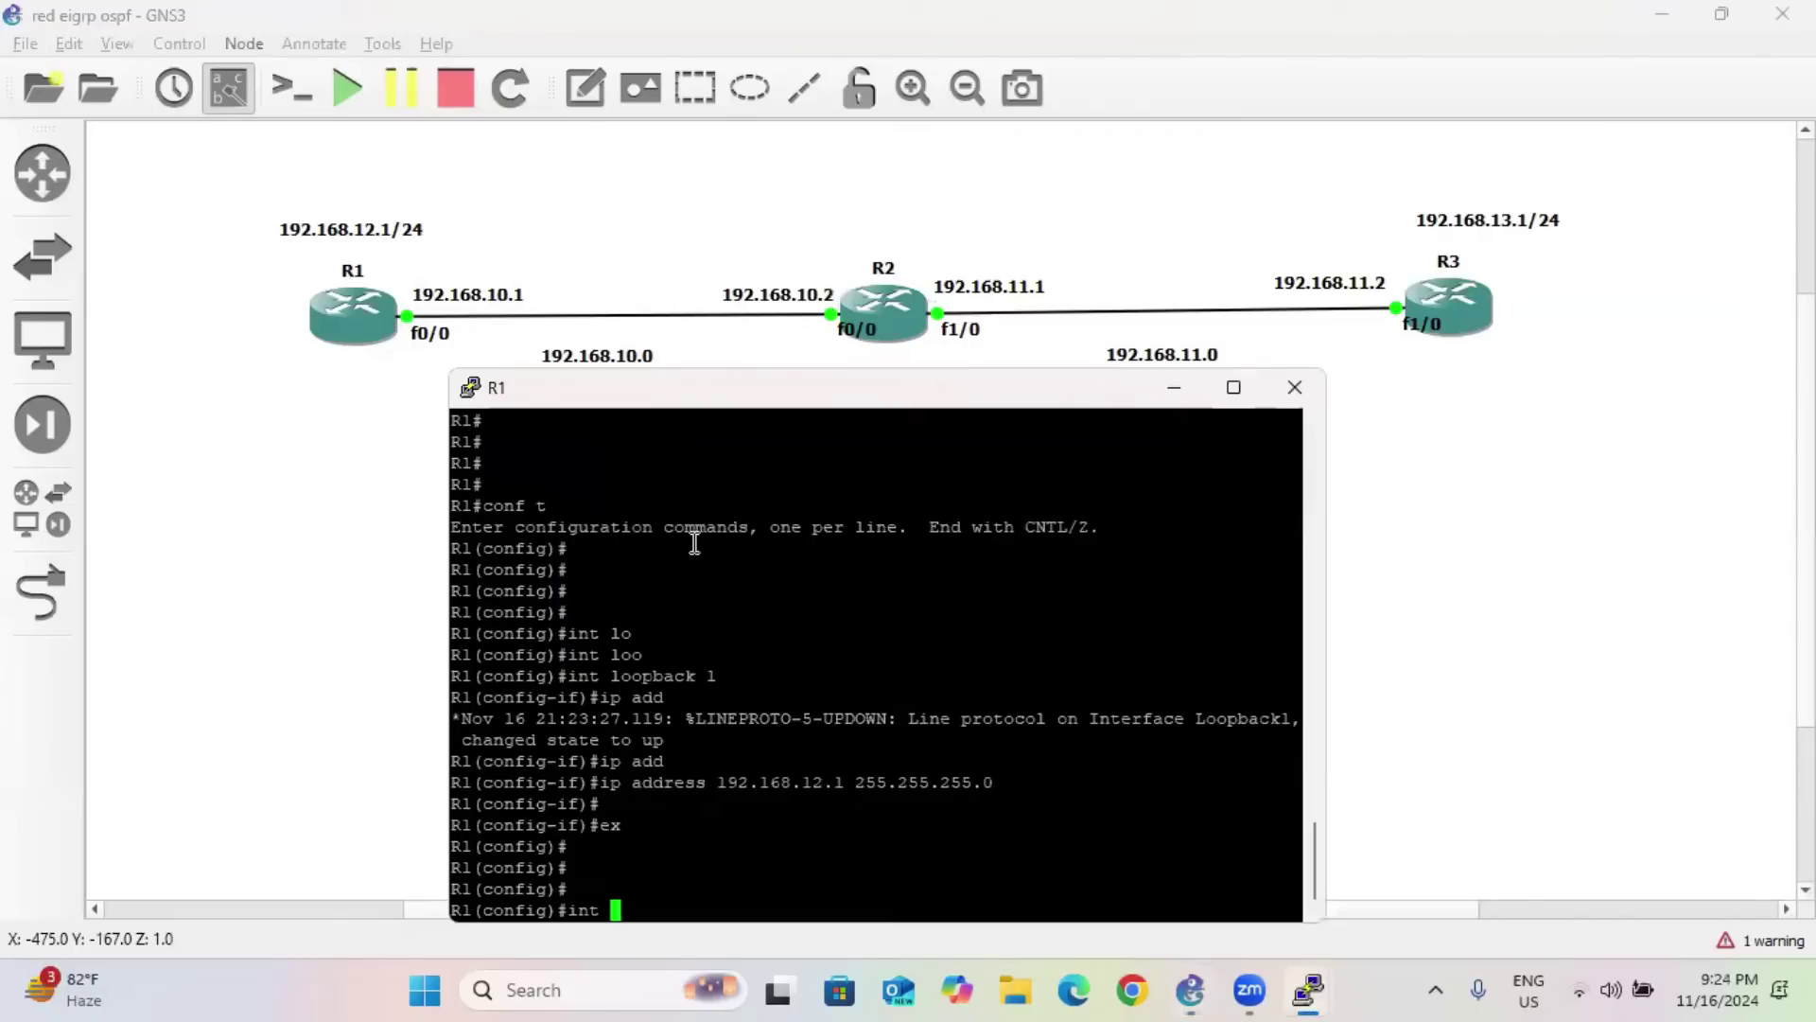
pyautogui.write('int f0/0')
pyautogui.press('Return')
pyautogui.write('no s')
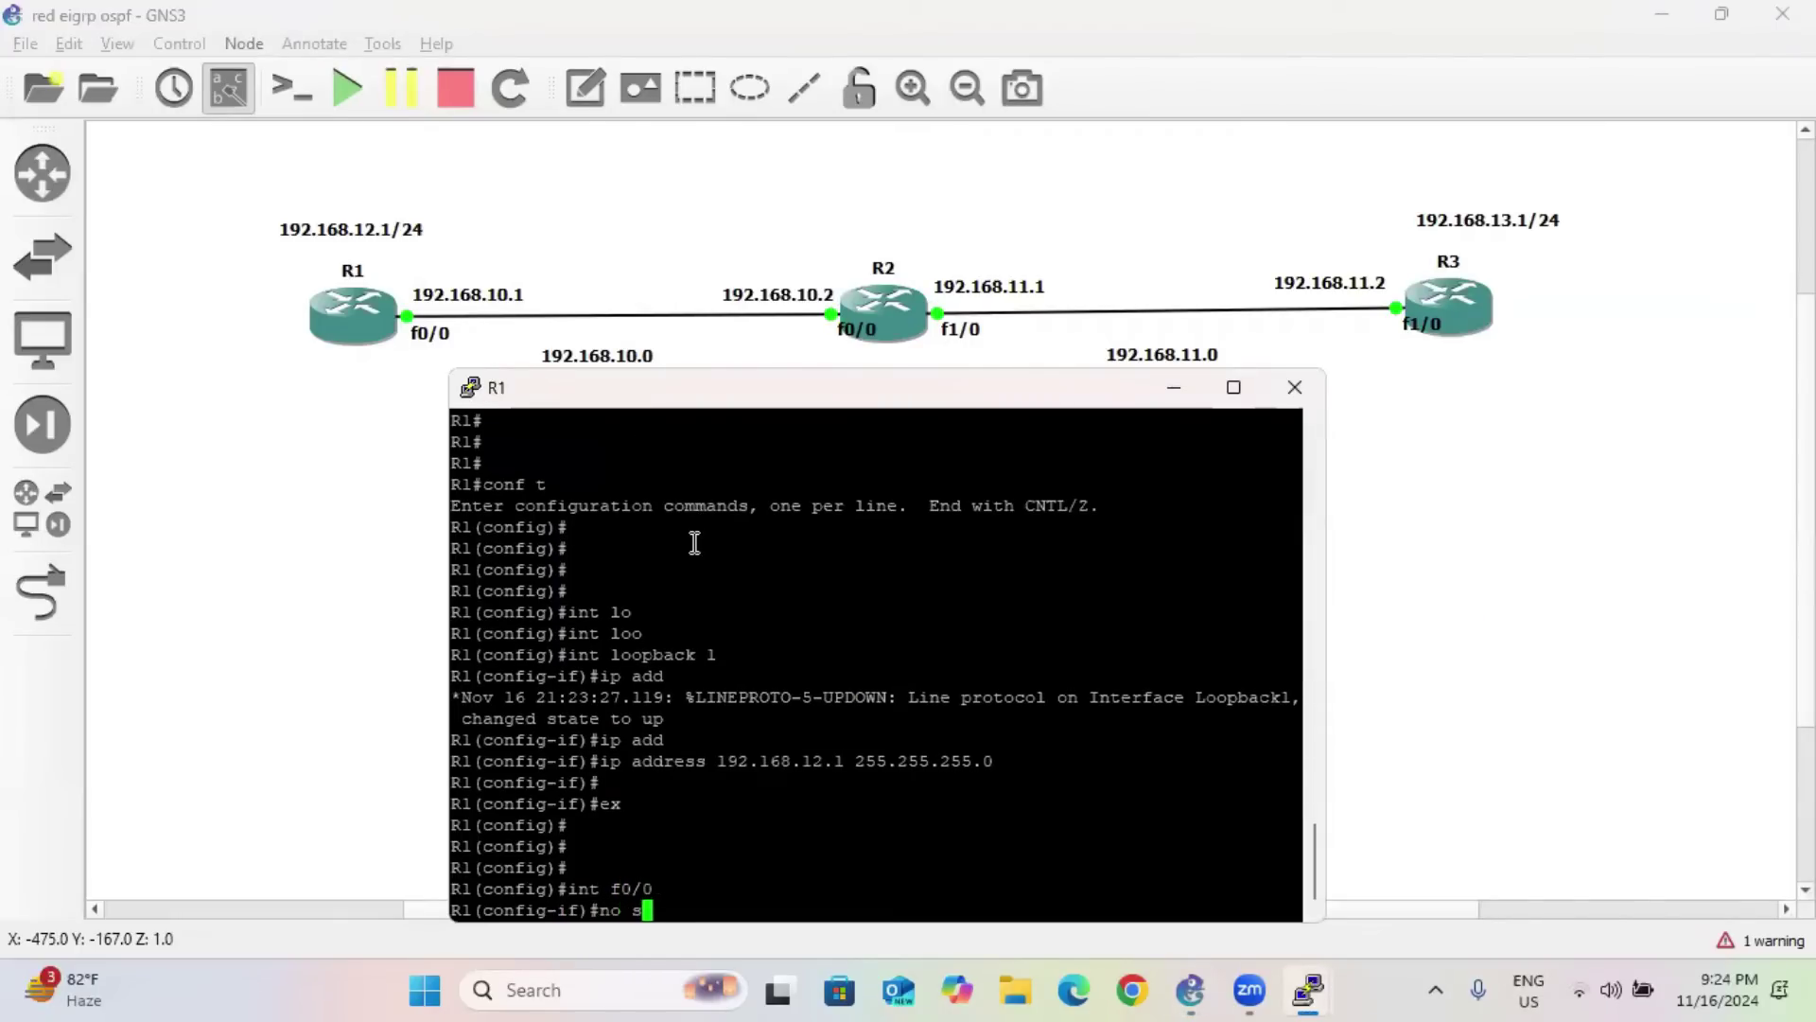
pyautogui.write('h')
pyautogui.press('Tab')
pyautogui.press('Return')
pyautogui.press('Return')
pyautogui.press('Return')
# Assign 192.168.10.1 with mask 255.255.255.0 to R1's f0/0 and exit interface configuration.
pyautogui.write('ip add')
pyautogui.press('Tab')
pyautogui.write('192.68')
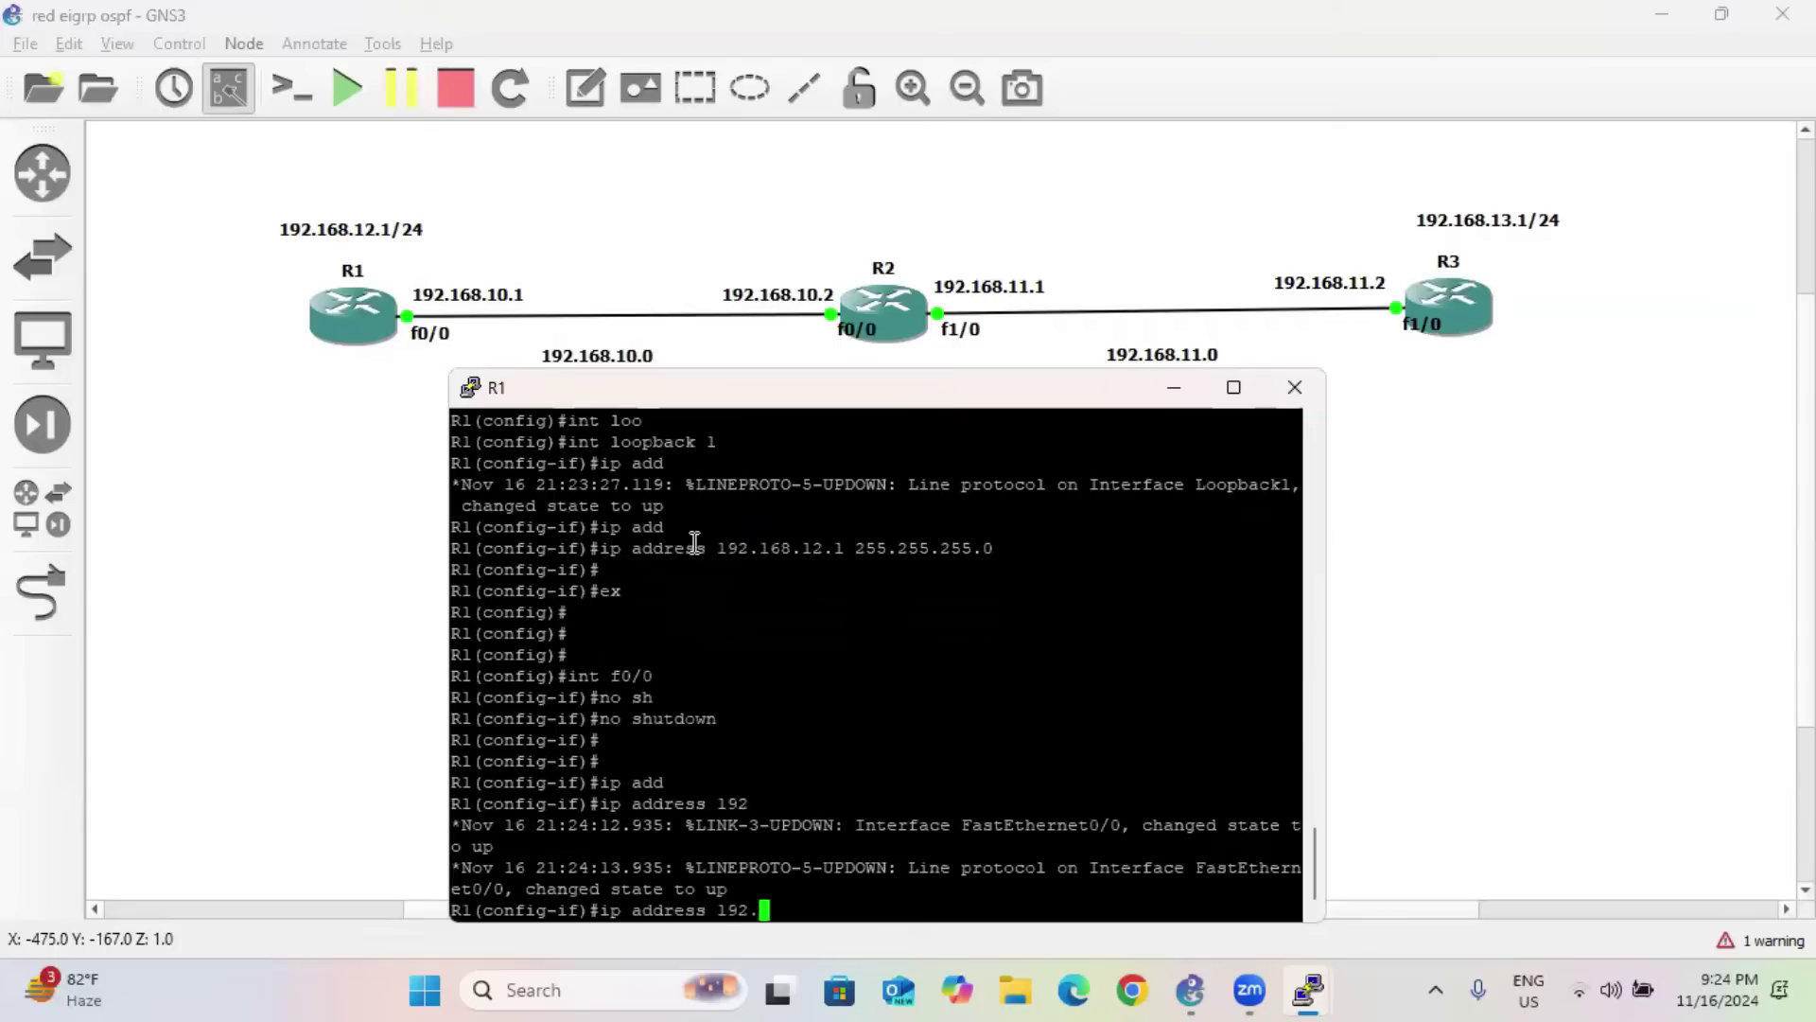
pyautogui.press('BackSpace')
pyautogui.press('BackSpace')
pyautogui.write('168.10.1')
pyautogui.write(' 255.255.2')
pyautogui.write('55.255.0')
pyautogui.press('Return')
pyautogui.press('Return')
pyautogui.write('ex')
pyautogui.press('Return')
pyautogui.press('Return')
pyautogui.press('Return')
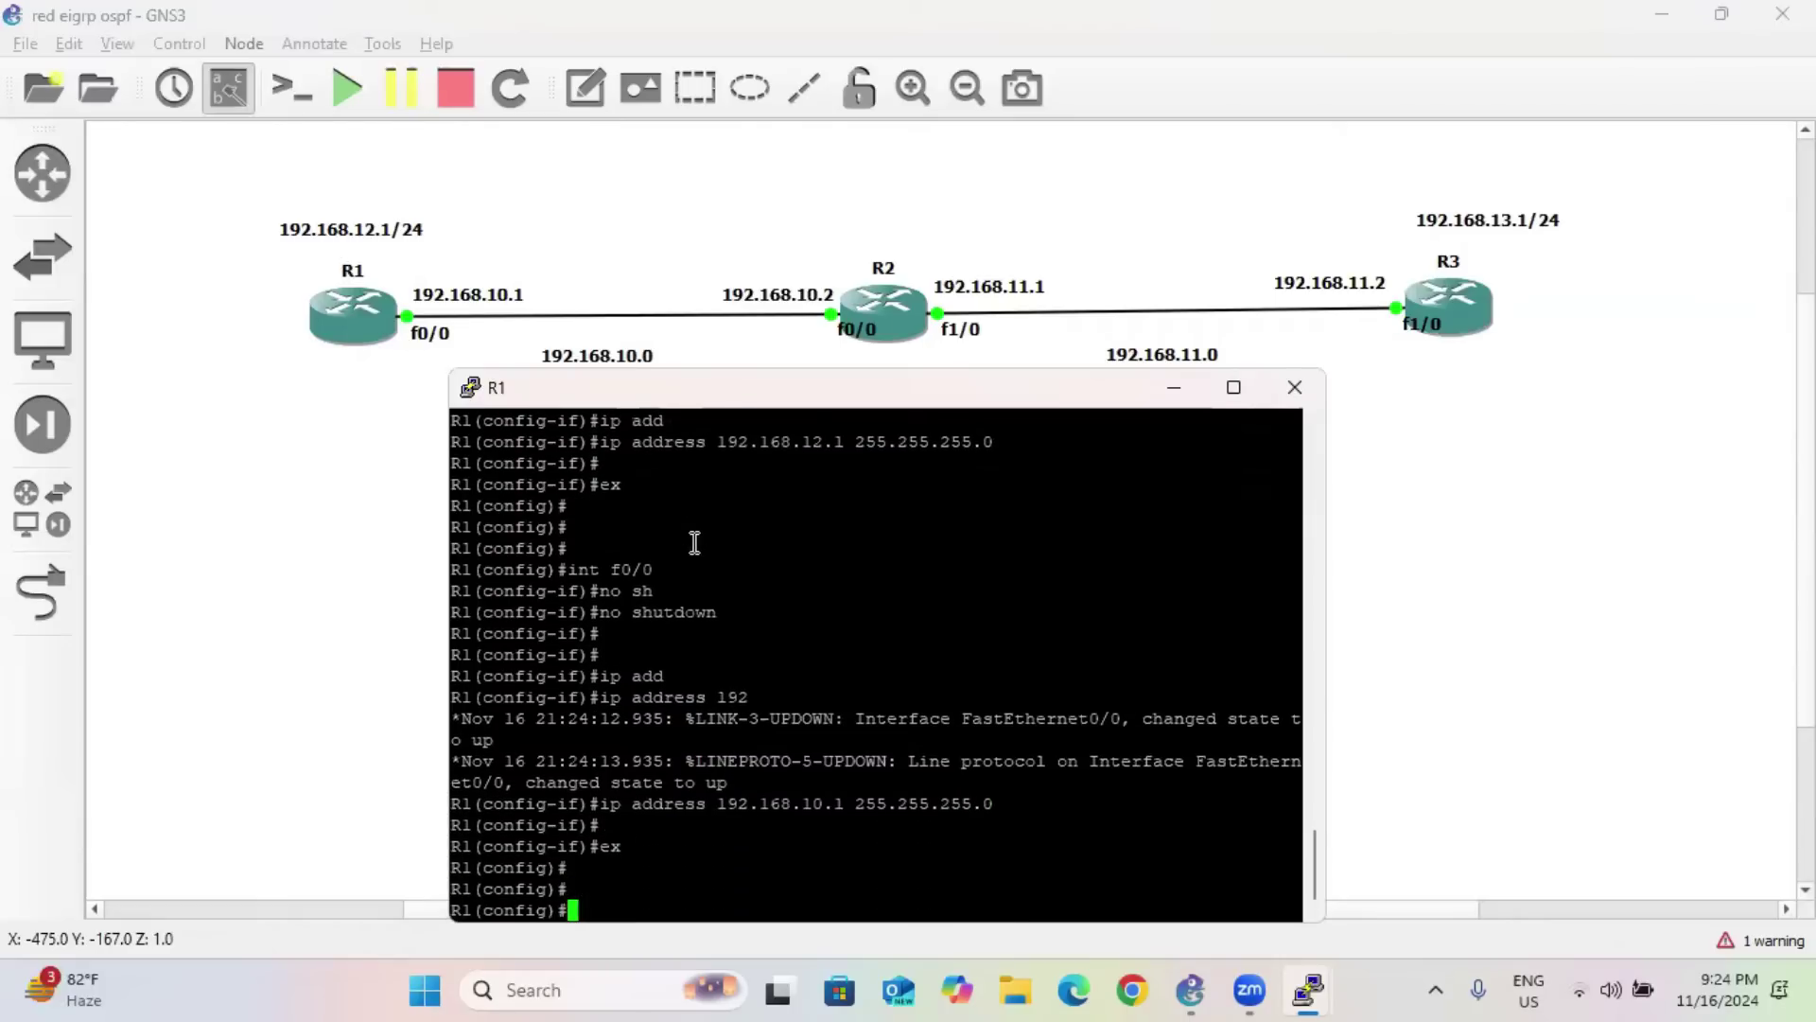
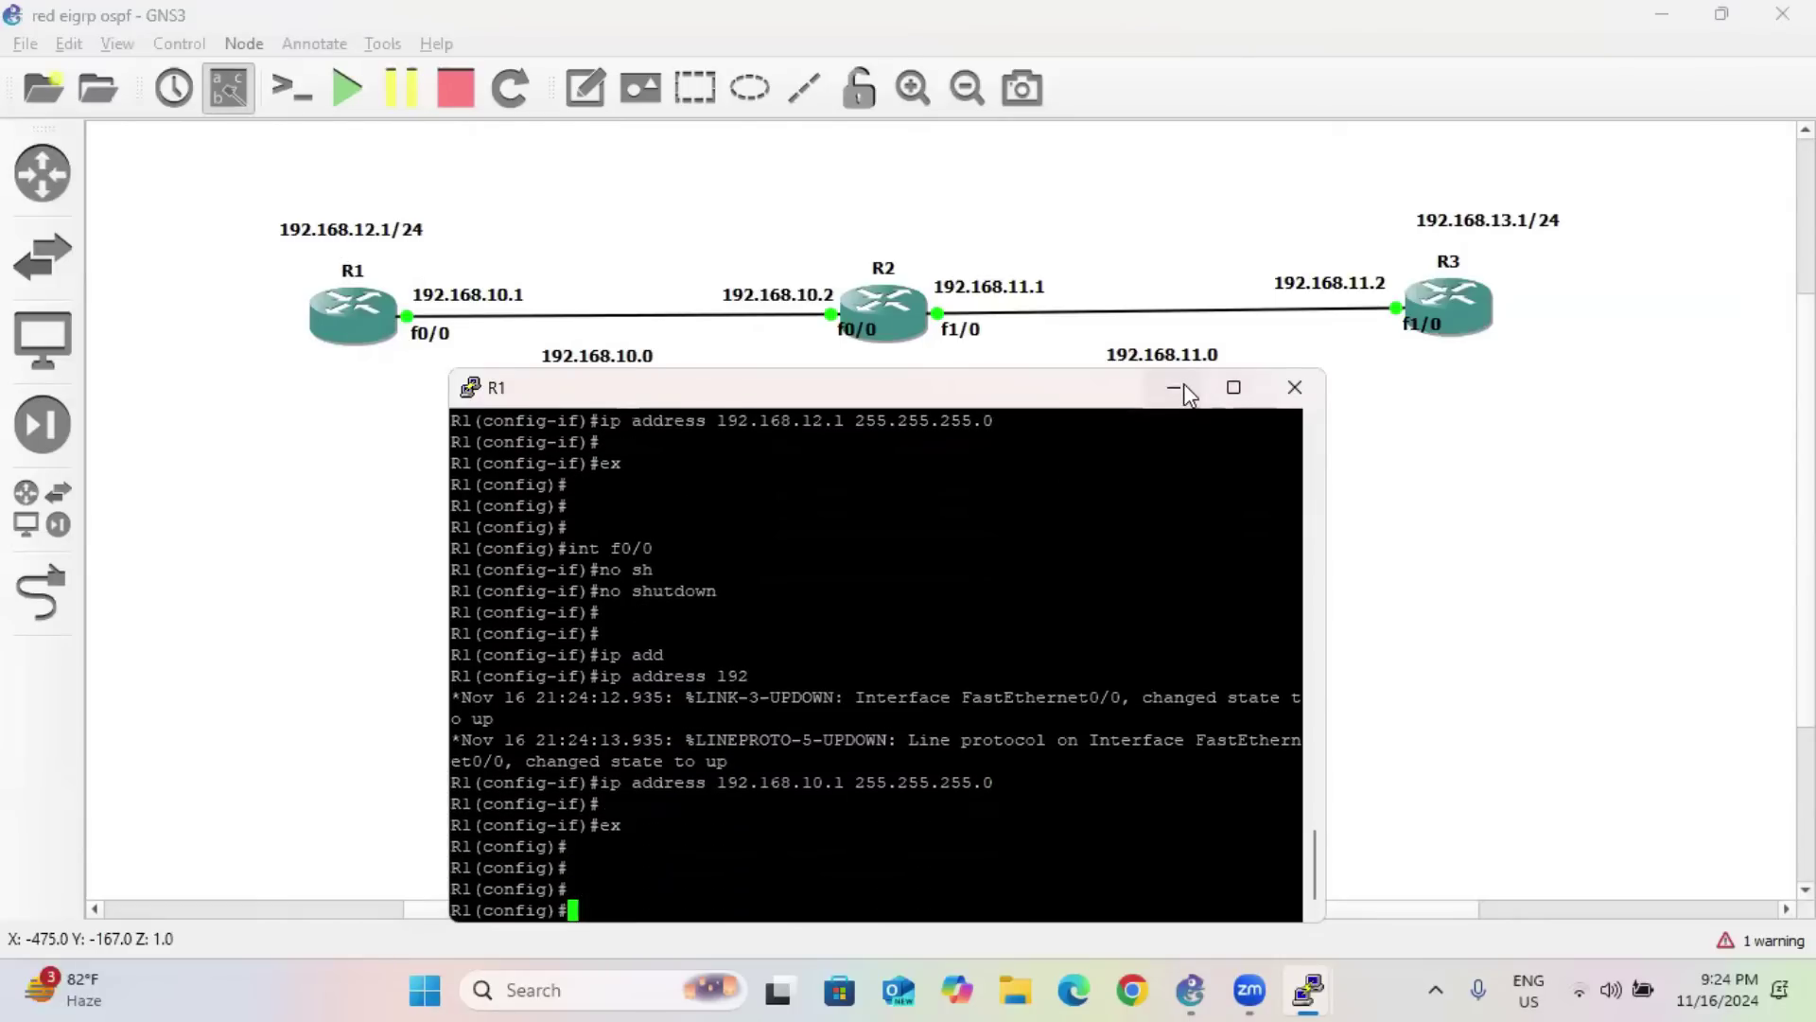
# Switch to R2's console, move it below the topology, and enter global configuration mode with conf t.
pyautogui.hotkey('alt', 'Tab')
pyautogui.press('Escape')
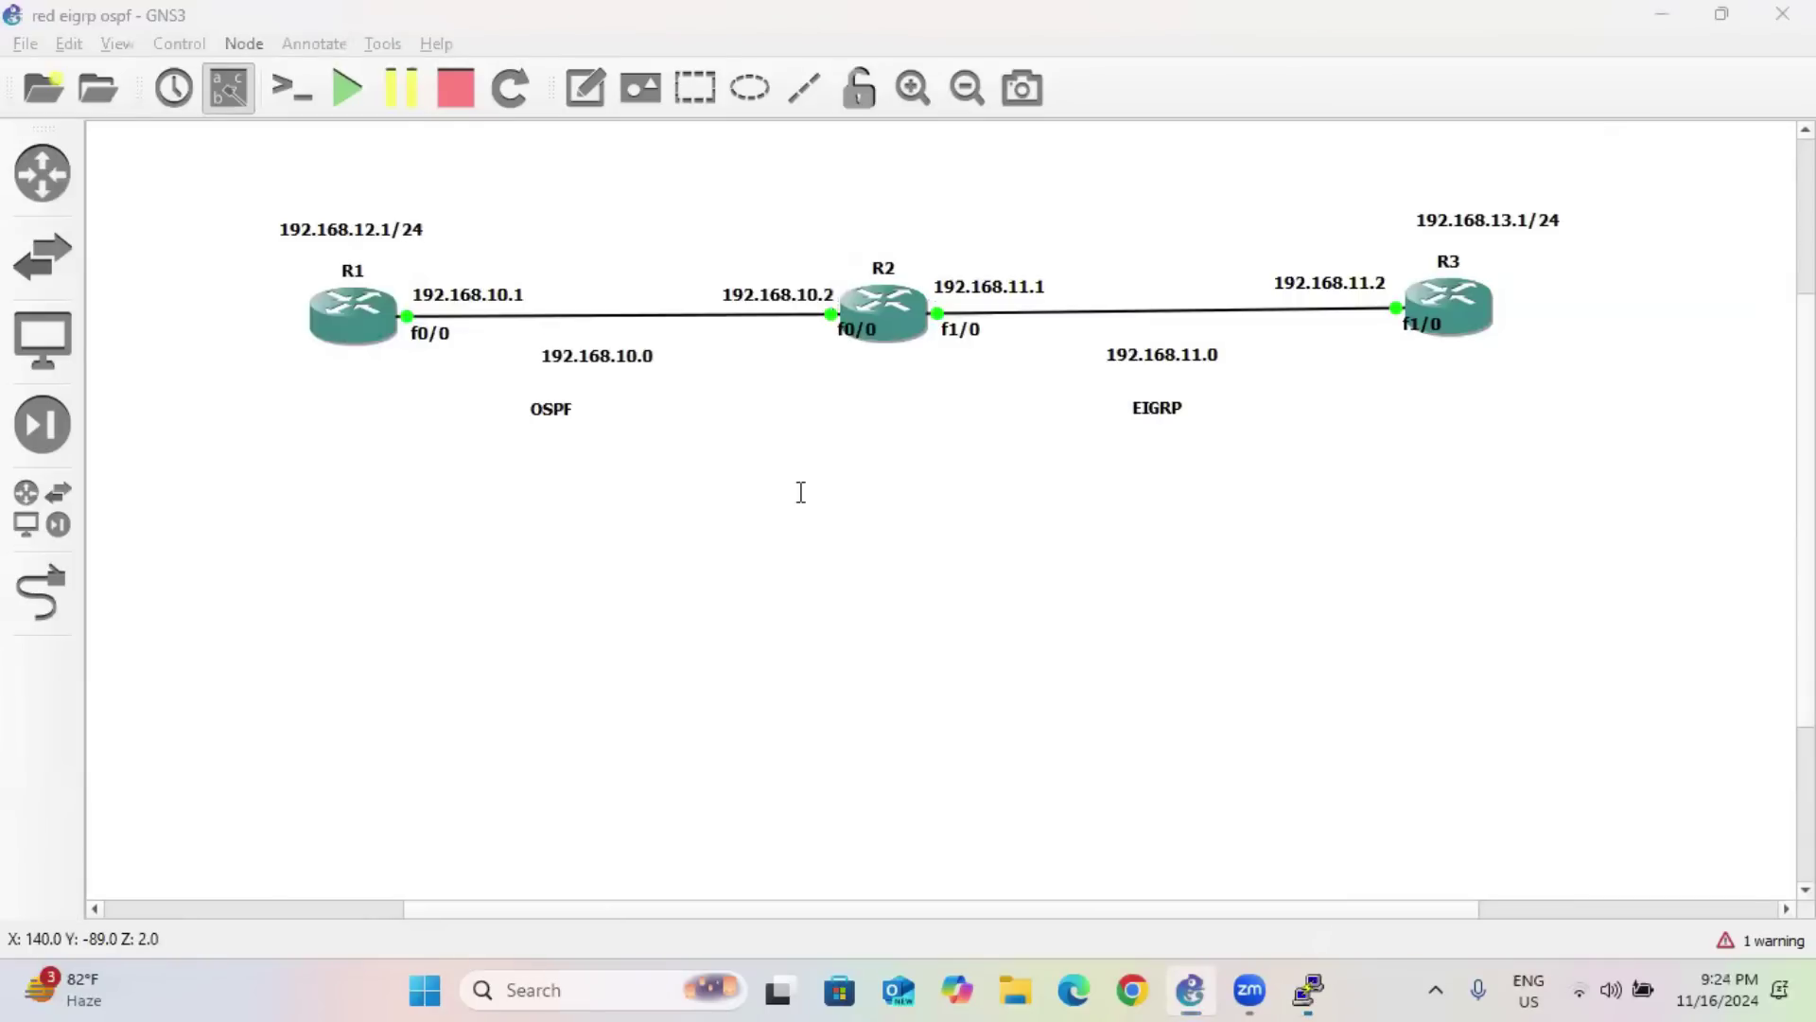
pyautogui.hotkey('alt', 'Tab')
pyautogui.press('Return')
pyautogui.press('Return')
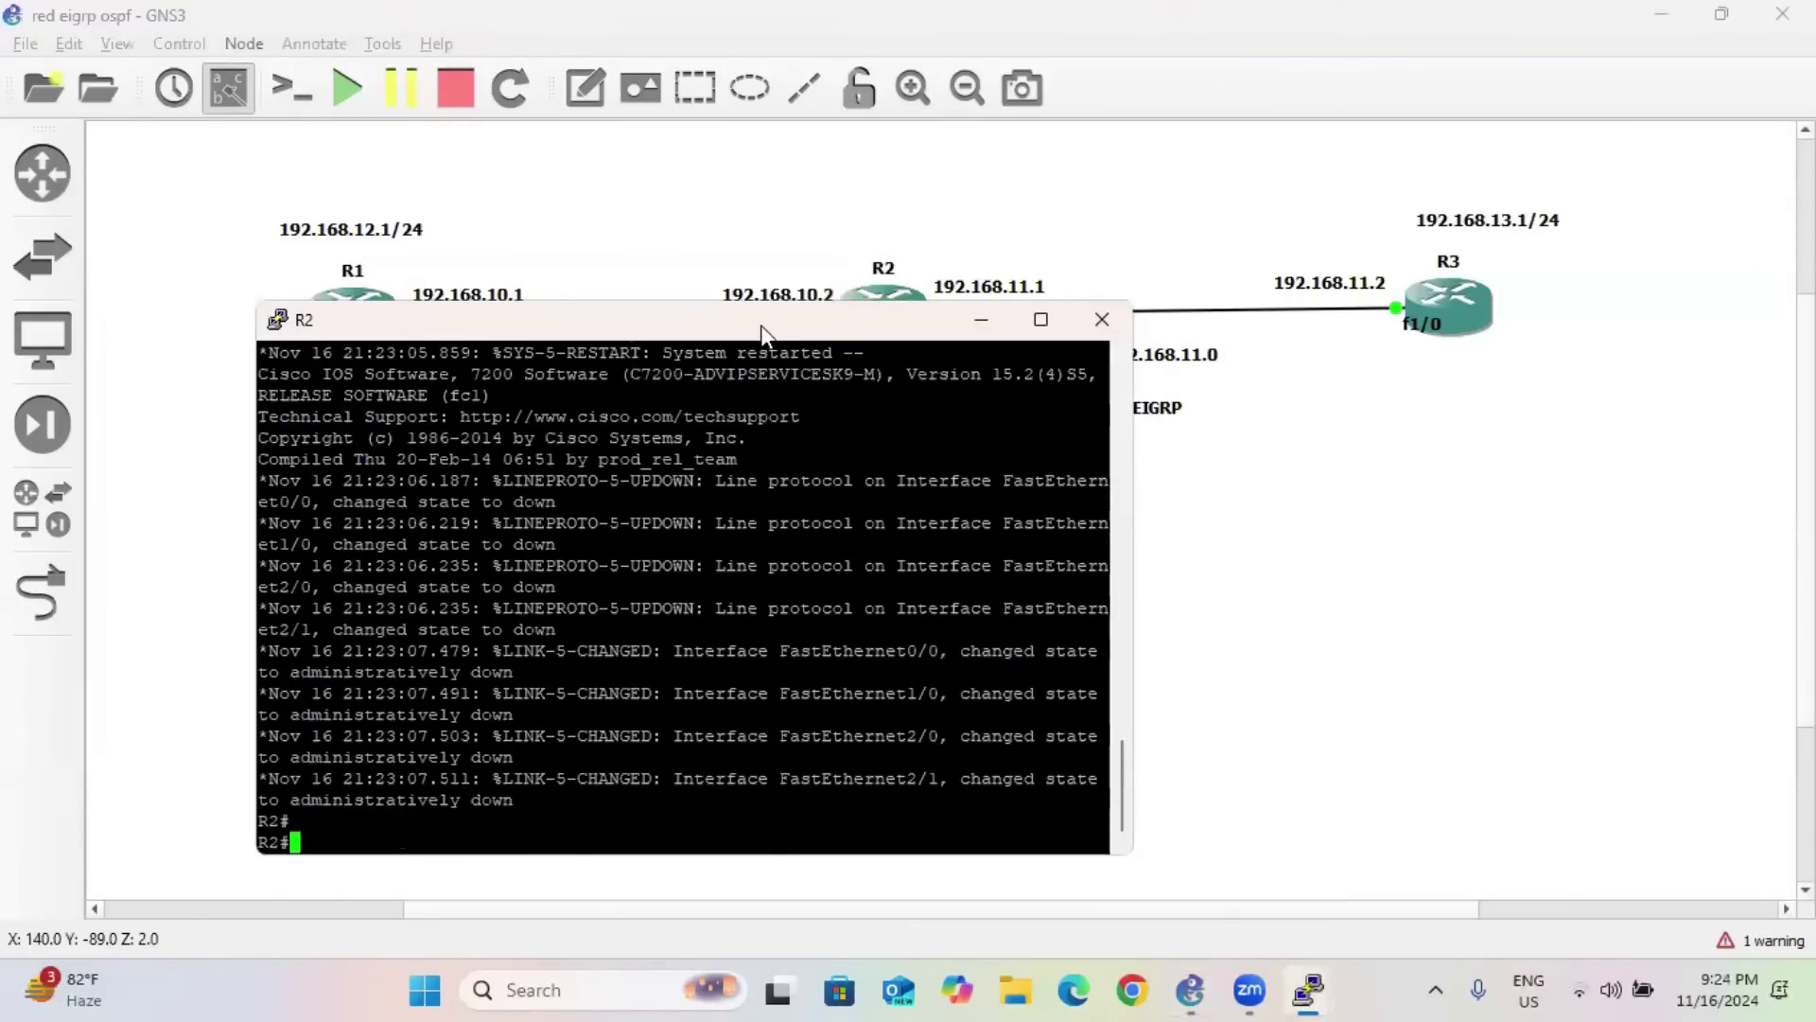
pyautogui.press('Return')
pyautogui.press('Return')
pyautogui.press('Return')
pyautogui.write('conf t')
pyautogui.press('Return')
pyautogui.press('Return')
pyautogui.press('Return')
# Enable interface f0/0 on R2 with no shutdown.
pyautogui.write('int f0')
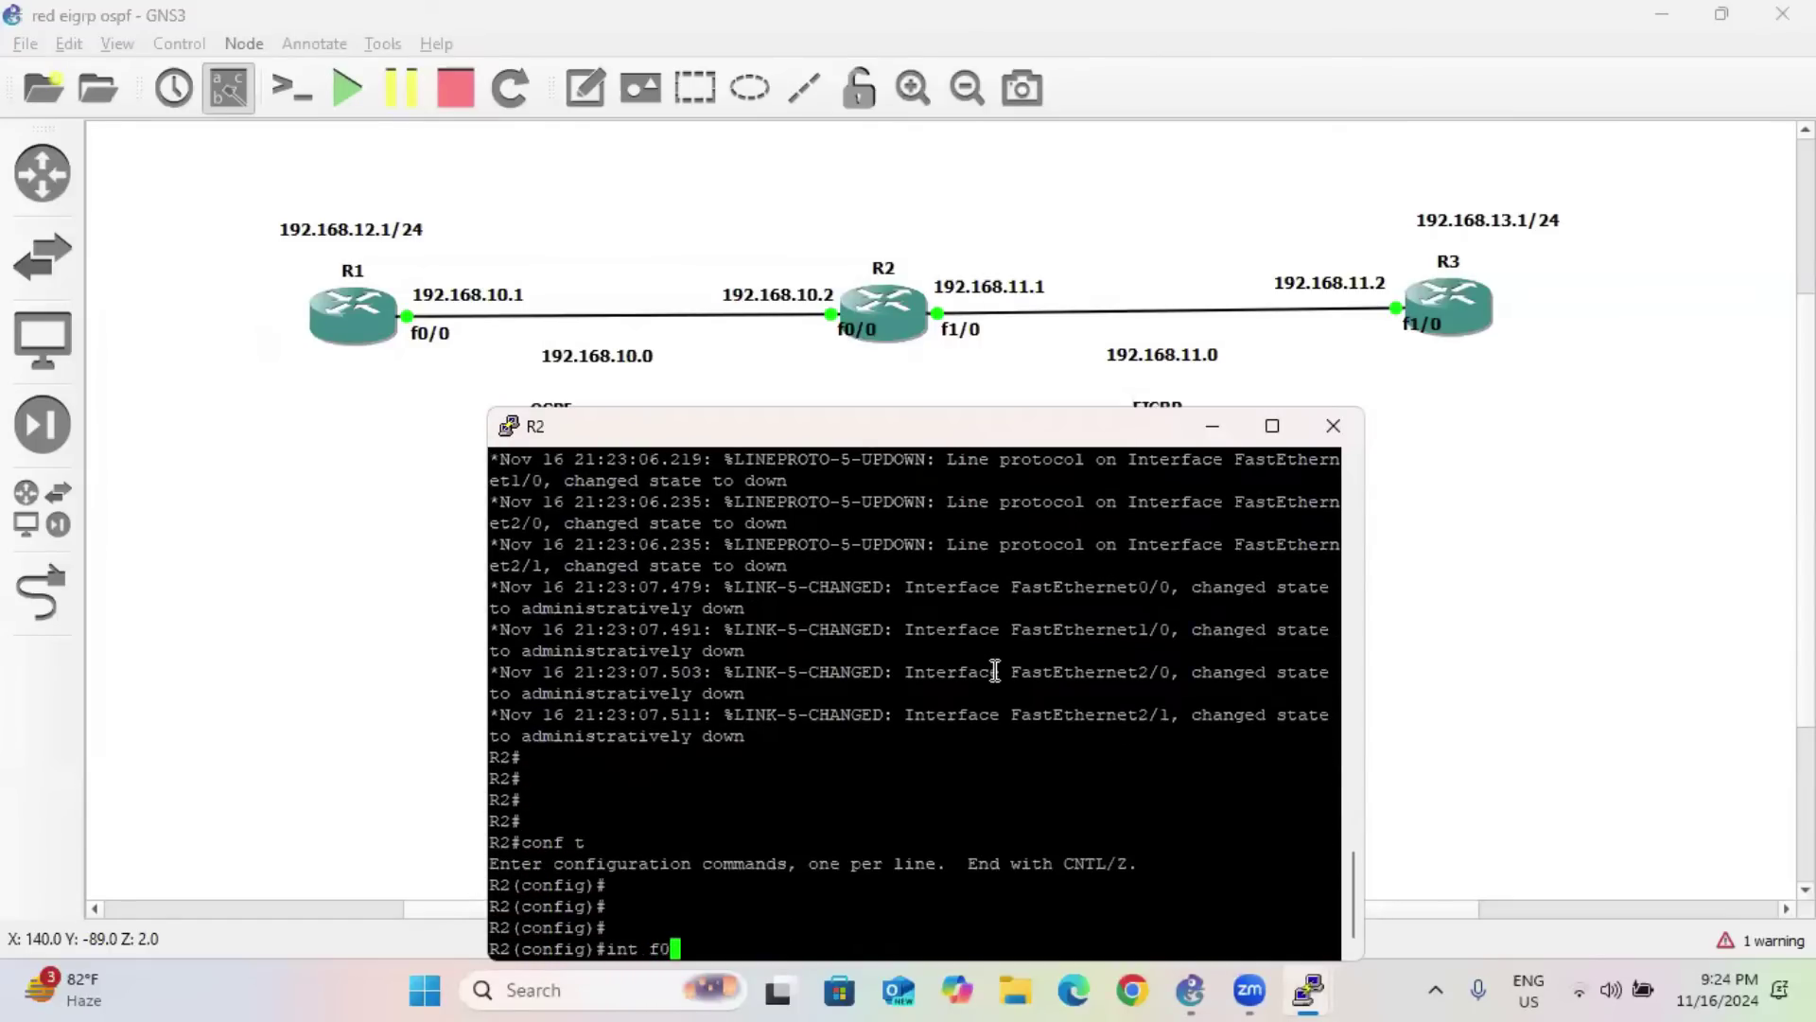
pyautogui.write('/0')
pyautogui.press('Return')
pyautogui.write('no sh')
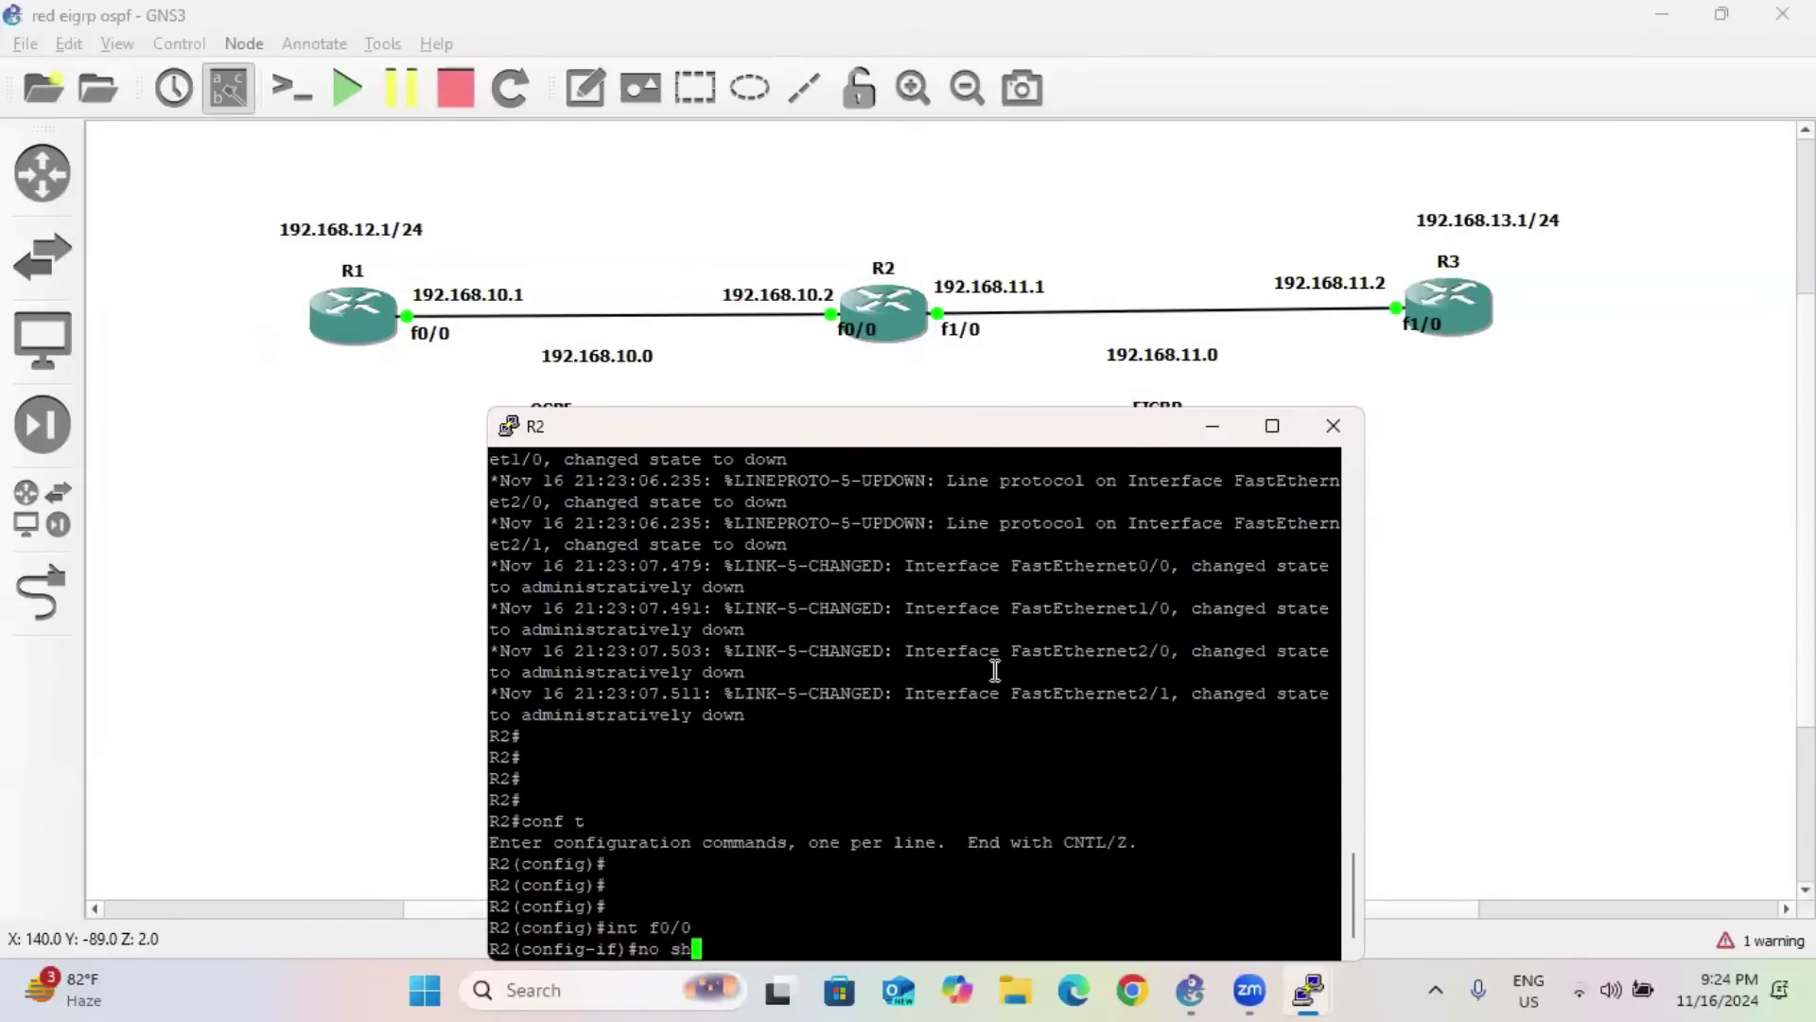
pyautogui.press('Tab')
pyautogui.press('Return')
pyautogui.press('Return')
pyautogui.press('Return')
# Assign 192.168.10.2 with mask 255.255.255.0 to R2's f0/0 and exit interface configuration.
pyautogui.write('ip ad')
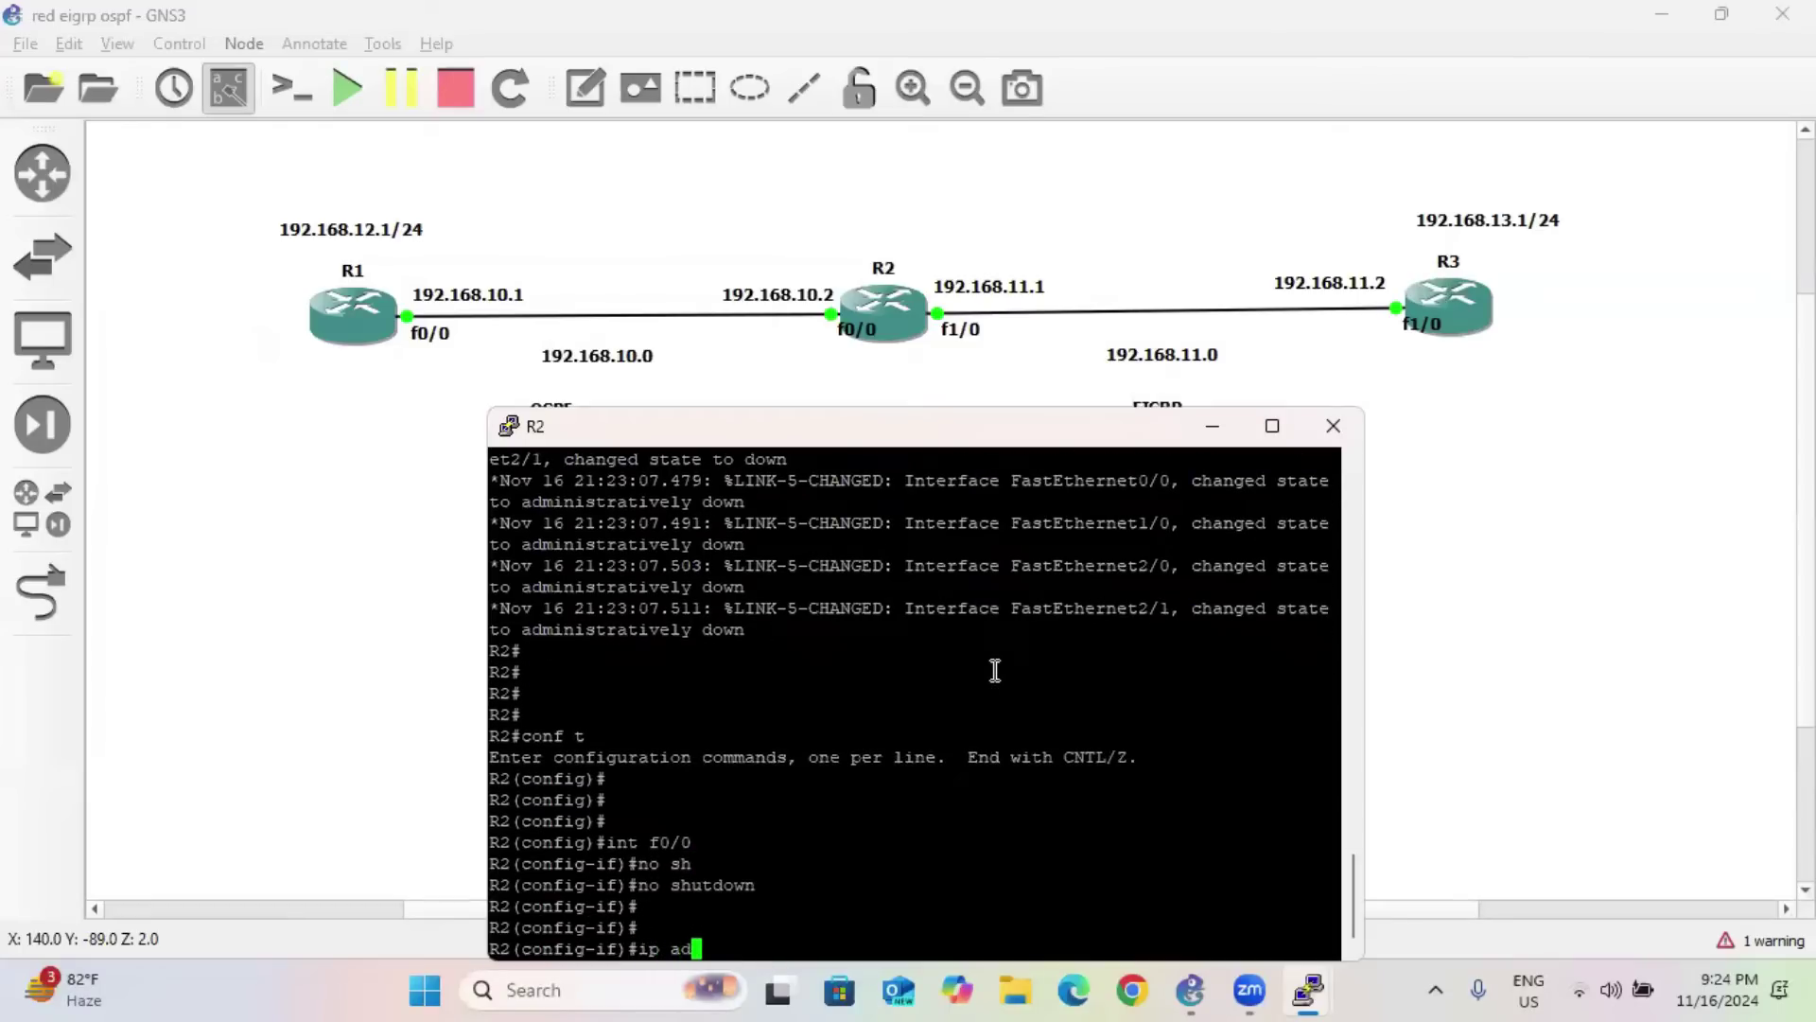
pyautogui.write('d')
pyautogui.press('Tab')
pyautogui.write('192.1')
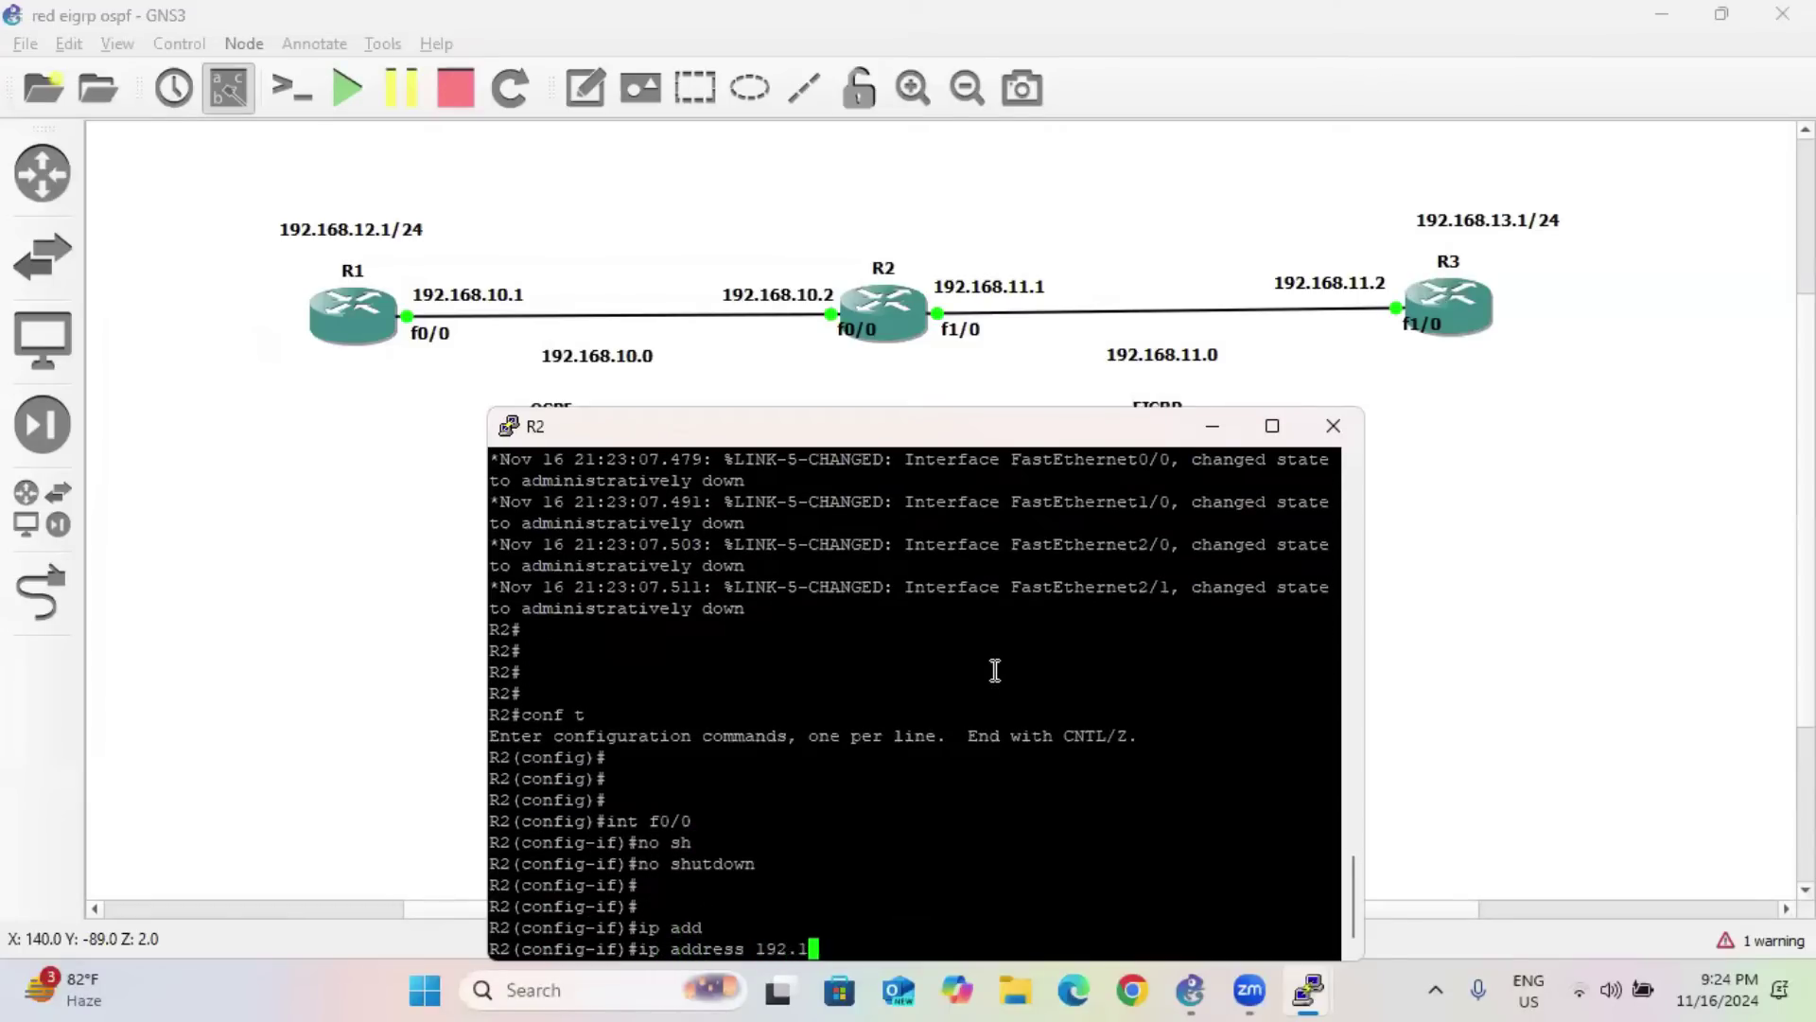
pyautogui.write('68.10.2 255.255.255')
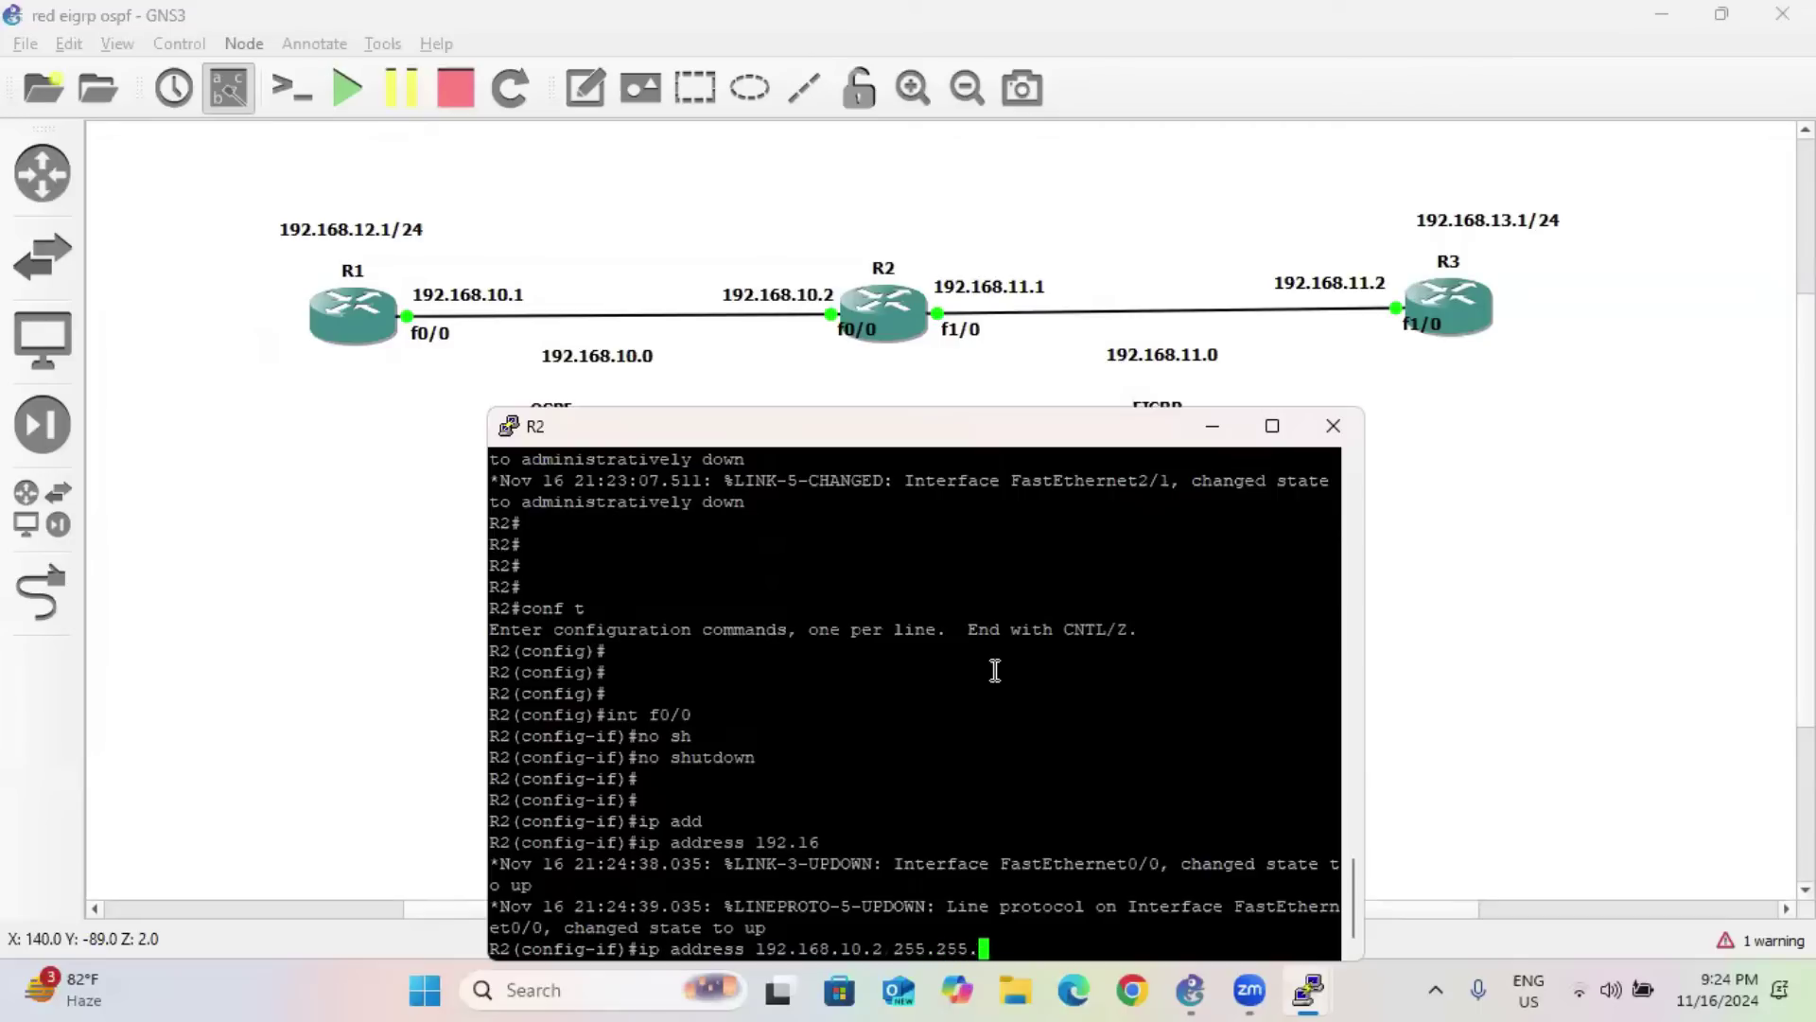
pyautogui.write('.0')
pyautogui.press('Return')
pyautogui.press('Return')
pyautogui.write('e')
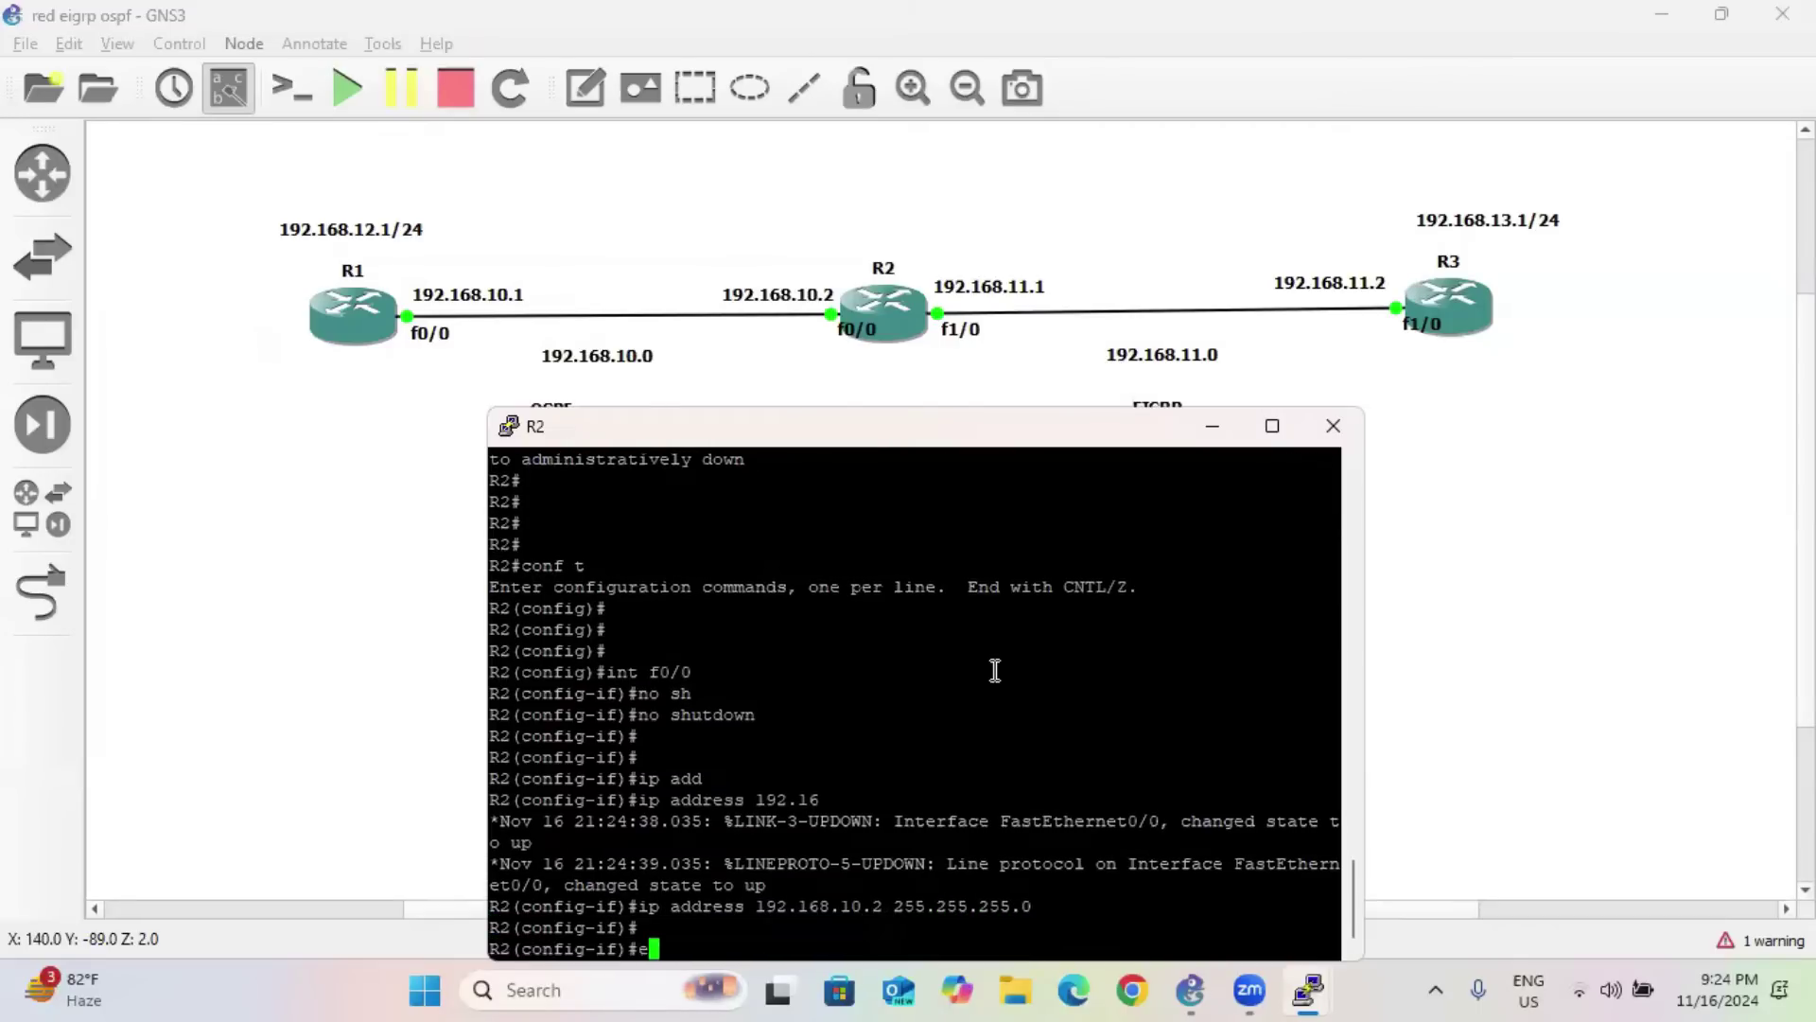
pyautogui.write('x')
pyautogui.press('Return')
pyautogui.press('Return')
pyautogui.press('Return')
pyautogui.press('Return')
pyautogui.press('Return')
# Enable interface f1/0 on R2 with no shutdown.
pyautogui.write('int f')
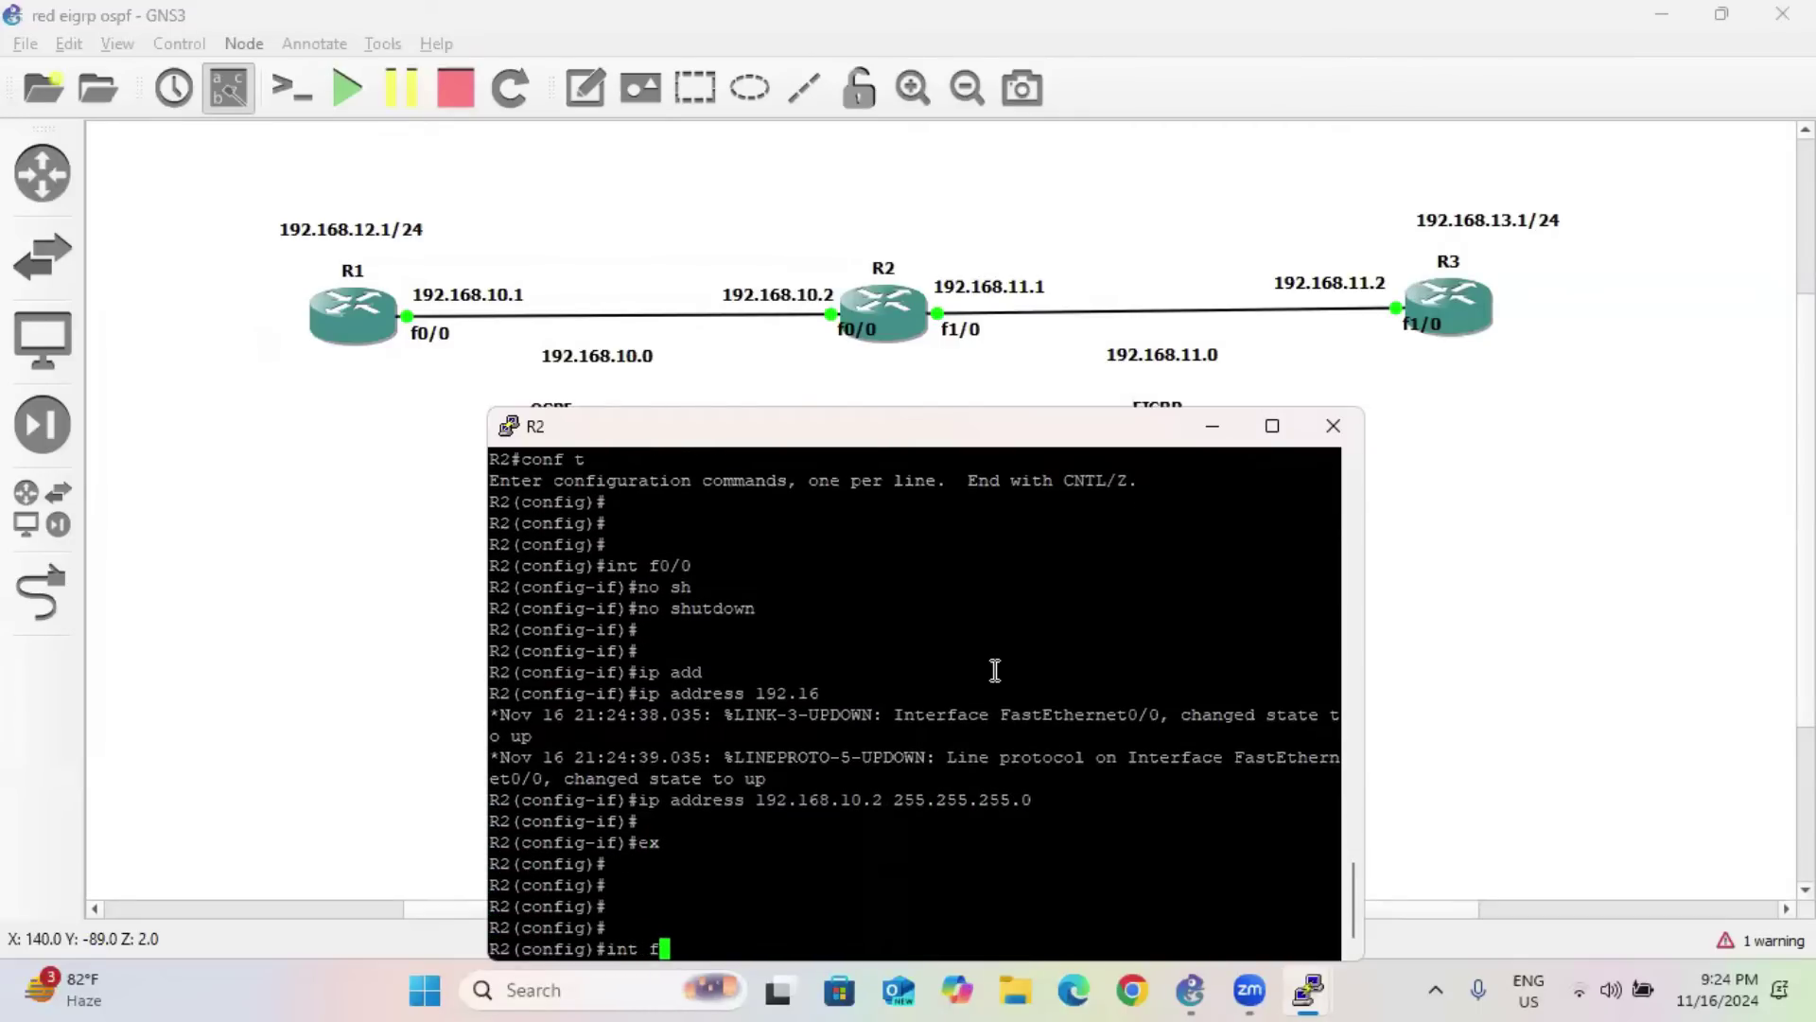
pyautogui.write('1/0')
pyautogui.press('Return')
pyautogui.write('no sh')
pyautogui.press('Tab')
pyautogui.press('Return')
pyautogui.press('Return')
pyautogui.press('Return')
# Assign 192.168.11.1 with mask 255.255.255.0 to R2's f1/0 and exit interface configuration.
pyautogui.write('ip add')
pyautogui.press('Tab')
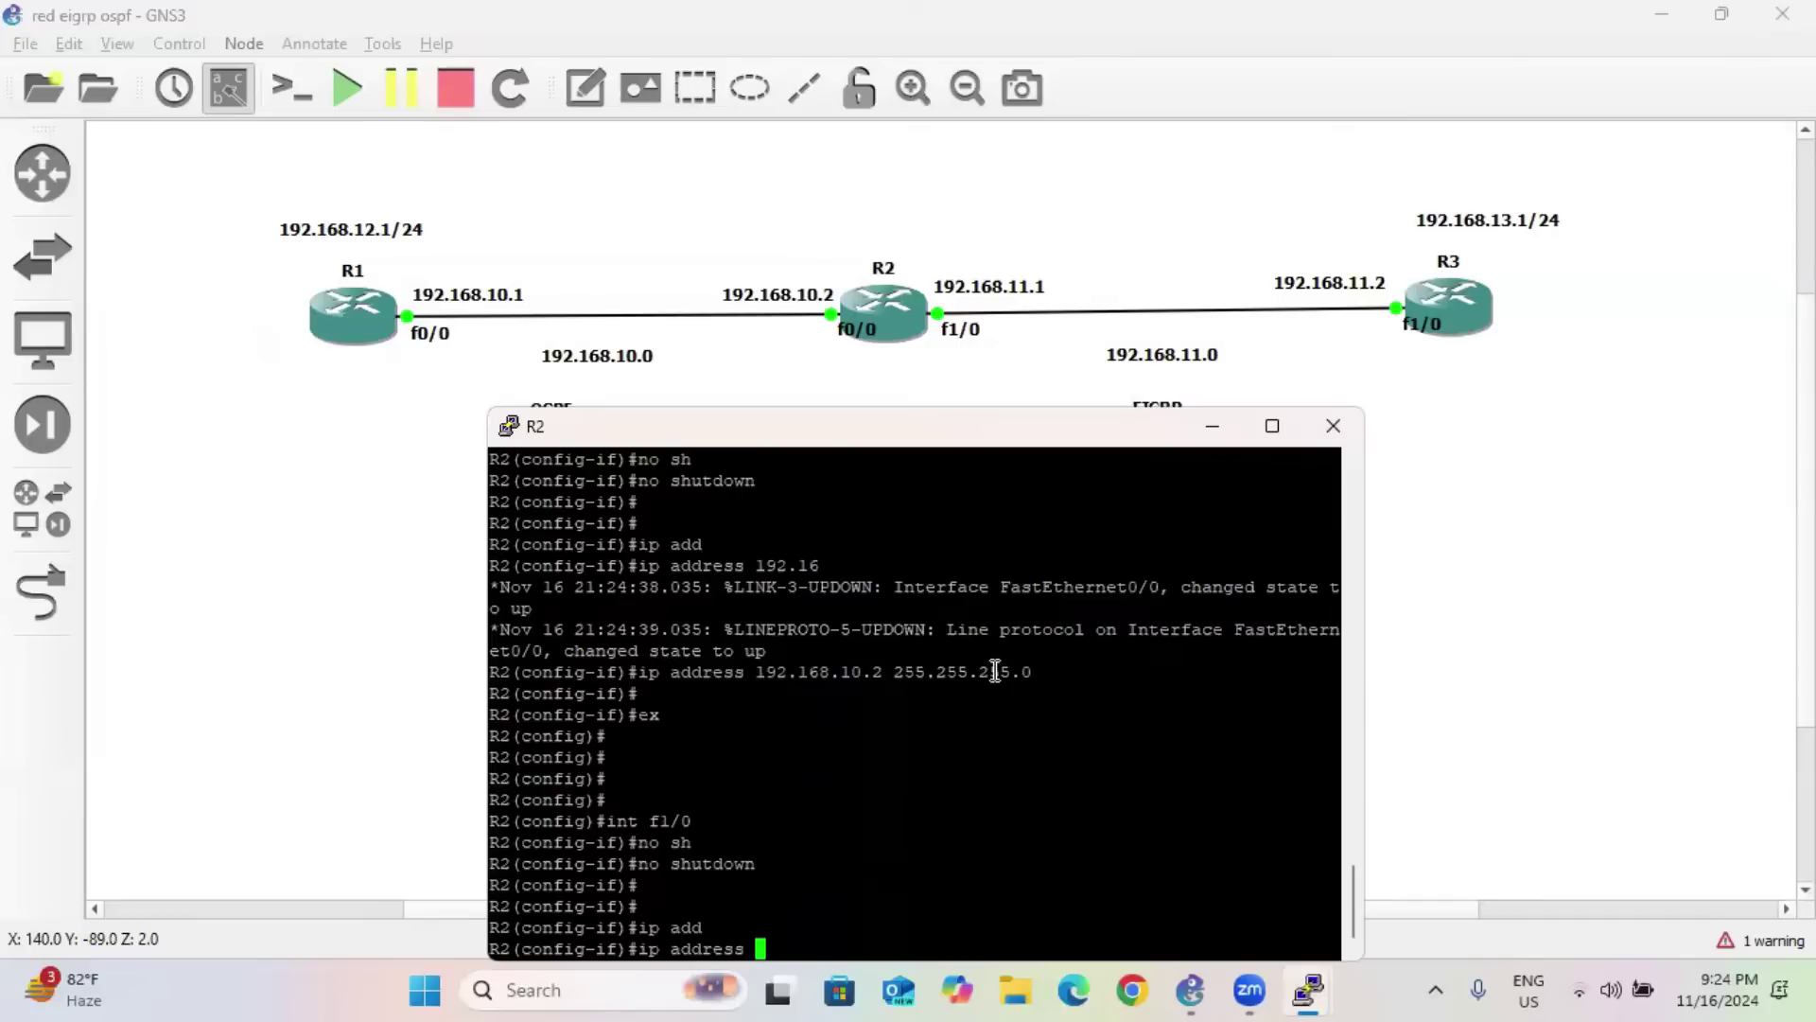
pyautogui.write('192.168.')
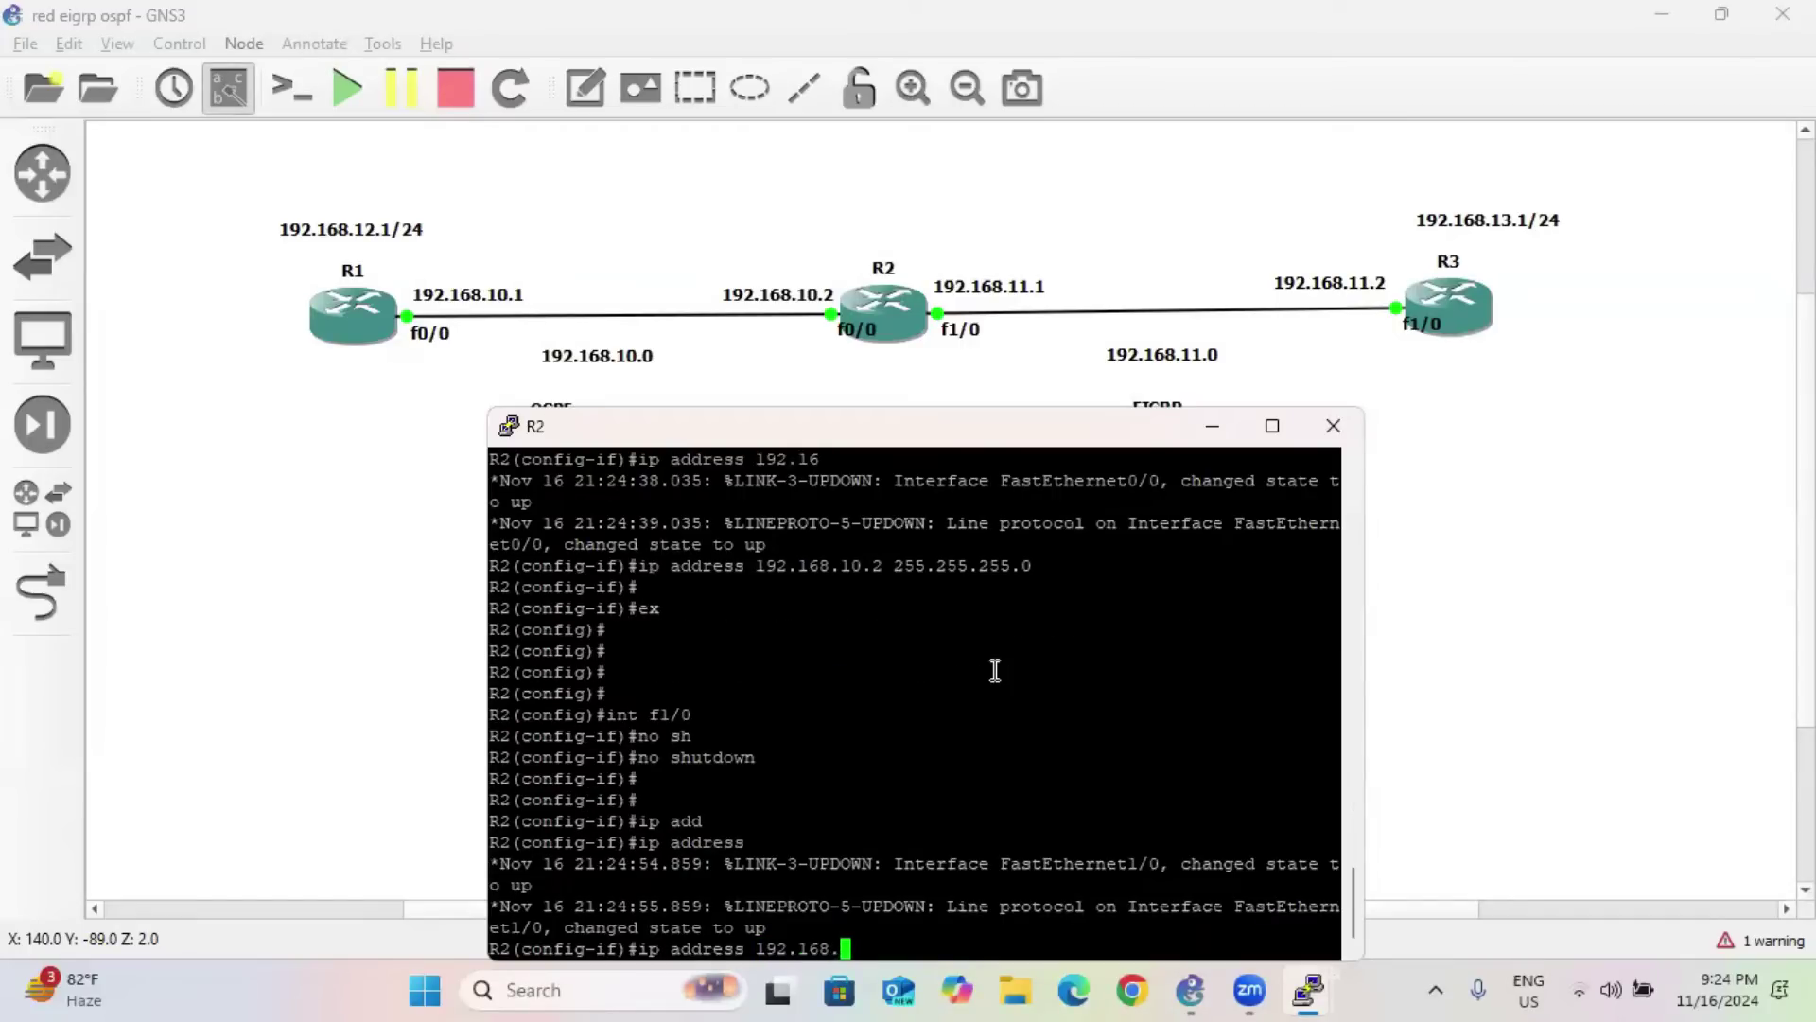
pyautogui.write('11.1 255.255.255.0')
pyautogui.press('Return')
pyautogui.press('Return')
pyautogui.press('Return')
pyautogui.write('ex')
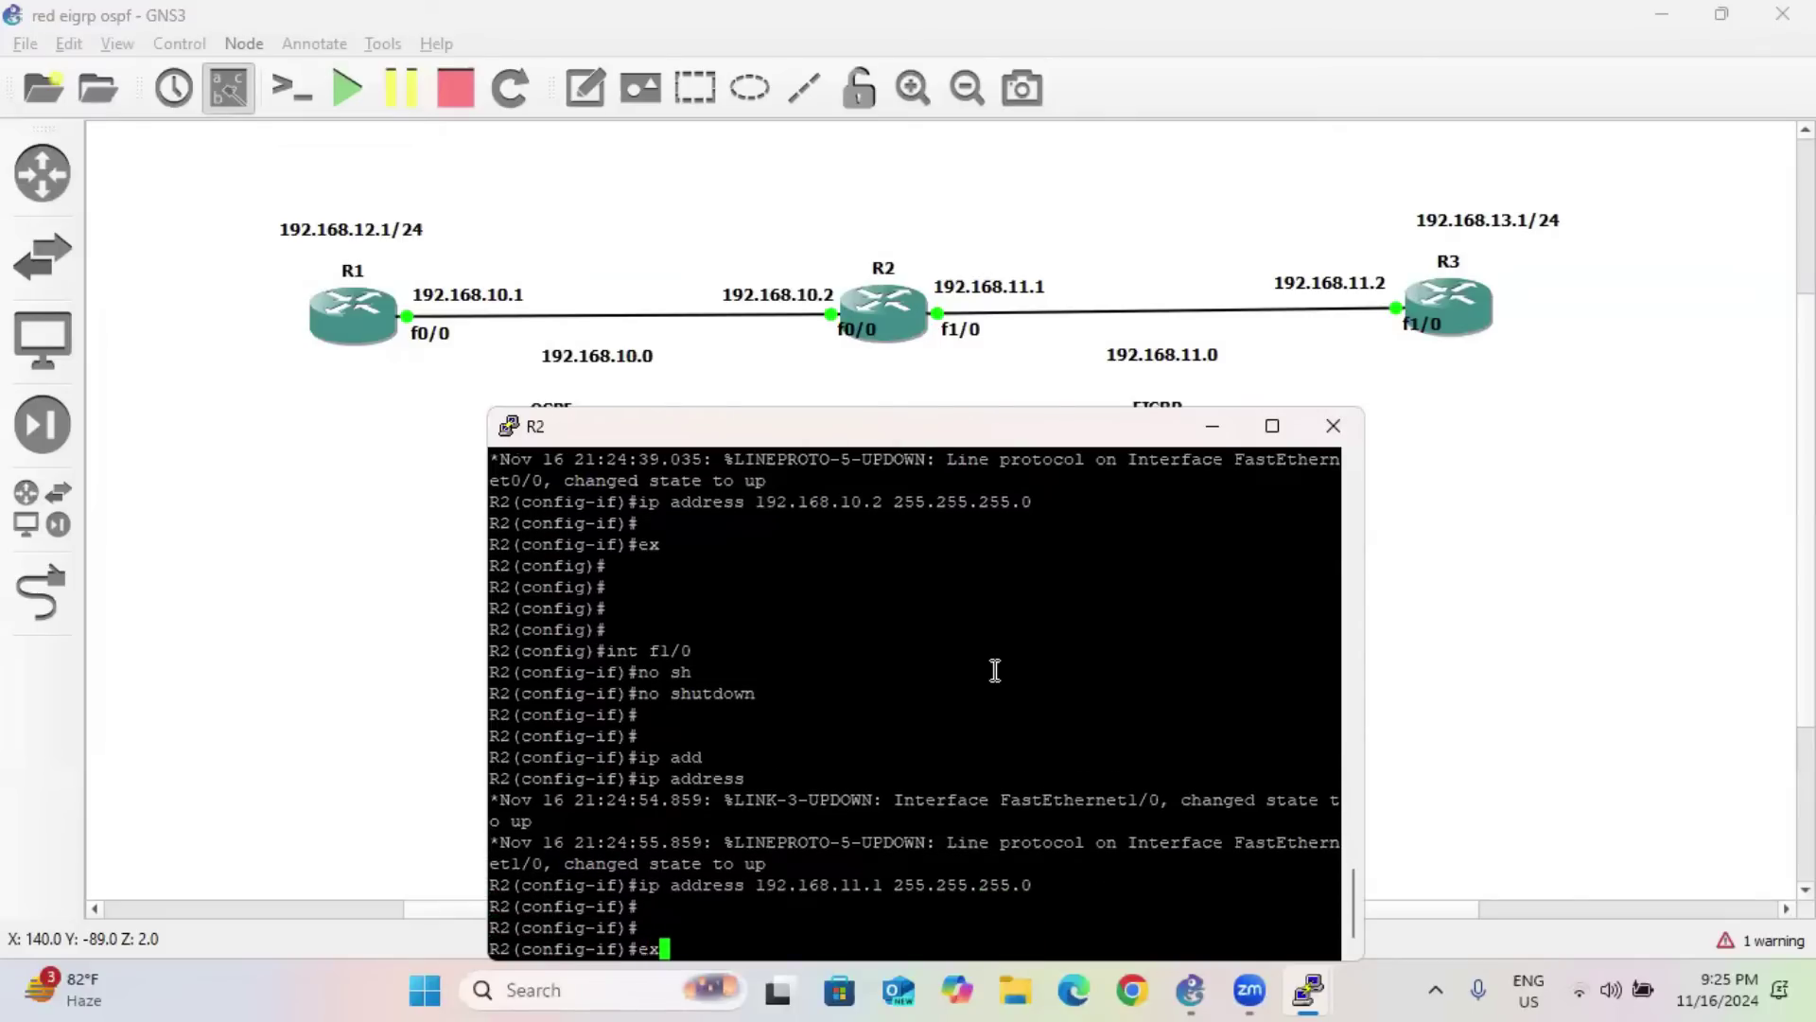
pyautogui.press('Return')
pyautogui.press('Return')
pyautogui.press('Return')
pyautogui.press('Return')
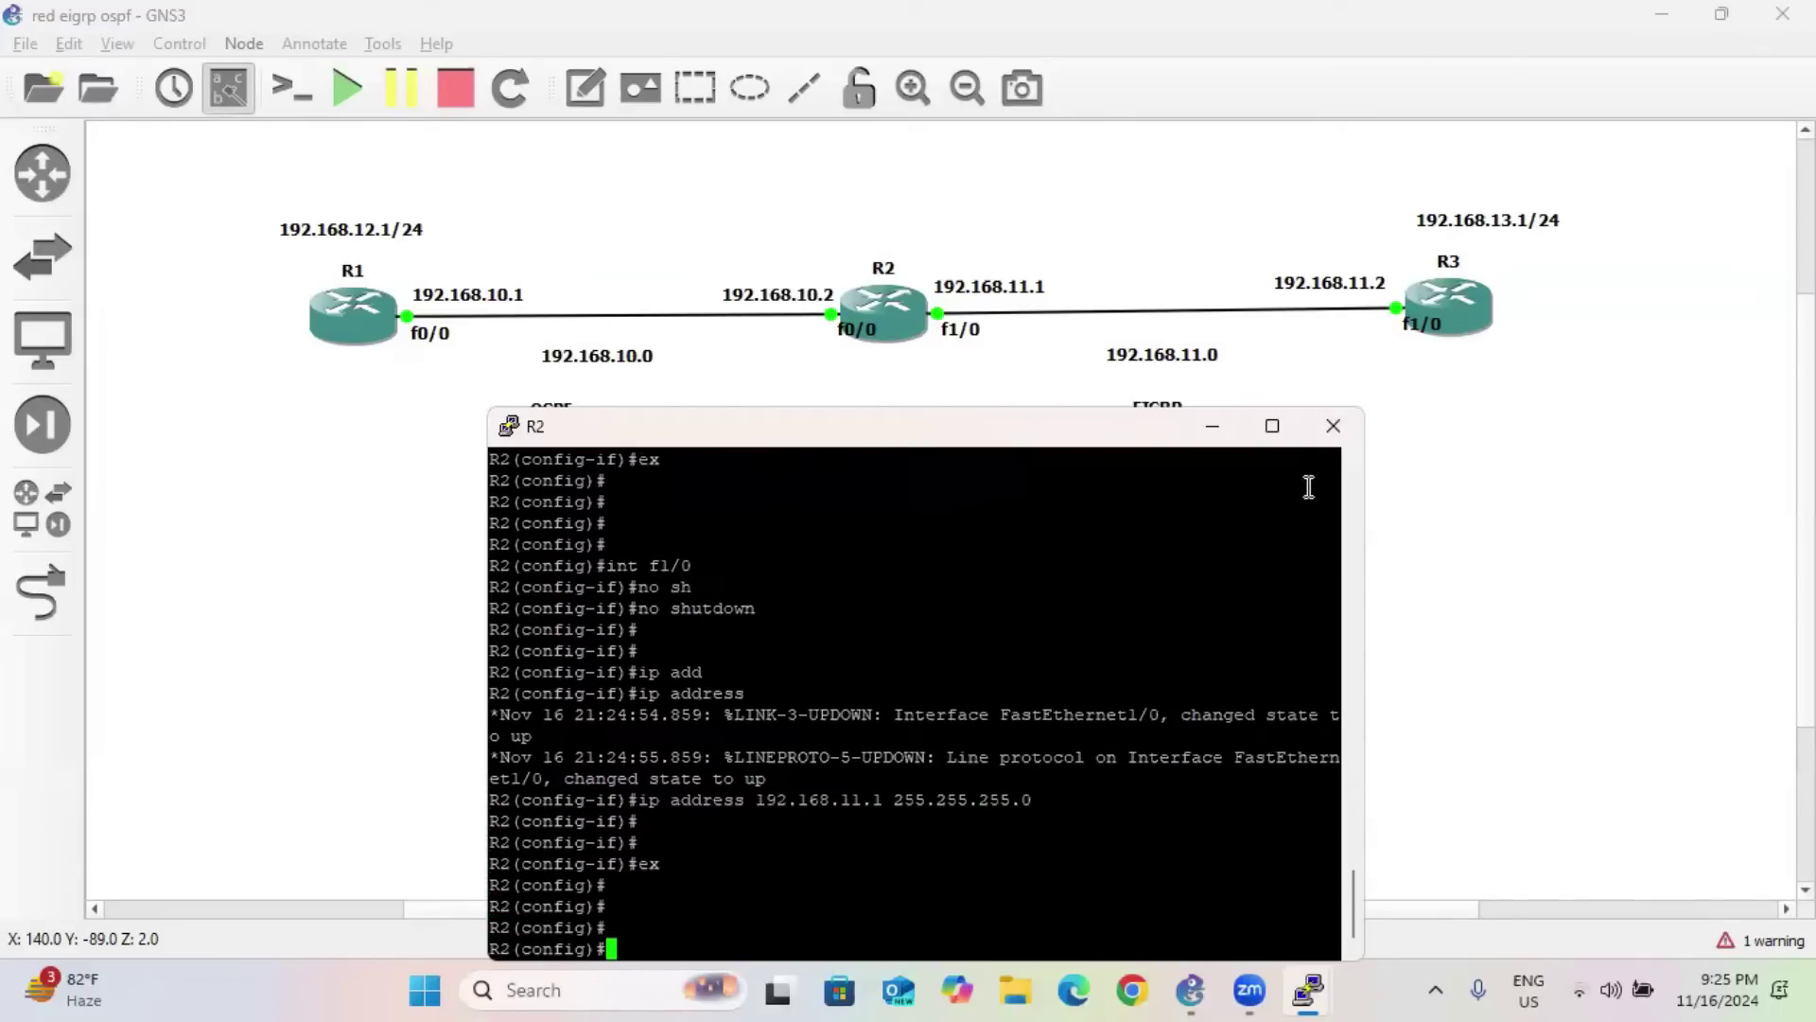
# Minimize R2's console, switch to R3's console, and enter global configuration mode with conf t.
pyautogui.click(1212, 426)
pyautogui.hotkey('alt', 'Tab')
pyautogui.hotkey('alt', 'Tab')
pyautogui.hotkey('alt', 'Tab')
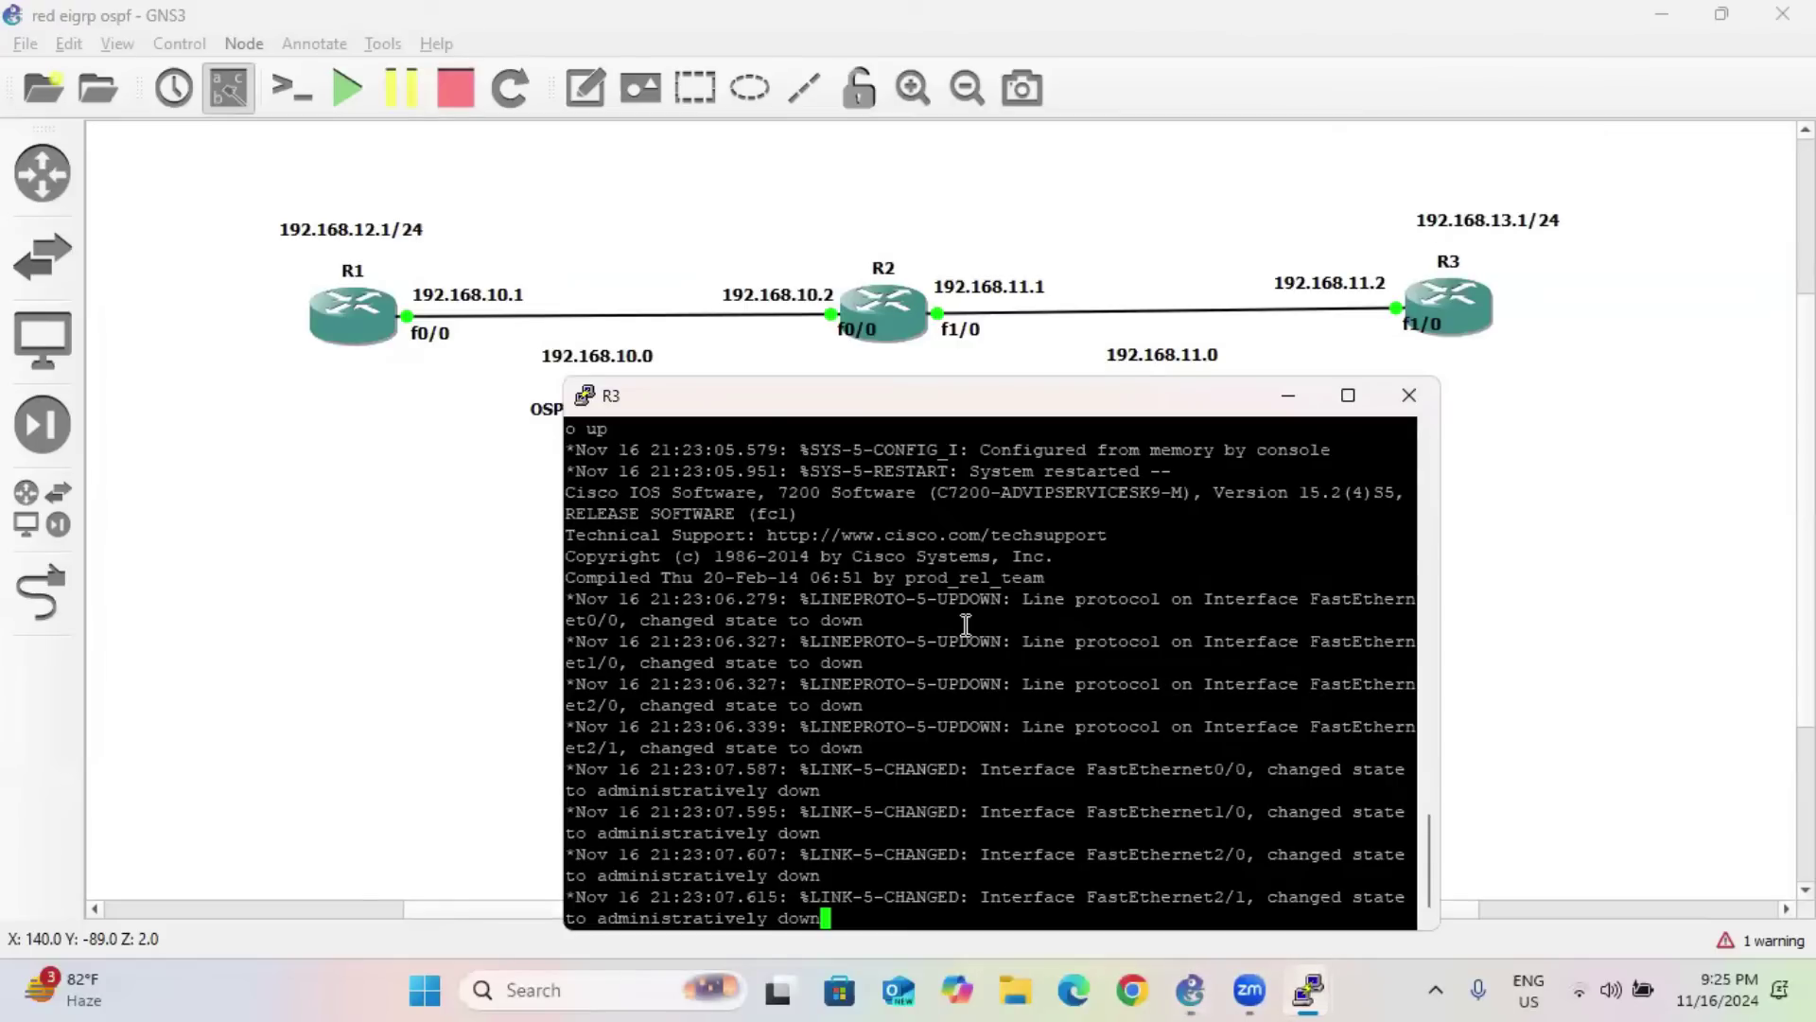
pyautogui.press('Return')
pyautogui.press('Return')
pyautogui.press('Return')
pyautogui.press('Return')
pyautogui.press('Return')
pyautogui.press('Return')
pyautogui.press('Return')
pyautogui.press('Return')
pyautogui.write('conf t')
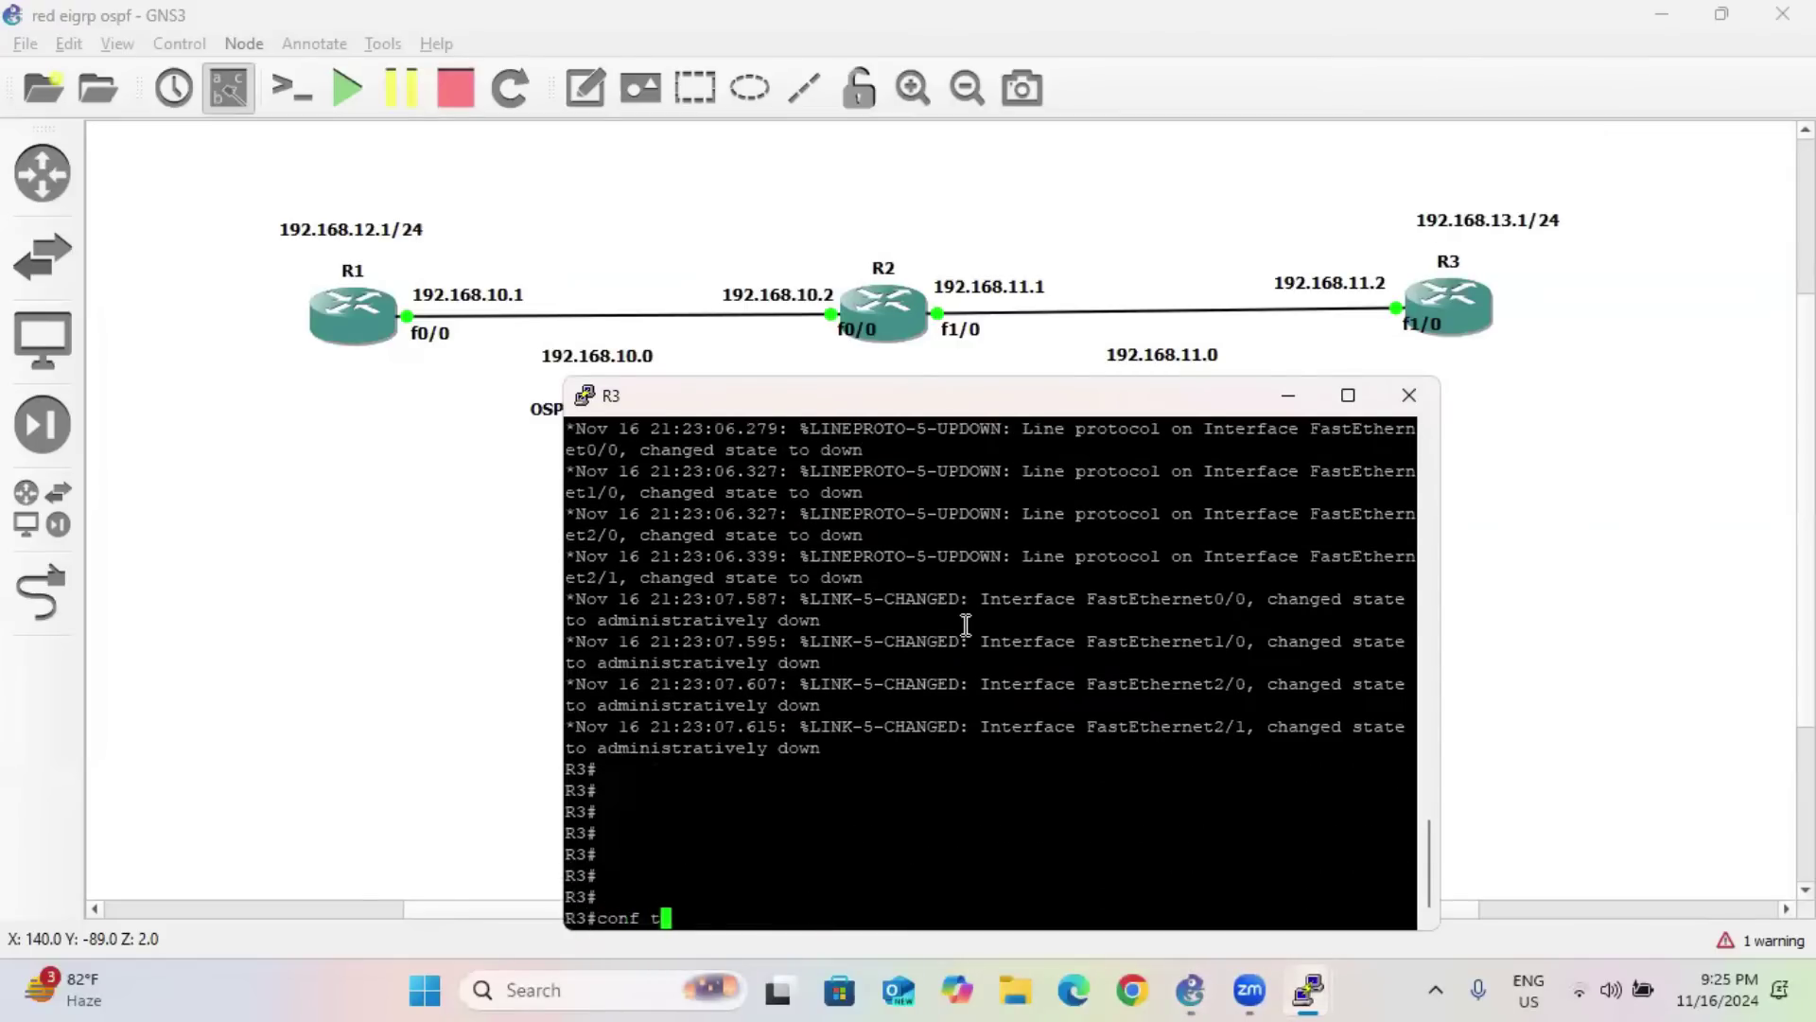
pyautogui.press('Return')
pyautogui.press('Return')
pyautogui.press('Return')
pyautogui.press('Return')
# Enable interface f1/0 on R3 with no shutdown.
pyautogui.write('int f1/0')
pyautogui.press('Return')
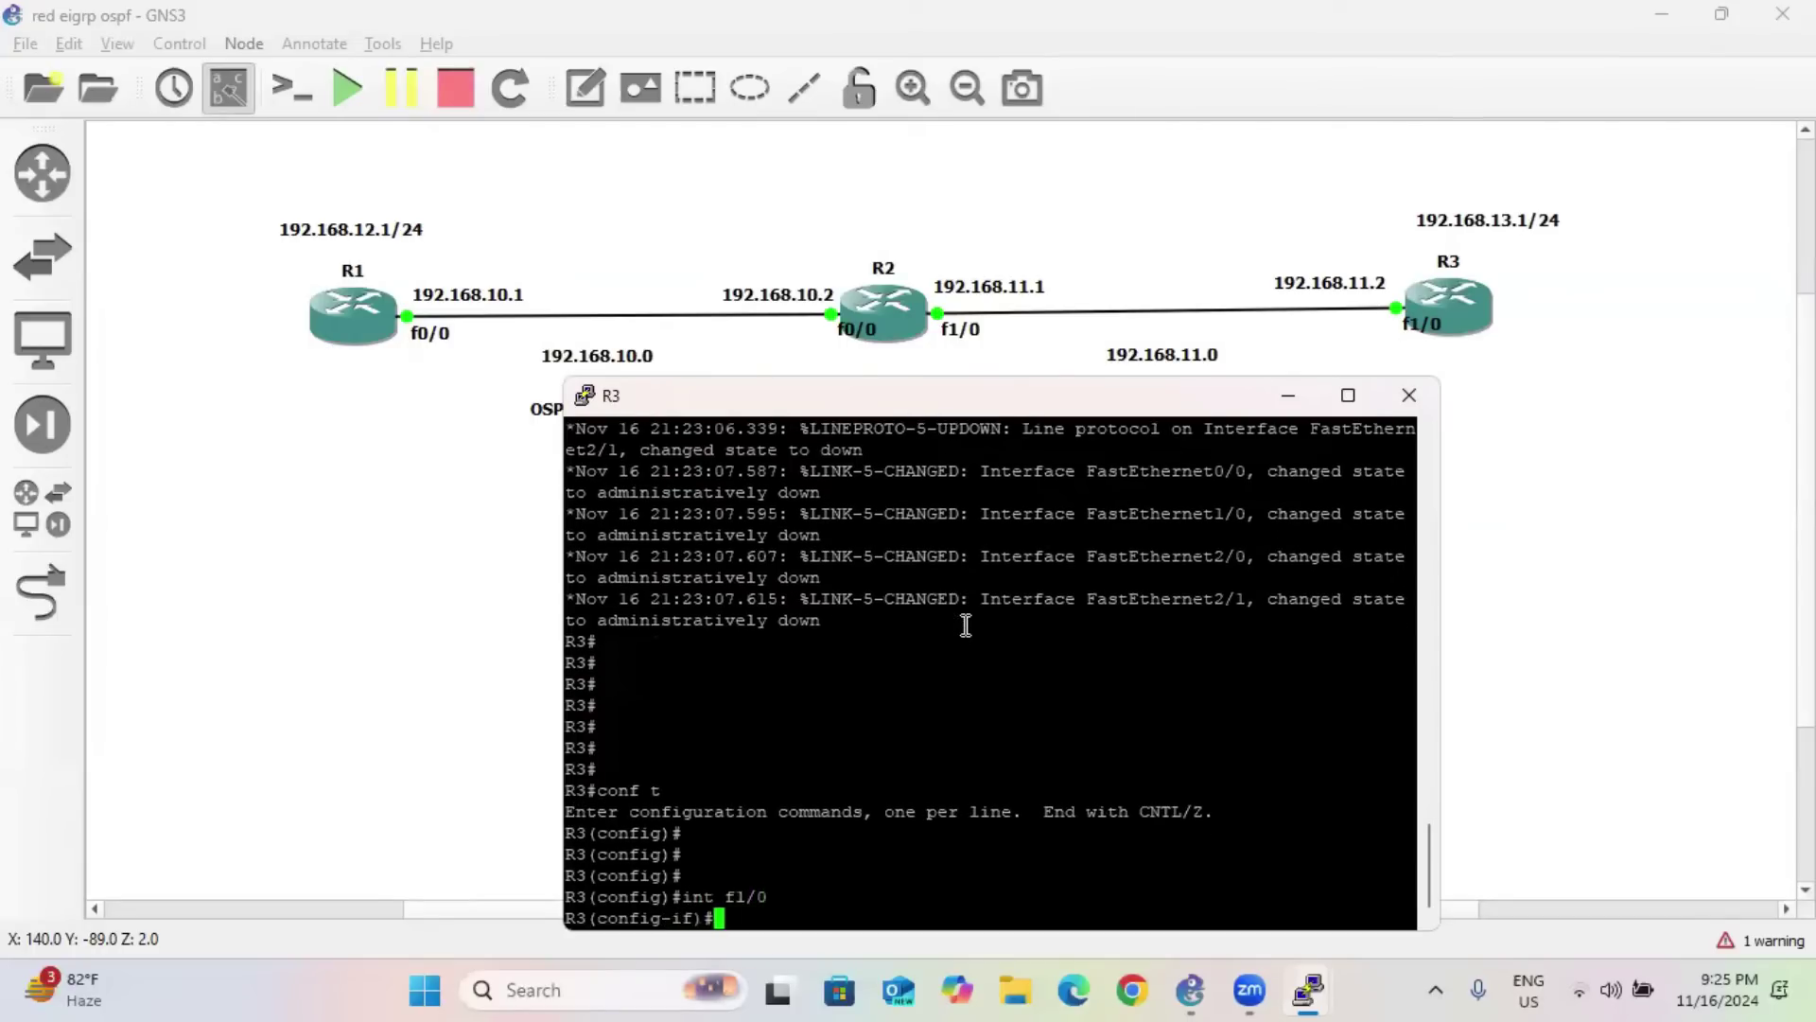
pyautogui.write('no sh')
pyautogui.press('Tab')
pyautogui.press('Return')
pyautogui.press('Return')
pyautogui.press('Return')
# Assign 192.168.11.2 with mask 255.255.255.0 to R3's f1/0 and exit interface configuration.
pyautogui.write('ip add')
pyautogui.press('Tab')
pyautogui.write('192.168.11.2 255')
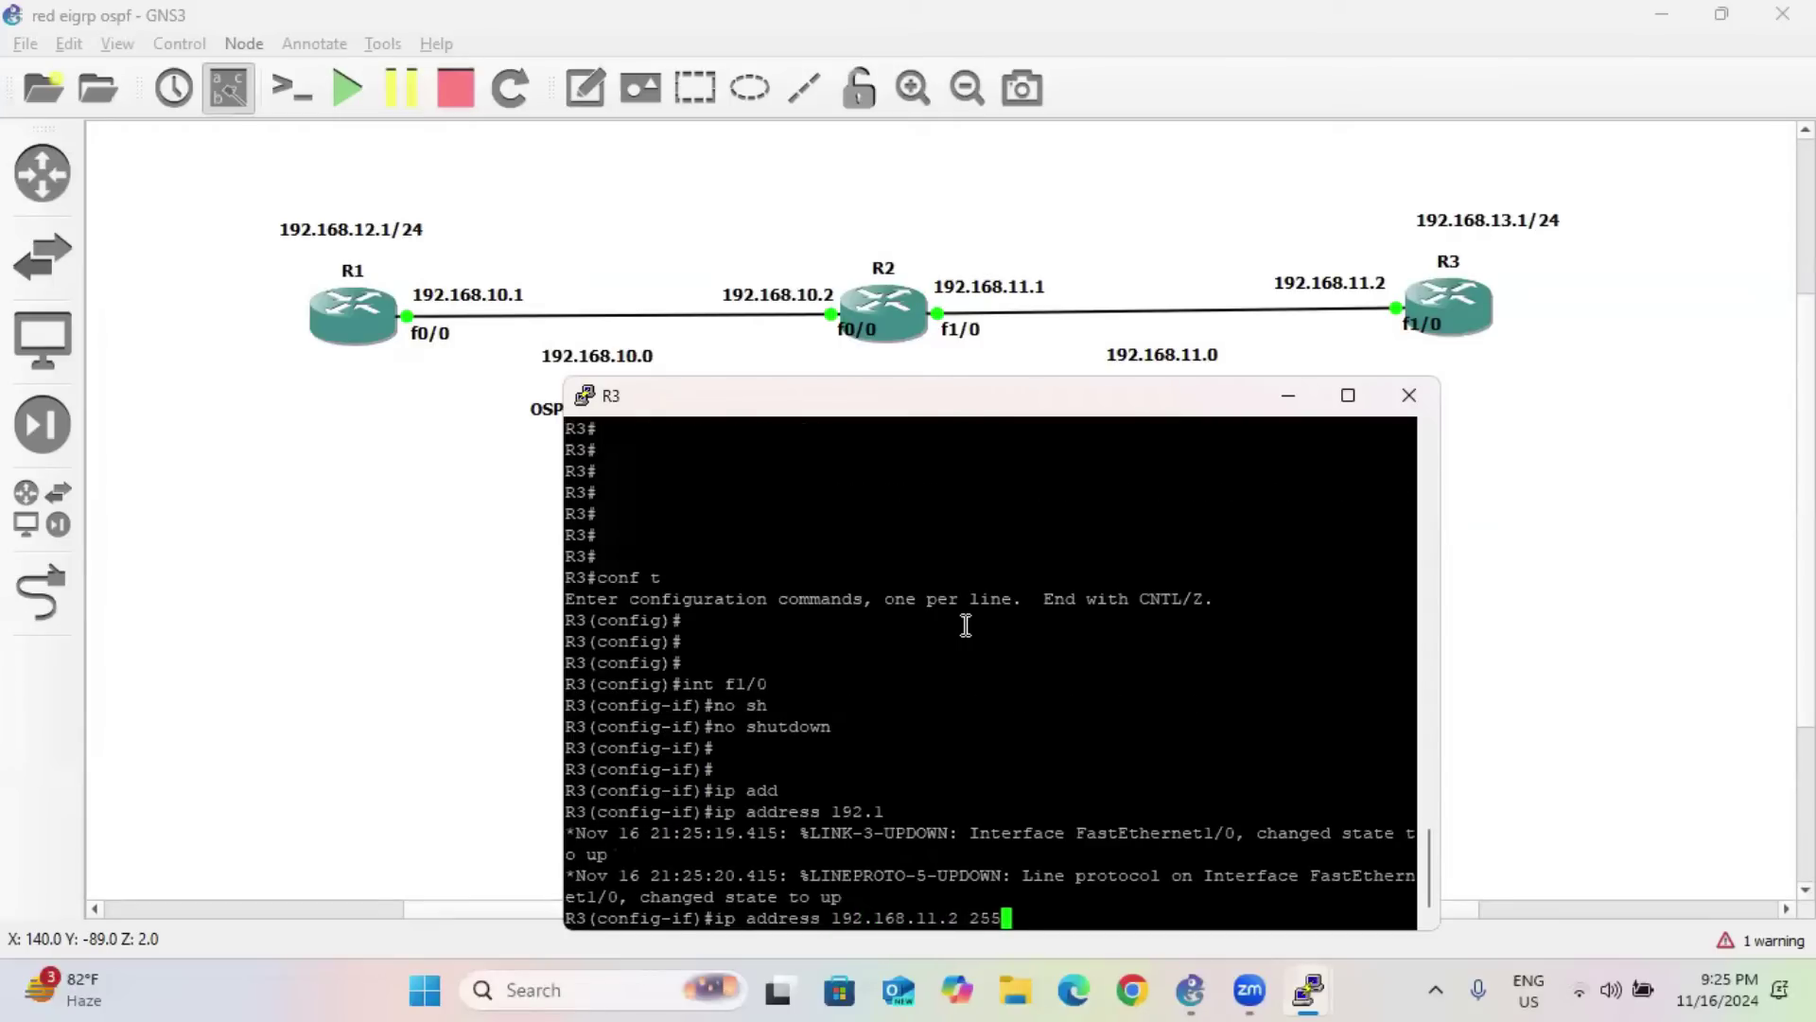
pyautogui.write('.255.255.0')
pyautogui.press('Return')
pyautogui.press('Return')
pyautogui.press('Return')
pyautogui.write('ex')
pyautogui.press('Return')
pyautogui.press('Return')
pyautogui.press('Return')
pyautogui.press('Return')
# Create interface loopback 1 on R3.
pyautogui.write('int loo')
pyautogui.press('Tab')
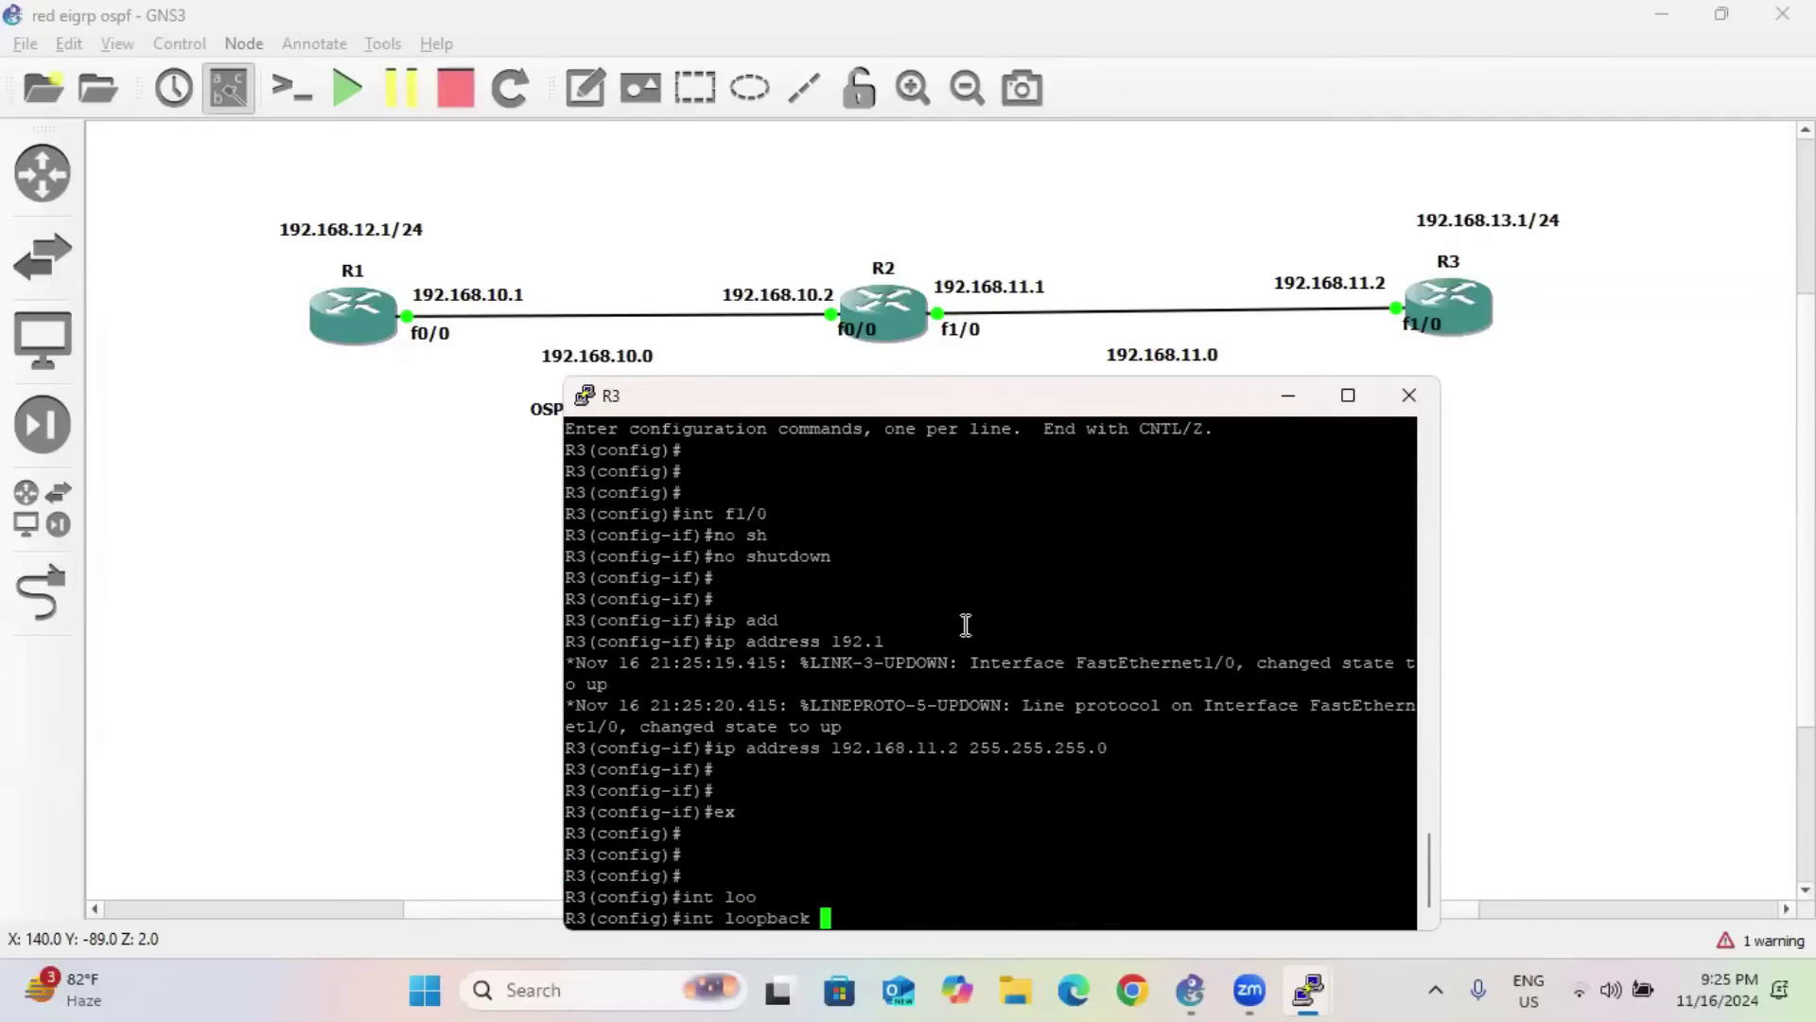
pyautogui.write('1')
pyautogui.press('Return')
# Assign 192.168.13.1 with mask 255.255.255.0 to R3's loopback 1 and exit interface configuration.
pyautogui.write('ip ad')
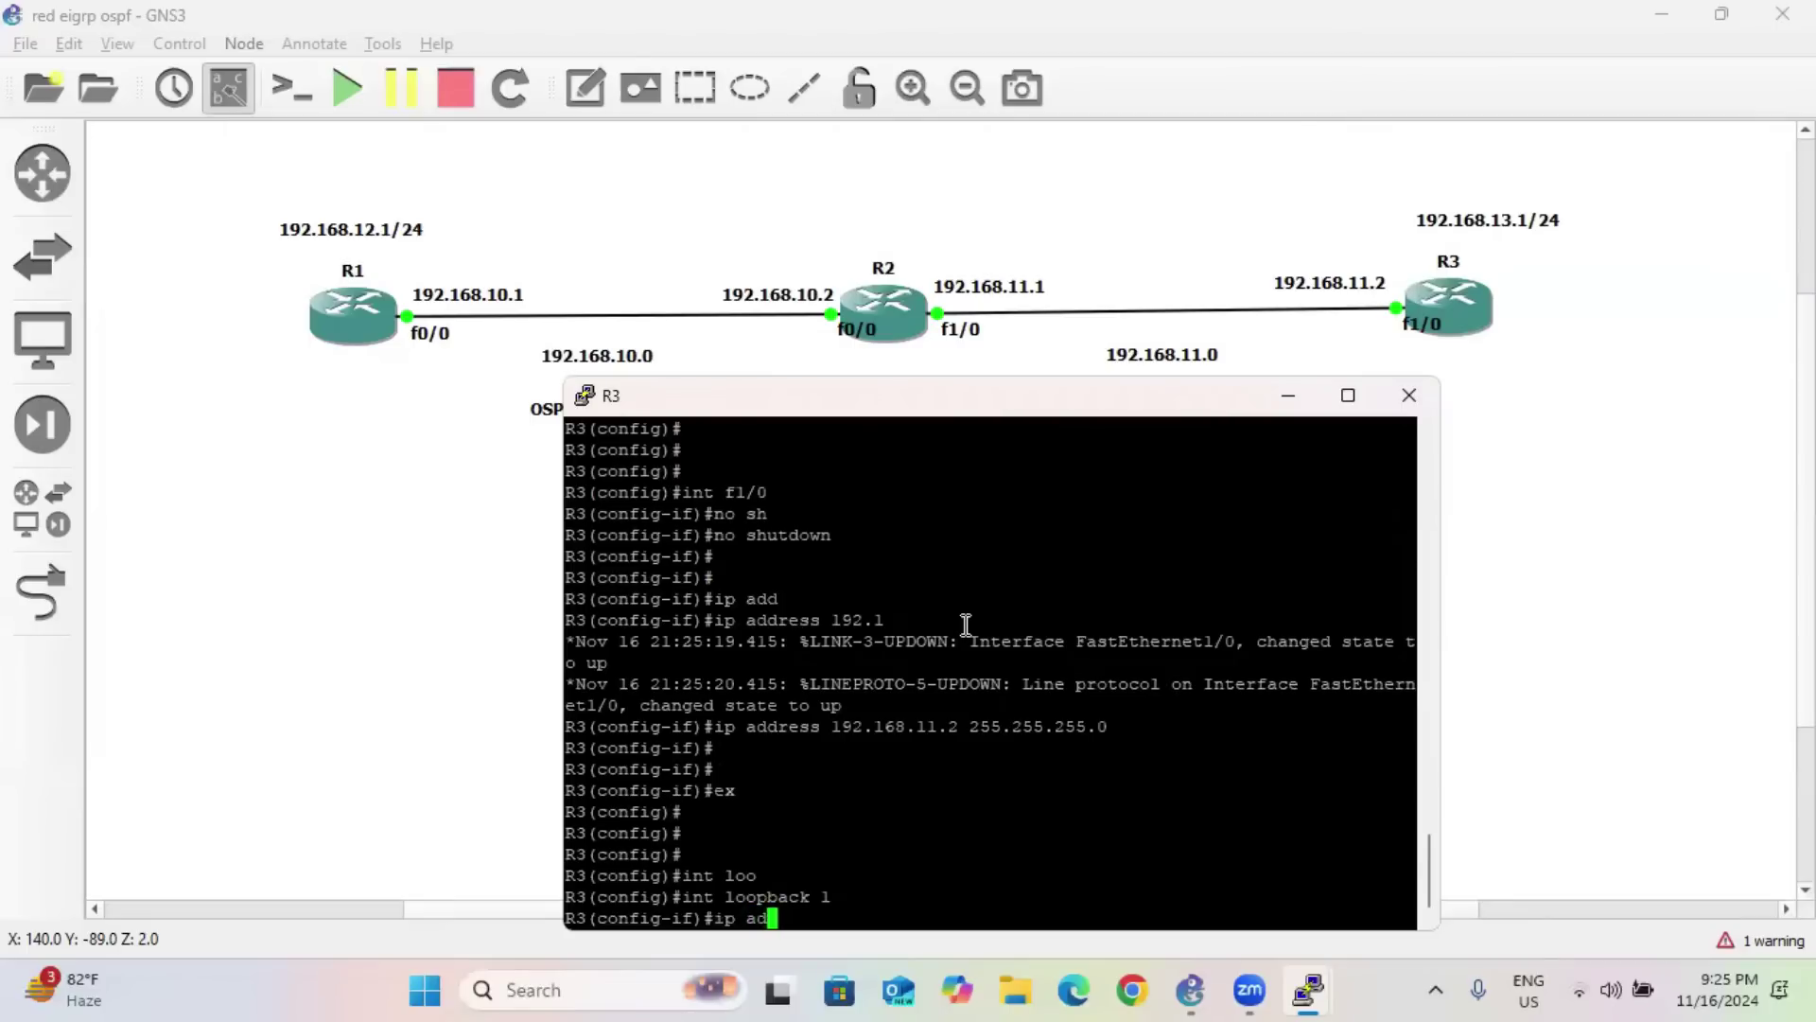
pyautogui.write('d')
pyautogui.press('Tab')
pyautogui.write('192.1')
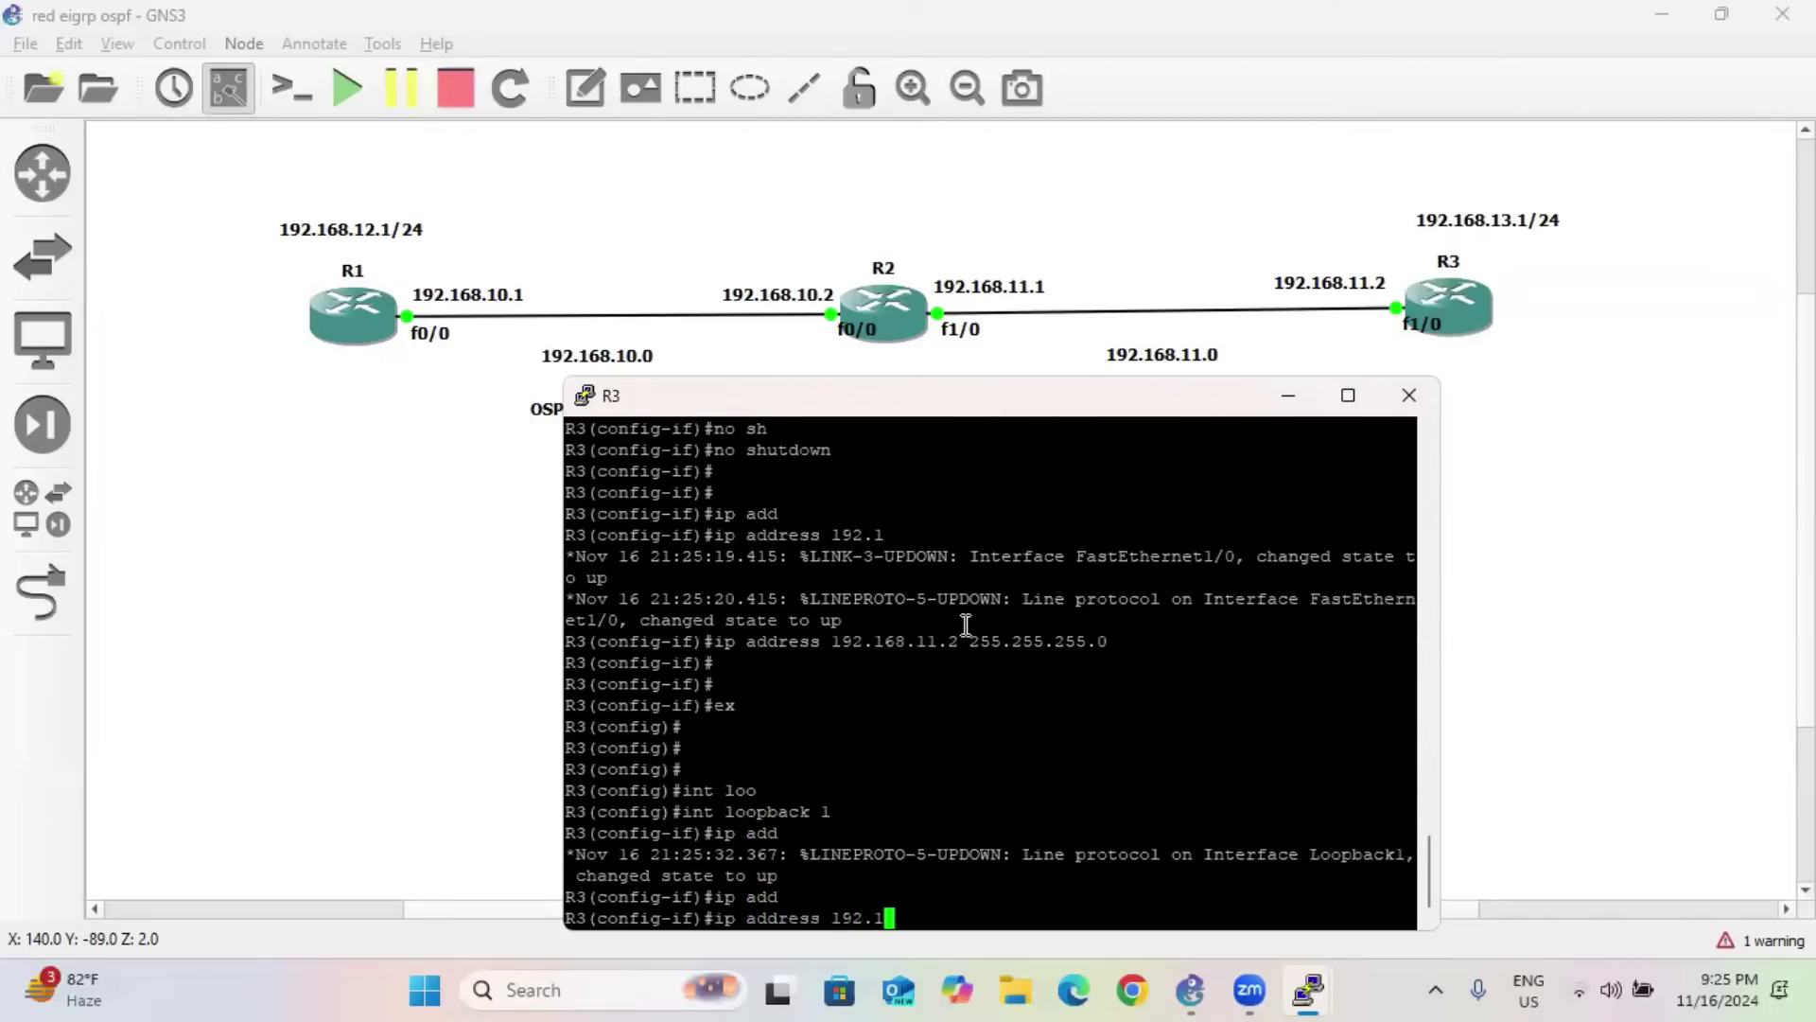
pyautogui.write('68.13.1 255.255.255.0')
pyautogui.press('Return')
pyautogui.write('ex')
pyautogui.press('Return')
pyautogui.press('Return')
pyautogui.press('Return')
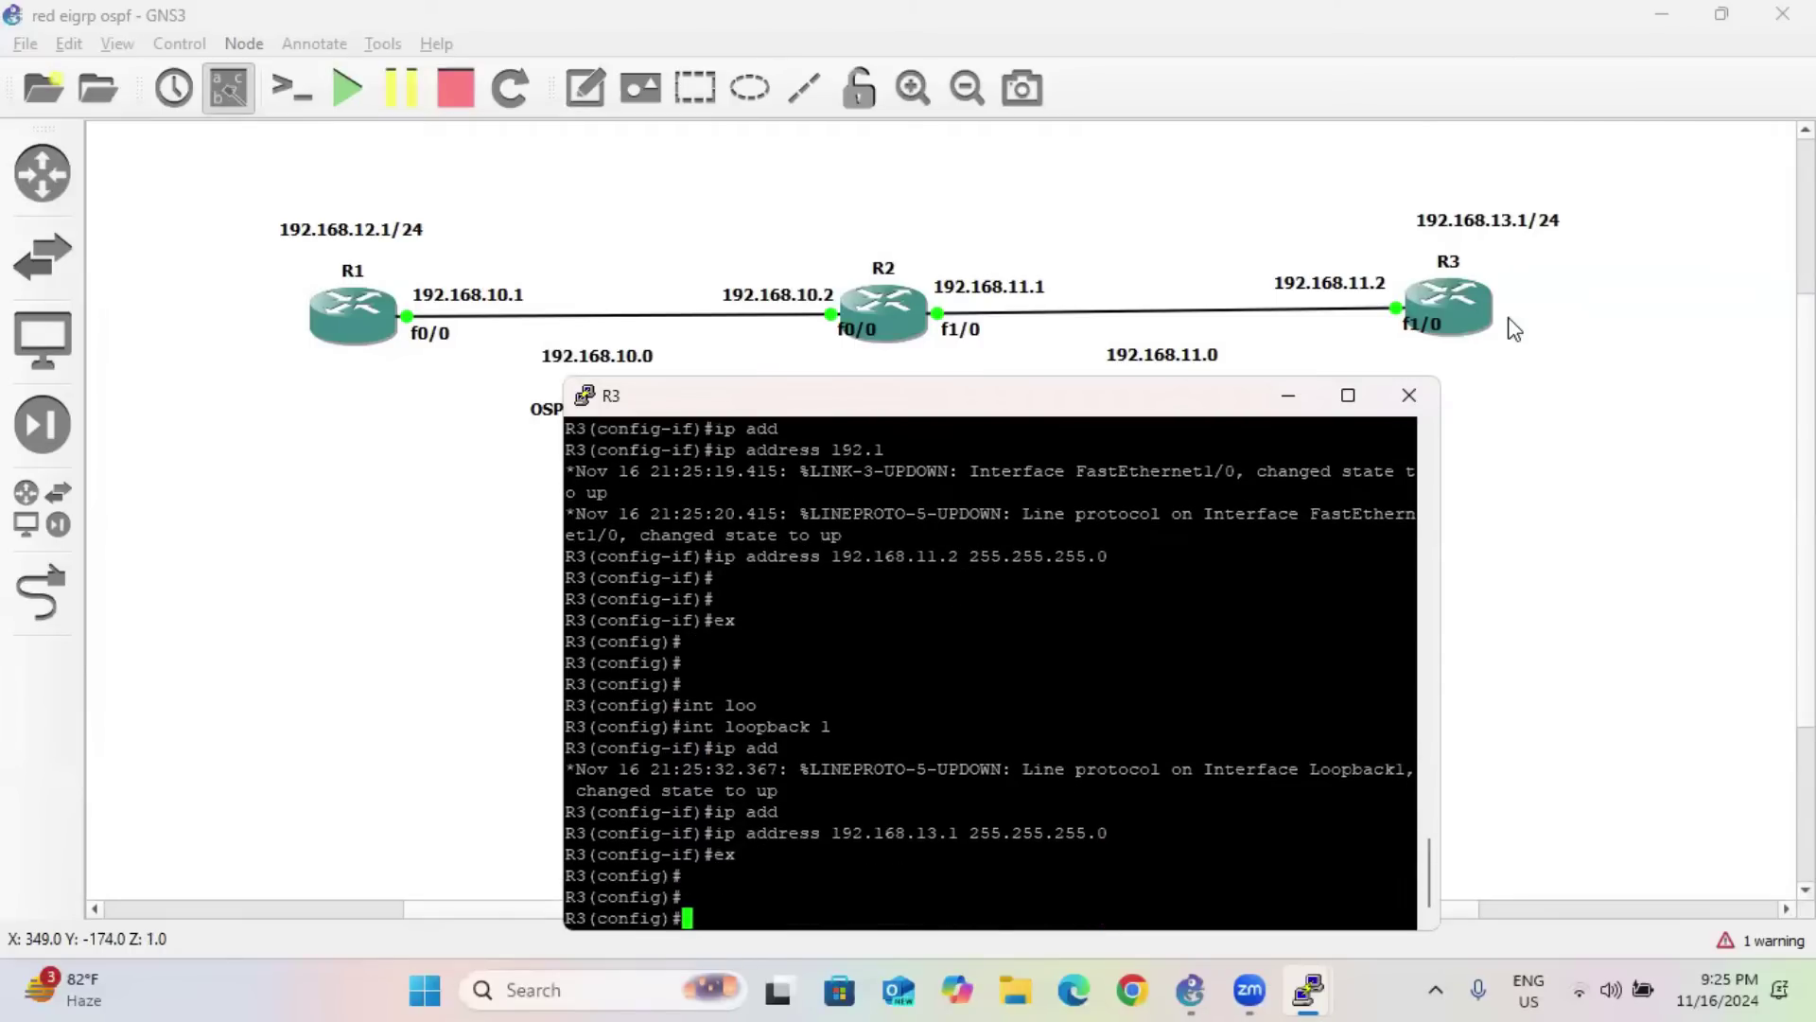
# Minimize R3's console and box-select the topology's OSPF side and its EIGRP side to review both routing domains.
pyautogui.click(1303, 405)
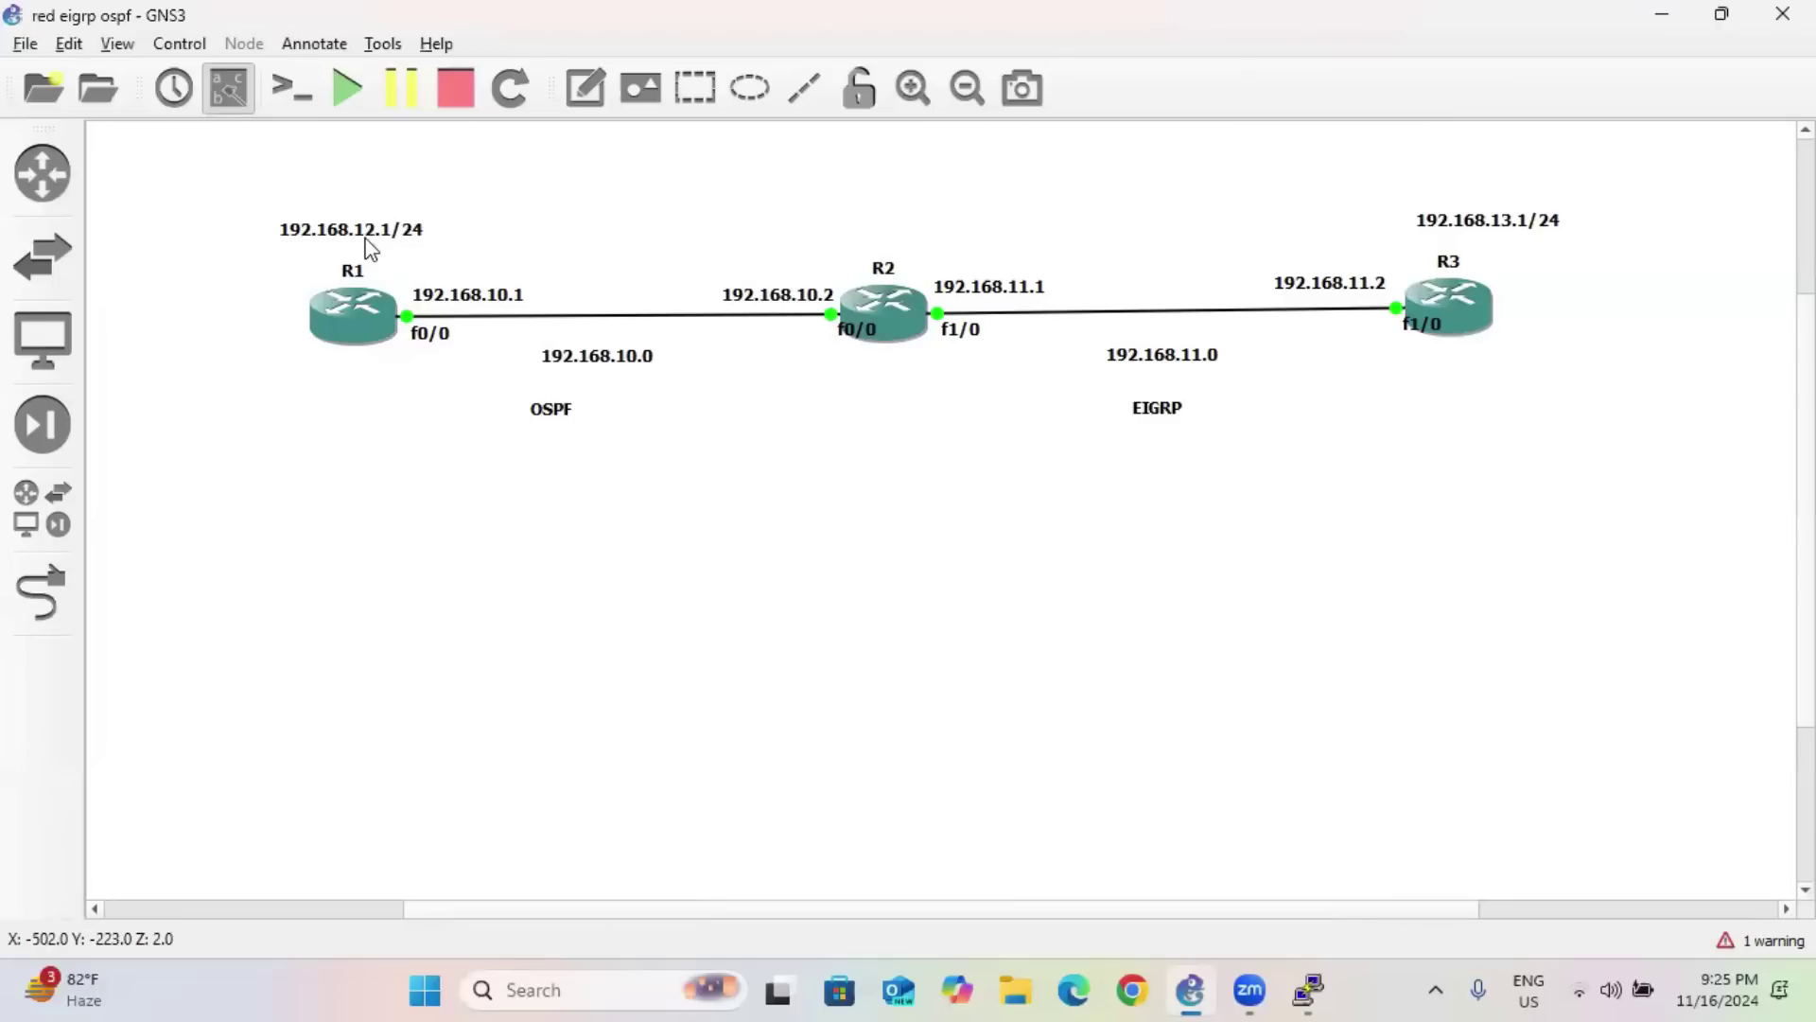
pyautogui.moveTo(242, 194); pyautogui.dragTo(1530, 452)
pyautogui.moveTo(882, 419); pyautogui.dragTo(314, 184)
pyautogui.moveTo(865, 193); pyautogui.dragTo(1611, 452)
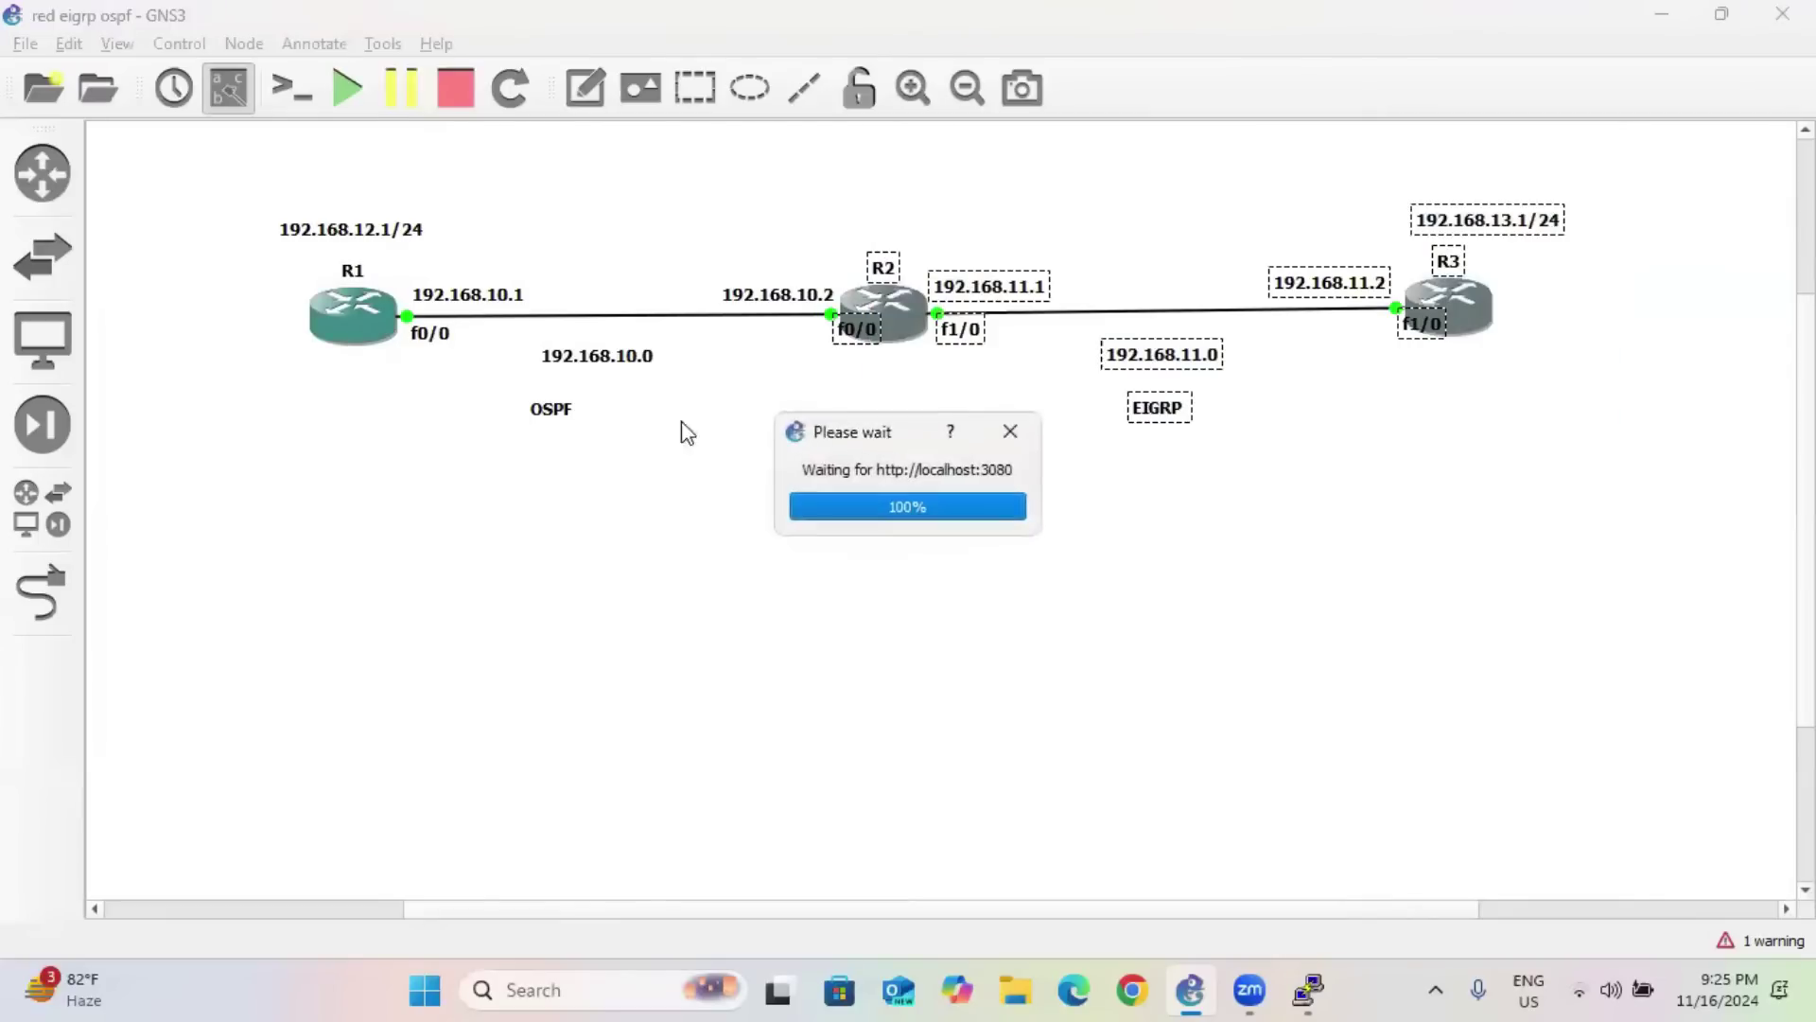
# Change the EIGRP label between R2 and R3 to read EIGRP 1.
pyautogui.click(585, 88)
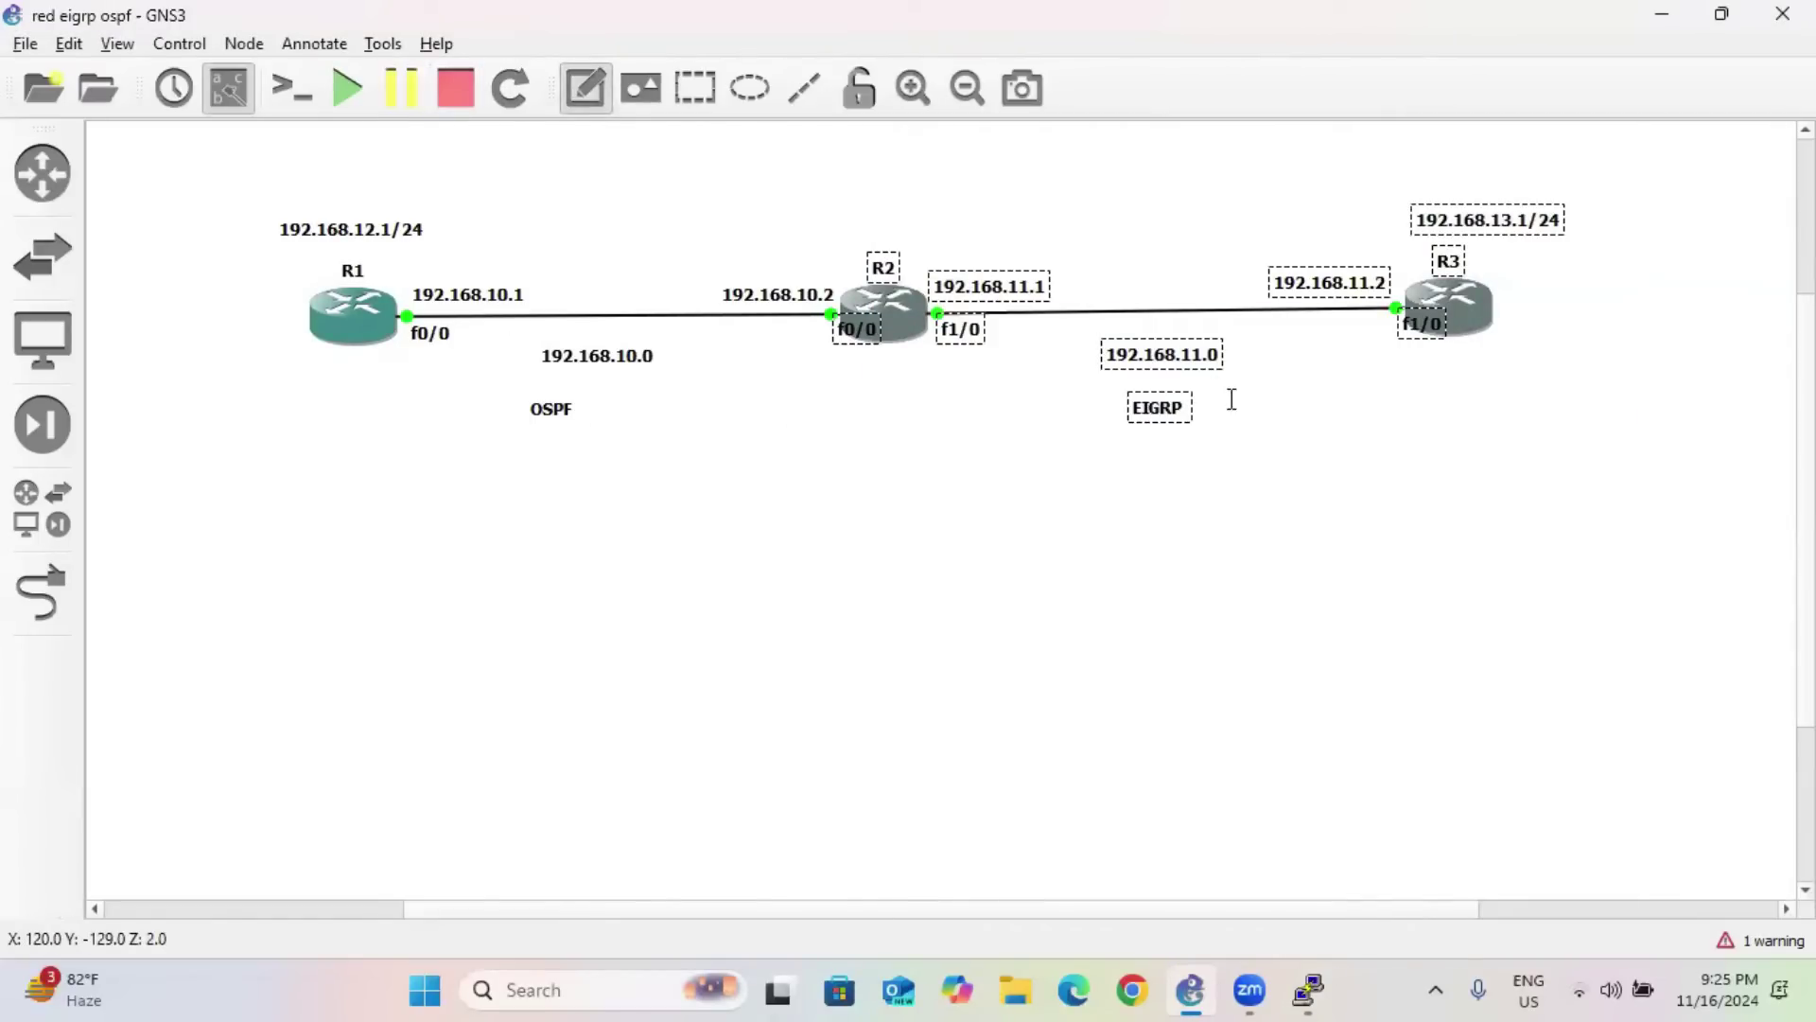
pyautogui.doubleClick(1178, 413)
pyautogui.click(1187, 418)
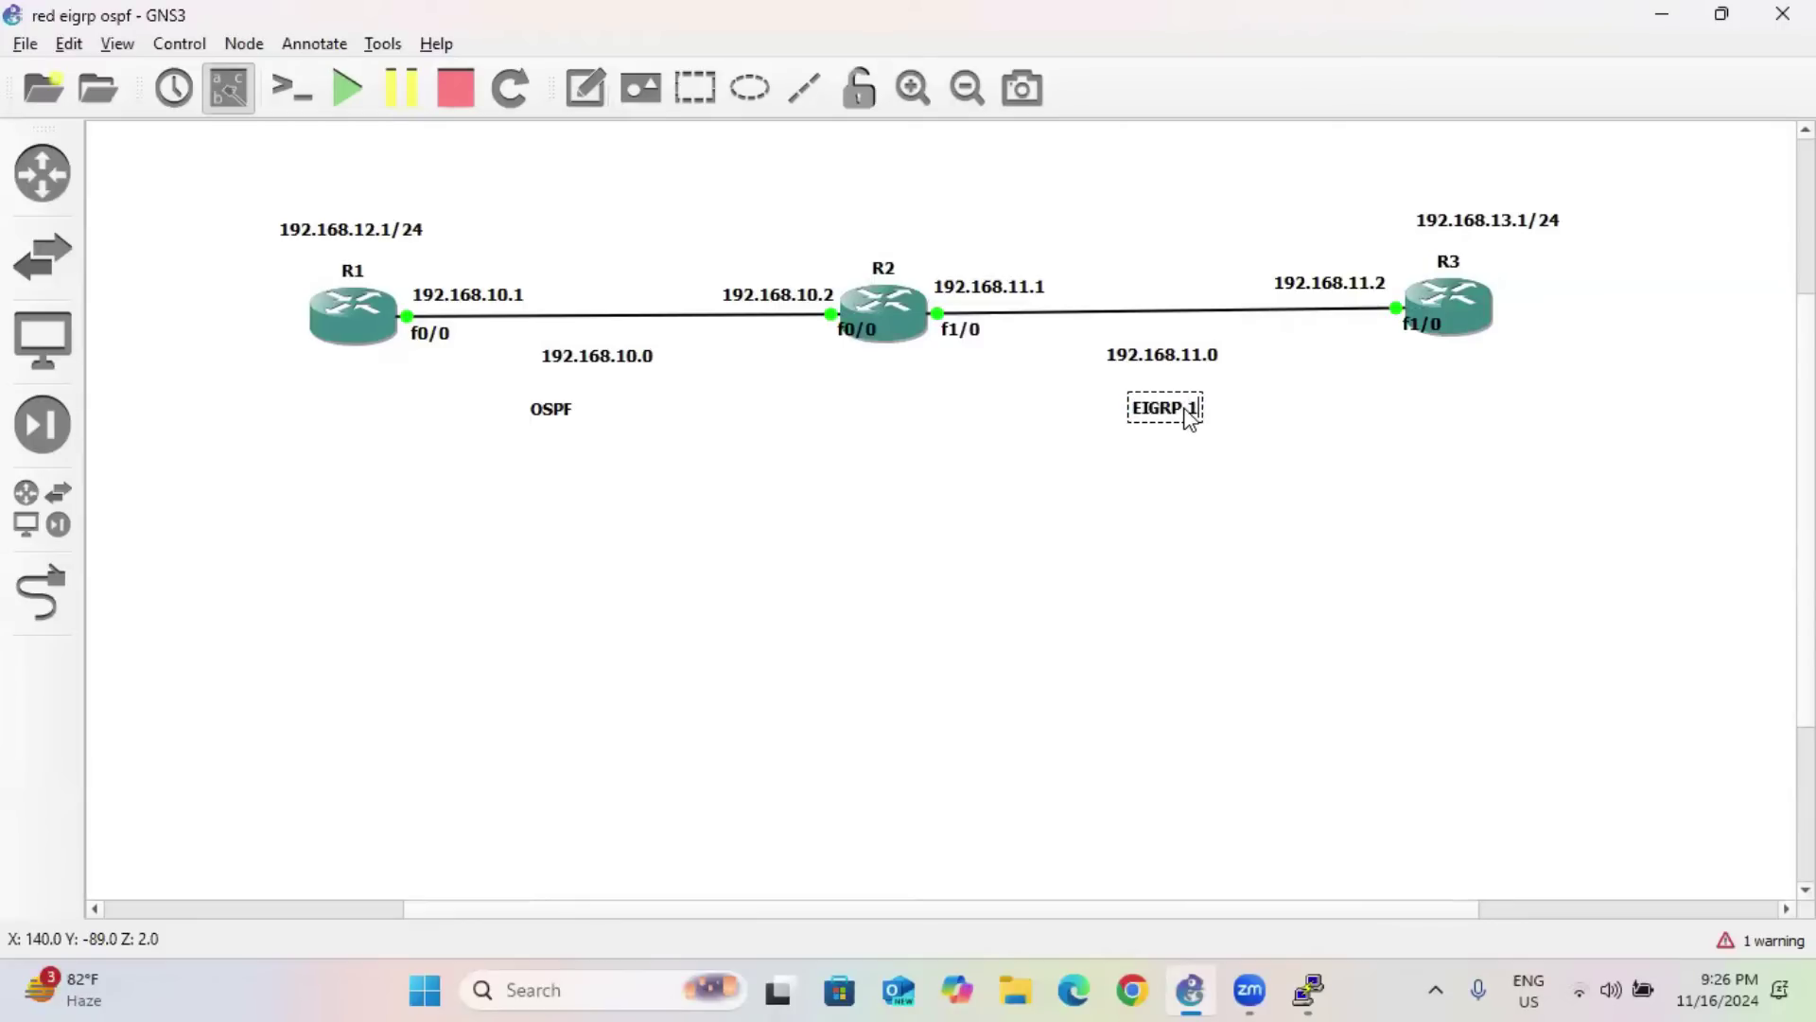
pyautogui.click(926, 536)
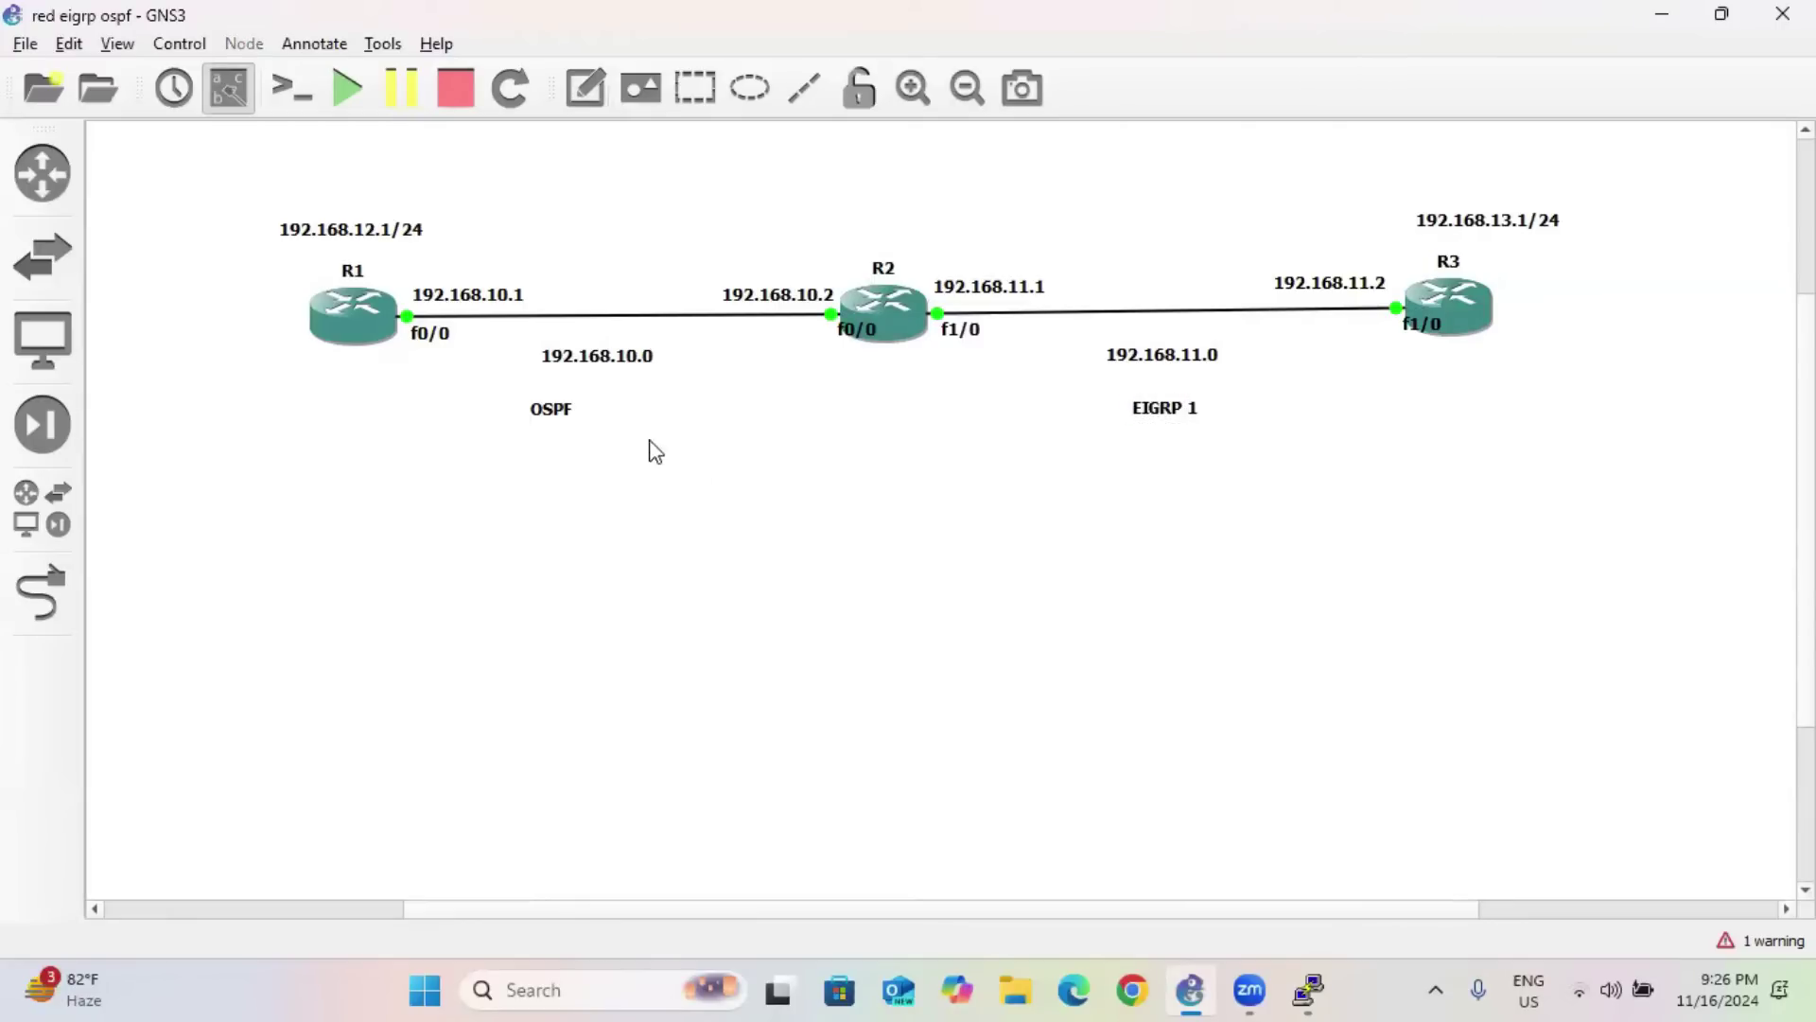
# Extend the OSPF label between R1 and R2 to read OSPF Area 0.
pyautogui.doubleClick(580, 417)
pyautogui.press('BackSpace')
pyautogui.hotkey('ctrl', 'z')
pyautogui.write('Area 0')
pyautogui.click(923, 509)
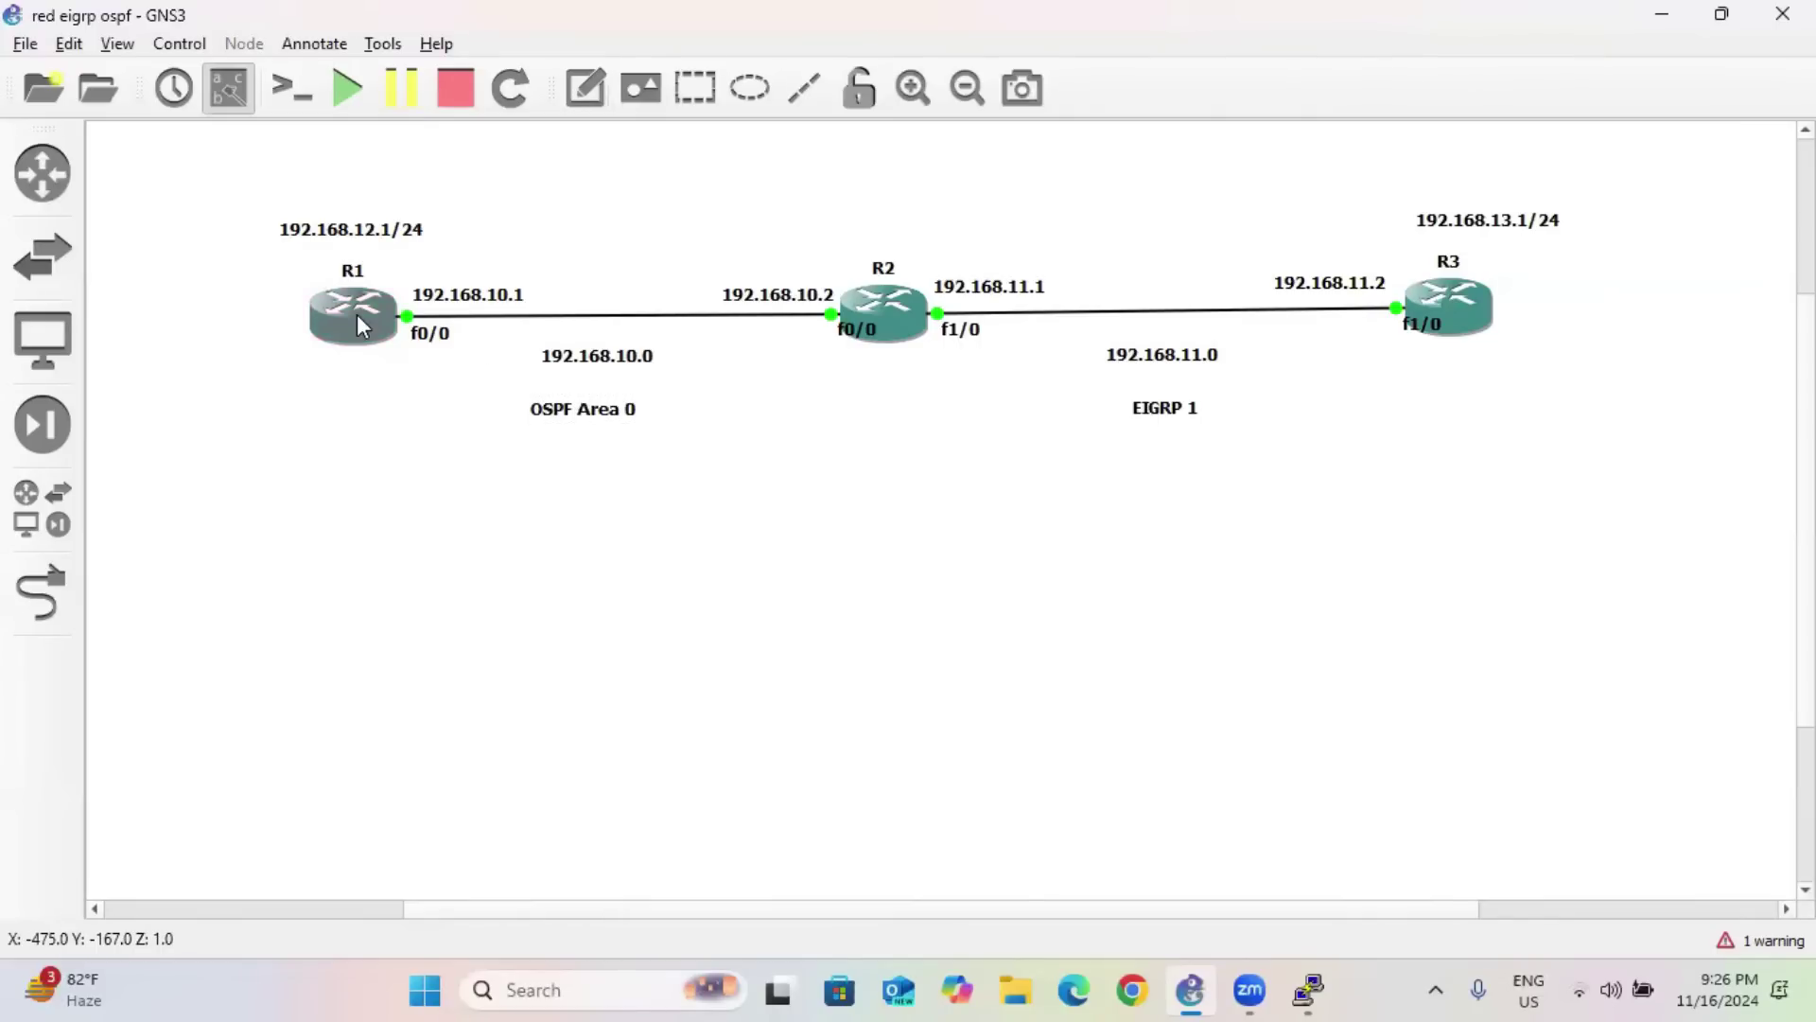
# Switch to R1's console and enter configuration of OSPF process 1.
pyautogui.hotkey('alt', 'Tab')
pyautogui.hotkey('alt', 'Tab')
pyautogui.hotkey('alt', 'Tab')
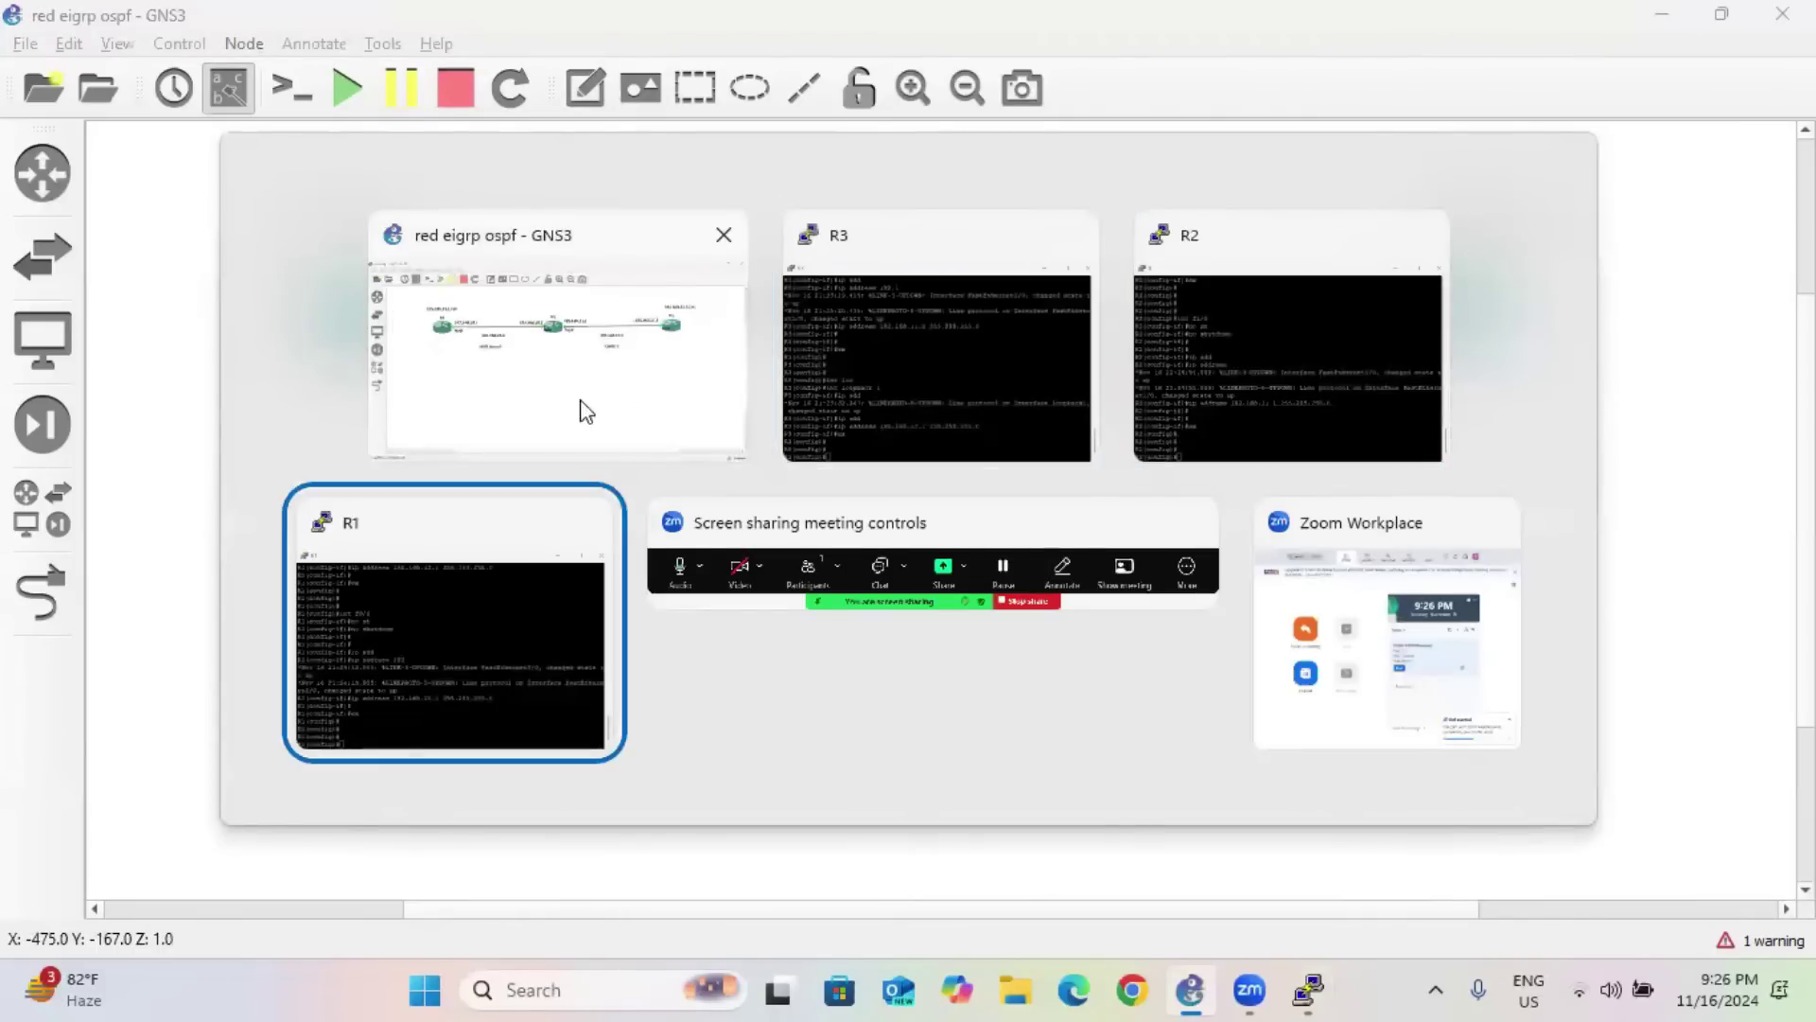
pyautogui.press('Return')
pyautogui.press('Return')
pyautogui.write('router os')
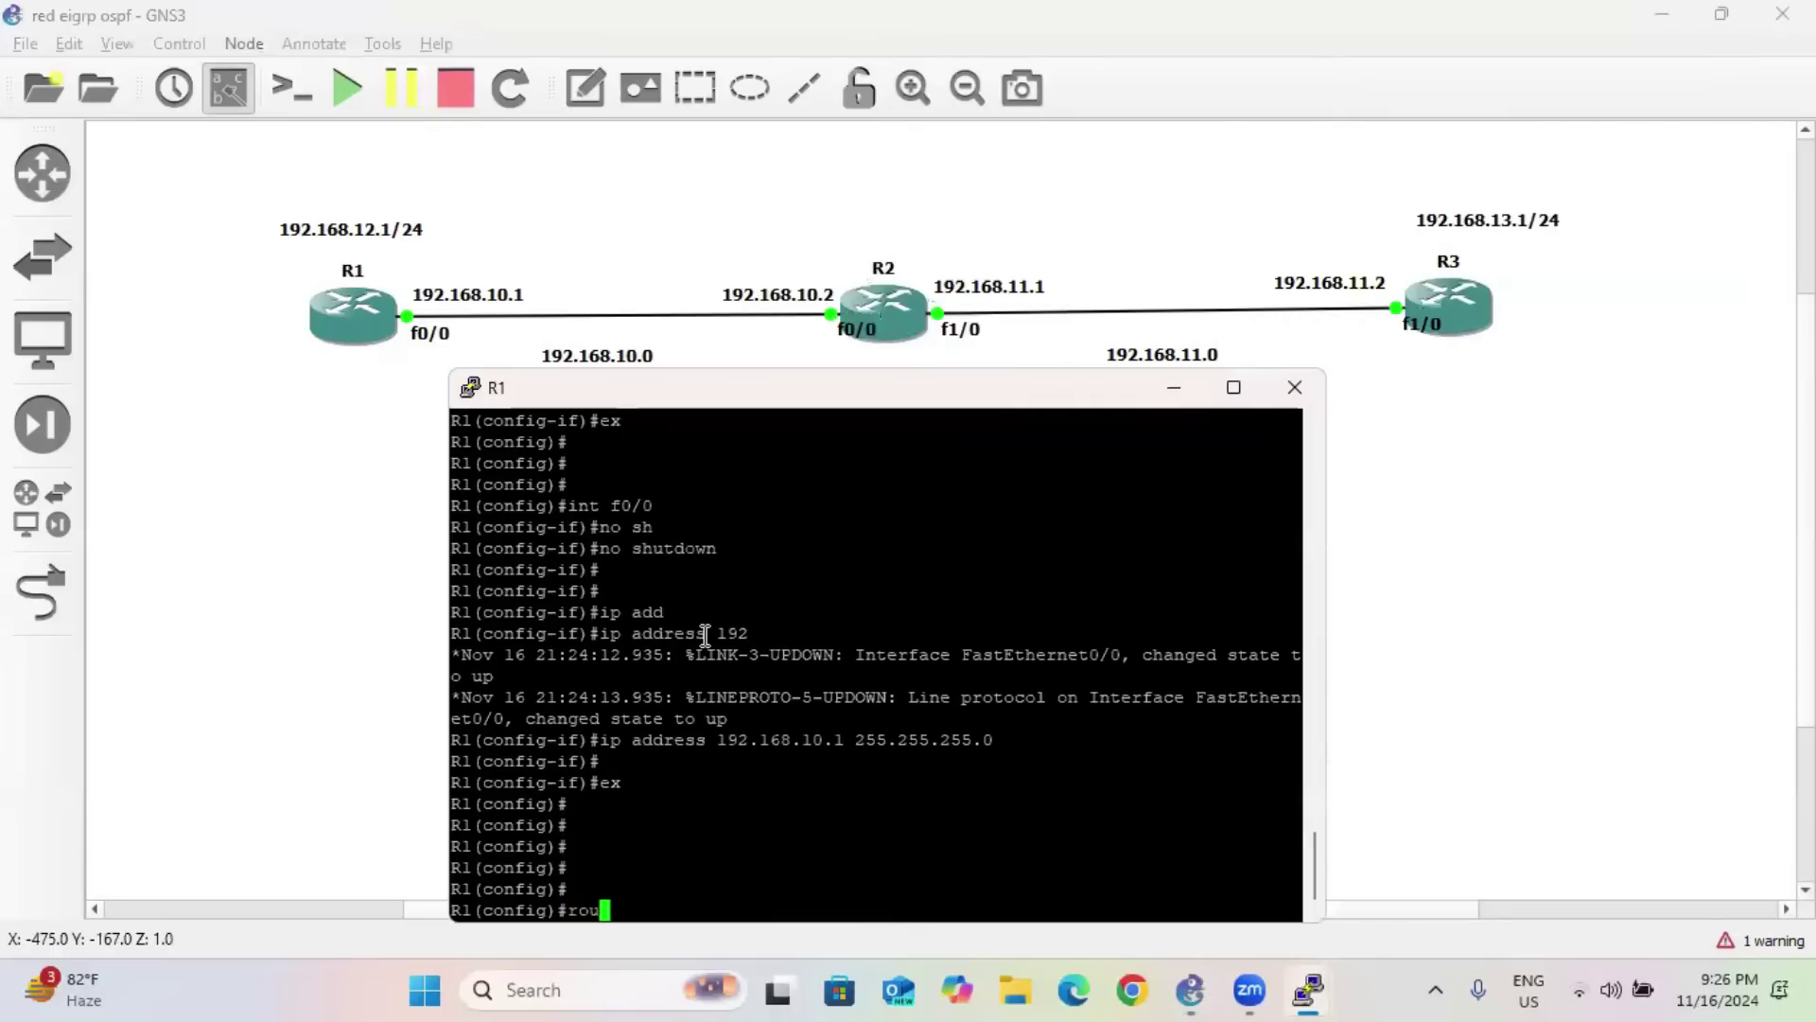
pyautogui.press('Tab')
pyautogui.write('1')
pyautogui.press('Return')
# Advertise network 192.168.12.0 with wildcard 0.0.0.255 in area 0 on R1.
pyautogui.write('net')
pyautogui.press('Tab')
pyautogui.write('192.168.12.0 0.0.0.255 area 0')
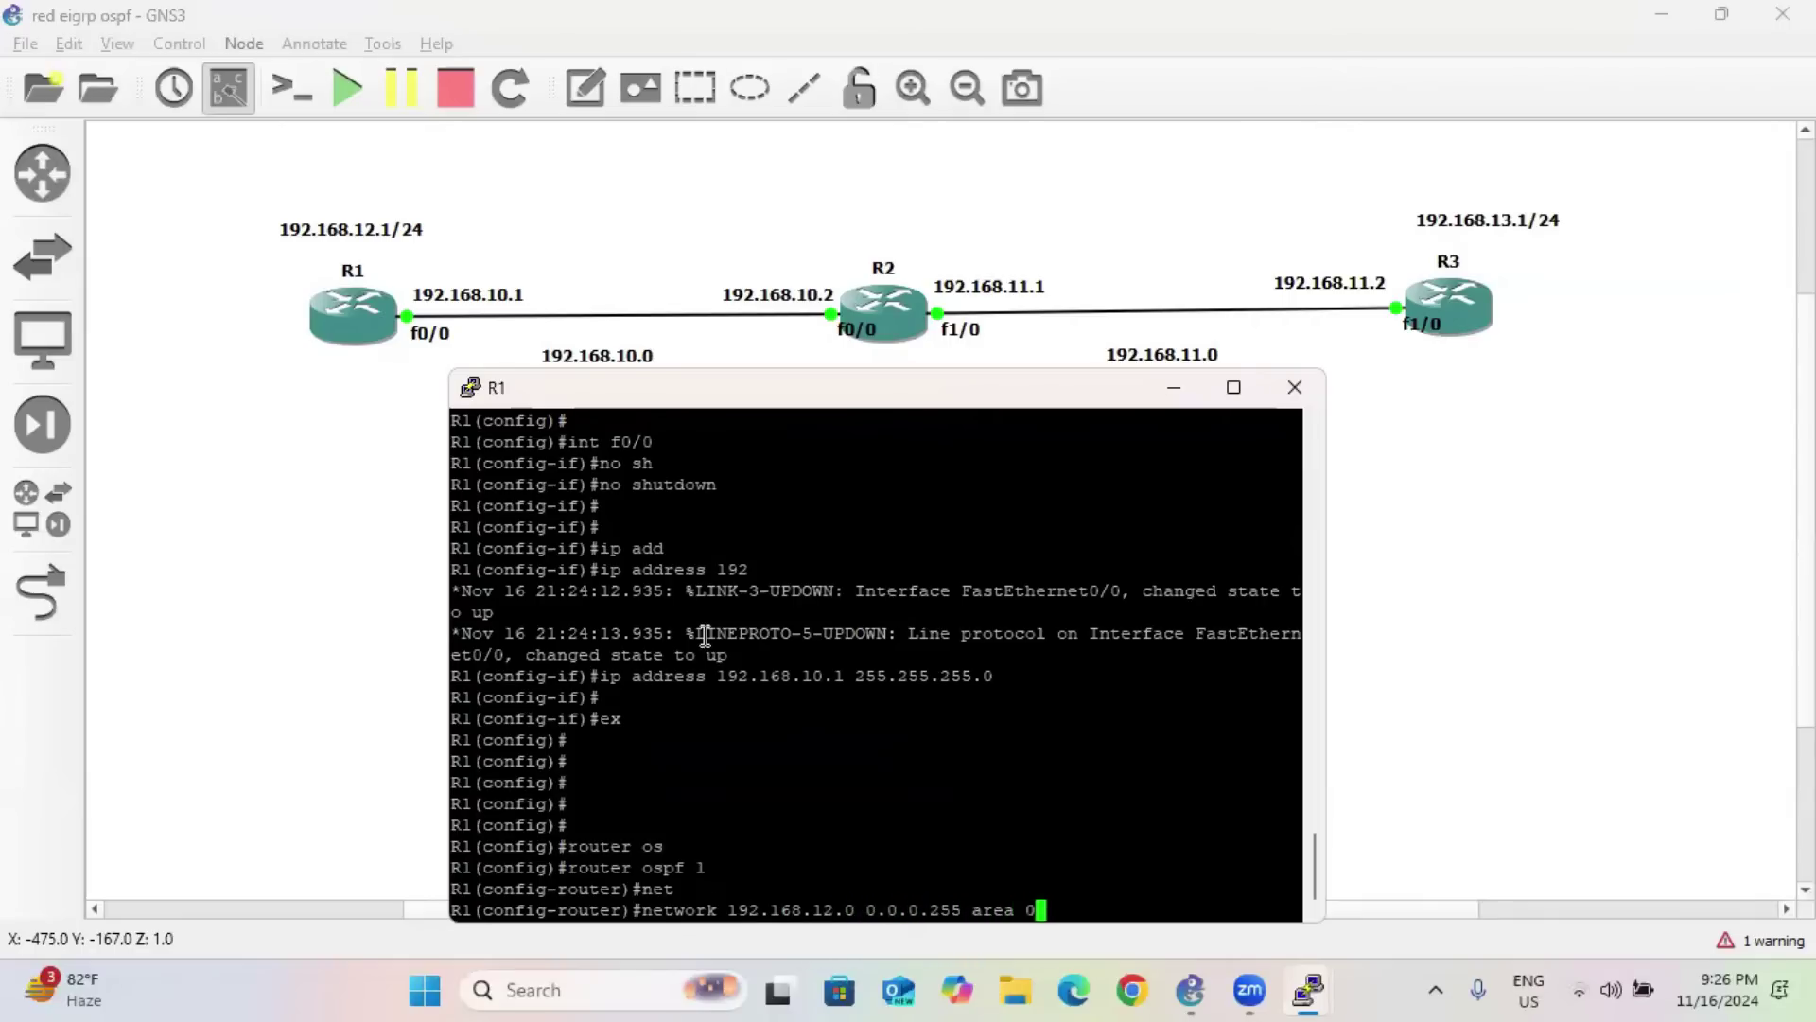
pyautogui.press('Return')
pyautogui.press('Return')
pyautogui.press('Return')
# Advertise network 192.168.10.0 with wildcard 0.0.0.255 in area 0 on R1 by reusing the previous network command.
pyautogui.press('Up')
pyautogui.press('Left')
pyautogui.press('Left')
pyautogui.press('Left')
pyautogui.press('Left')
pyautogui.press('Left')
pyautogui.press('Left')
pyautogui.press('Left')
pyautogui.press('Left')
pyautogui.press('Left')
pyautogui.press('Left')
pyautogui.press('Left')
pyautogui.press('Left')
pyautogui.press('Left')
pyautogui.press('Left')
pyautogui.press('Left')
pyautogui.press('Left')
pyautogui.press('Left')
pyautogui.press('Left')
pyautogui.press('Left')
pyautogui.press('BackSpace')
pyautogui.write('0')
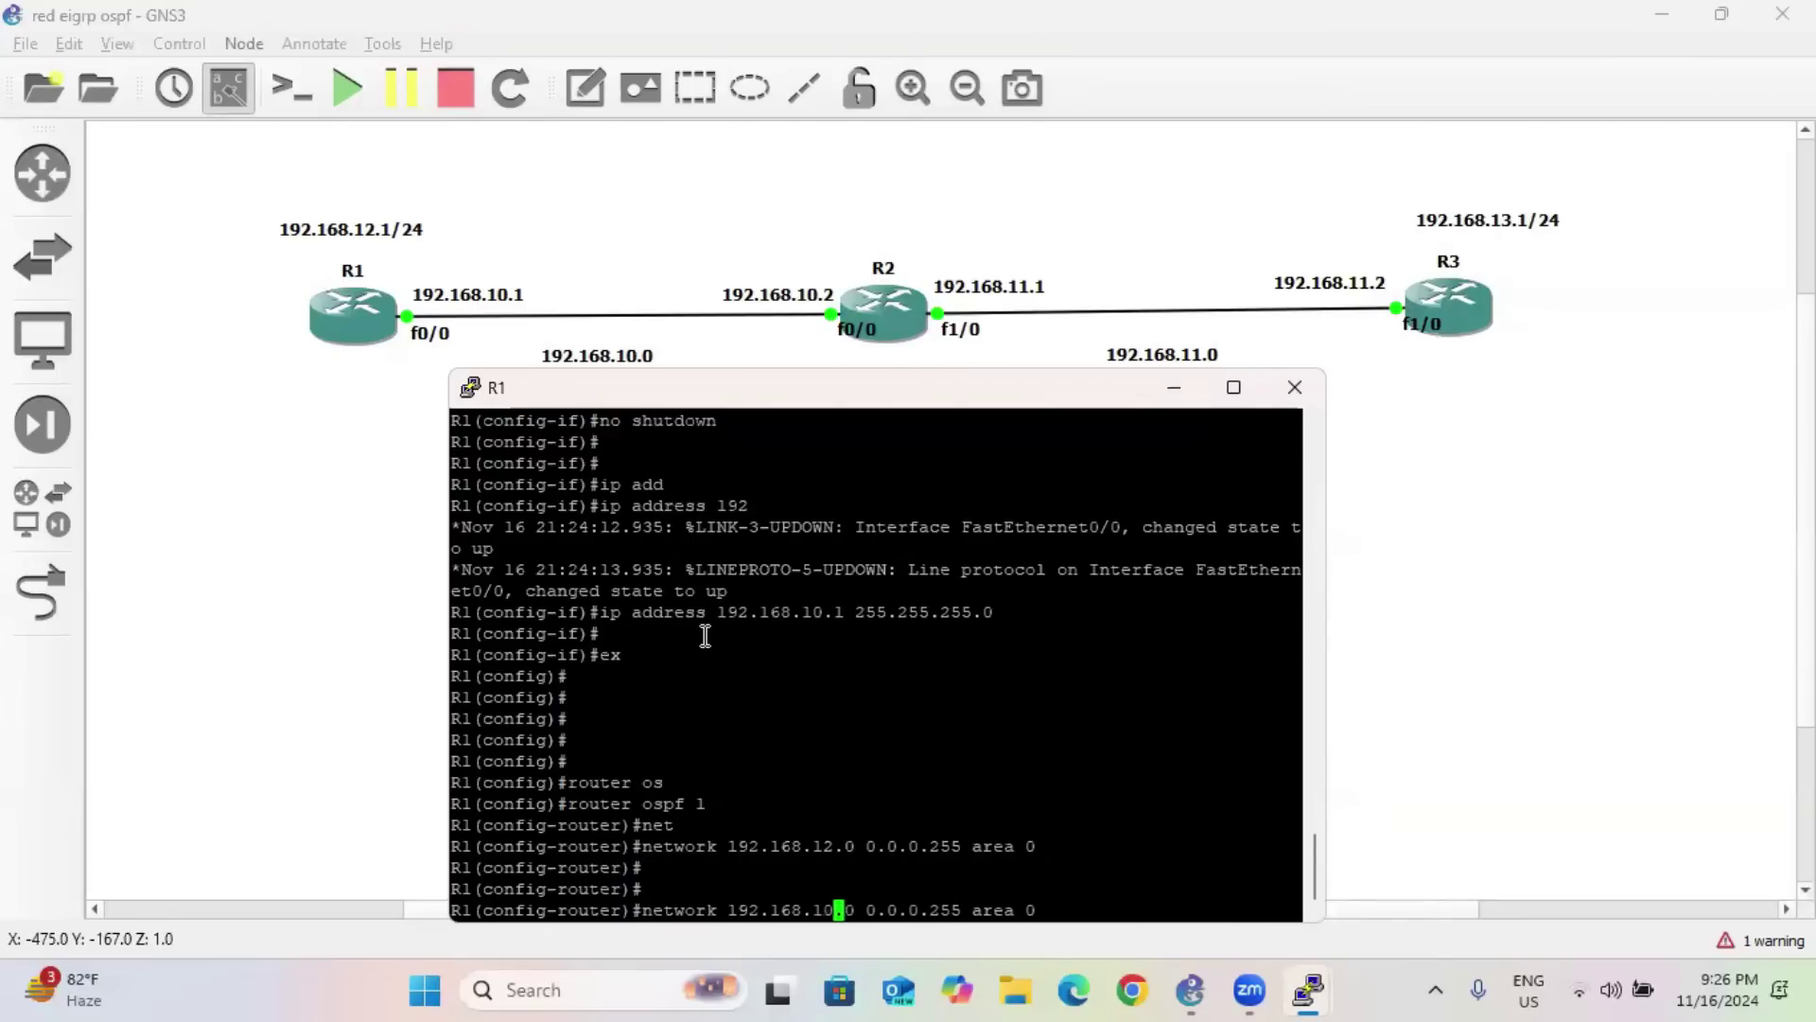
pyautogui.press('Return')
pyautogui.press('Return')
pyautogui.press('Return')
pyautogui.press('Return')
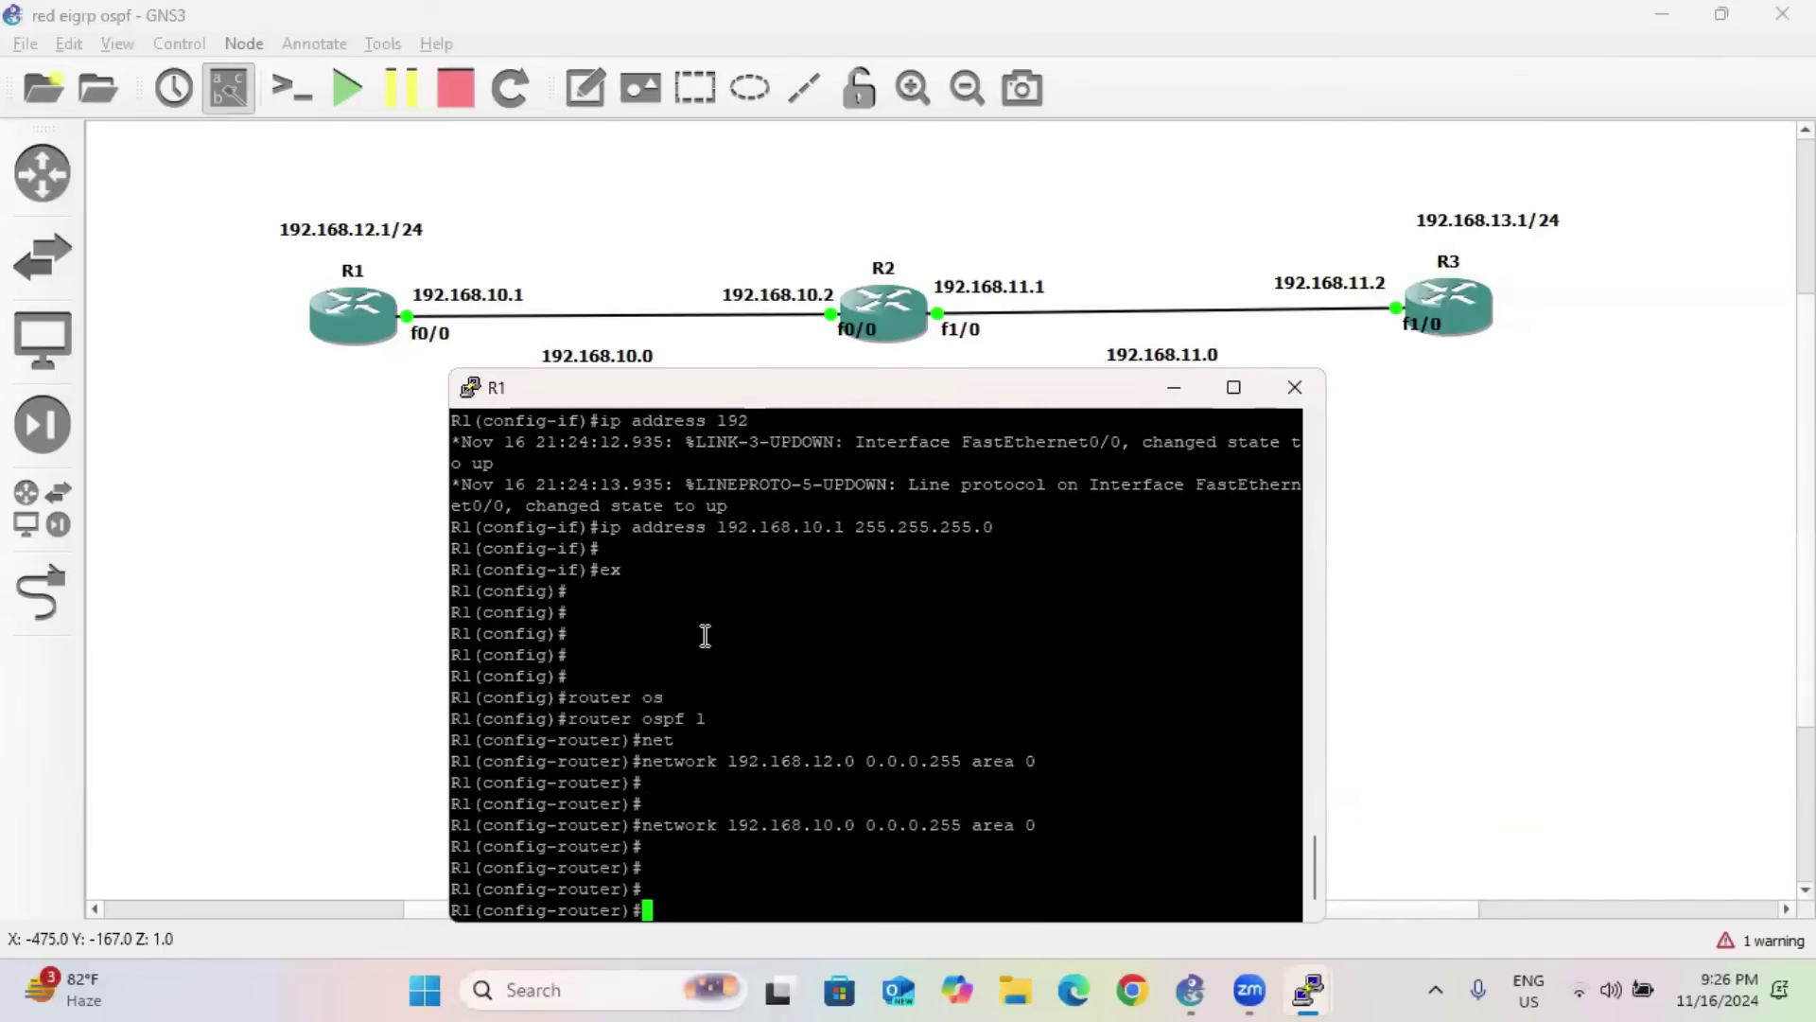
# Minimize R1's console, switch to R2's console and enter configuration of OSPF process 1.
pyautogui.click(1174, 387)
pyautogui.hotkey('alt', 'Tab')
pyautogui.press('Tab')
pyautogui.press('Tab')
pyautogui.press('Return')
pyautogui.press('Return')
pyautogui.press('Return')
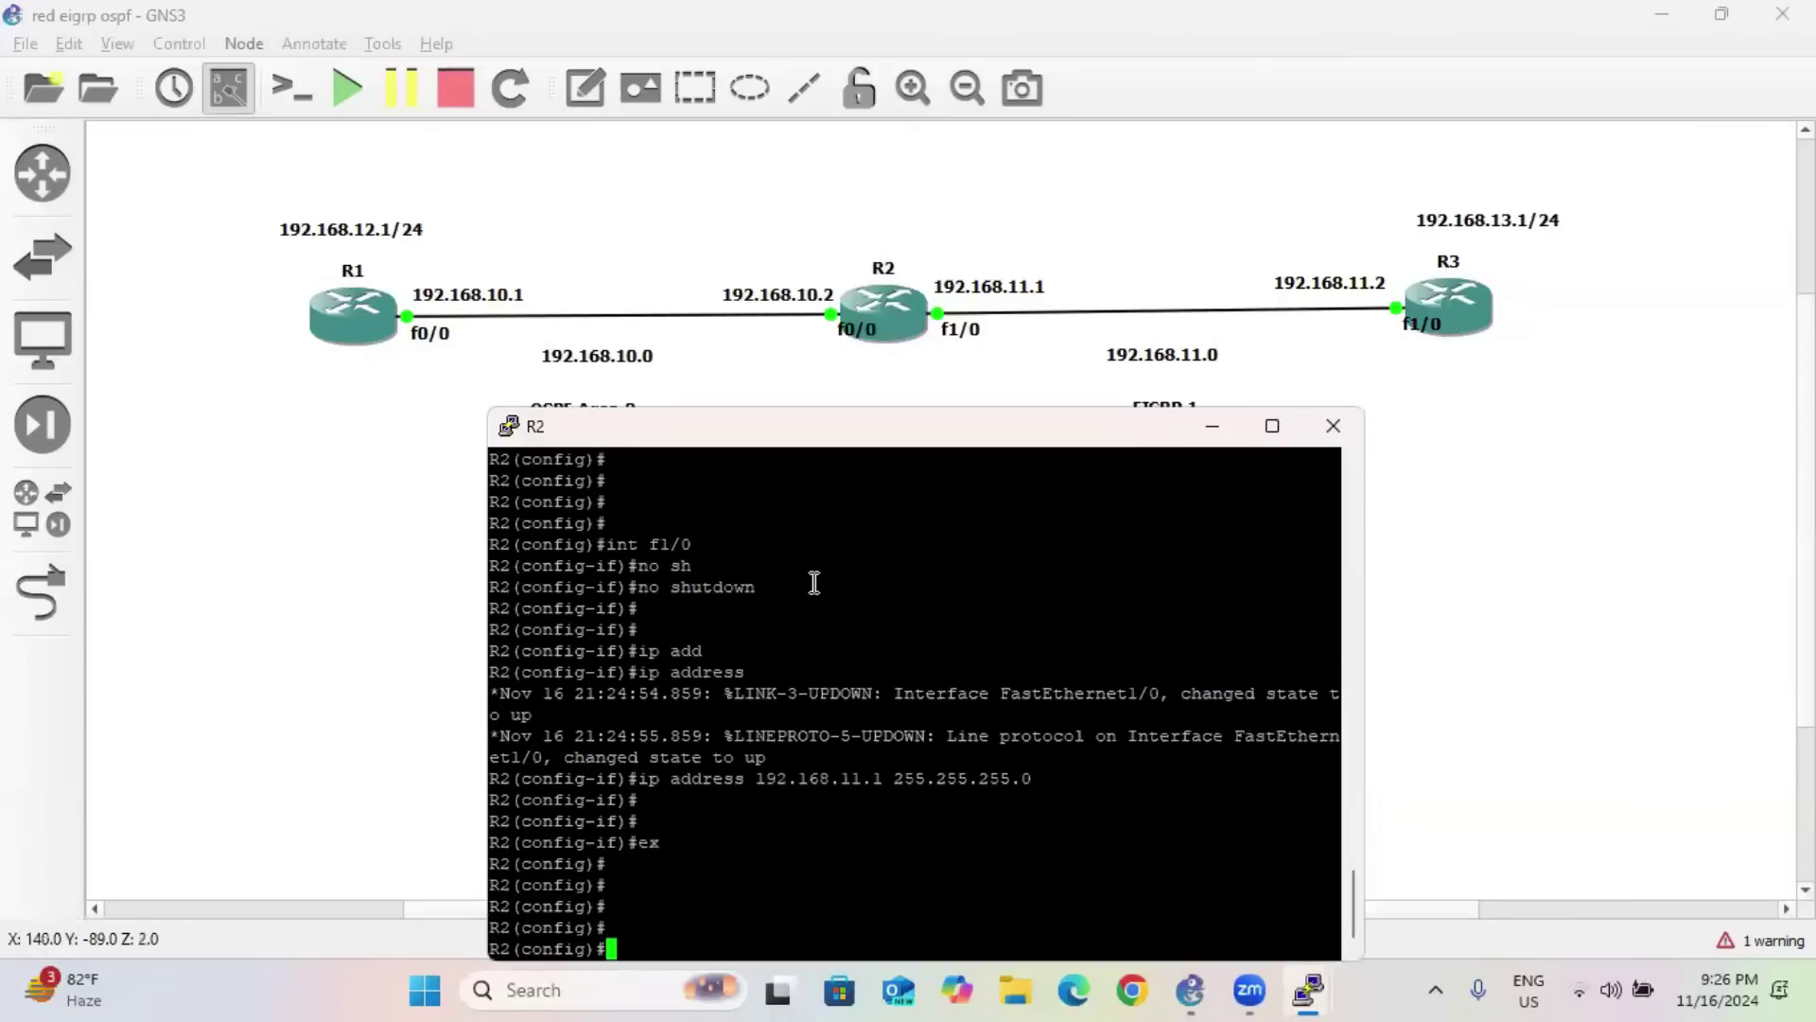
pyautogui.write('router os')
pyautogui.press('Tab')
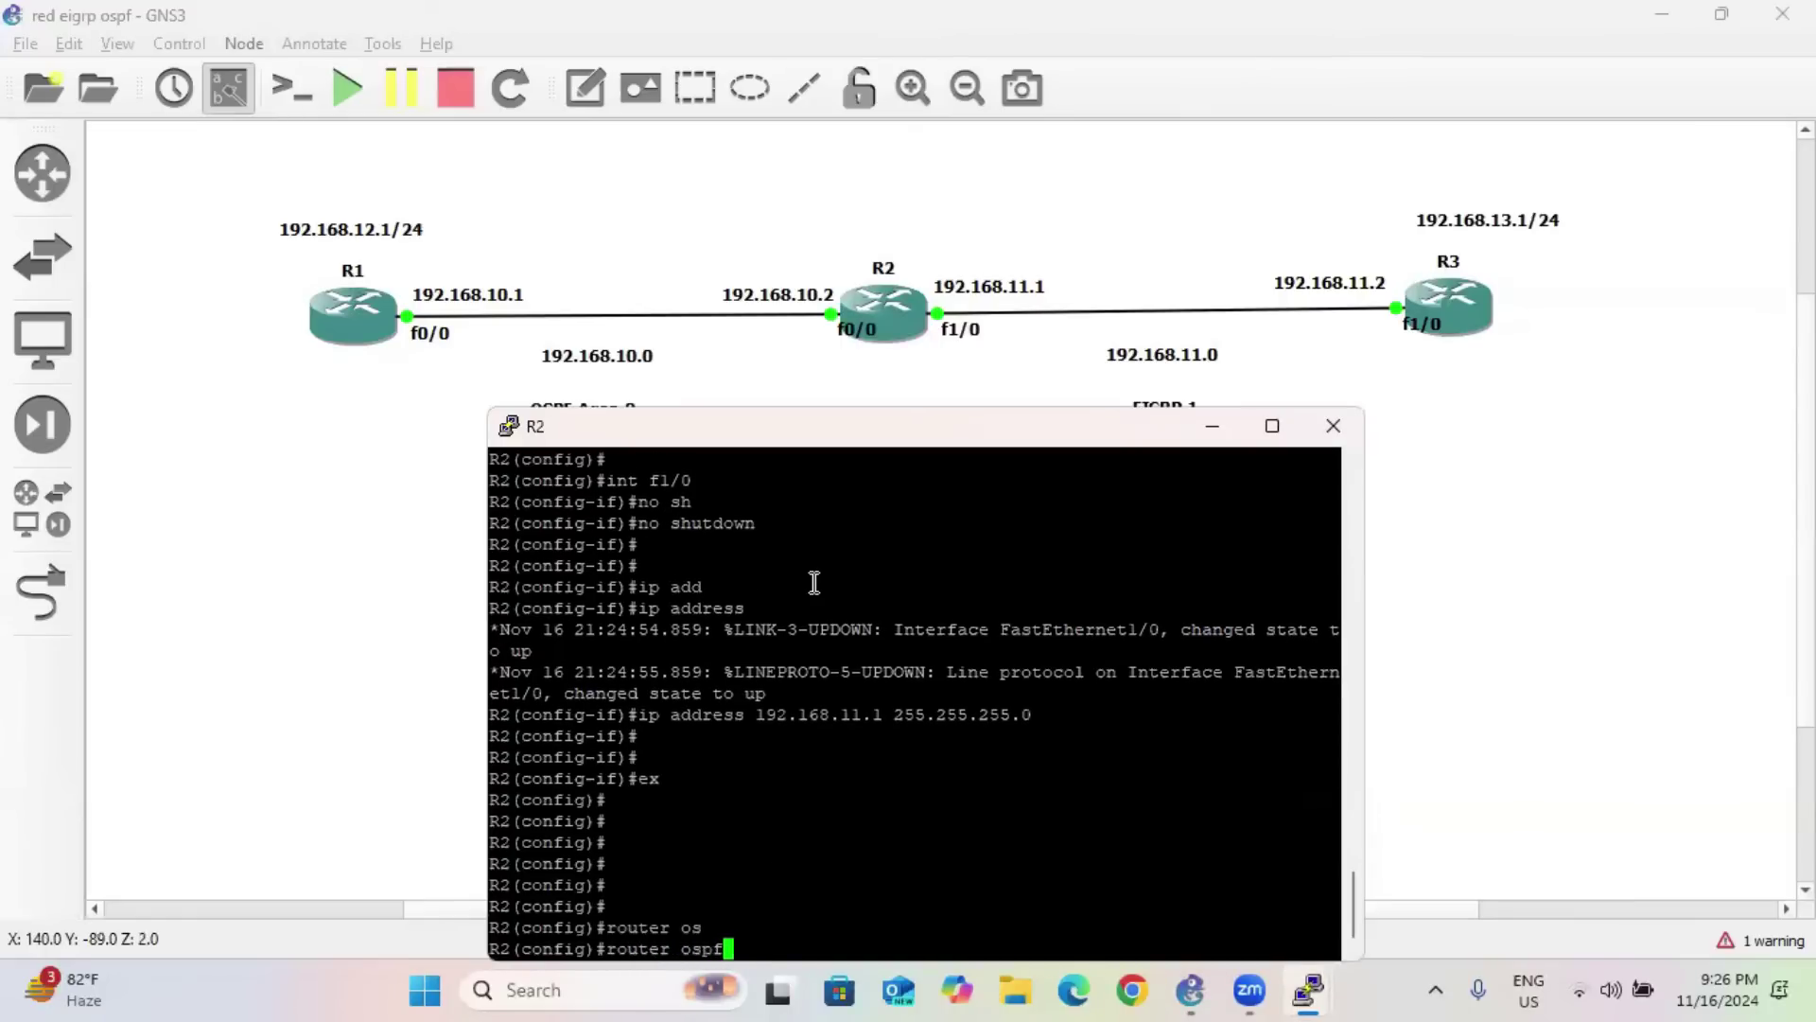
pyautogui.write('1')
pyautogui.press('Return')
# Advertise network 192.168.10.0 with wildcard 0.0.0.255 in area 0 on R2 and exit OSPF configuration.
pyautogui.write('net')
pyautogui.press('Tab')
pyautogui.write('192.168.10.2')
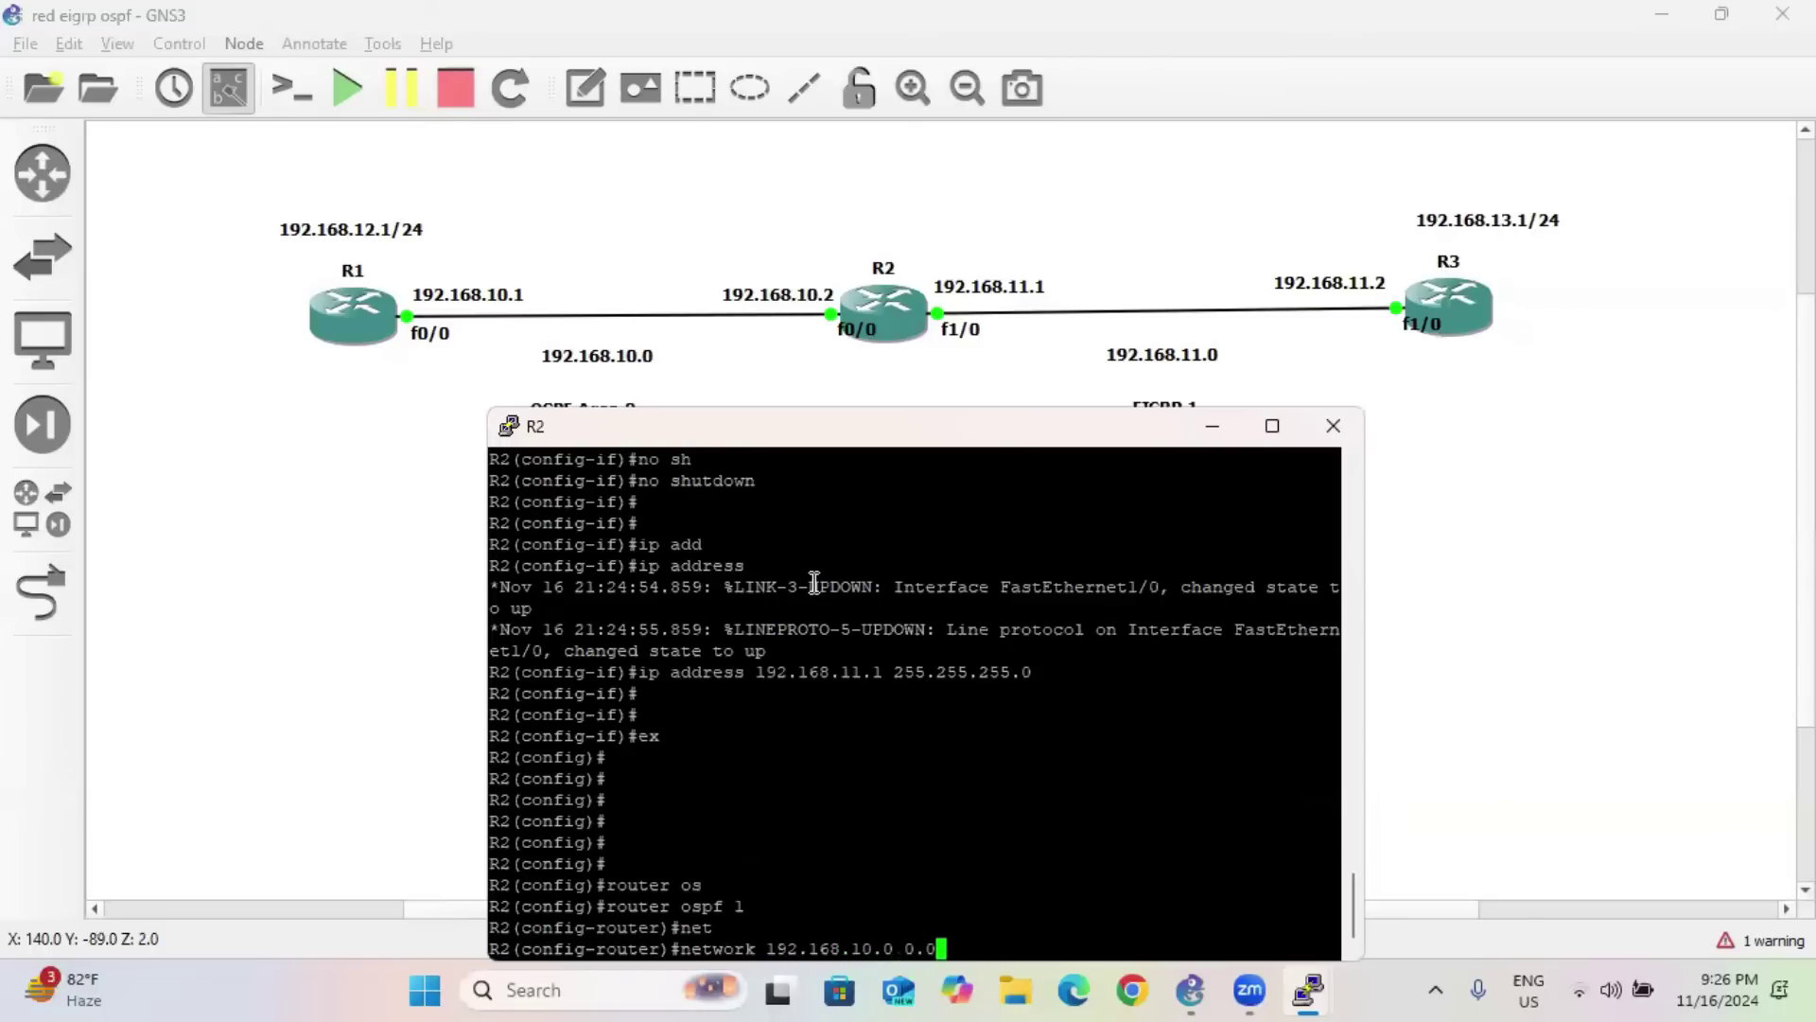
pyautogui.write(' 0.0.0.255 area 0')
pyautogui.press('Return')
pyautogui.press('Return')
pyautogui.press('Return')
pyautogui.press('Return')
pyautogui.press('Return')
pyautogui.press('Return')
pyautogui.press('Return')
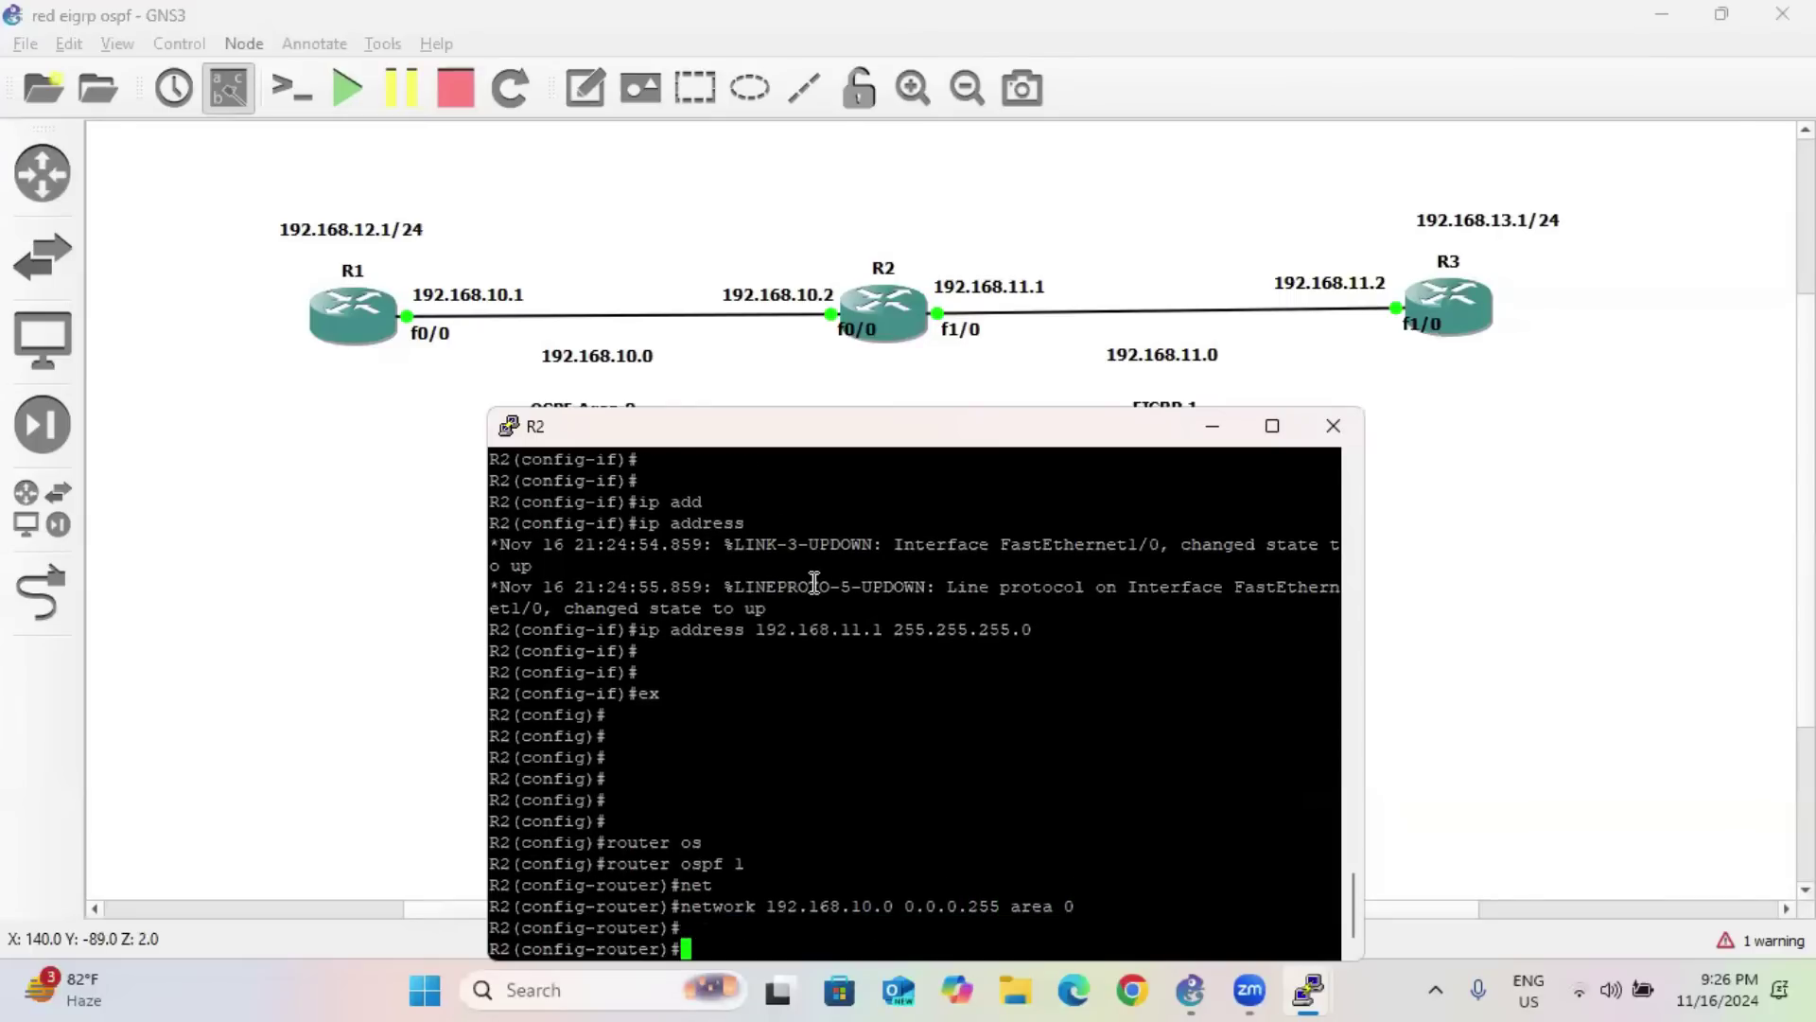
pyautogui.write('ex')
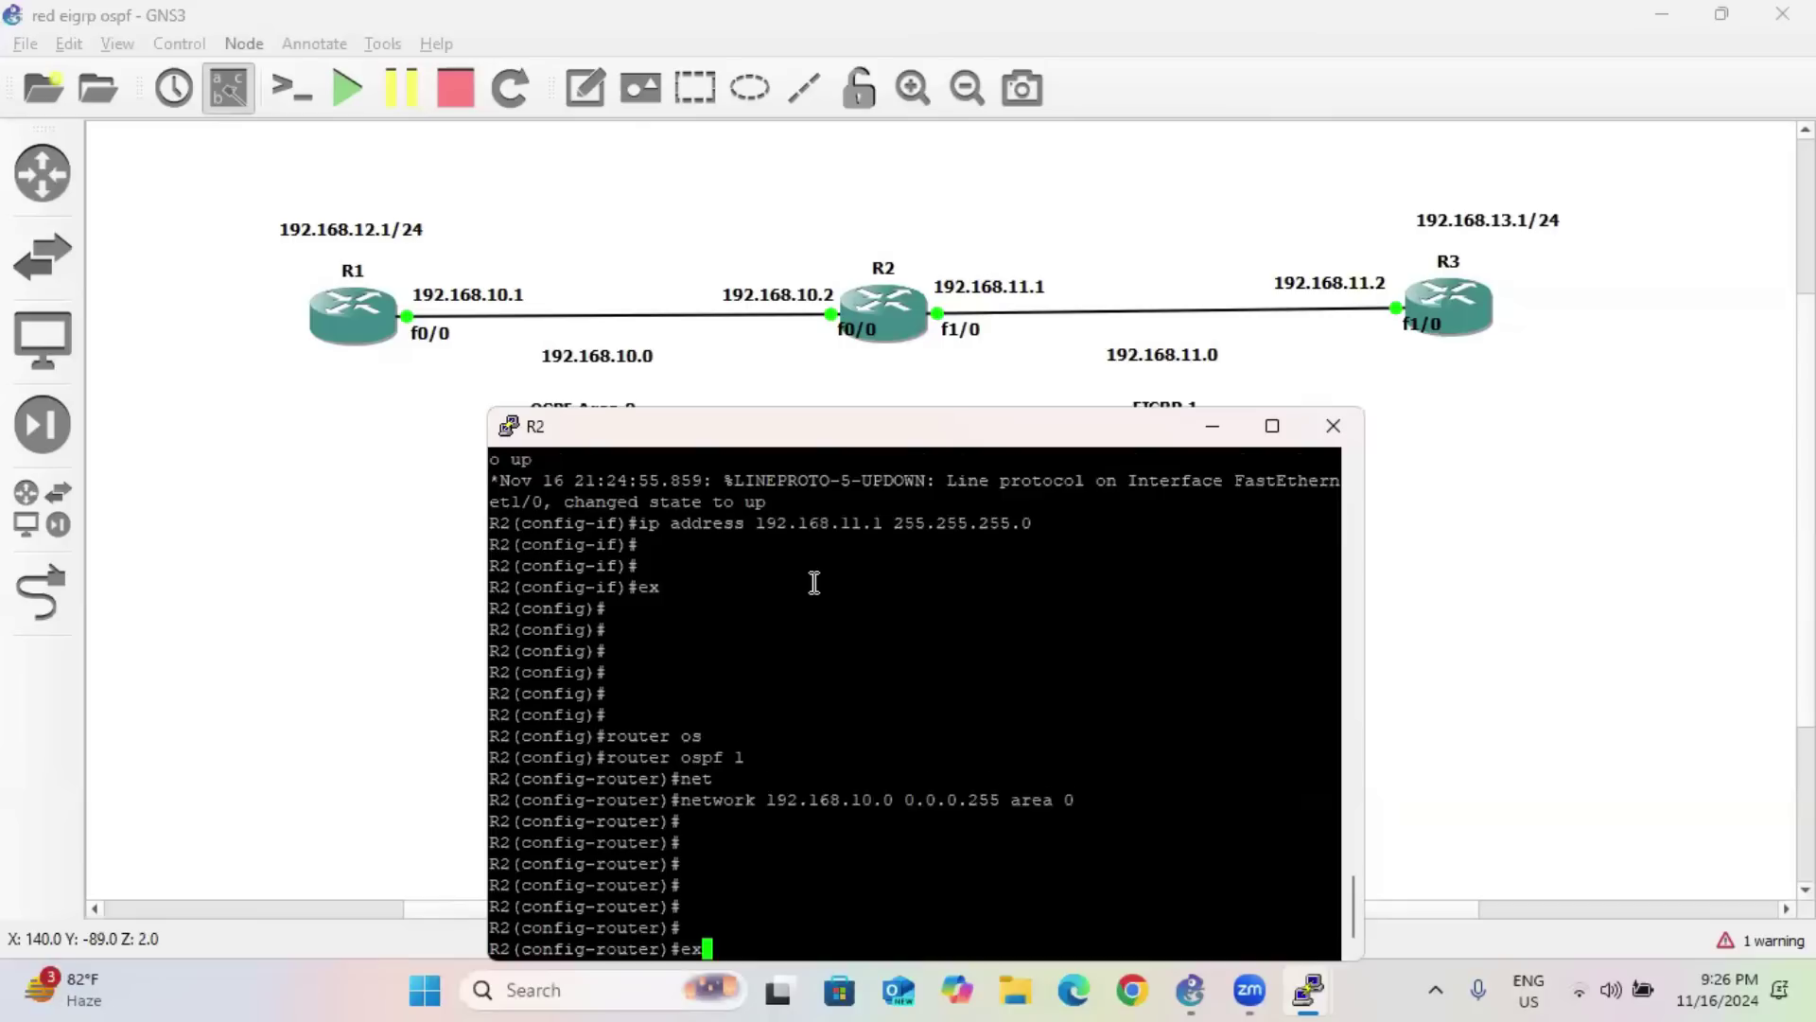
pyautogui.press('Return')
pyautogui.press('Return')
pyautogui.press('Return')
pyautogui.press('Return')
# Box-select the R2–R3 link's labels for reference, and enter EIGRP 1 configuration in R2's console.
pyautogui.moveTo(940, 190); pyautogui.dragTo(1291, 390)
pyautogui.hotkey('alt', 'Tab')
pyautogui.write('router ei')
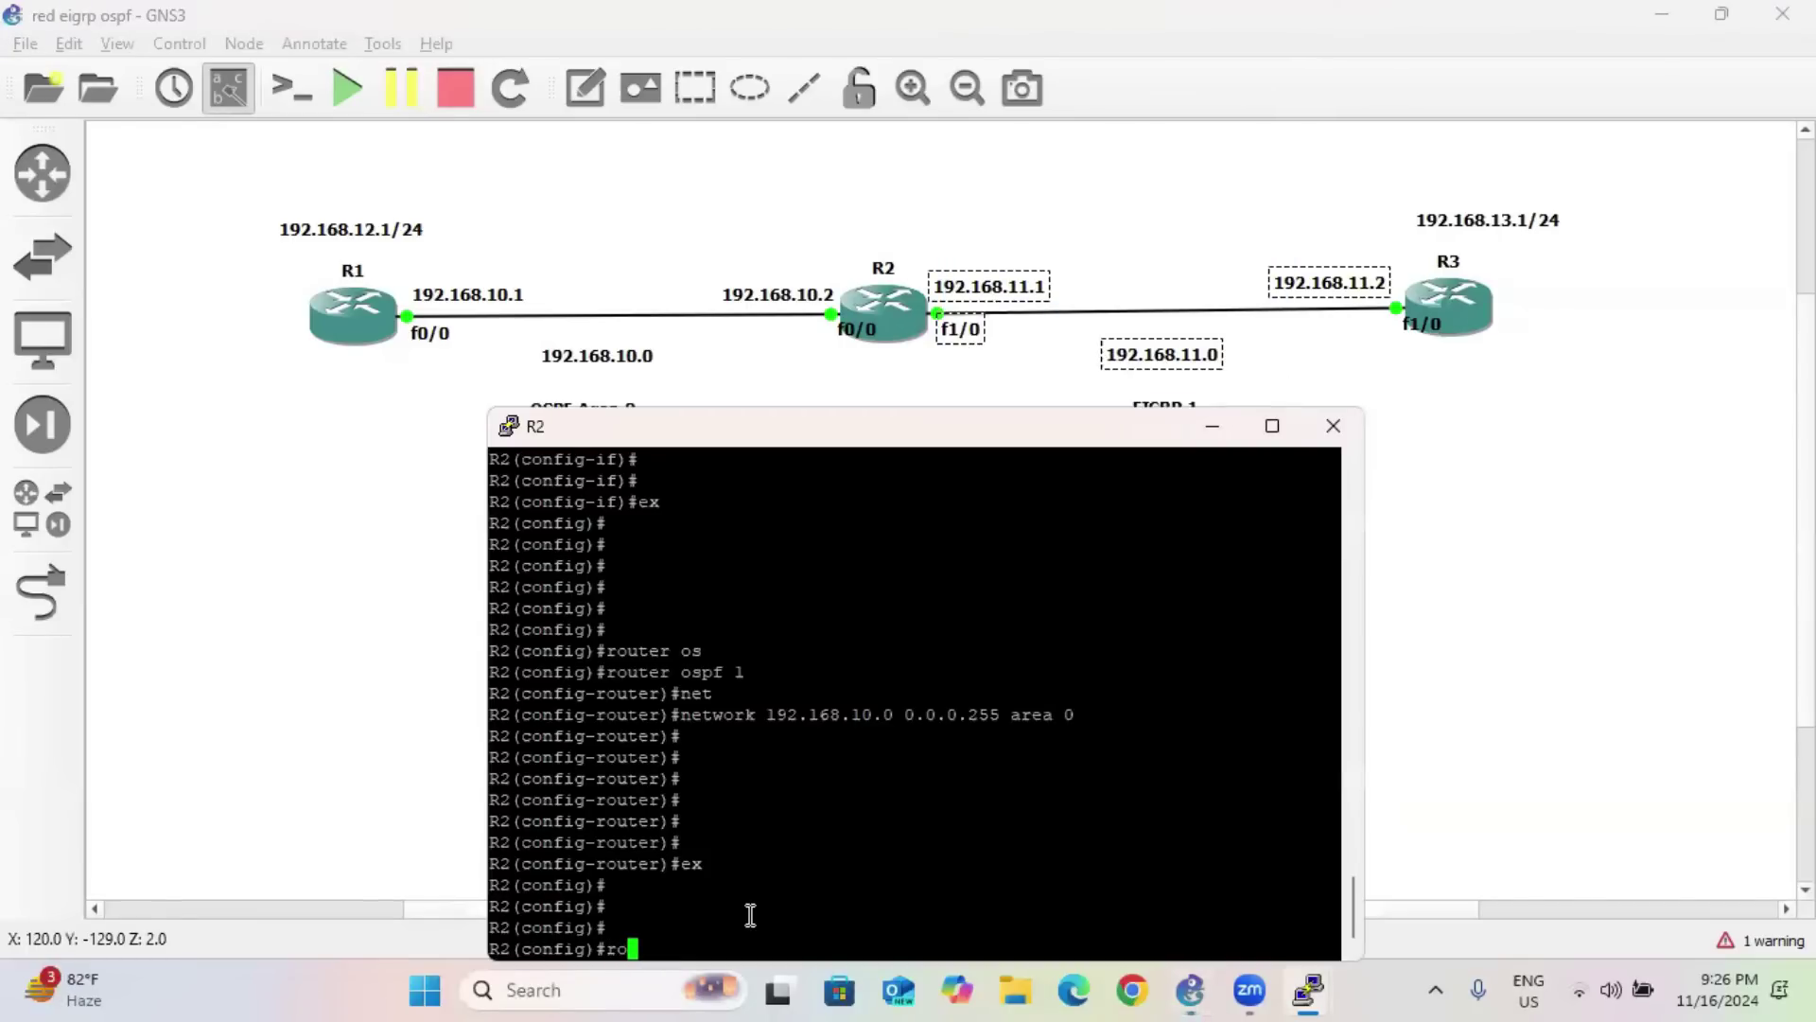
pyautogui.press('Tab')
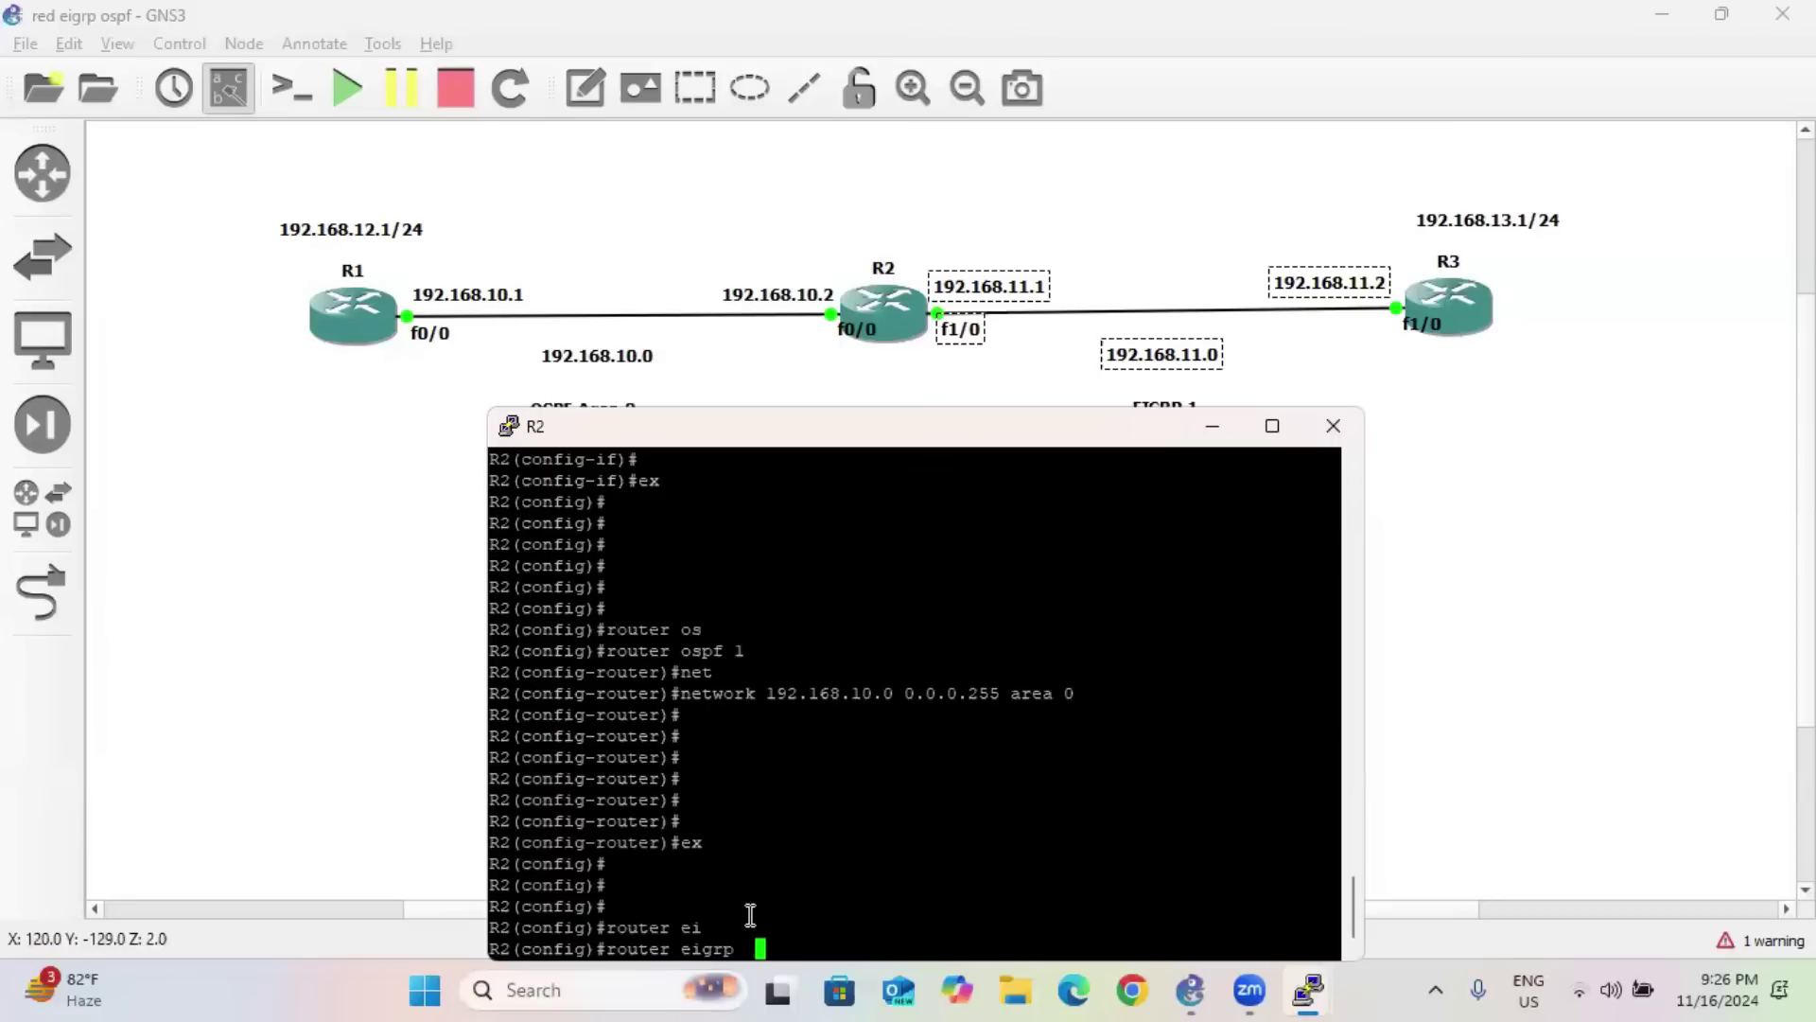
pyautogui.write('1')
pyautogui.press('Return')
# Advertise network 192.168.11.0 in EIGRP 1 on R2.
pyautogui.write('net')
pyautogui.press('Tab')
pyautogui.write('192.168')
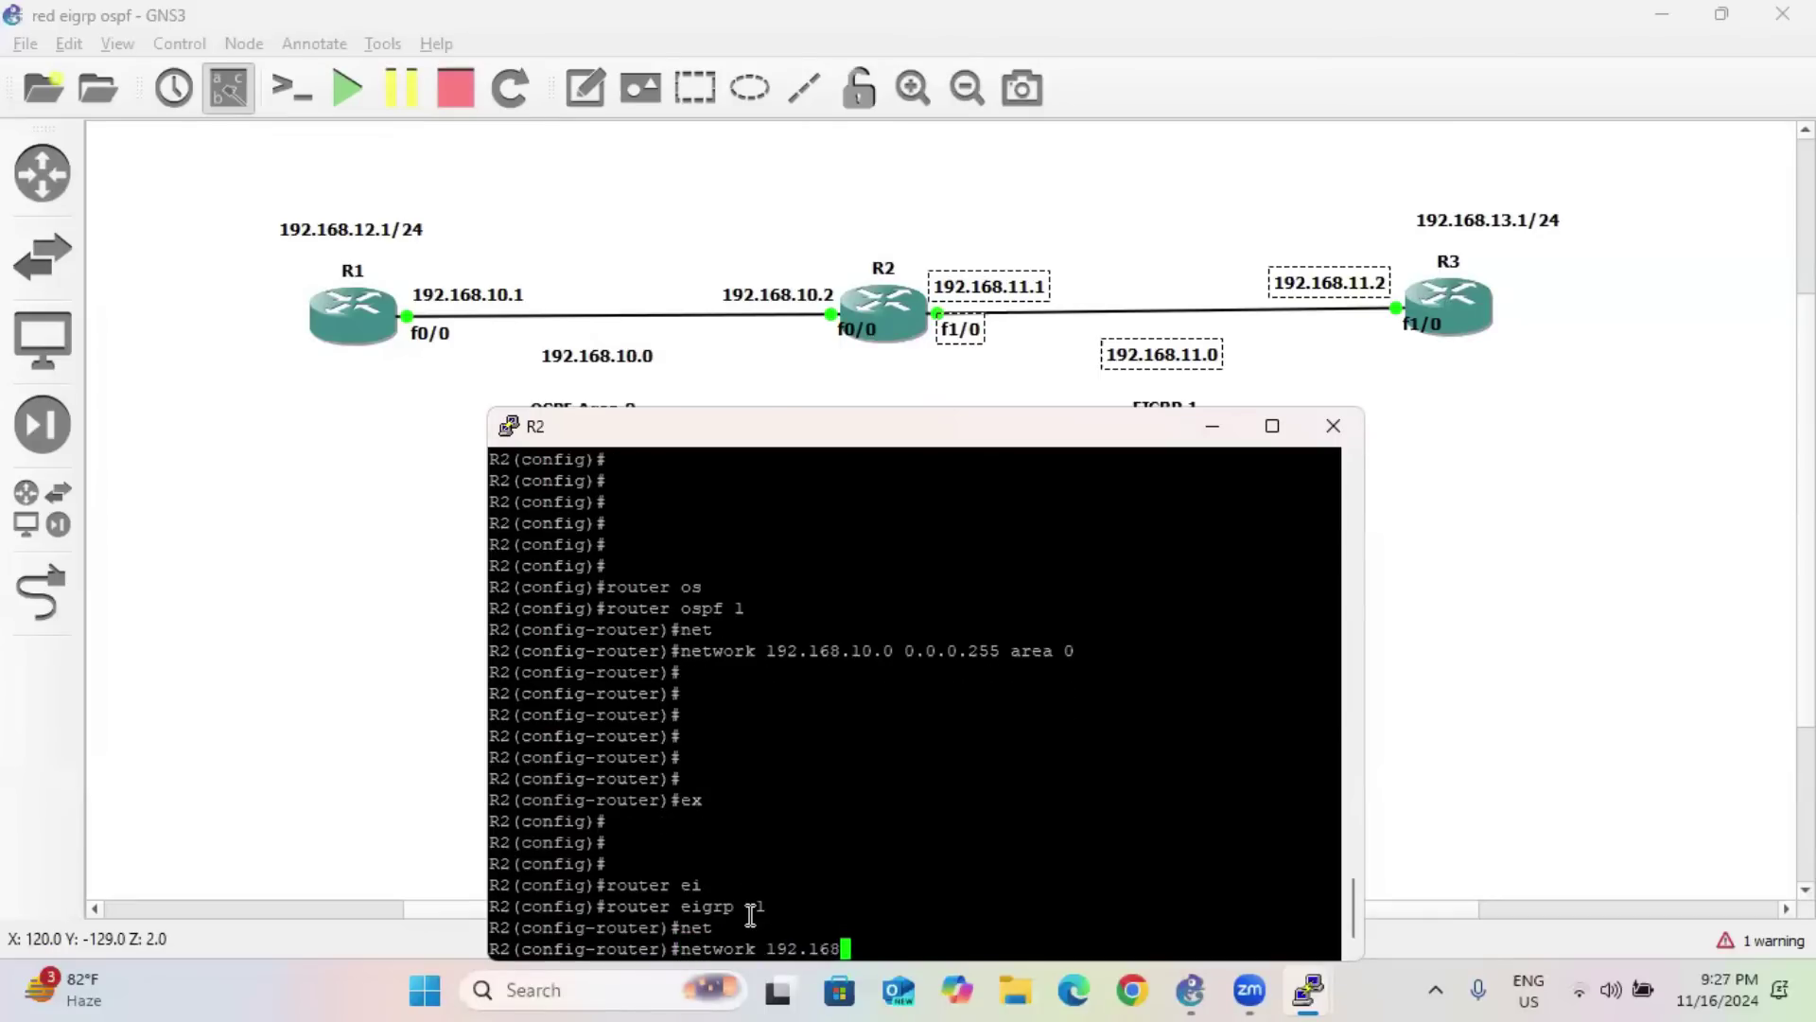
pyautogui.write('.11.0')
pyautogui.press('Return')
pyautogui.press('Return')
pyautogui.press('Return')
pyautogui.press('Return')
pyautogui.press('Return')
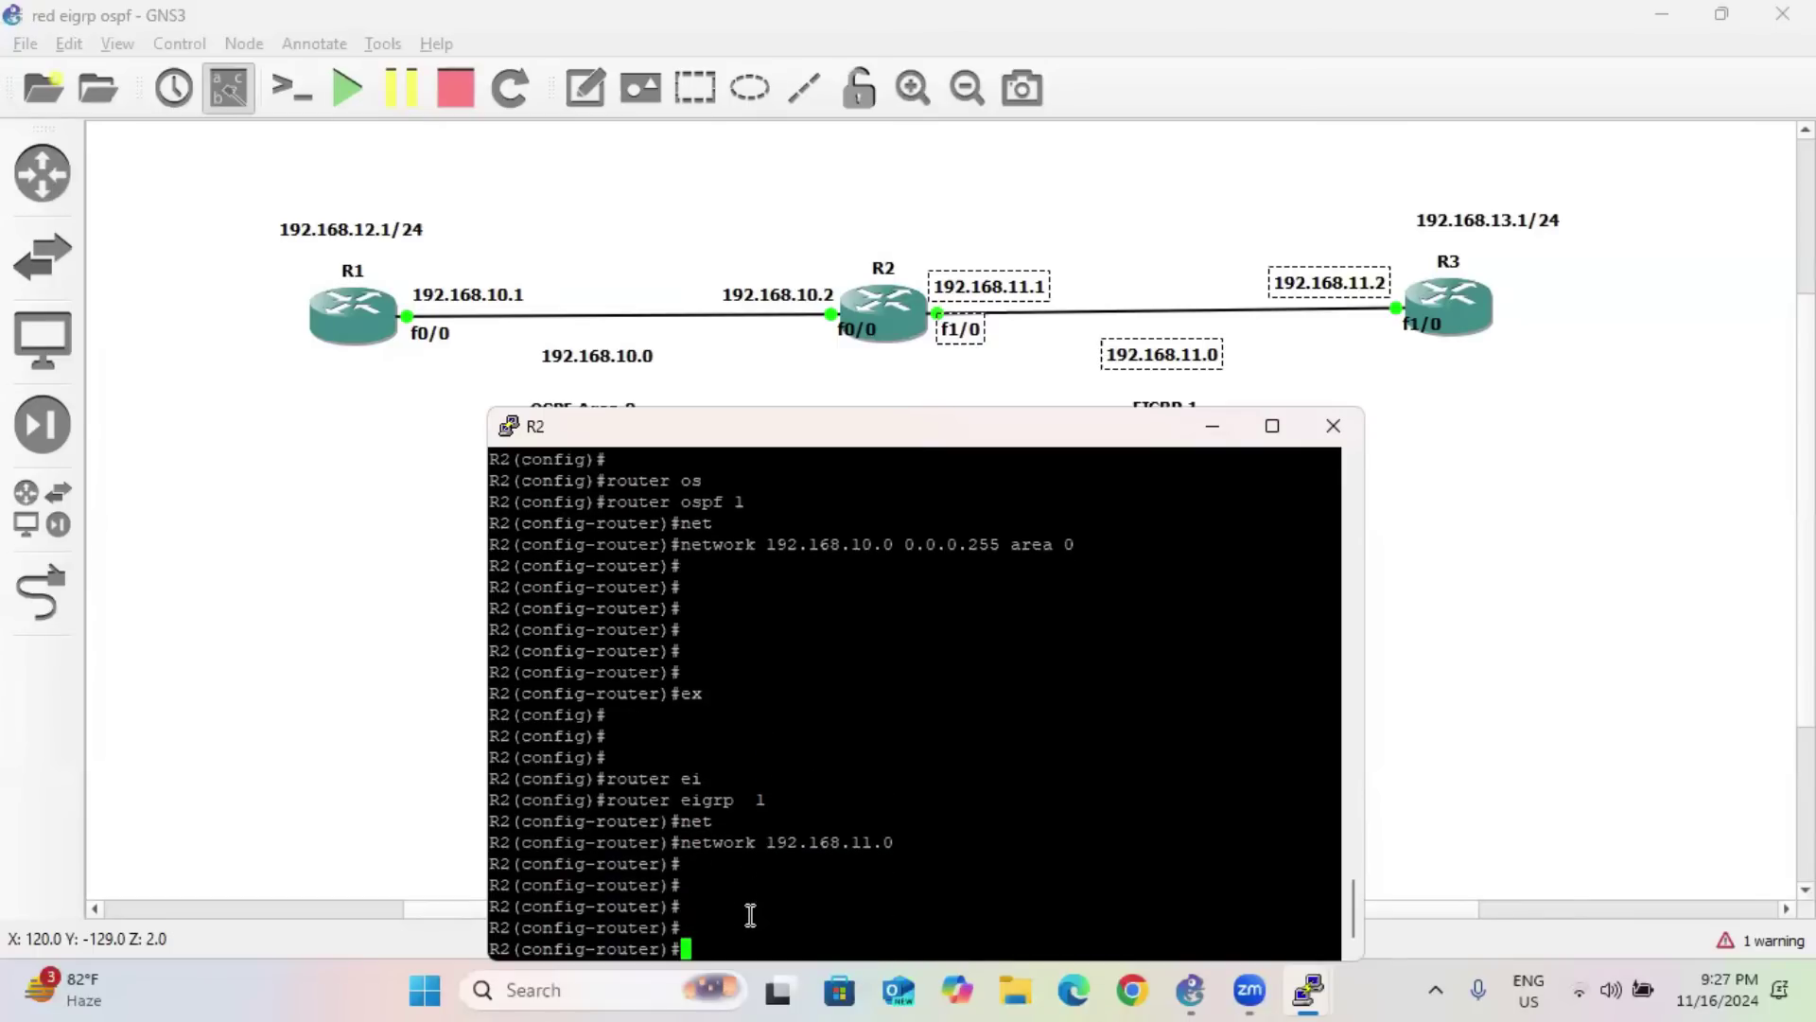
# Minimize R2's console, switch to R3's console and enter EIGRP 1 configuration.
pyautogui.click(1213, 427)
pyautogui.moveTo(1569, 176); pyautogui.dragTo(1429, 328)
pyautogui.hotkey('alt', 'Tab')
pyautogui.hotkey('alt', 'Tab')
pyautogui.hotkey('alt', 'Tab')
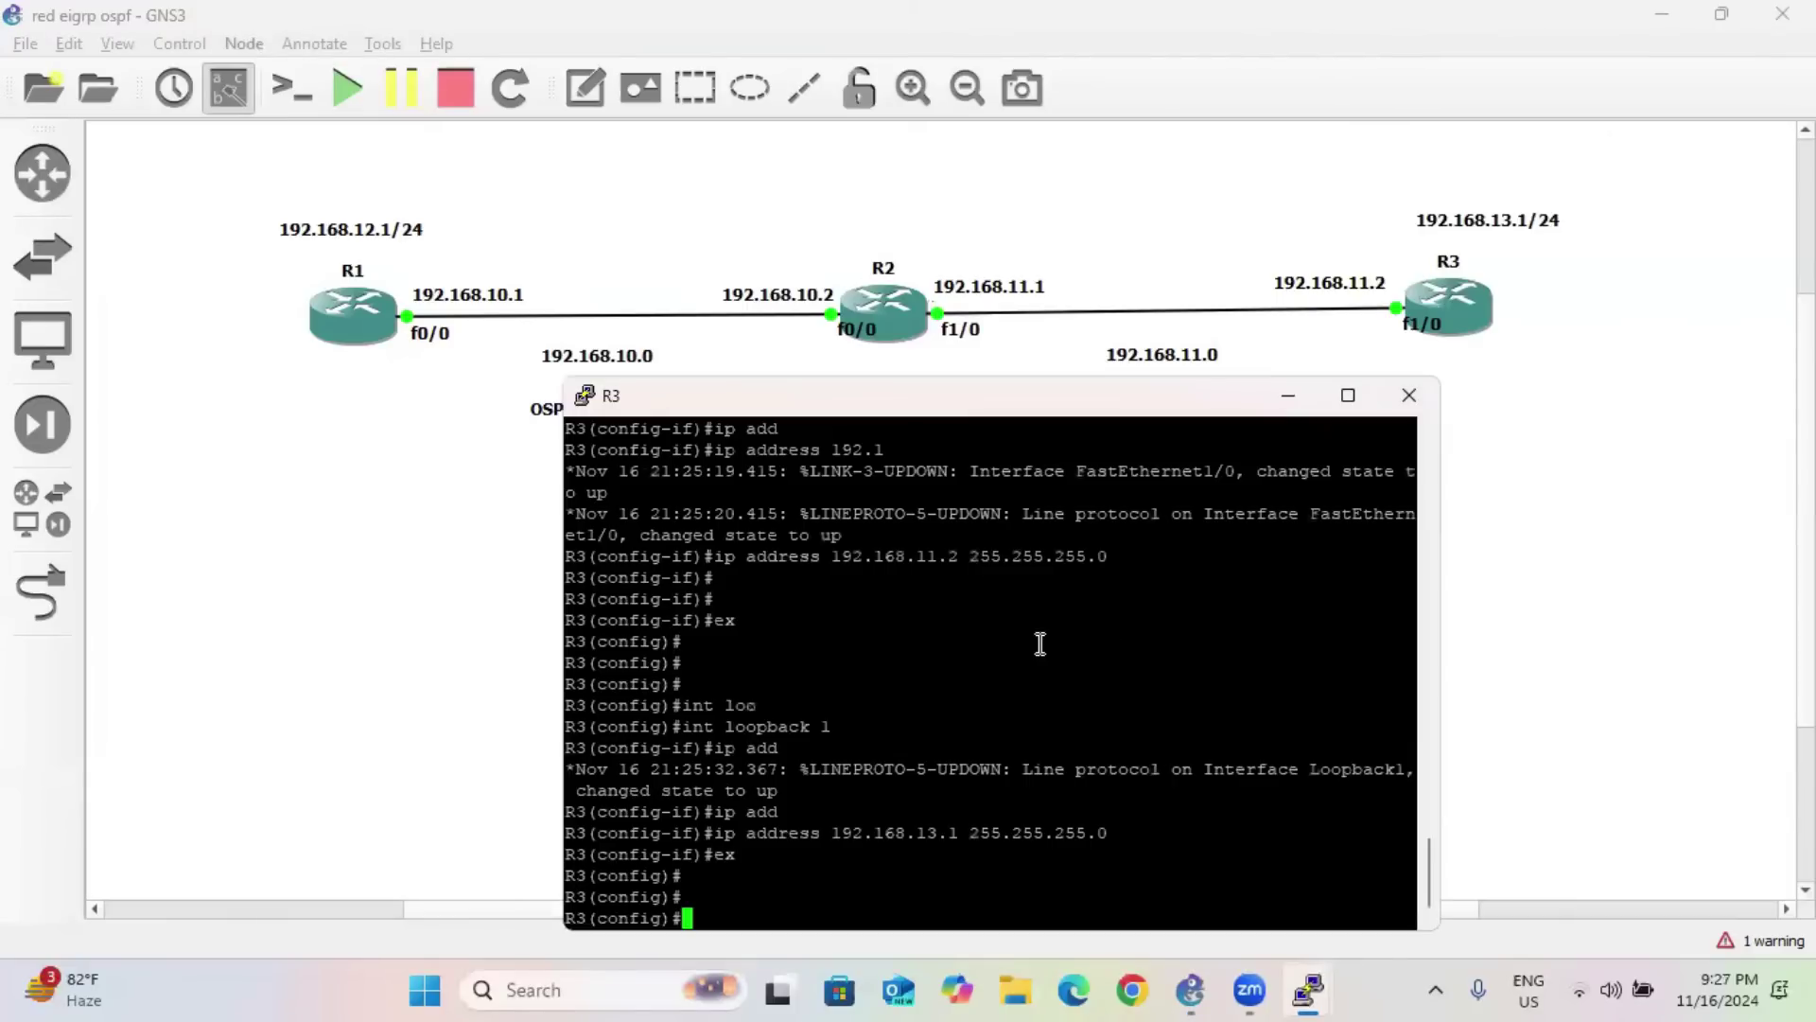
pyautogui.press('Return')
pyautogui.press('Return')
pyautogui.write('router eigrp  1')
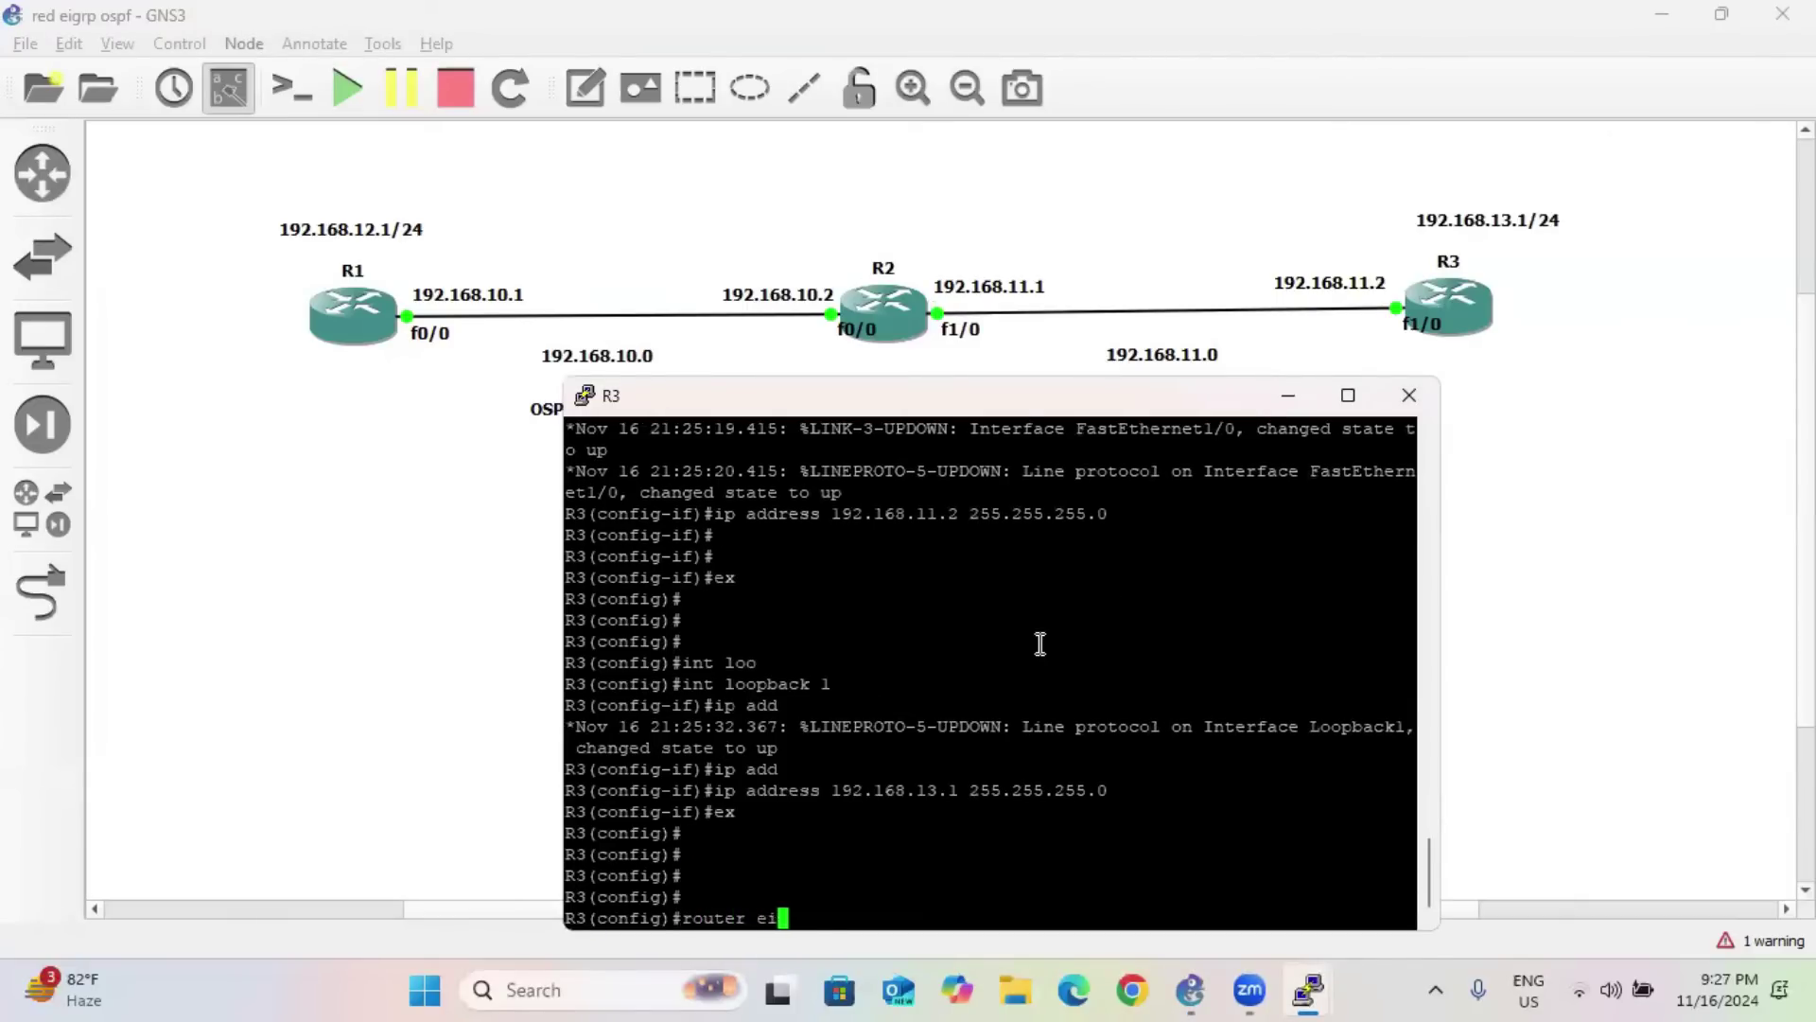
pyautogui.press('Tab')
pyautogui.write('1')
pyautogui.press('Return')
# Advertise network 192.168.11.0 in EIGRP 1 on R3.
pyautogui.write('net')
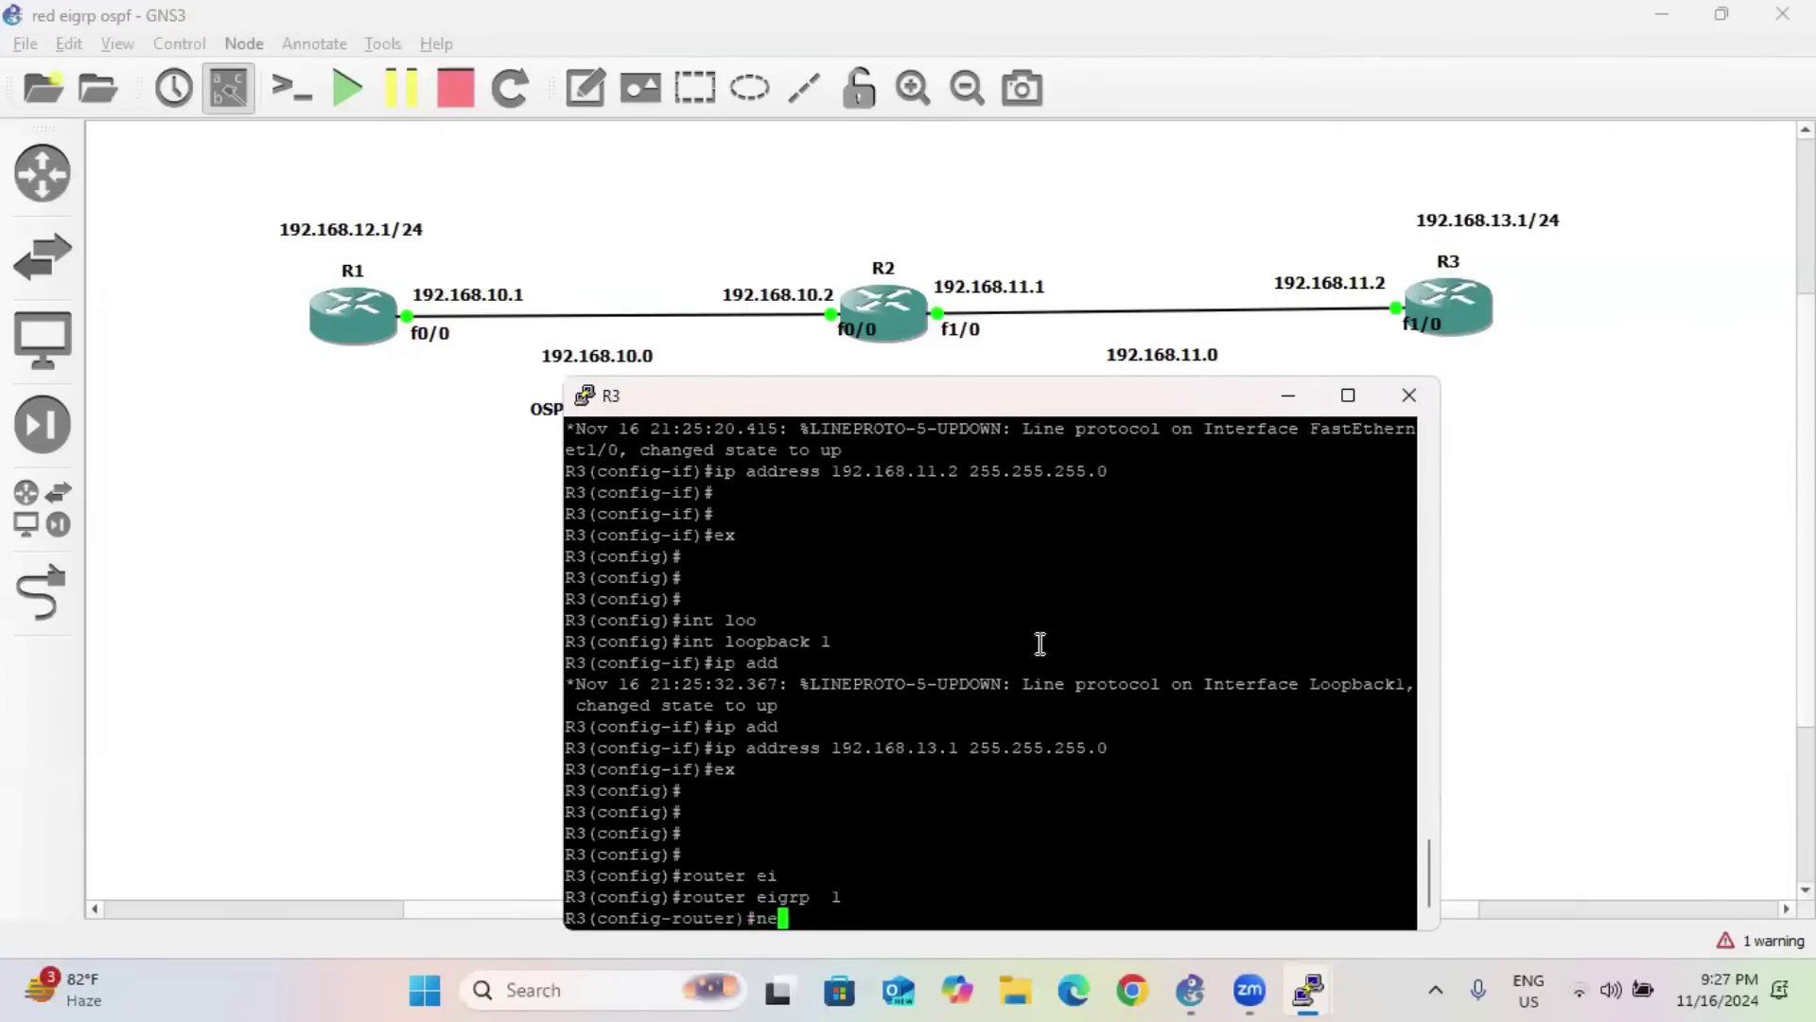
pyautogui.press('Tab')
pyautogui.write('192.16')
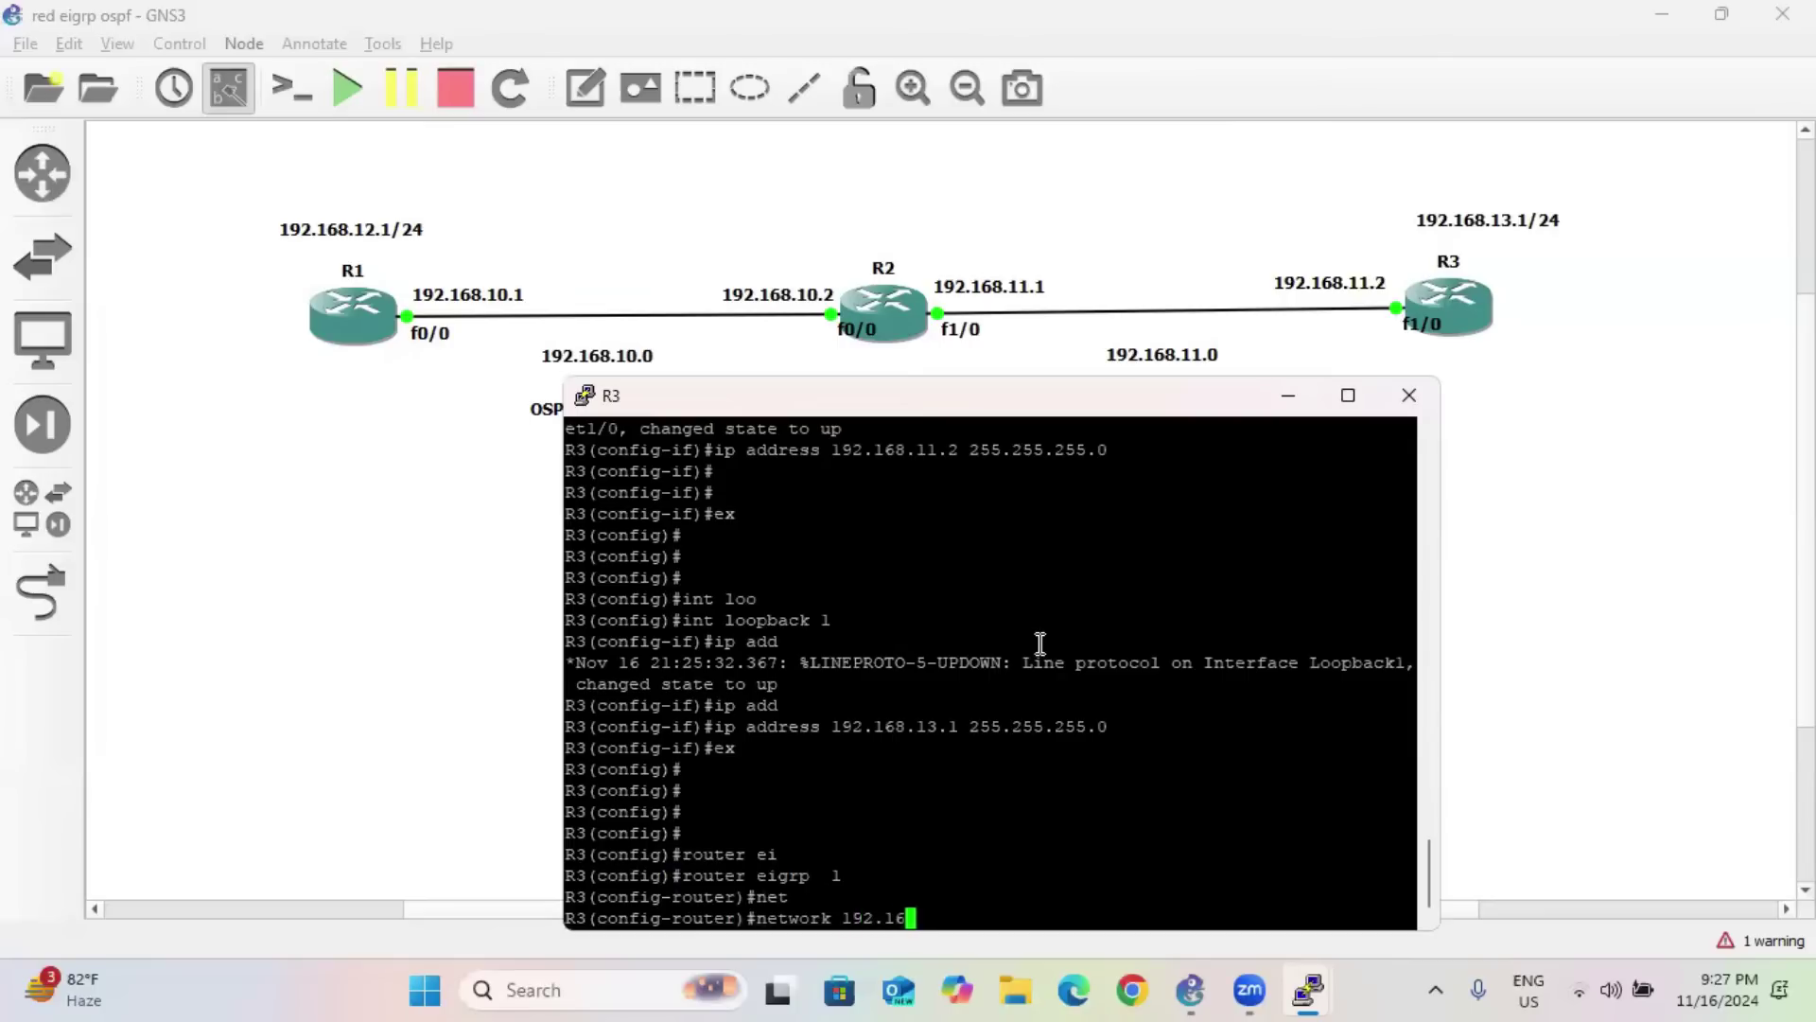
pyautogui.write('8.11.0')
pyautogui.press('Return')
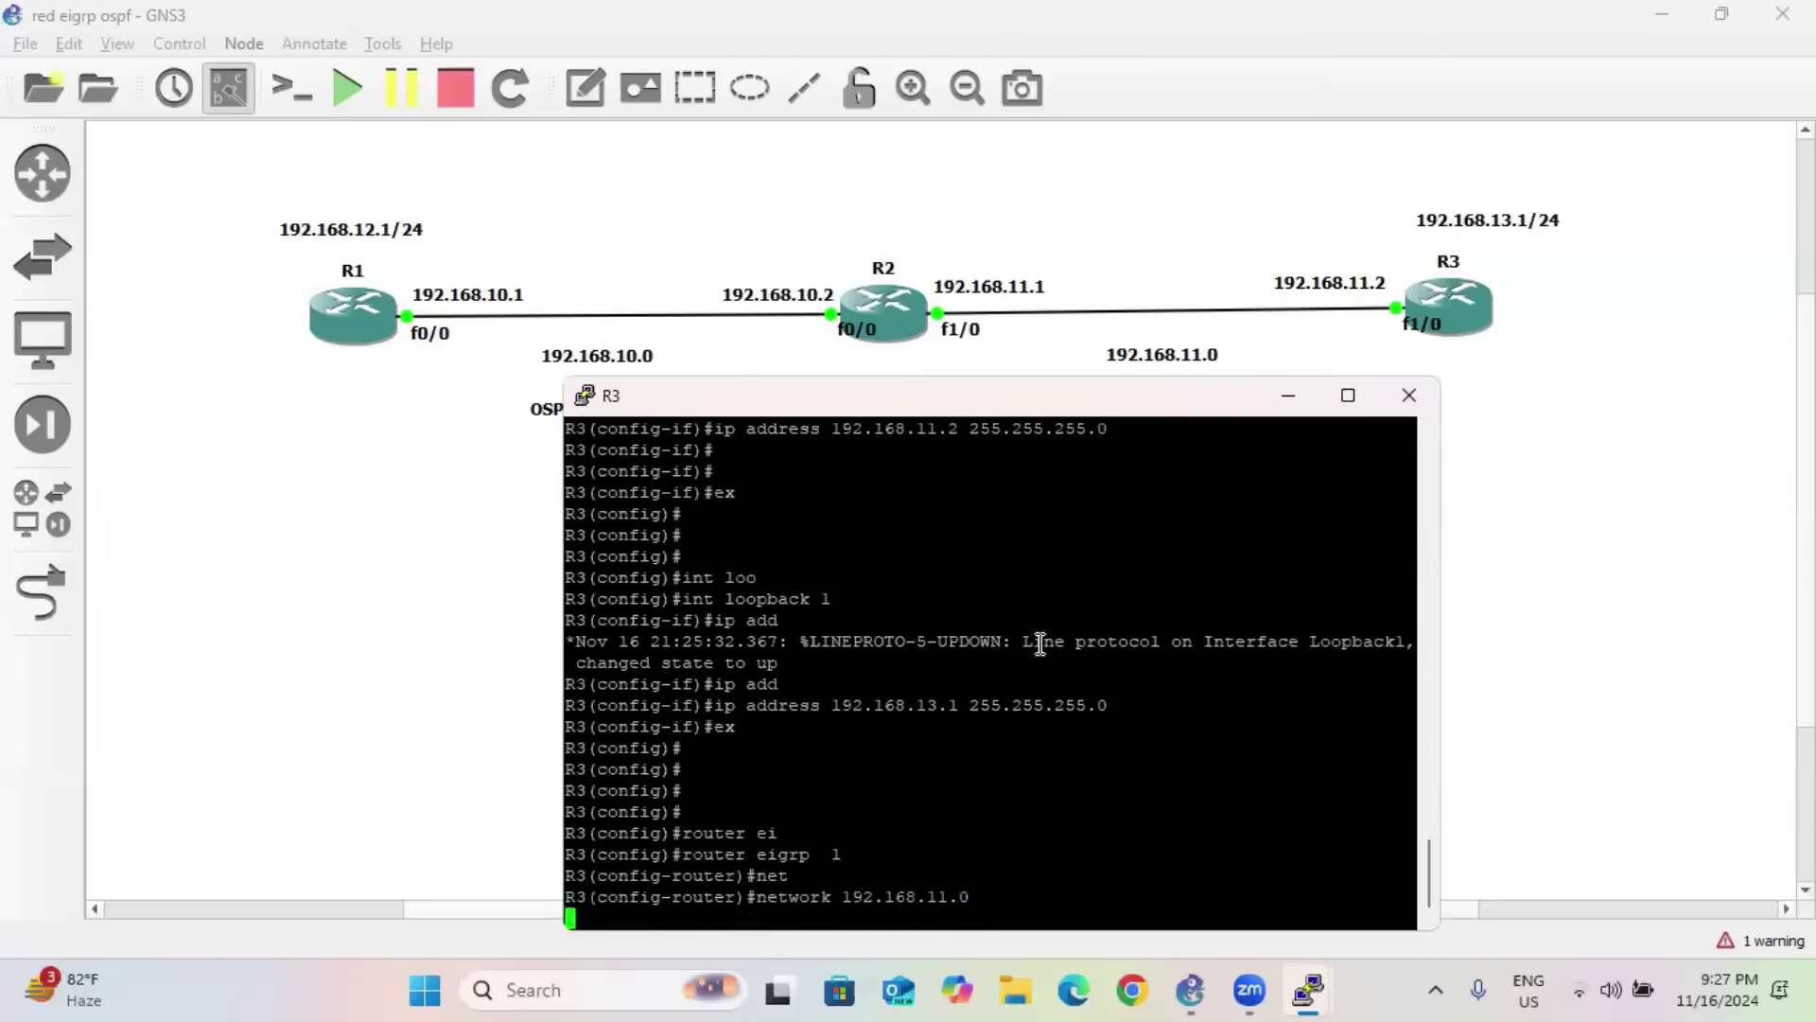
# Advertise network 192.168.13.0 in EIGRP 1 on R3 by reusing the previous command, and exit router configuration.
pyautogui.press('Up')
pyautogui.press('Left')
pyautogui.press('Left')
pyautogui.press('BackSpace')
pyautogui.write('3')
pyautogui.press('Return')
pyautogui.press('Return')
pyautogui.press('Return')
pyautogui.press('Return')
pyautogui.press('Return')
pyautogui.write('ex')
pyautogui.press('Return')
pyautogui.press('Return')
pyautogui.press('Return')
pyautogui.press('Return')
pyautogui.press('Return')
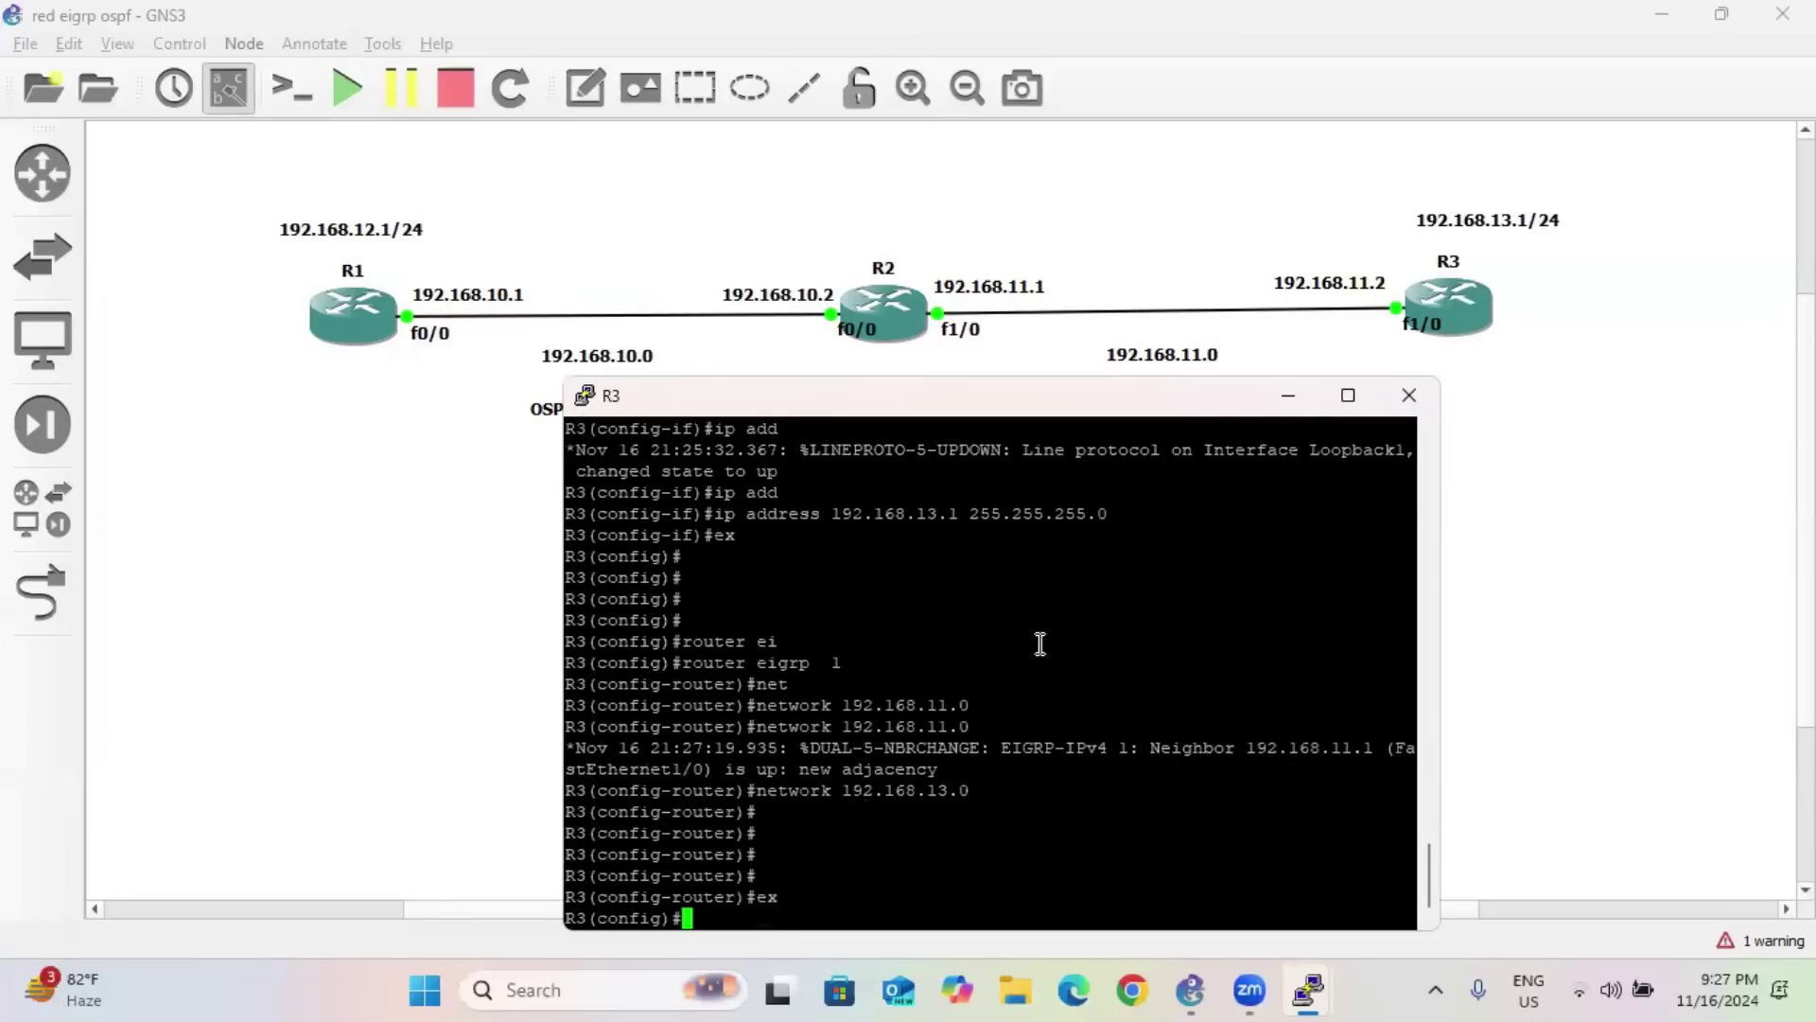
# Minimize R3's console and box-select the topology's OSPF Area 0 side from R1 to R2 to review it.
pyautogui.click(1287, 394)
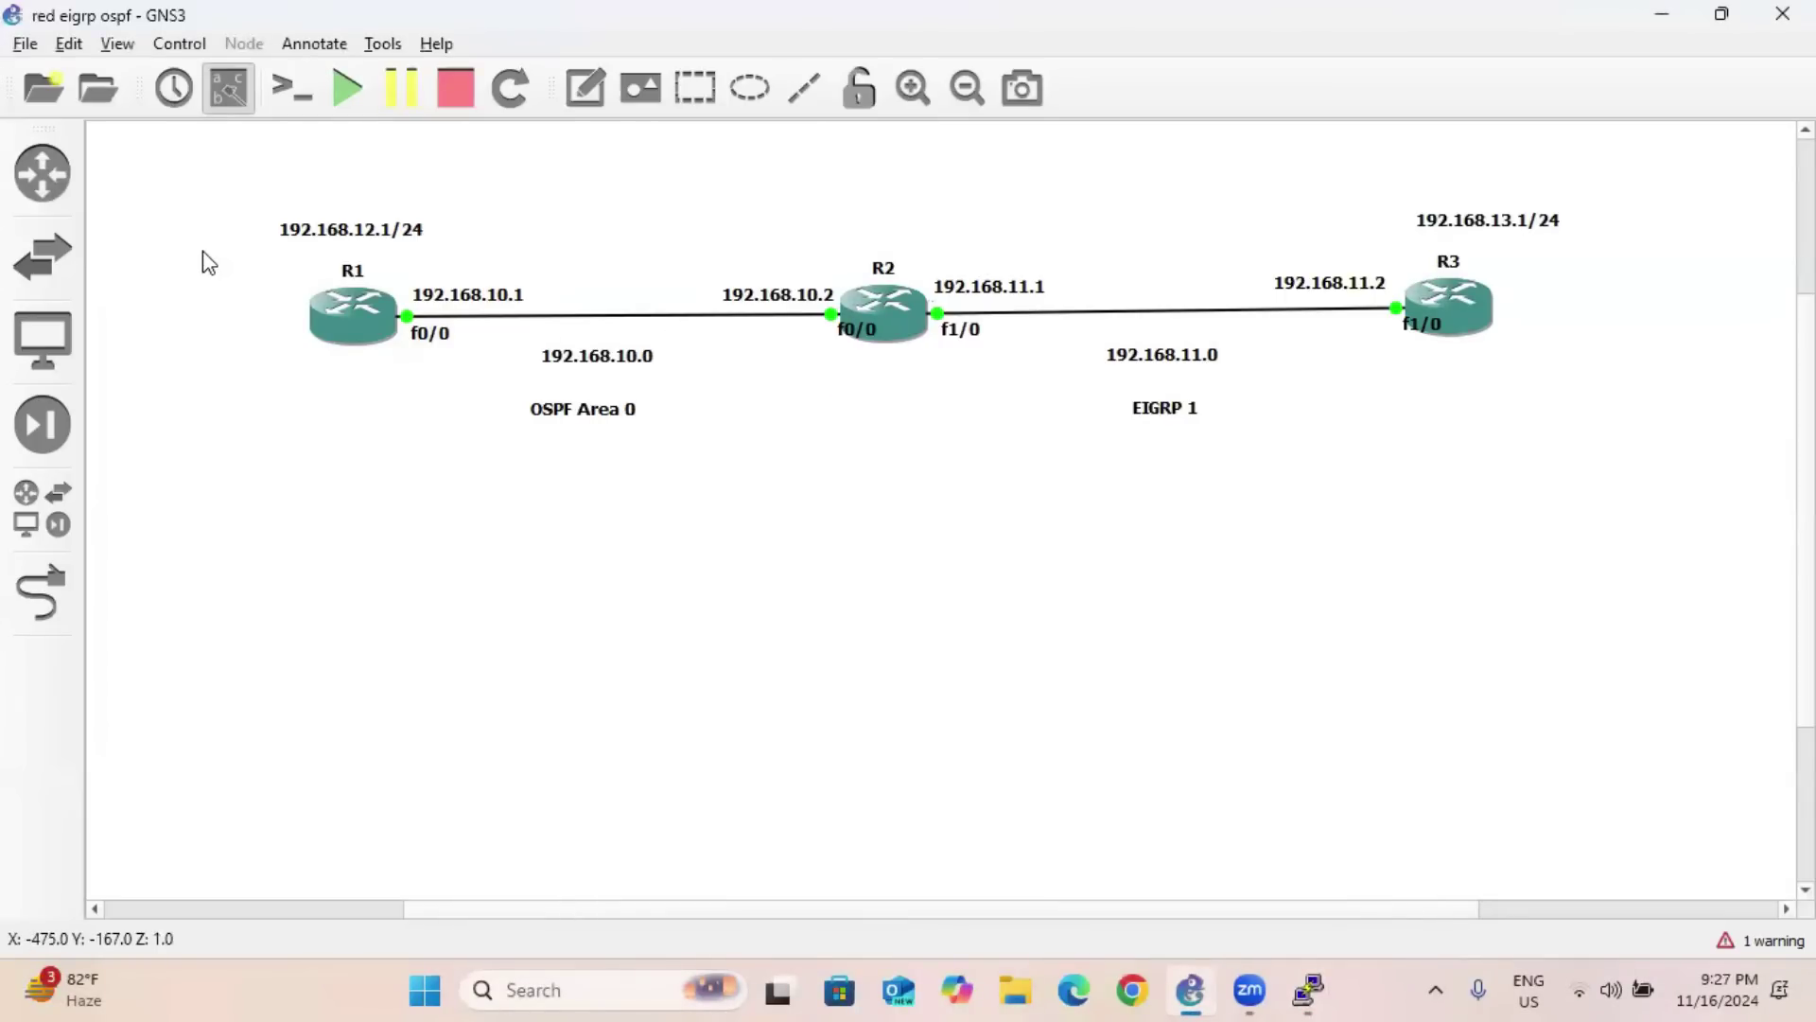
pyautogui.moveTo(250, 178); pyautogui.dragTo(895, 430)
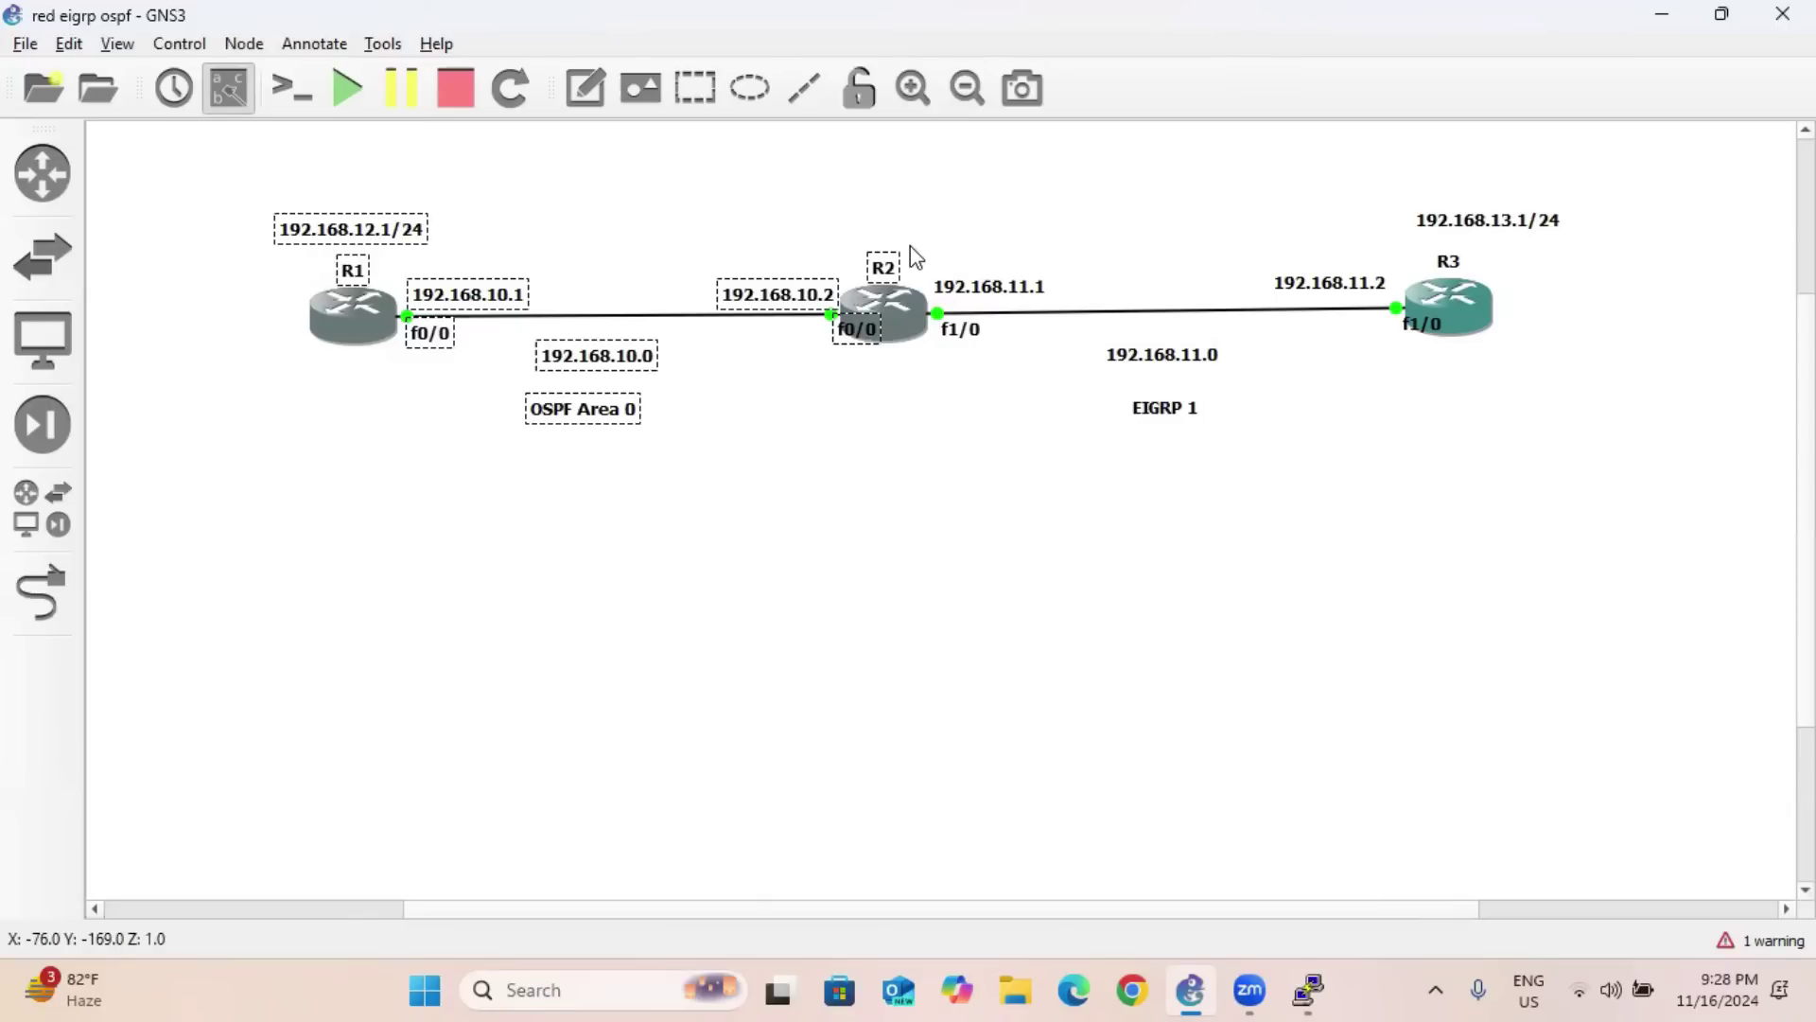
pyautogui.click(923, 370)
# Return to R2's console, exit EIGRP configuration and enter configuration of OSPF process 1.
pyautogui.hotkey('alt', 'Tab')
pyautogui.press('Tab')
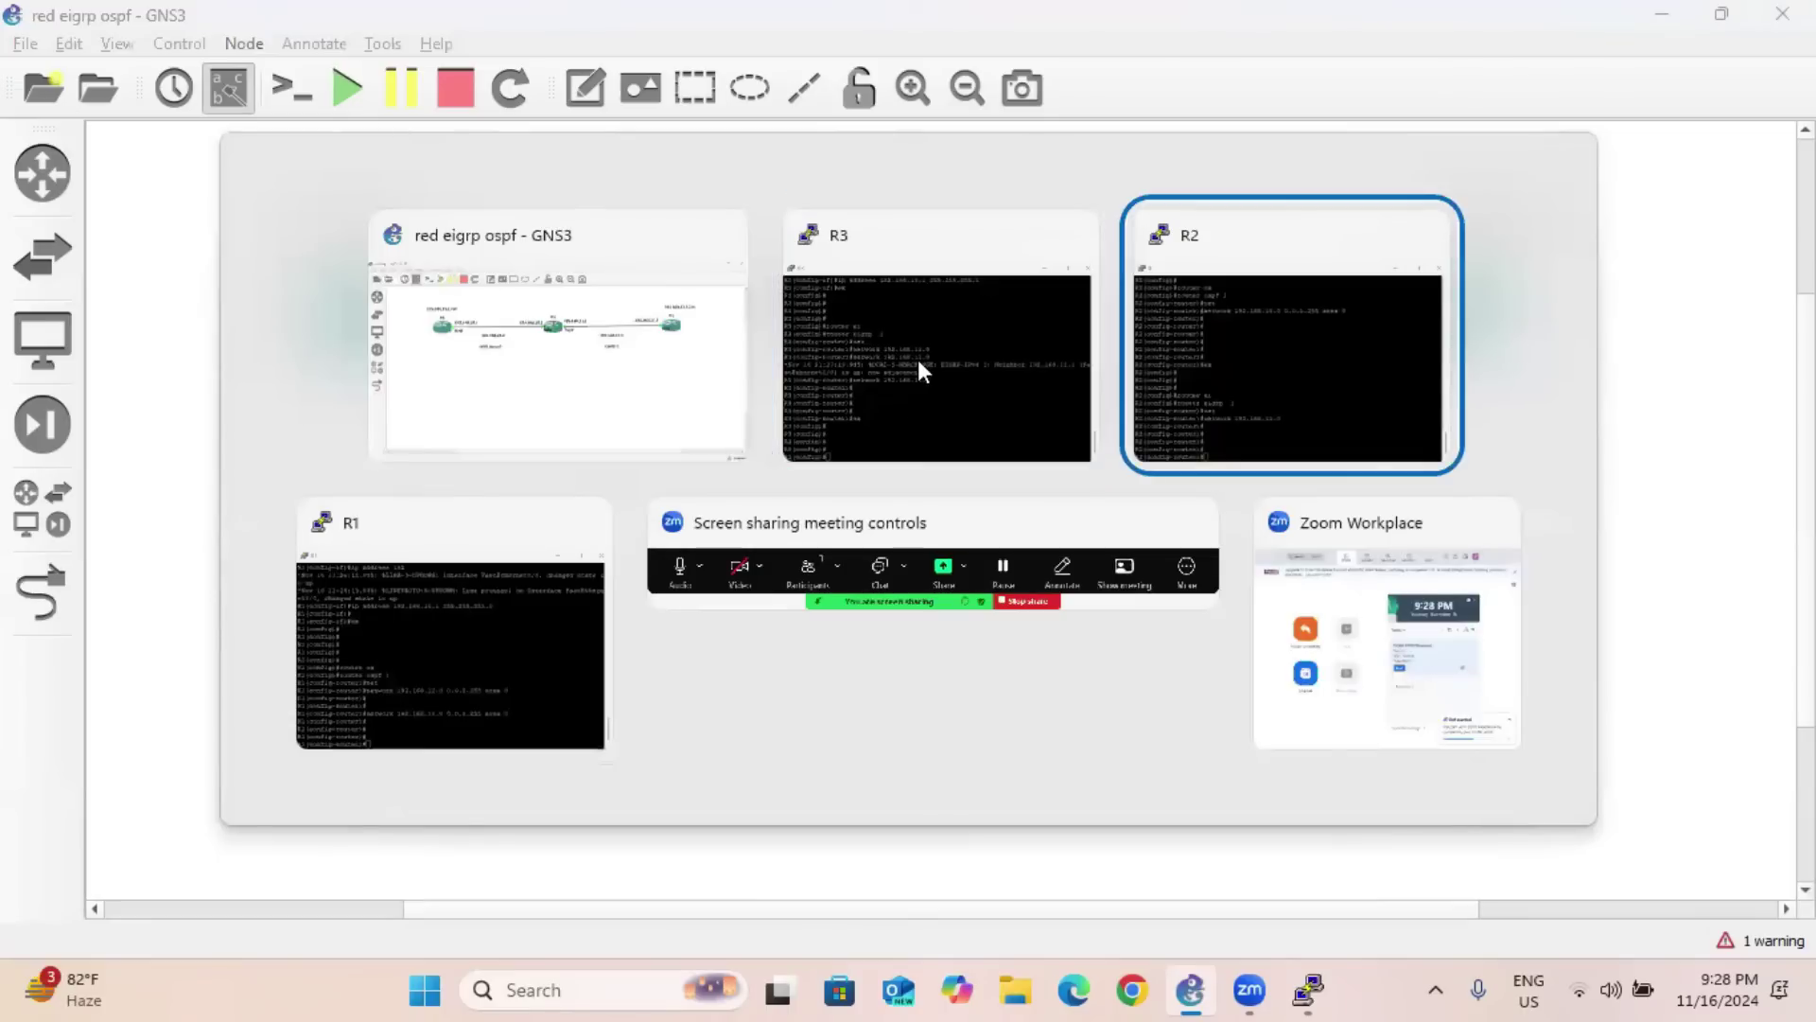
pyautogui.press('Return')
pyautogui.press('Return')
pyautogui.press('Return')
pyautogui.write('e')
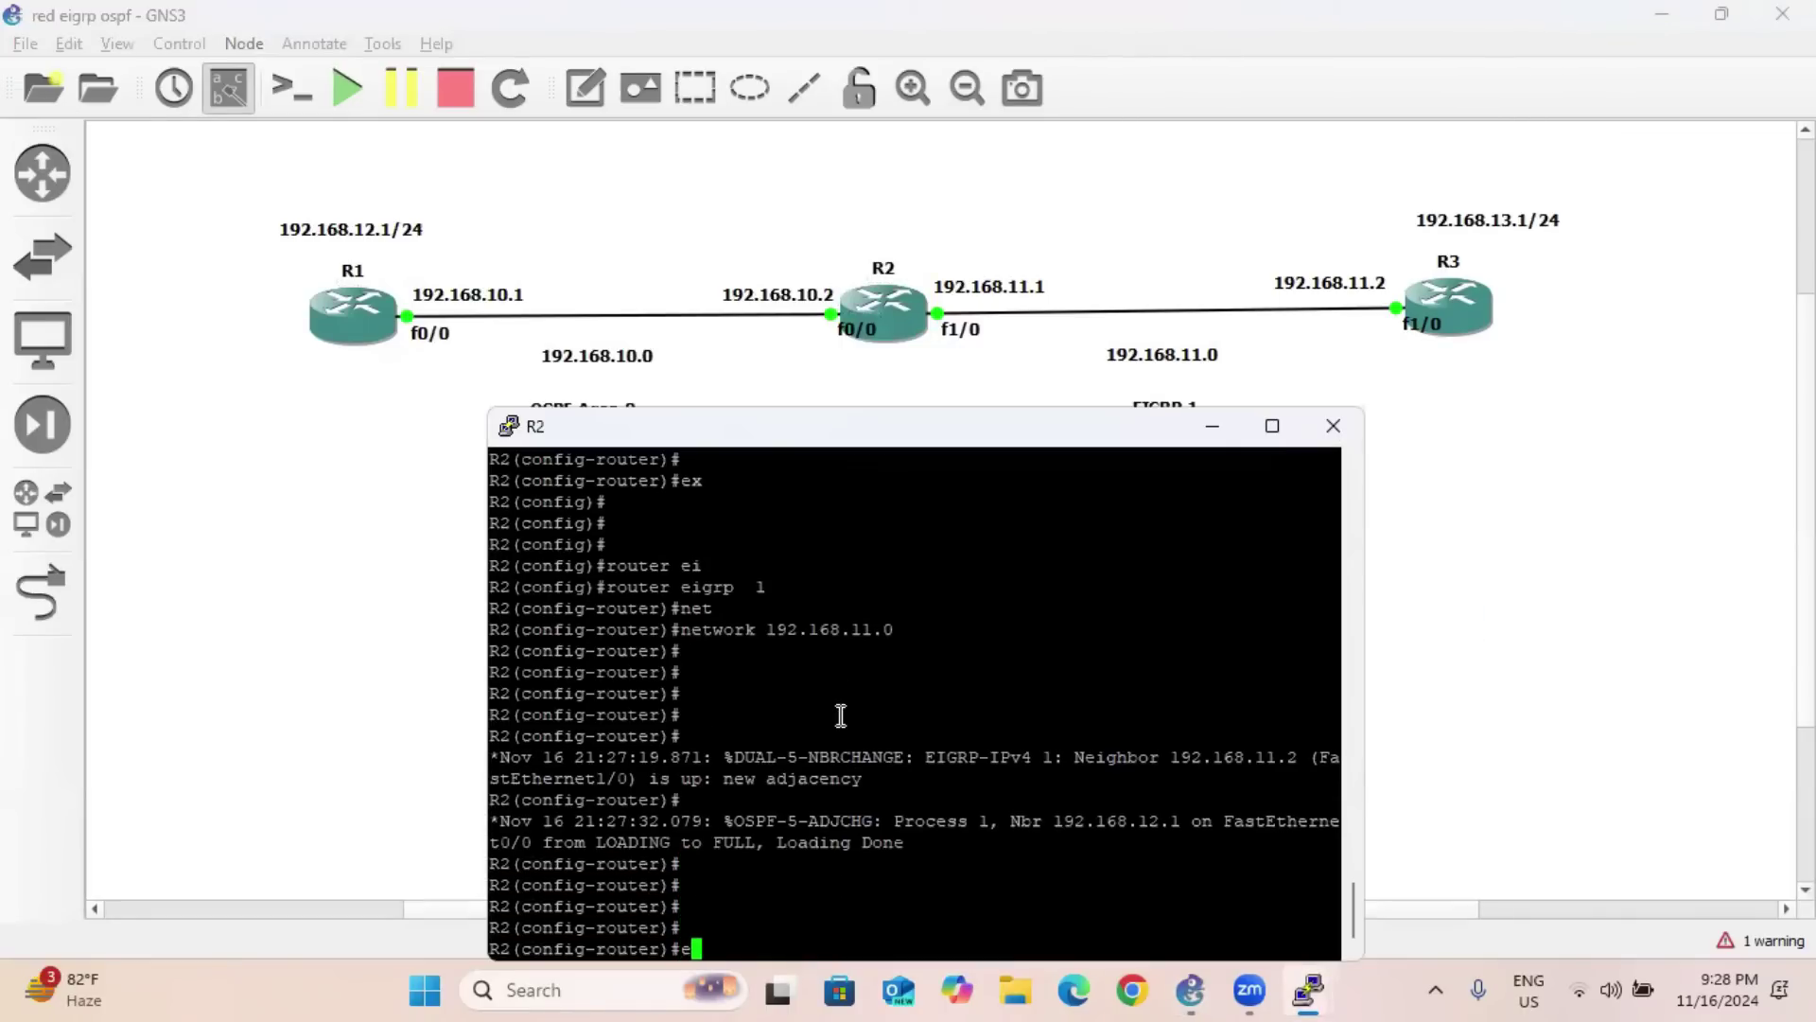
pyautogui.write('x')
pyautogui.press('Return')
pyautogui.press('Return')
pyautogui.write('router os')
pyautogui.press('Tab')
pyautogui.write('1')
pyautogui.press('Return')
# Redistribute EIGRP 1 into R2's OSPF process 1 with the subnets option.
pyautogui.write('red')
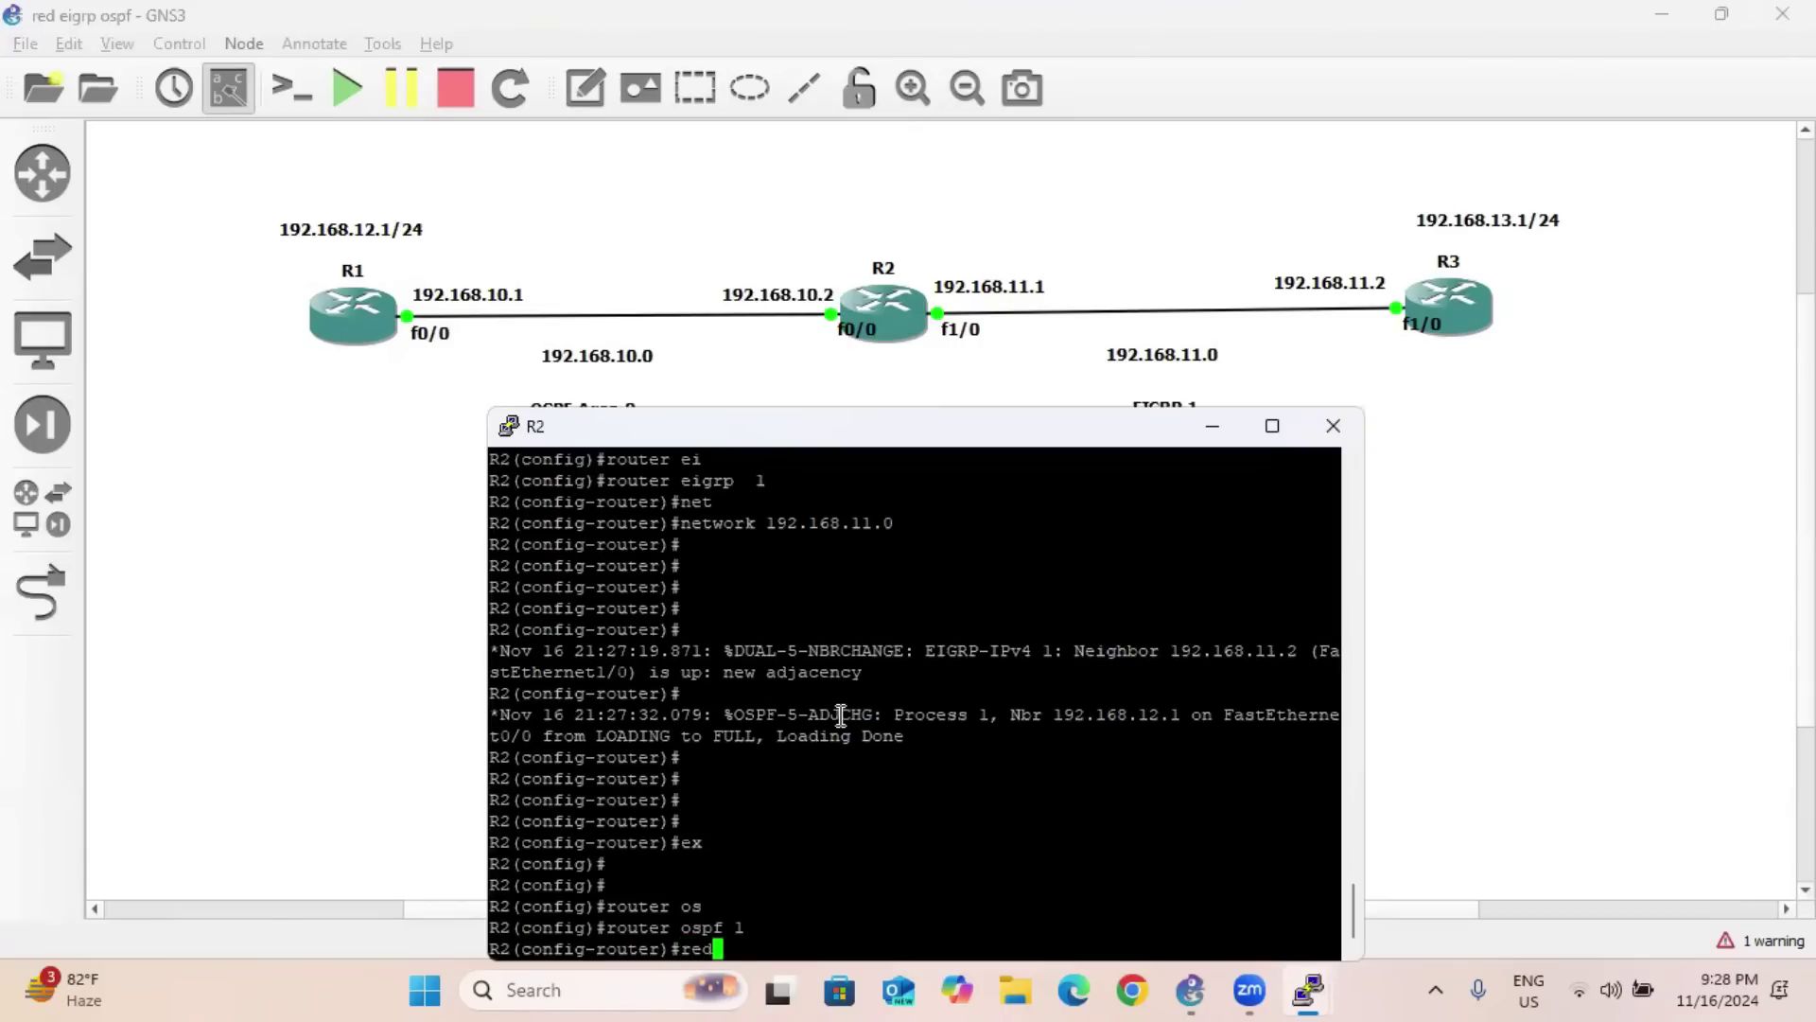
pyautogui.press('Tab')
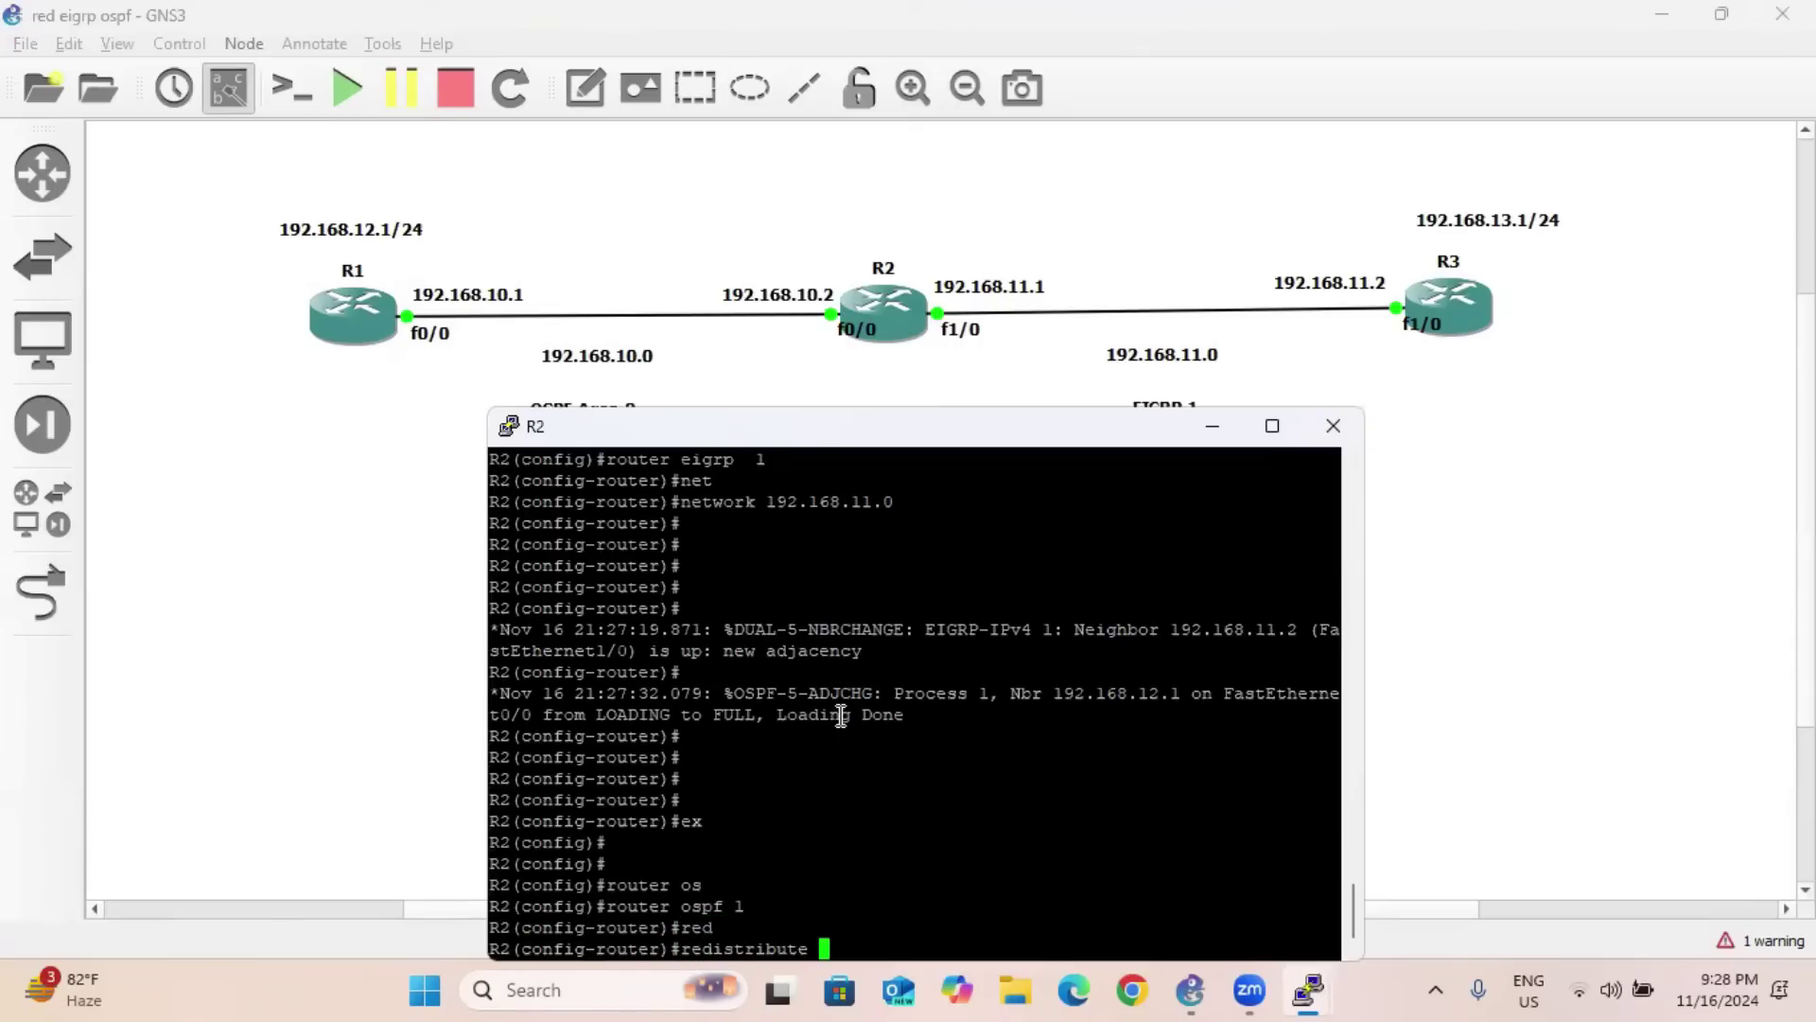
pyautogui.write('ei')
pyautogui.press('Tab')
pyautogui.write('1')
pyautogui.press('Tab')
pyautogui.write('su')
pyautogui.press('Tab')
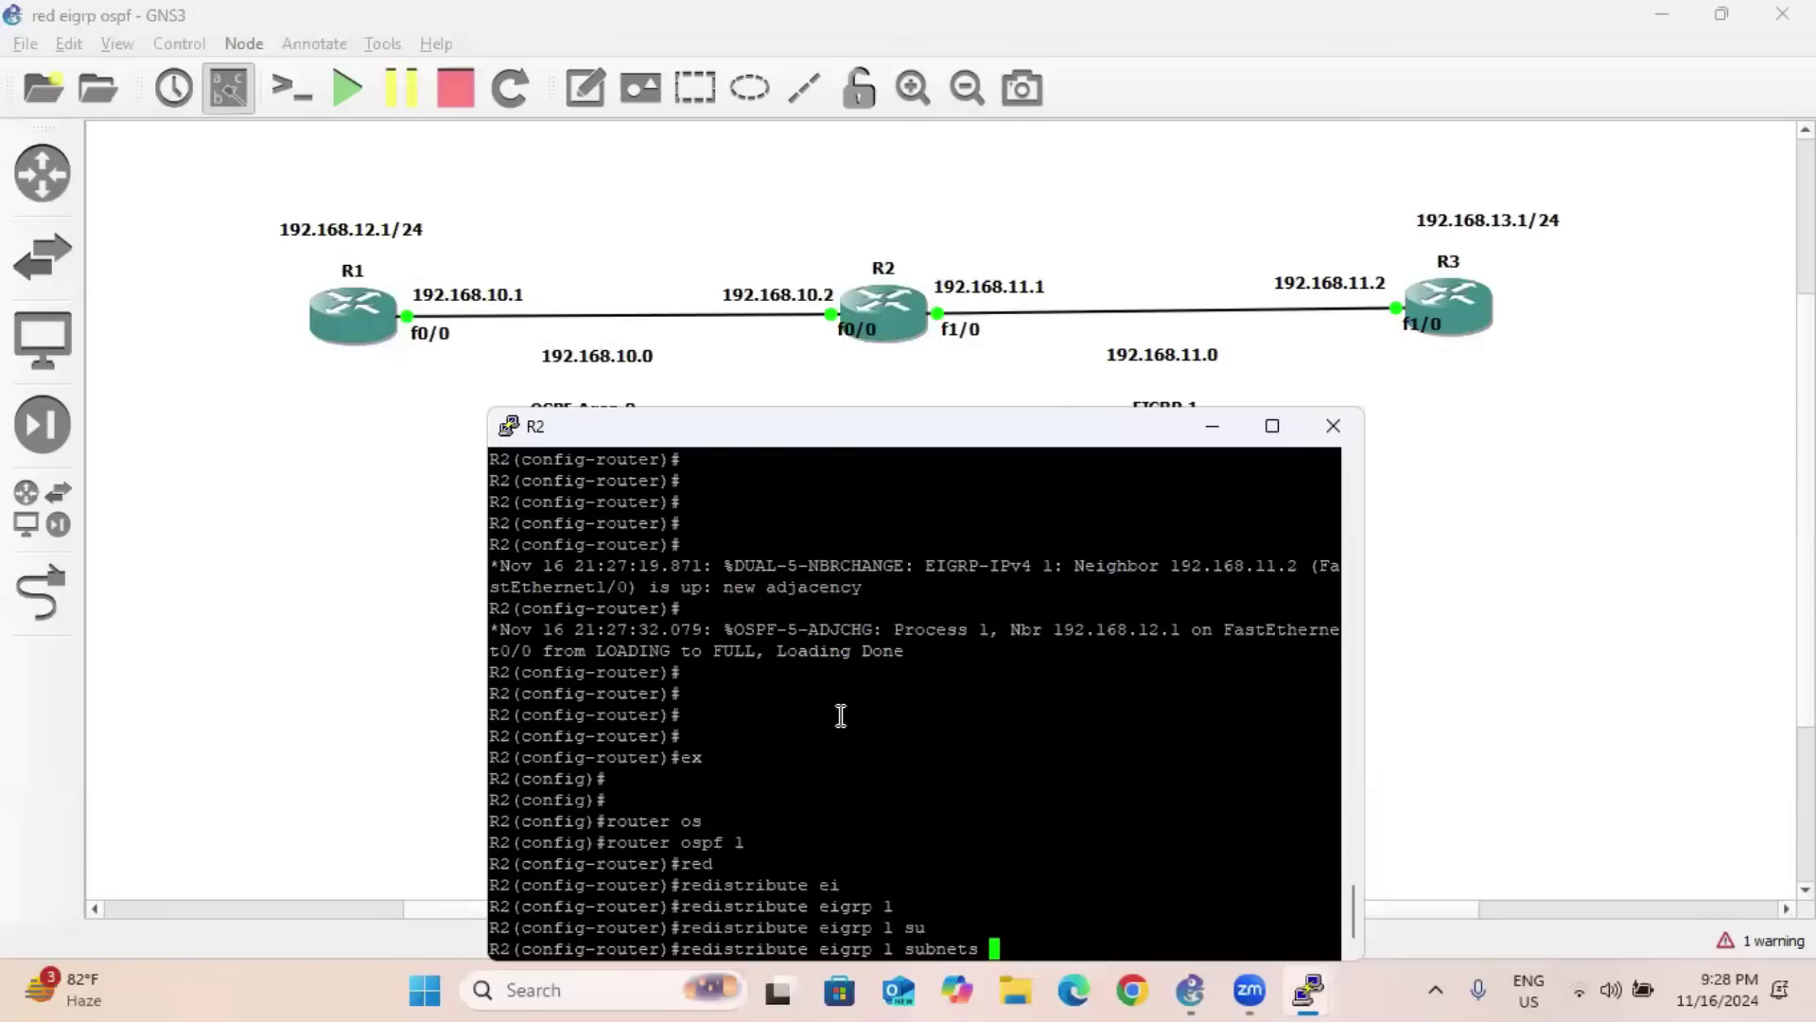
pyautogui.press('Return')
pyautogui.press('Return')
pyautogui.press('Return')
pyautogui.press('Return')
# Exit R2's OSPF configuration and highlight the entered redistribute eigrp 1 subnets command for review.
pyautogui.write('ex')
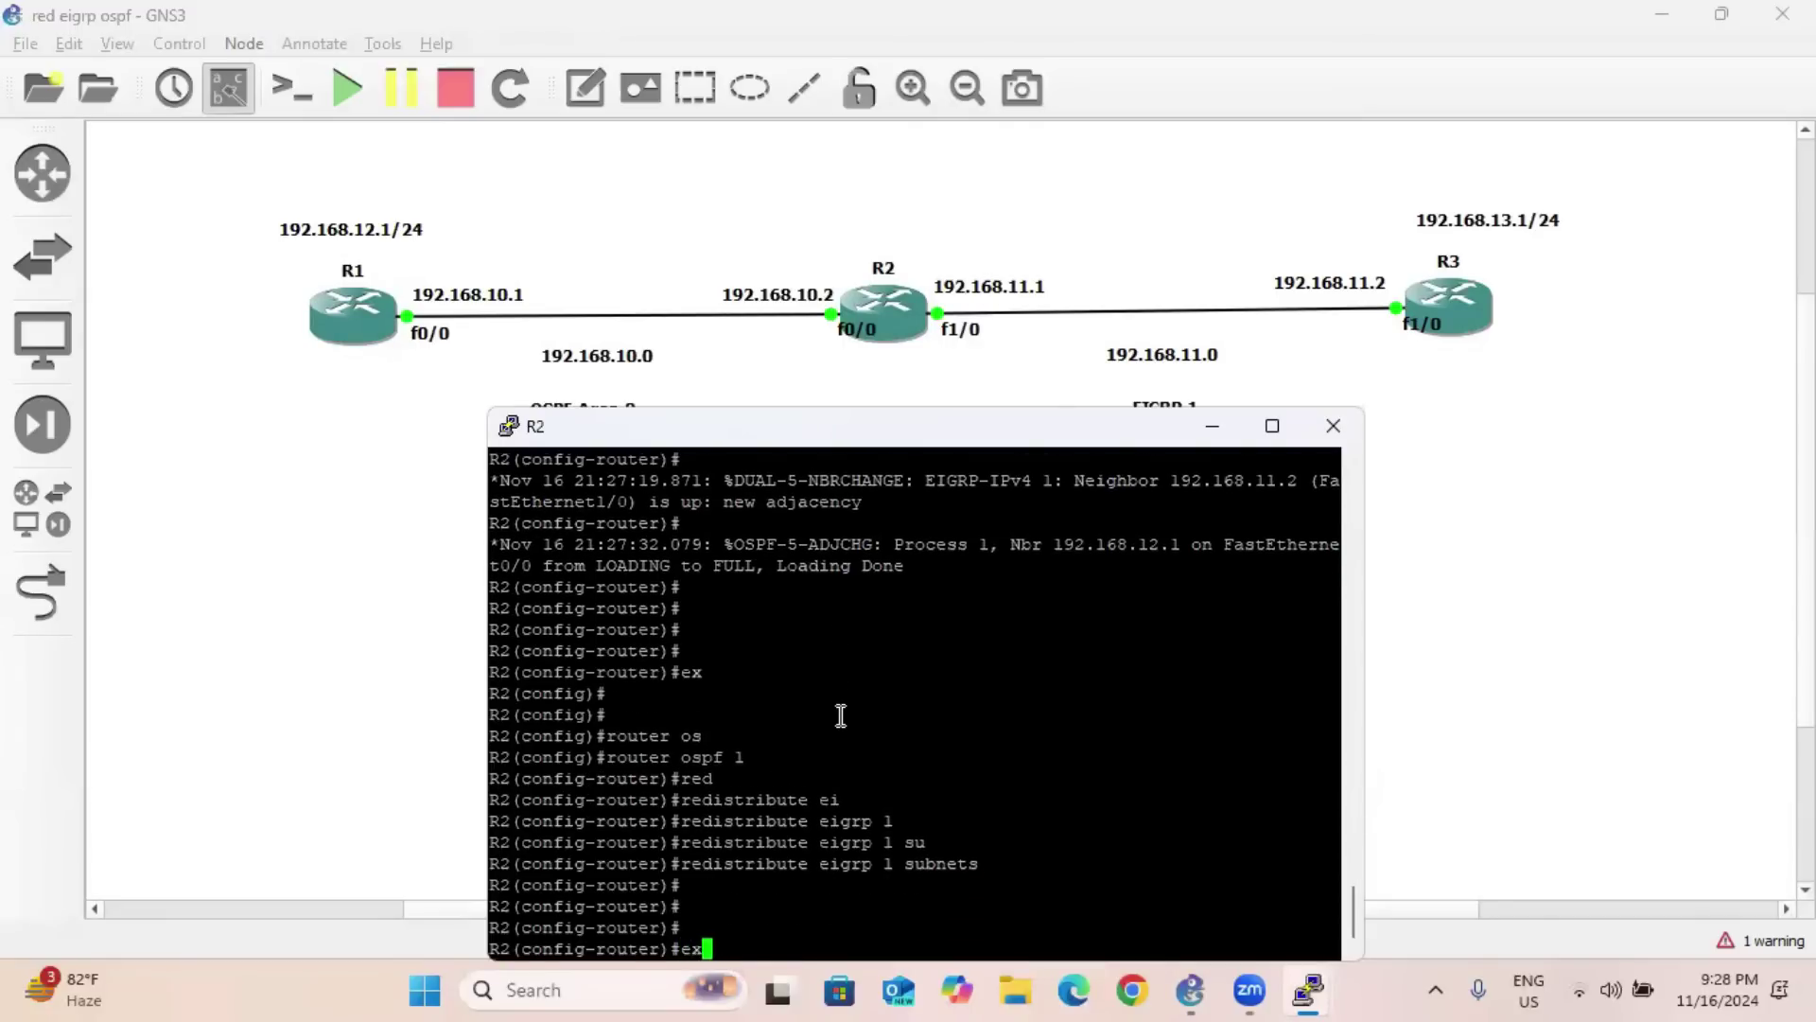
pyautogui.press('Return')
pyautogui.press('Return')
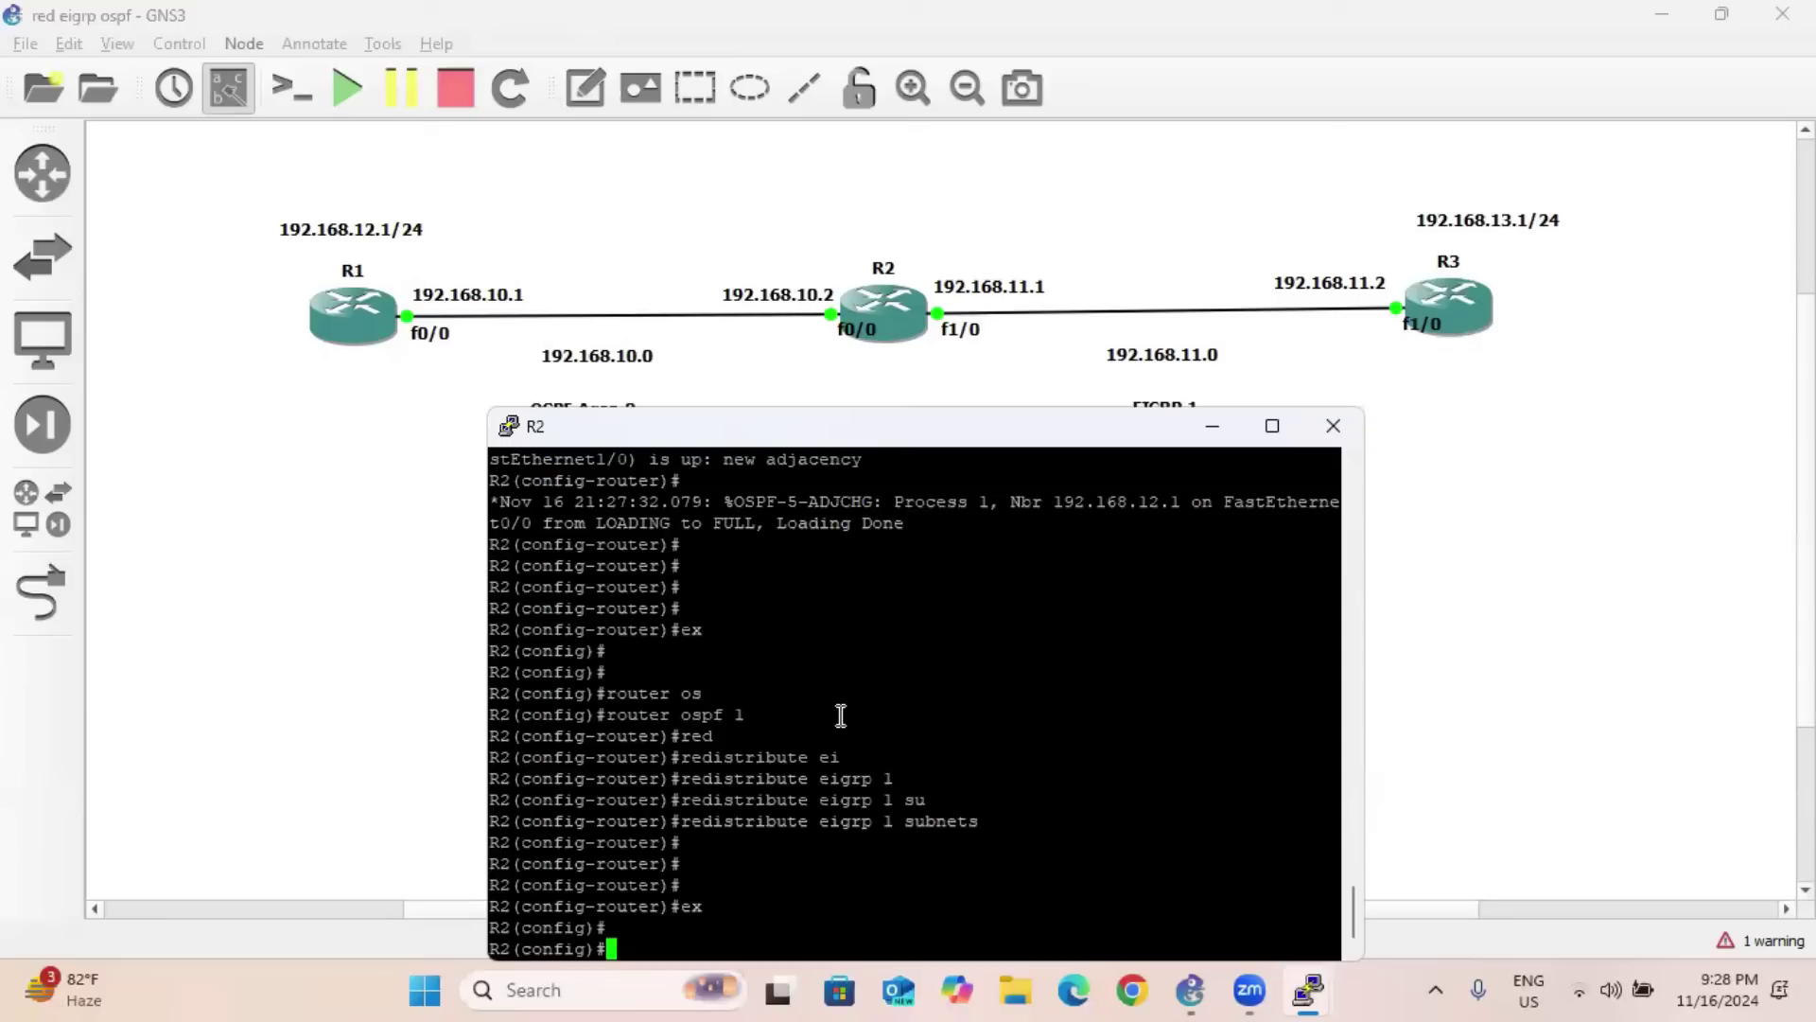
pyautogui.moveTo(993, 820); pyautogui.dragTo(492, 829)
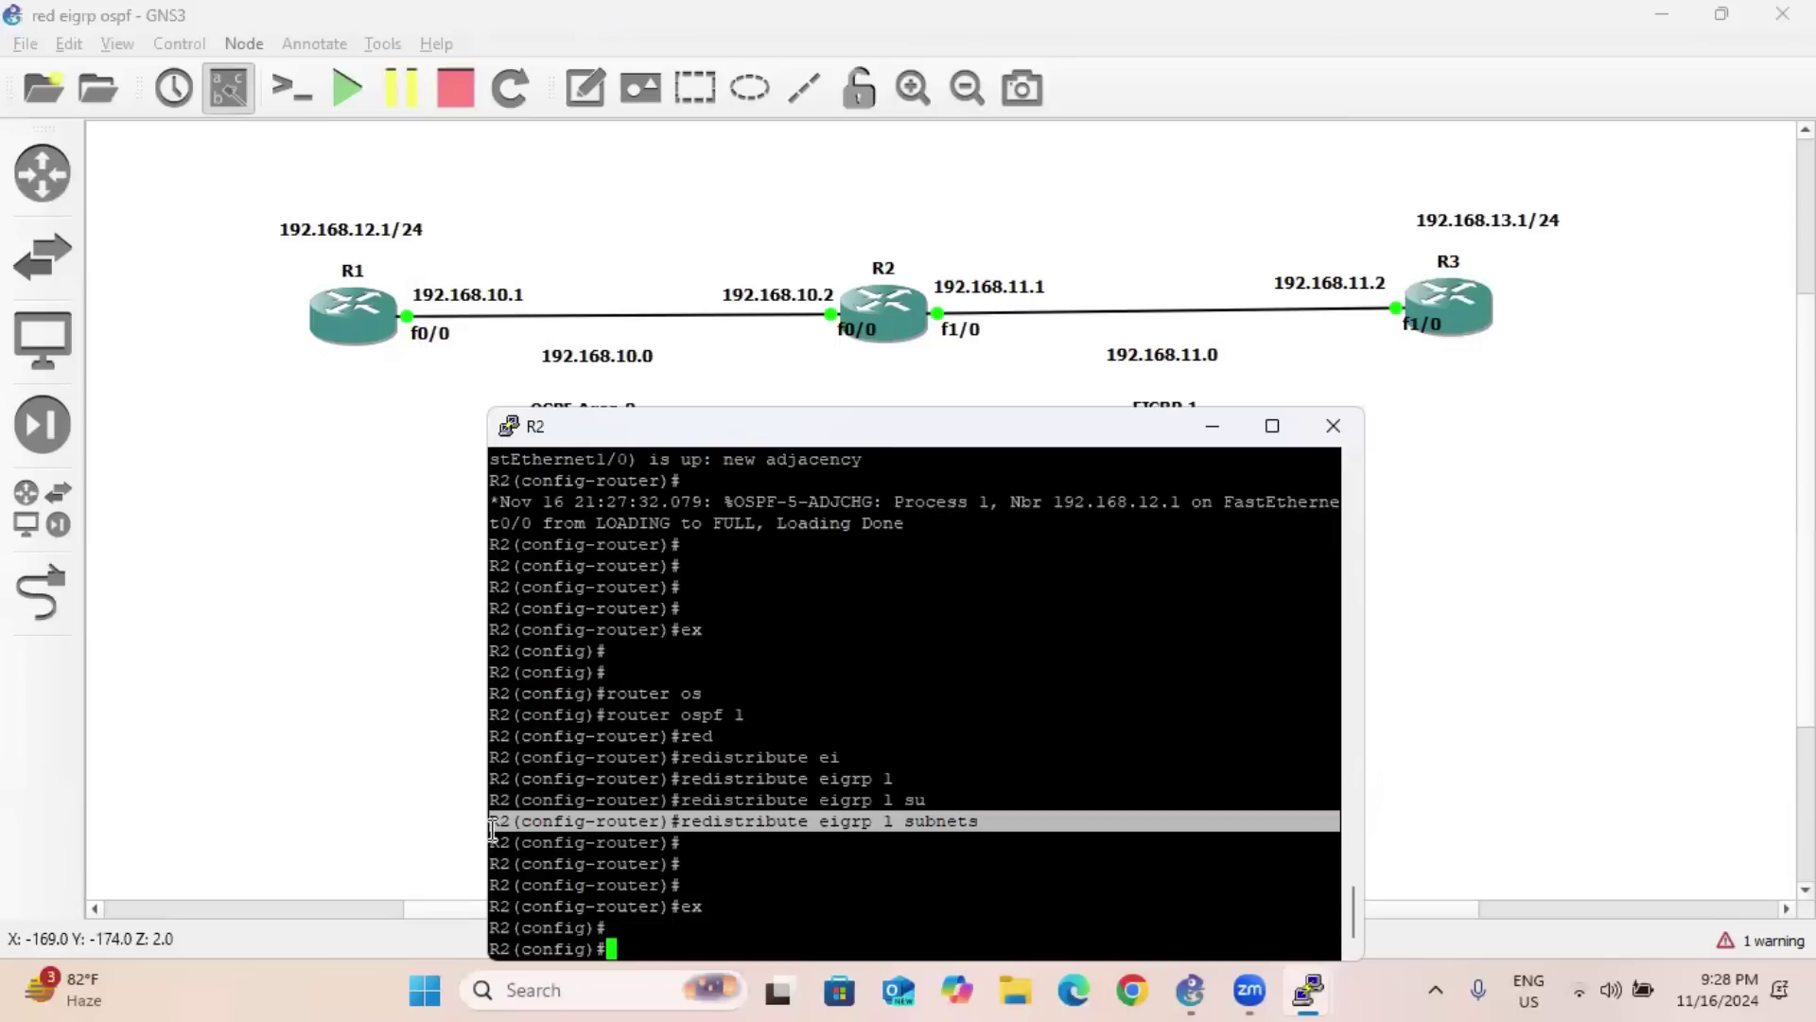
pyautogui.click(728, 939)
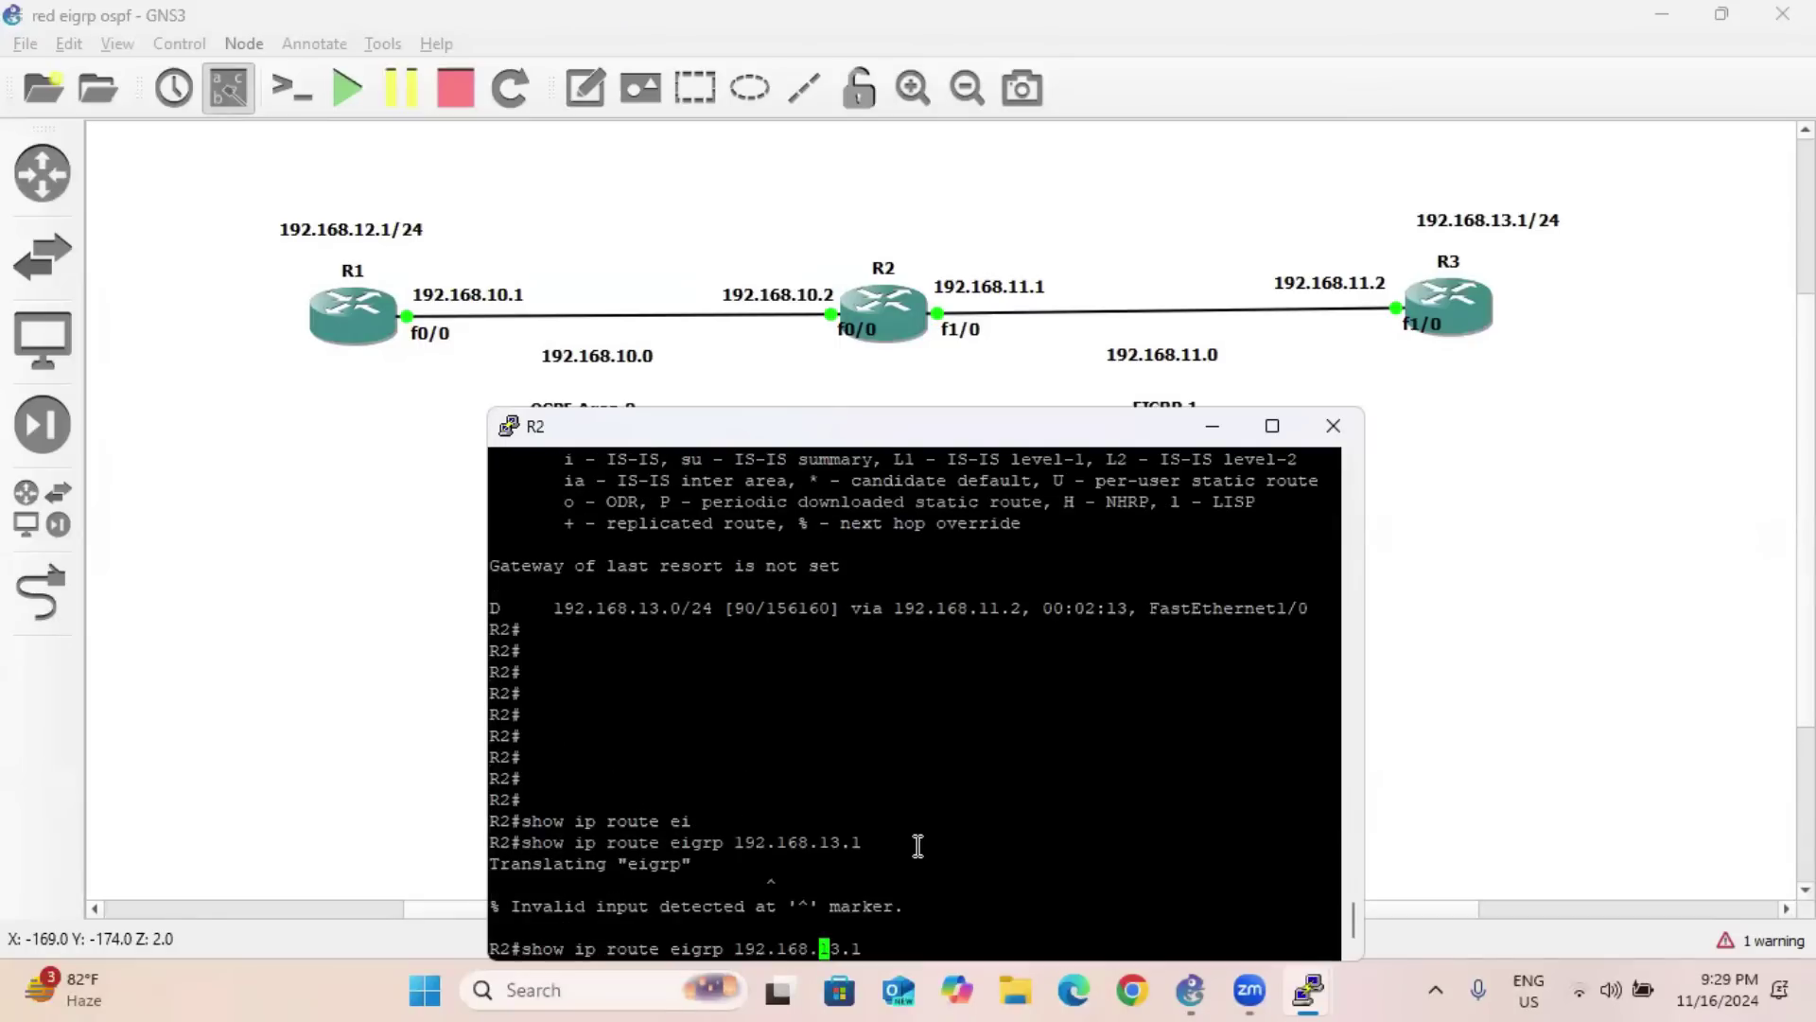
# Remove eigrp from the recalled command and display R2's routing entry for 192.168.13.1.
pyautogui.press('Left')
pyautogui.press('Left')
pyautogui.press('Left')
pyautogui.press('Left')
pyautogui.press('Left')
pyautogui.press('Left')
pyautogui.press('Left')
pyautogui.press('Left')
pyautogui.press('BackSpace')
pyautogui.press('BackSpace')
pyautogui.press('BackSpace')
pyautogui.press('BackSpace')
pyautogui.press('BackSpace')
pyautogui.press('BackSpace')
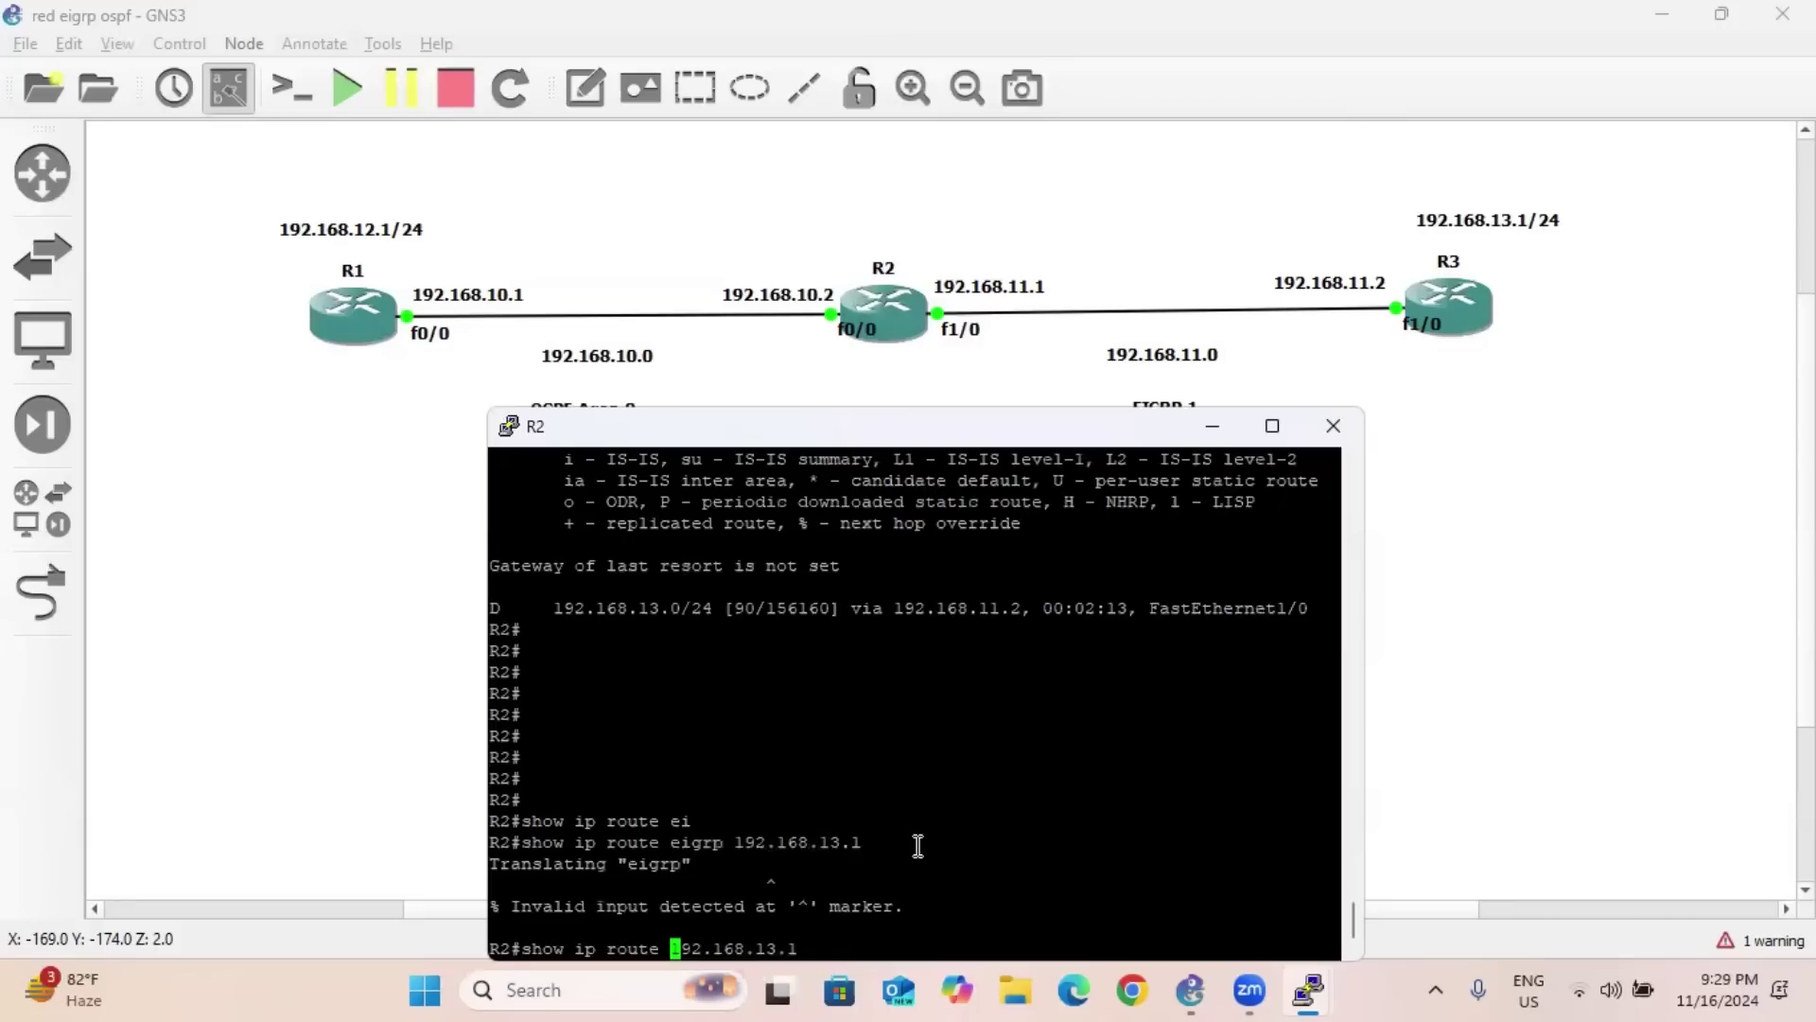
pyautogui.press('Return')
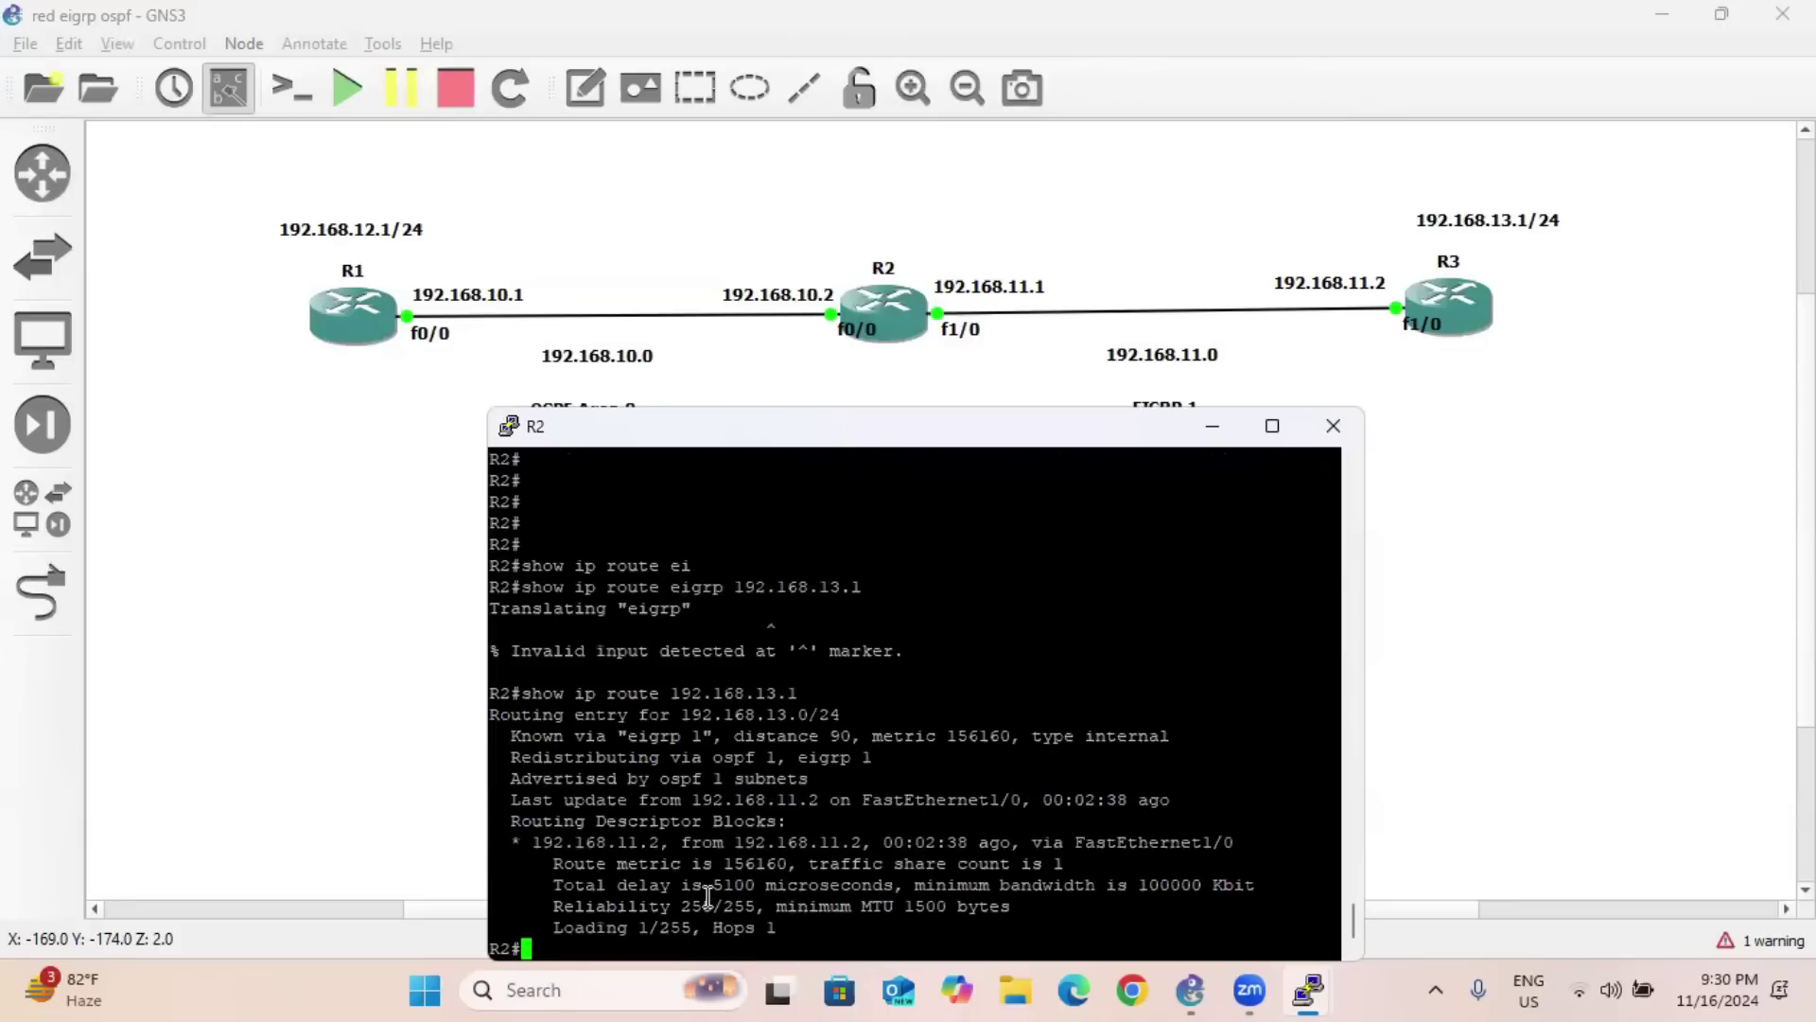
pyautogui.press('Return')
pyautogui.press('Return')
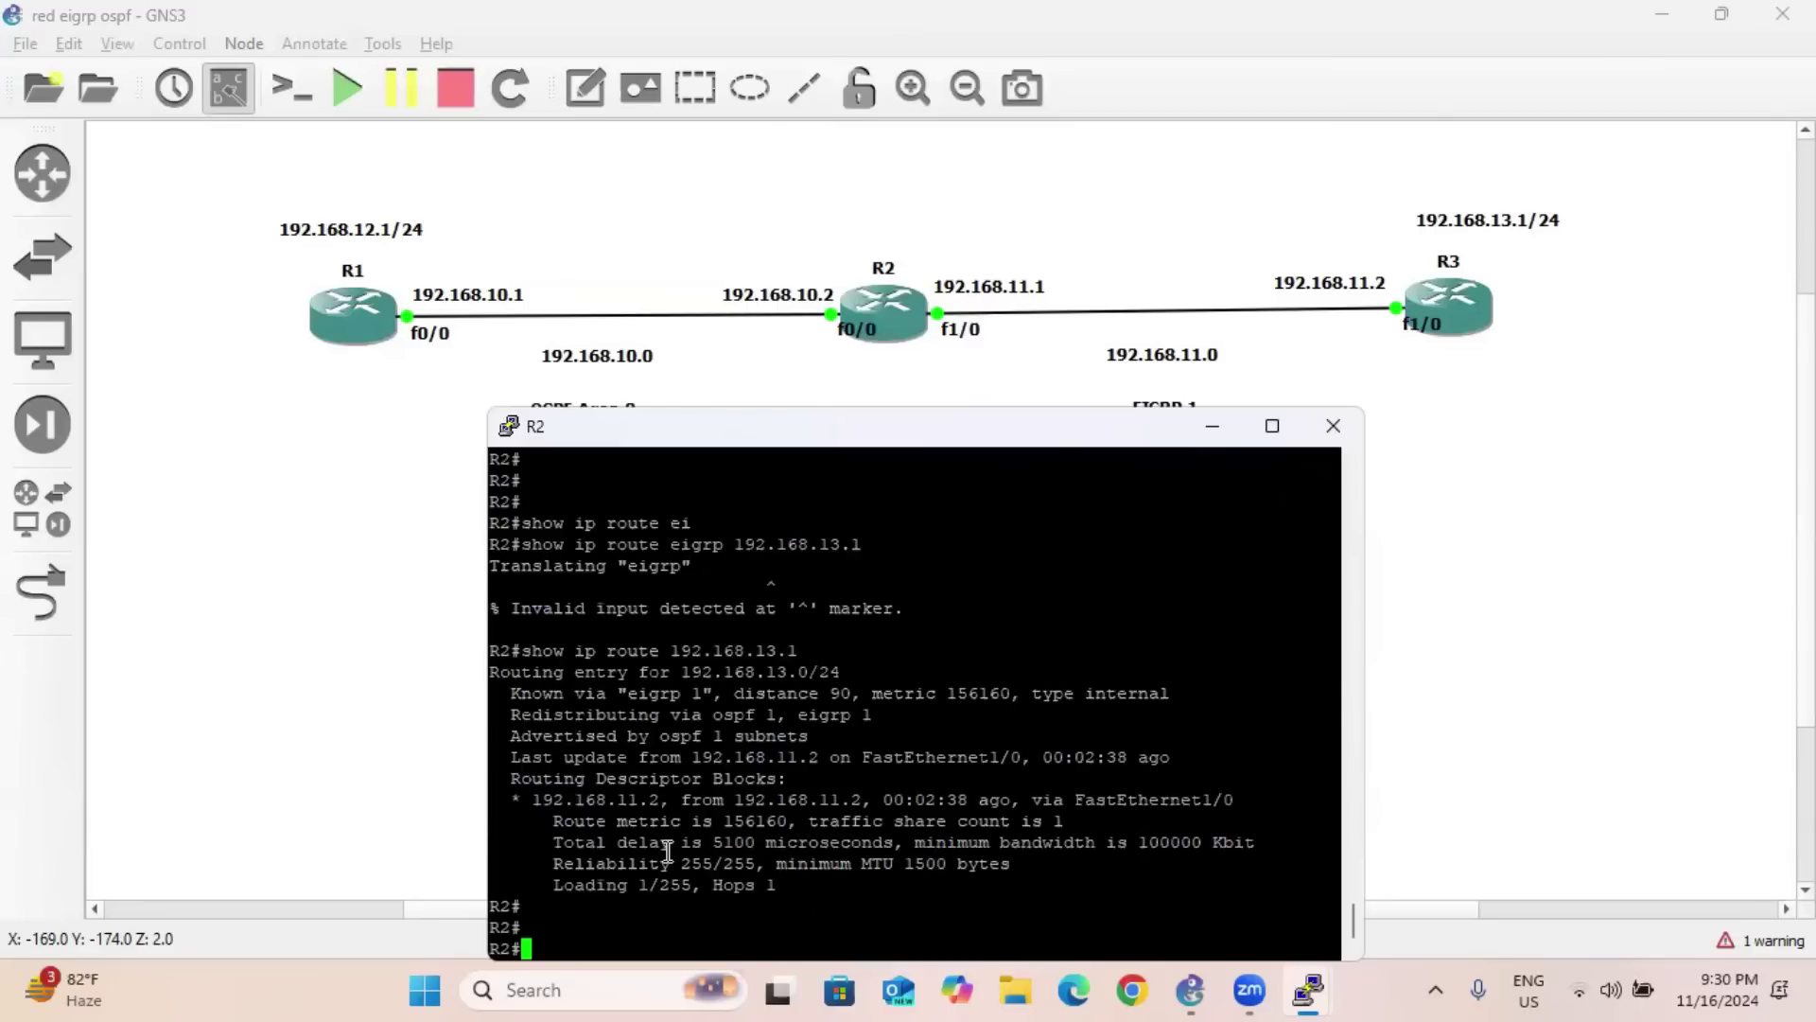
# Highlight the delay, bandwidth, reliability, MTU and loading values in the 192.168.13.1 routing entry for review.
pyautogui.moveTo(558, 844); pyautogui.dragTo(750, 837)
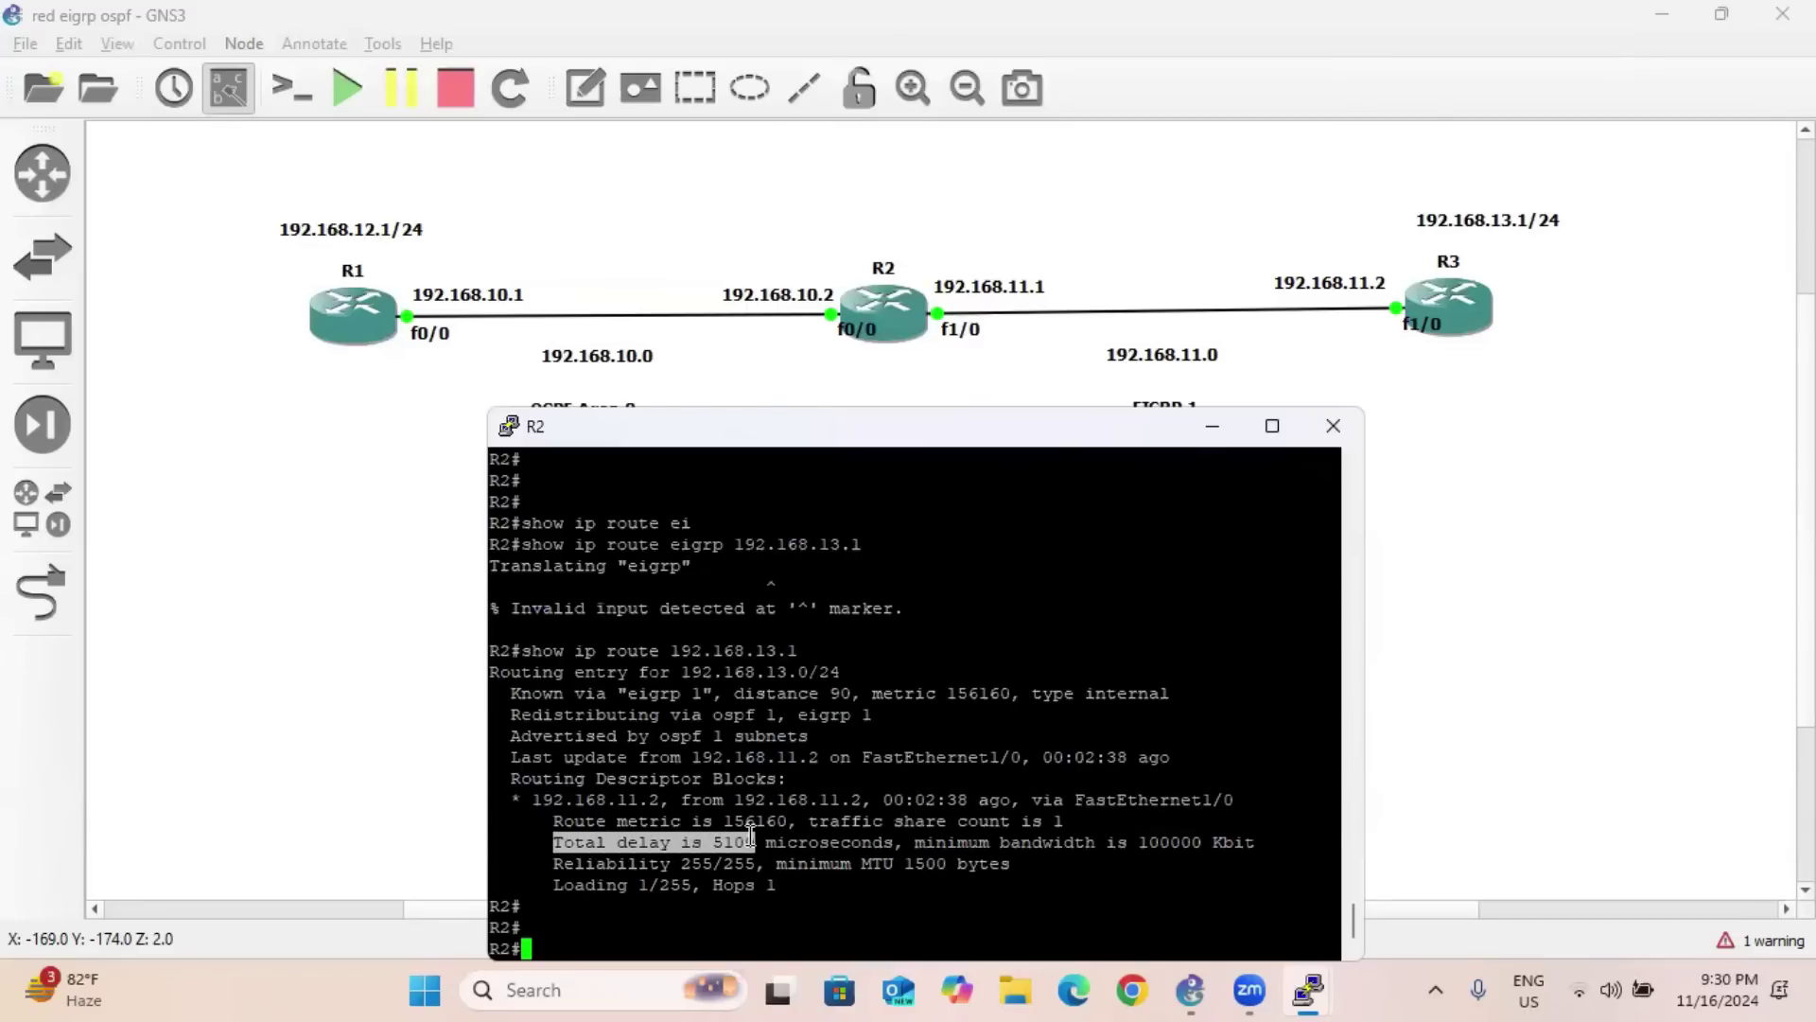
pyautogui.moveTo(913, 842); pyautogui.dragTo(1253, 840)
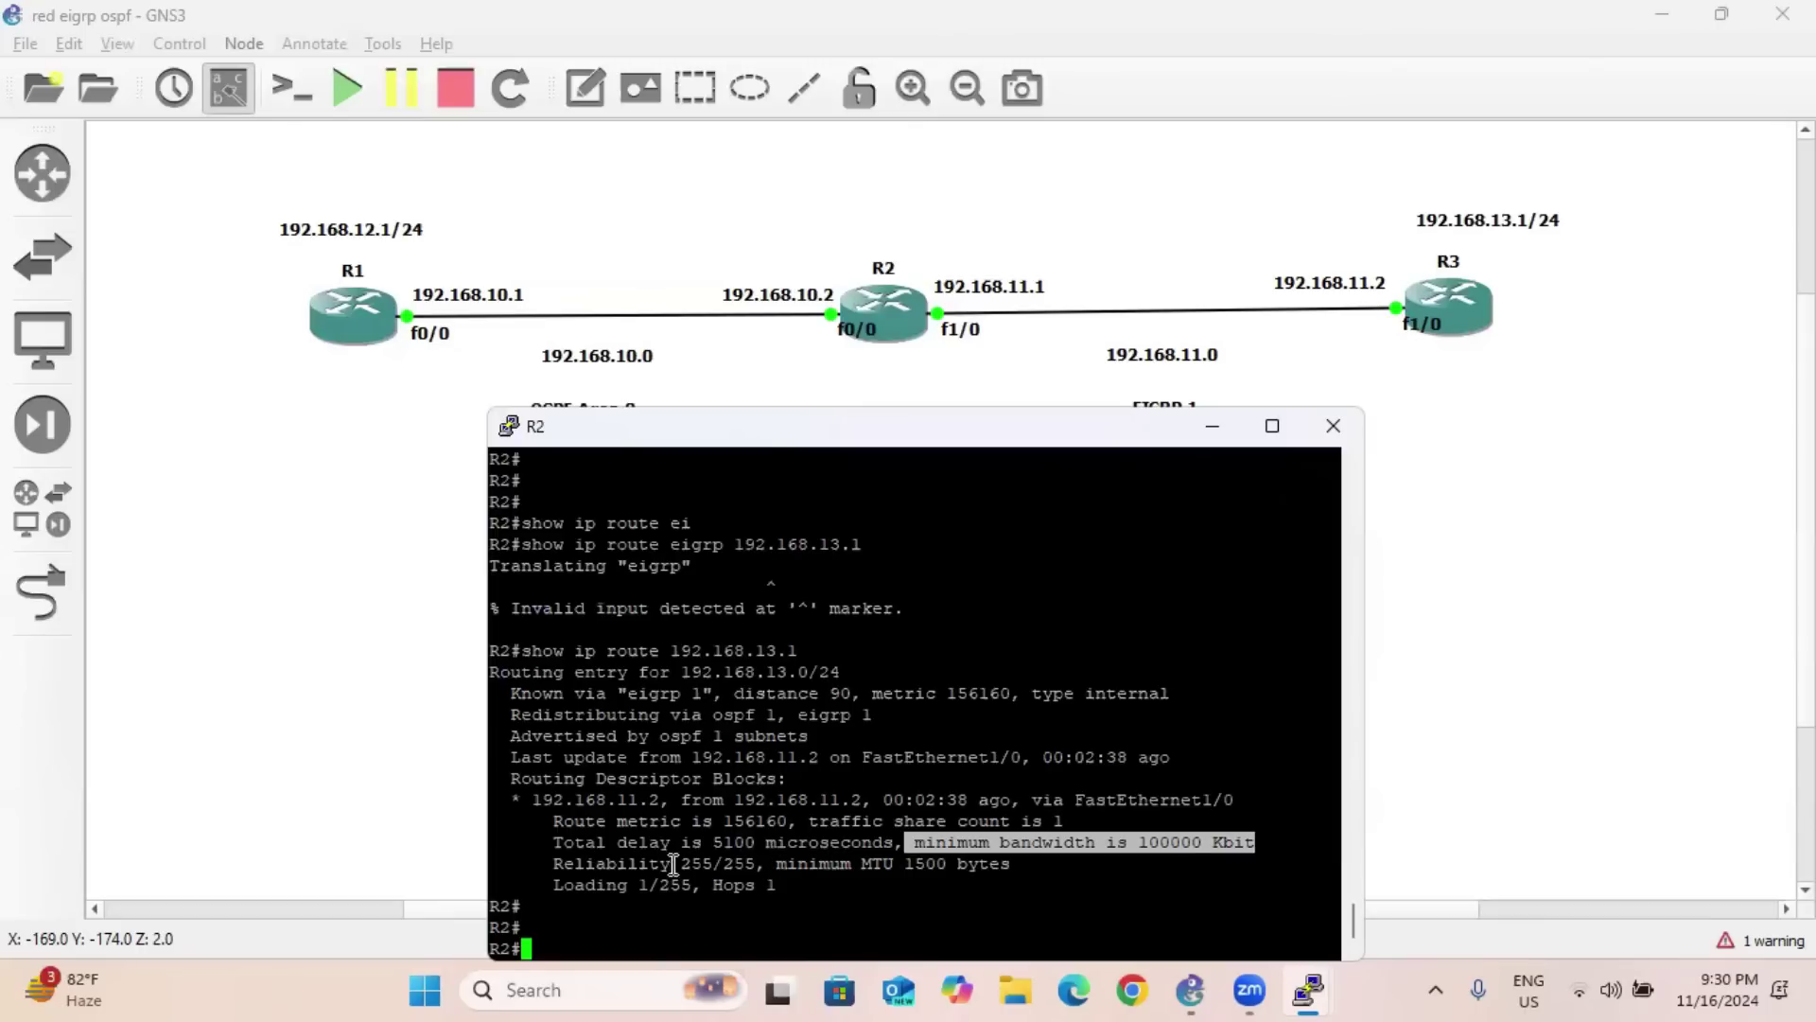
pyautogui.moveTo(572, 865); pyautogui.dragTo(1010, 863)
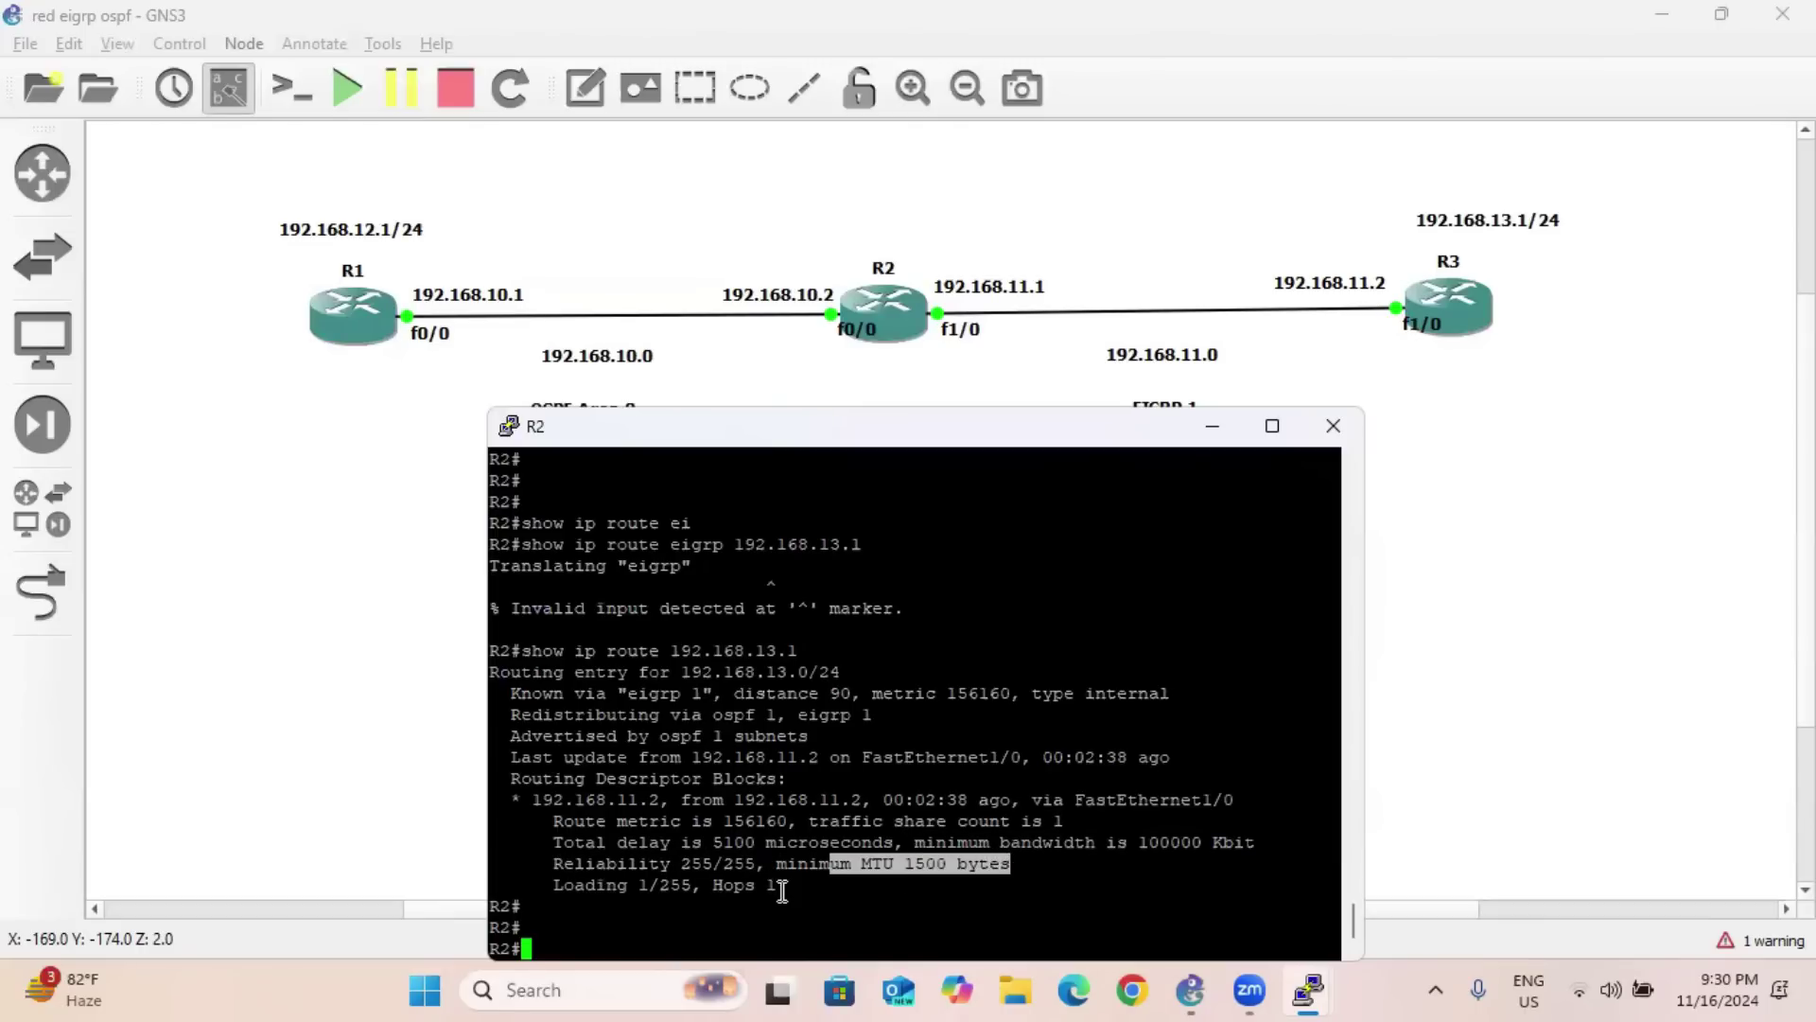
pyautogui.moveTo(572, 887); pyautogui.dragTo(700, 886)
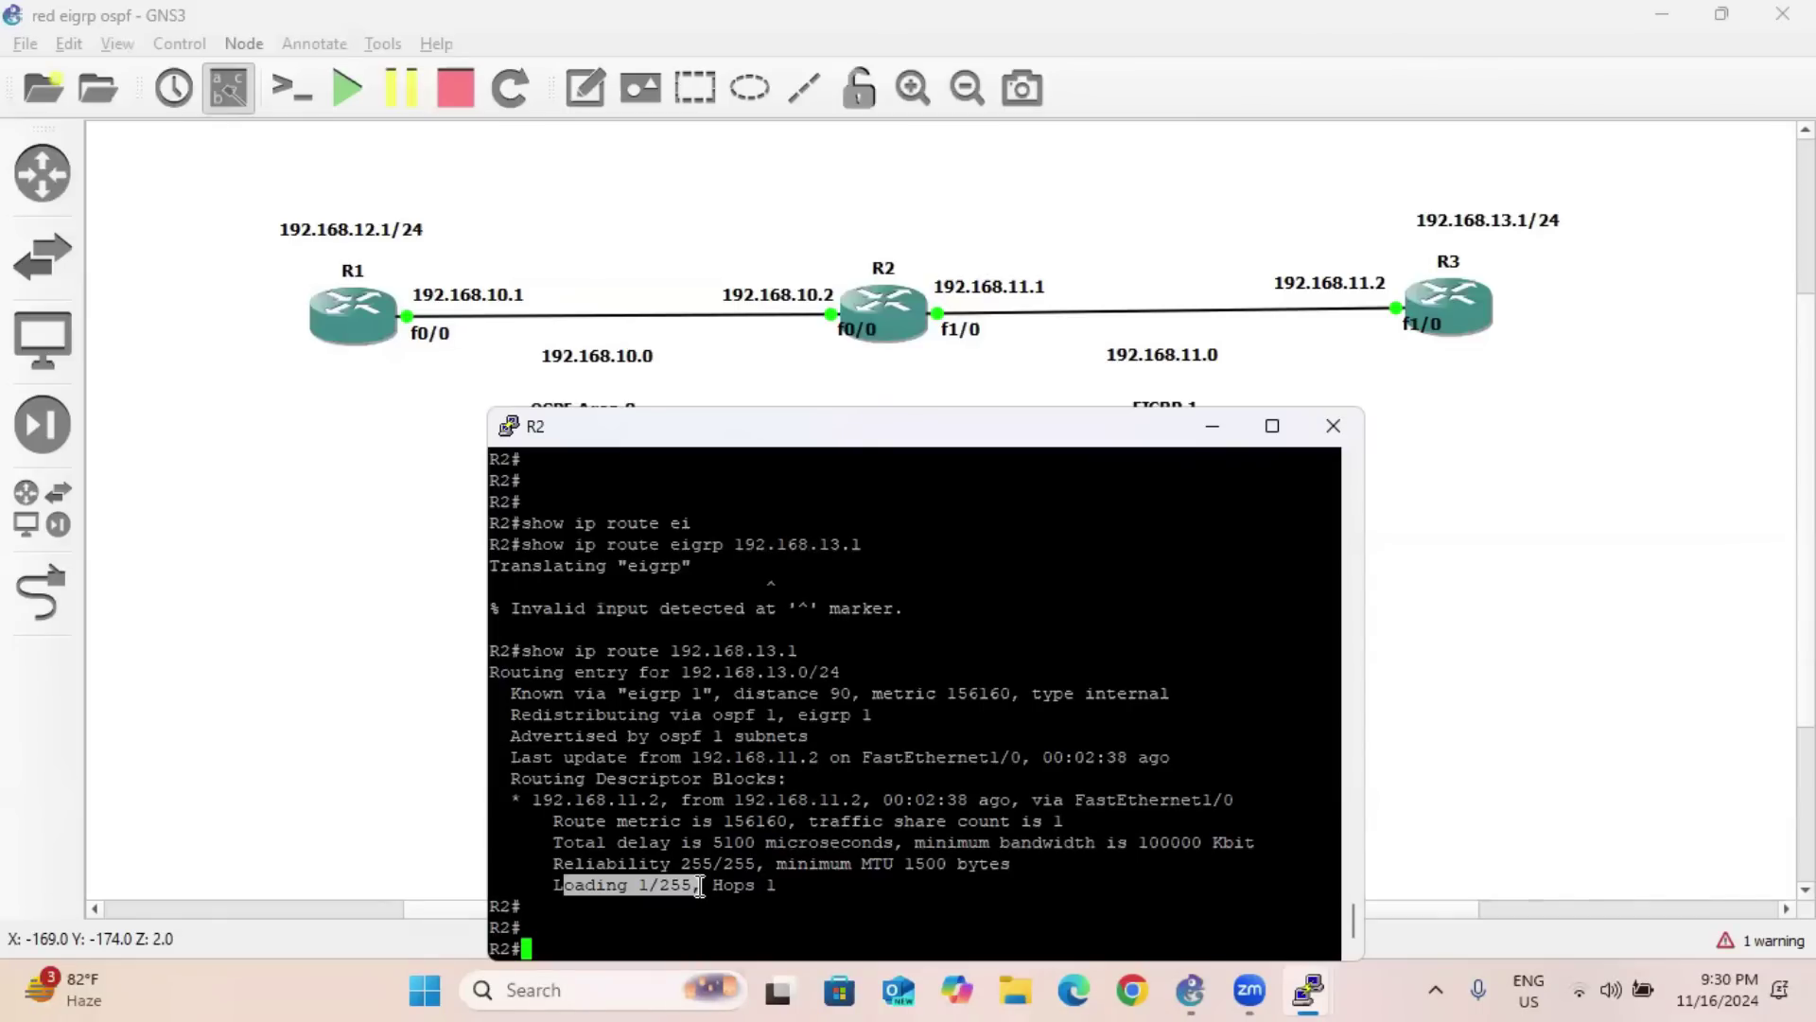
pyautogui.click(901, 842)
# Enter global configuration mode on R2 and open the configuration of EIGRP 1.
pyautogui.write('co')
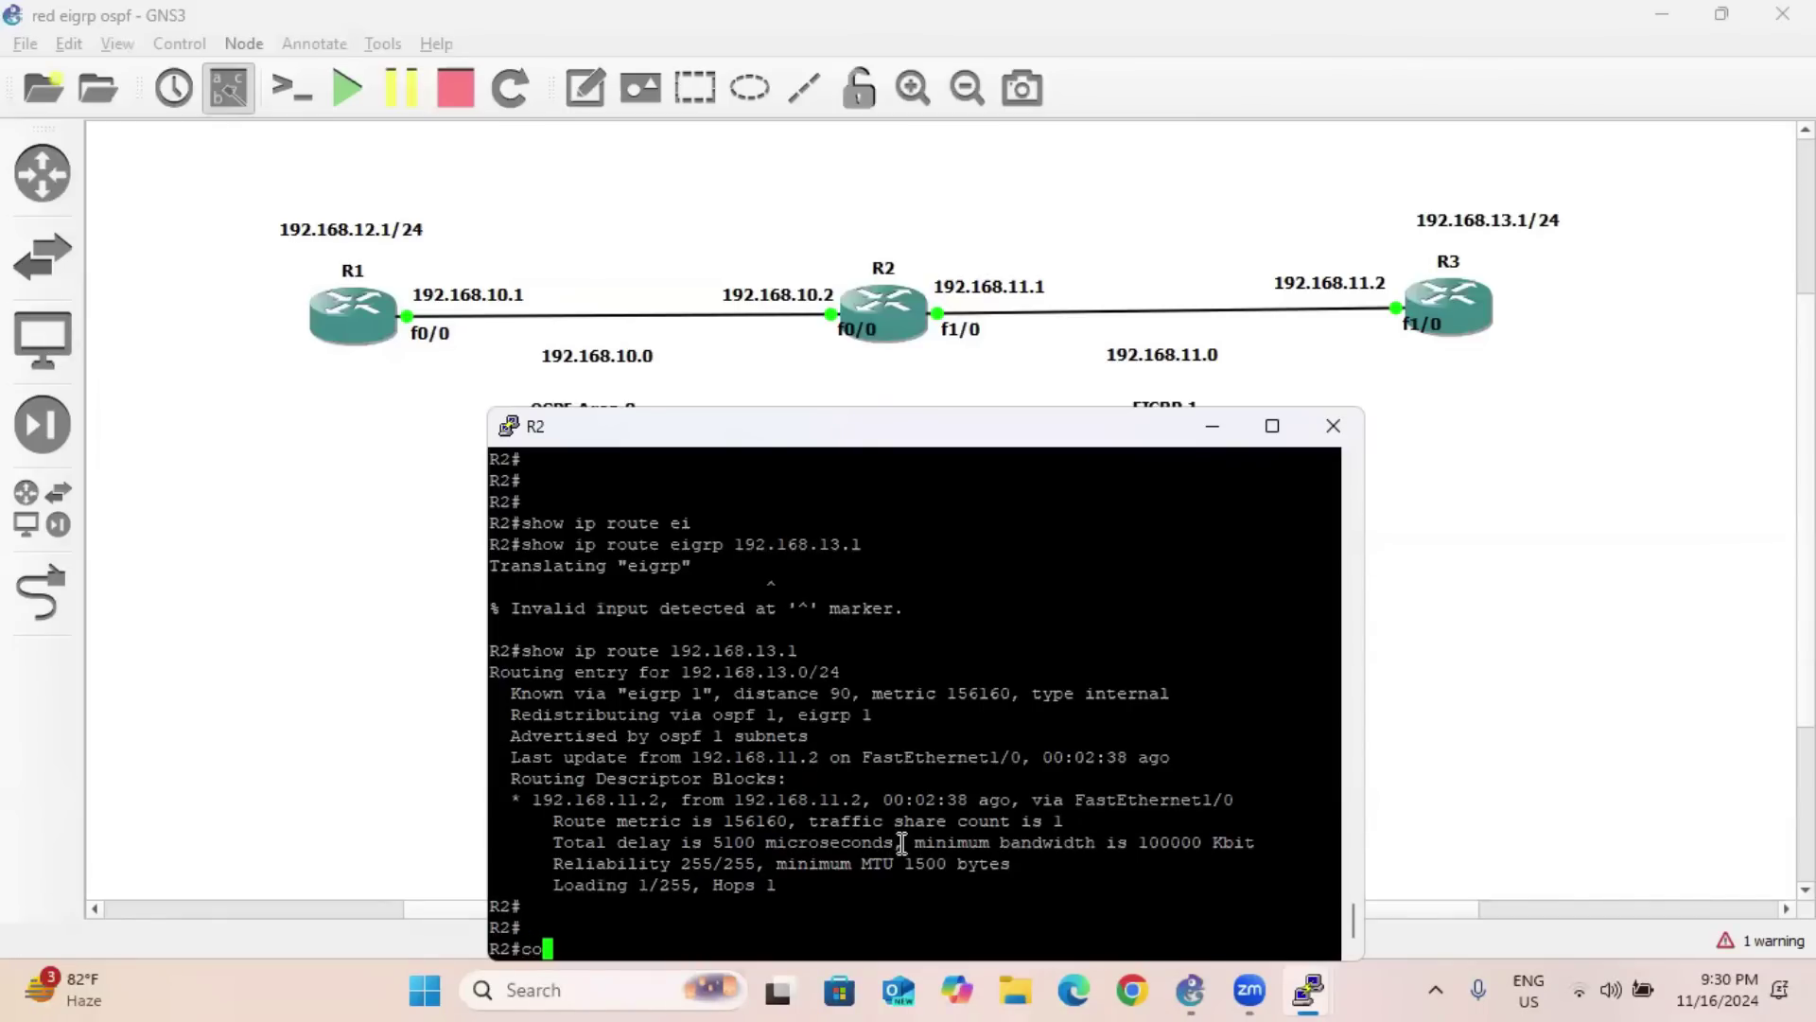
pyautogui.press('BackSpace')
pyautogui.write('onf t')
pyautogui.press('Return')
pyautogui.press('Return')
pyautogui.press('Return')
pyautogui.press('Return')
pyautogui.press('Return')
pyautogui.press('Return')
pyautogui.press('Return')
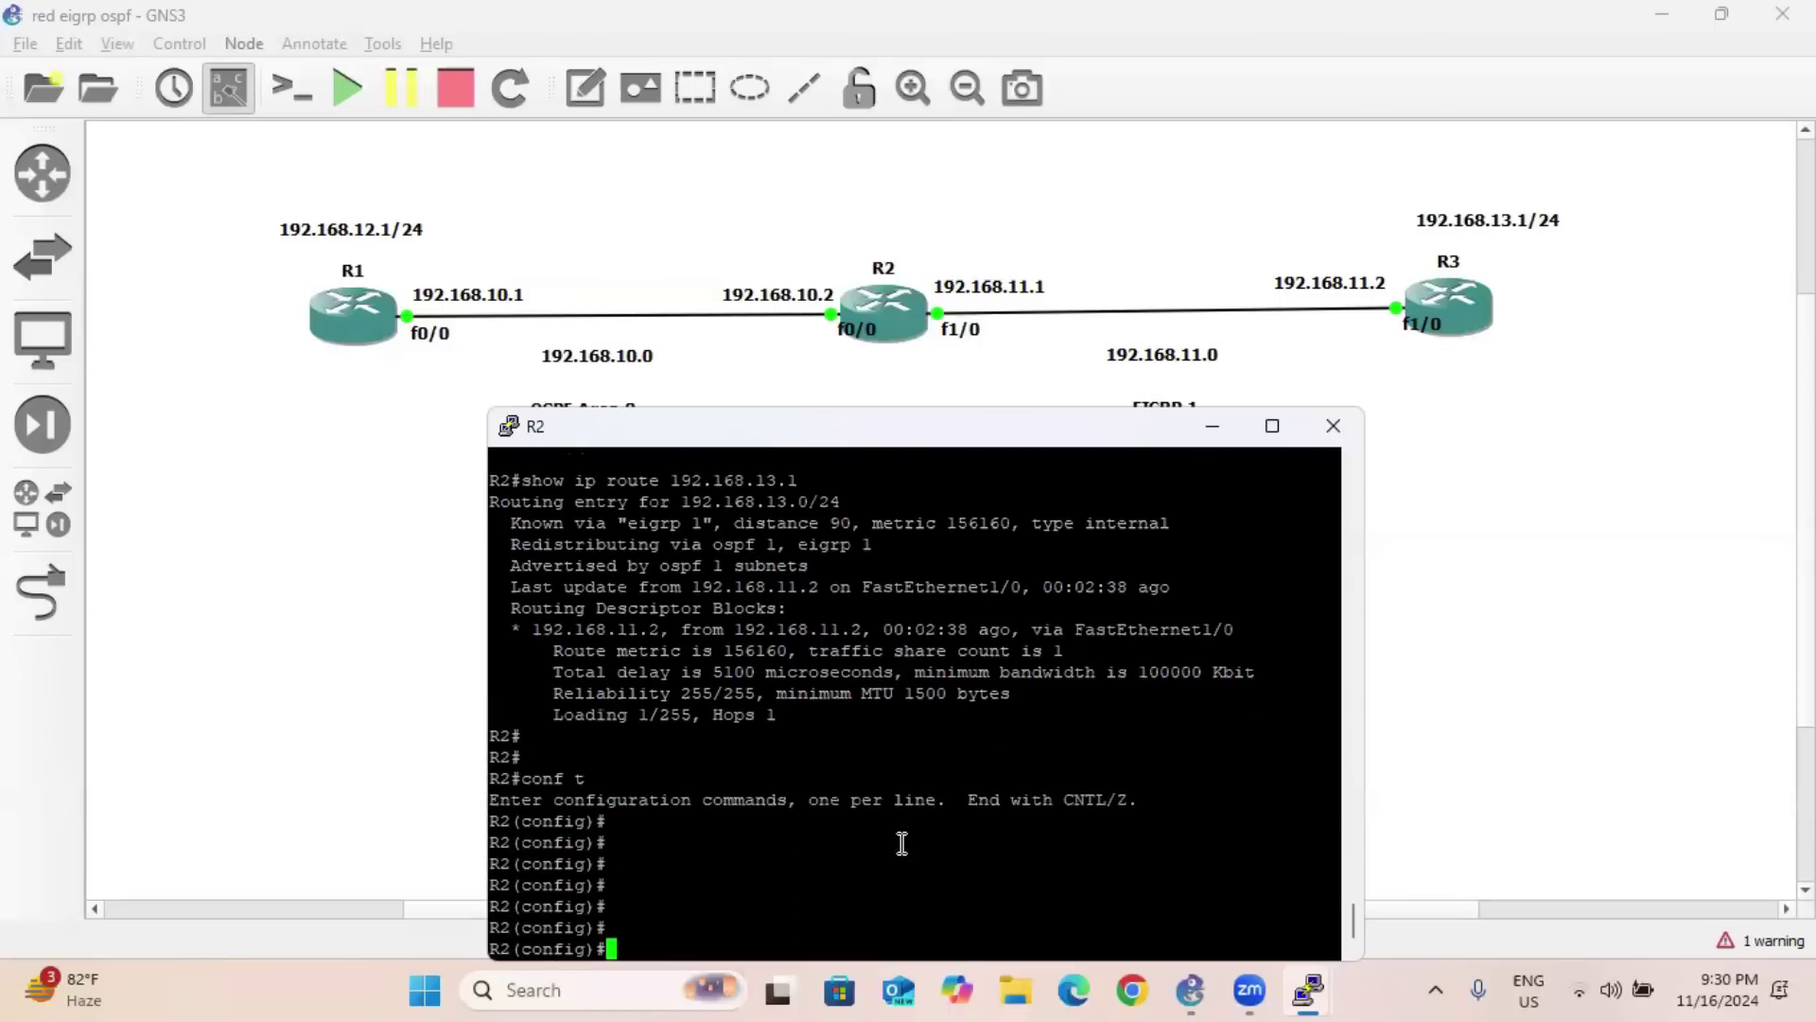
pyautogui.write('router ei')
pyautogui.press('Tab')
pyautogui.write('1')
pyautogui.press('Return')
pyautogui.write('r')
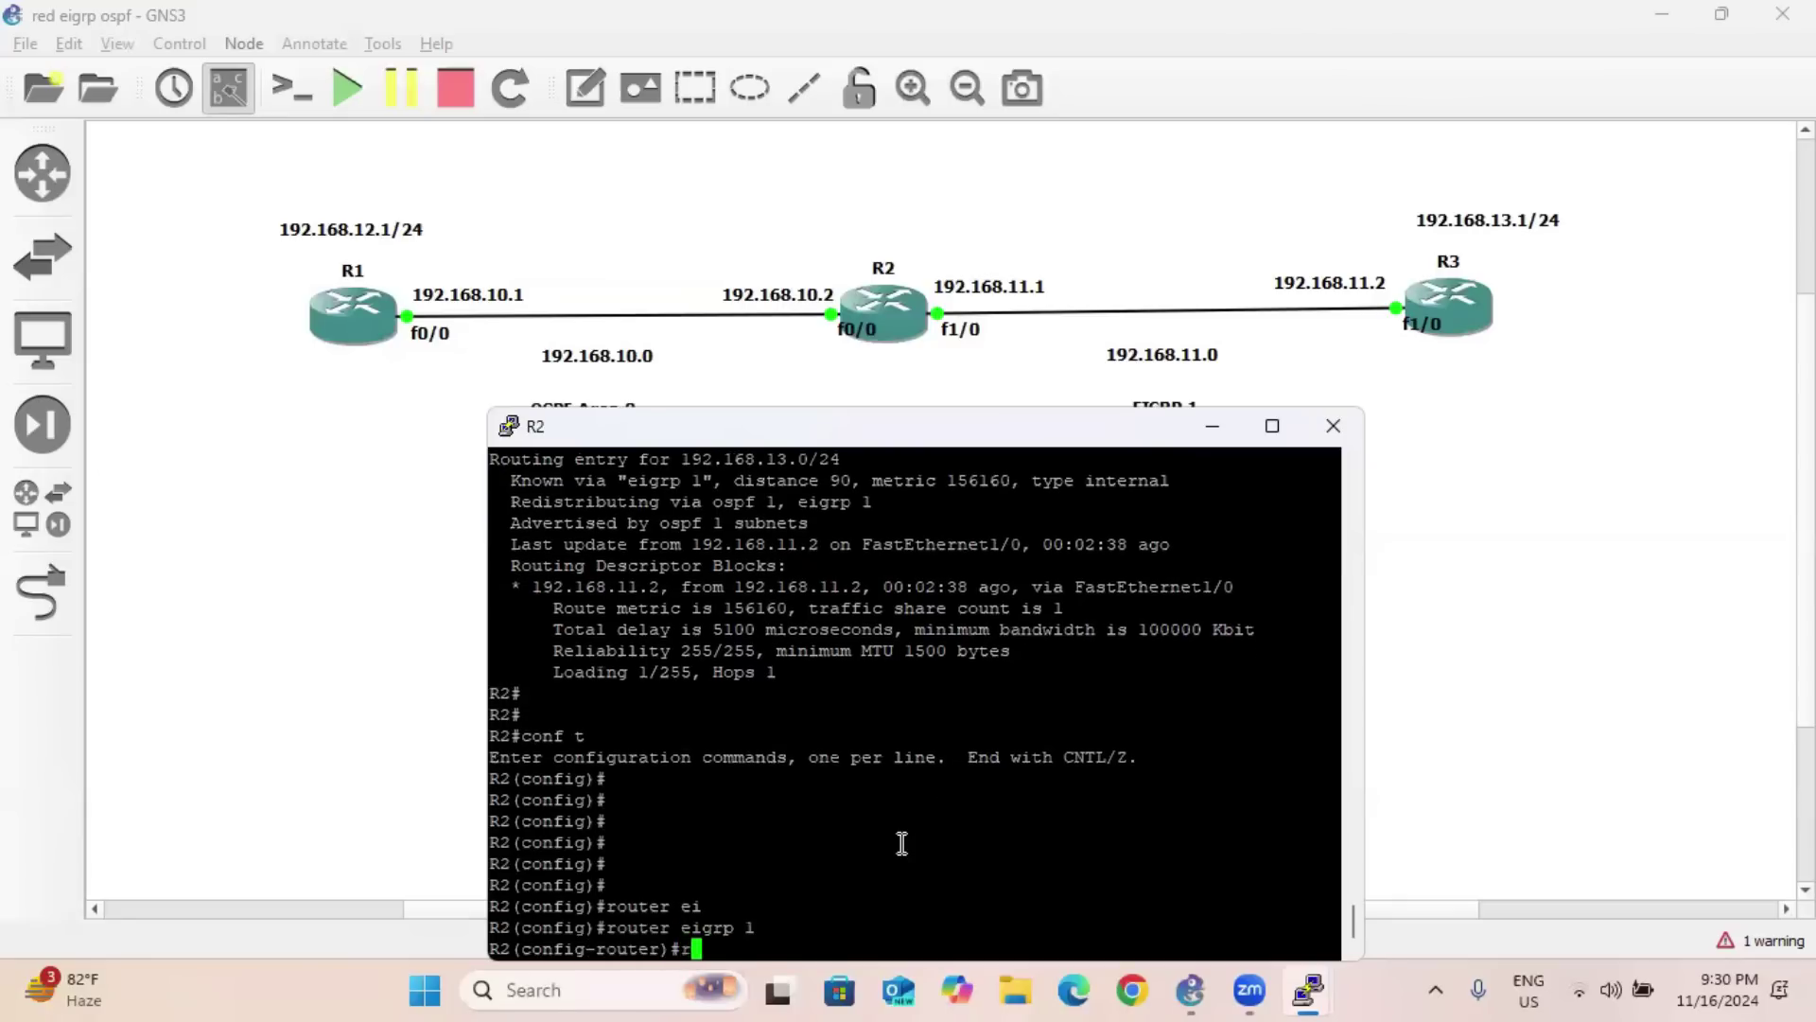
pyautogui.write('dd')
pyautogui.press('Tab')
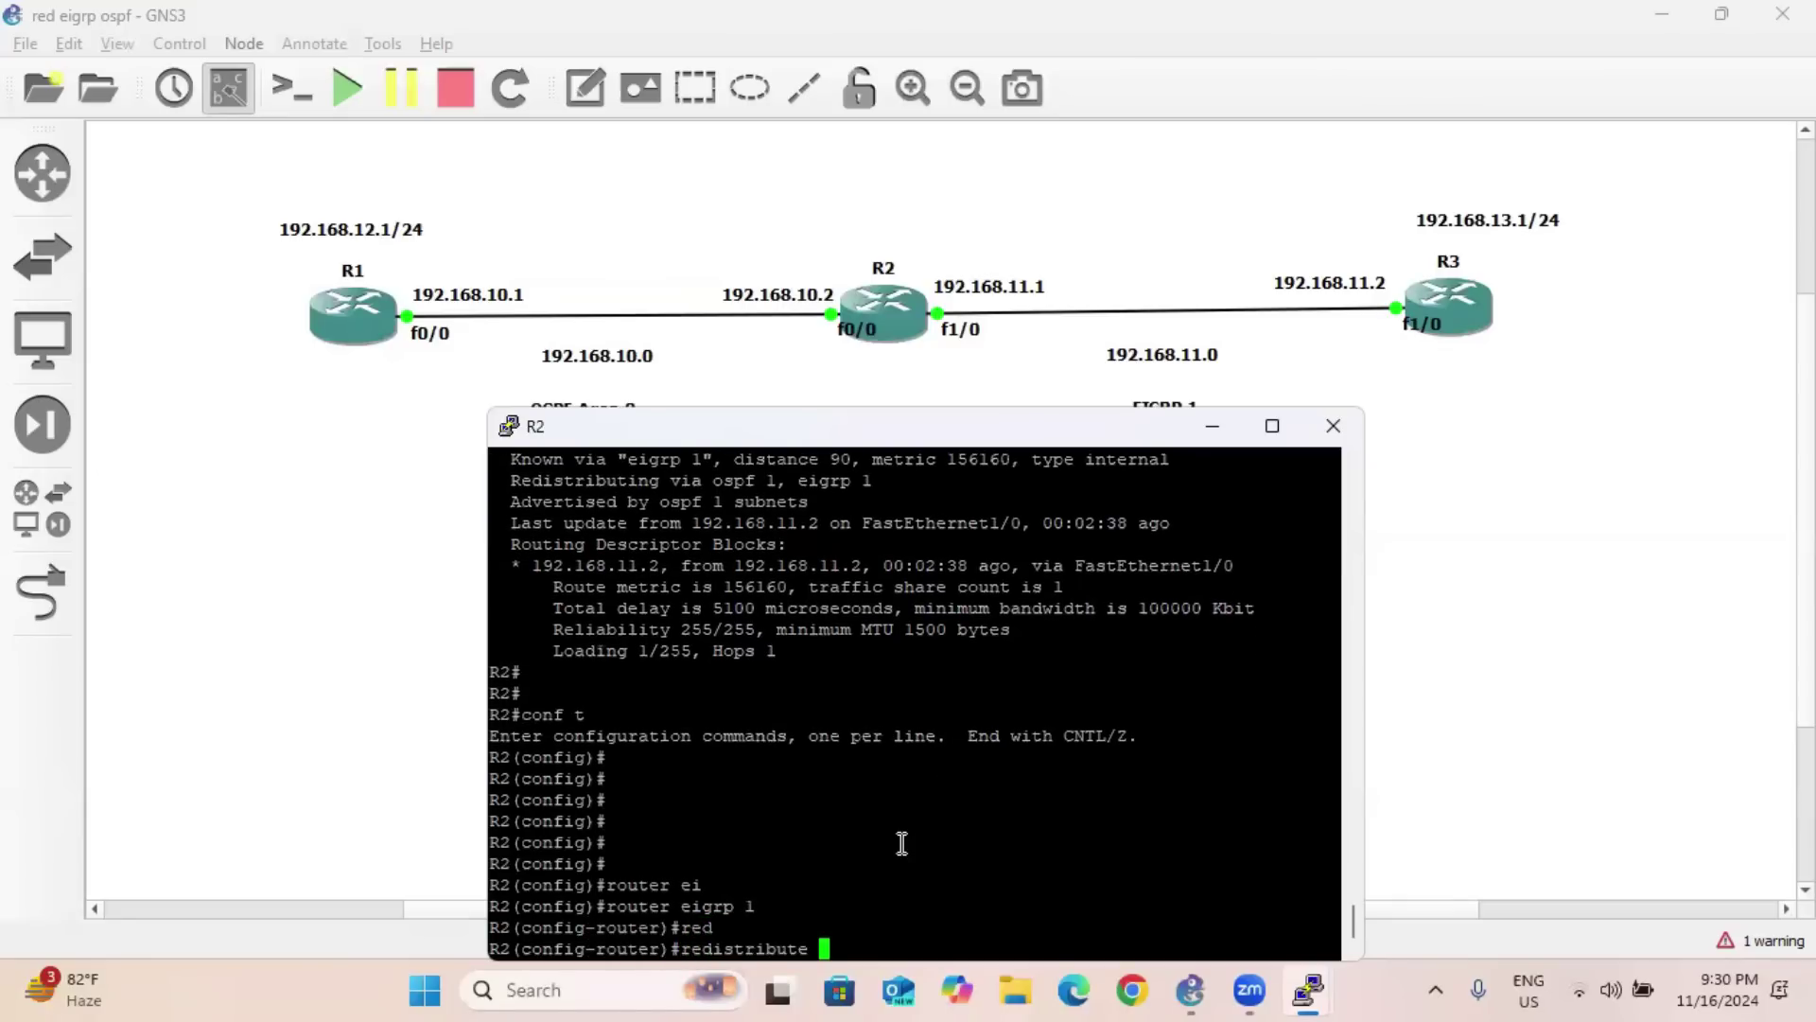
pyautogui.write('os')
pyautogui.press('Tab')
pyautogui.write('1 me')
pyautogui.press('Tab')
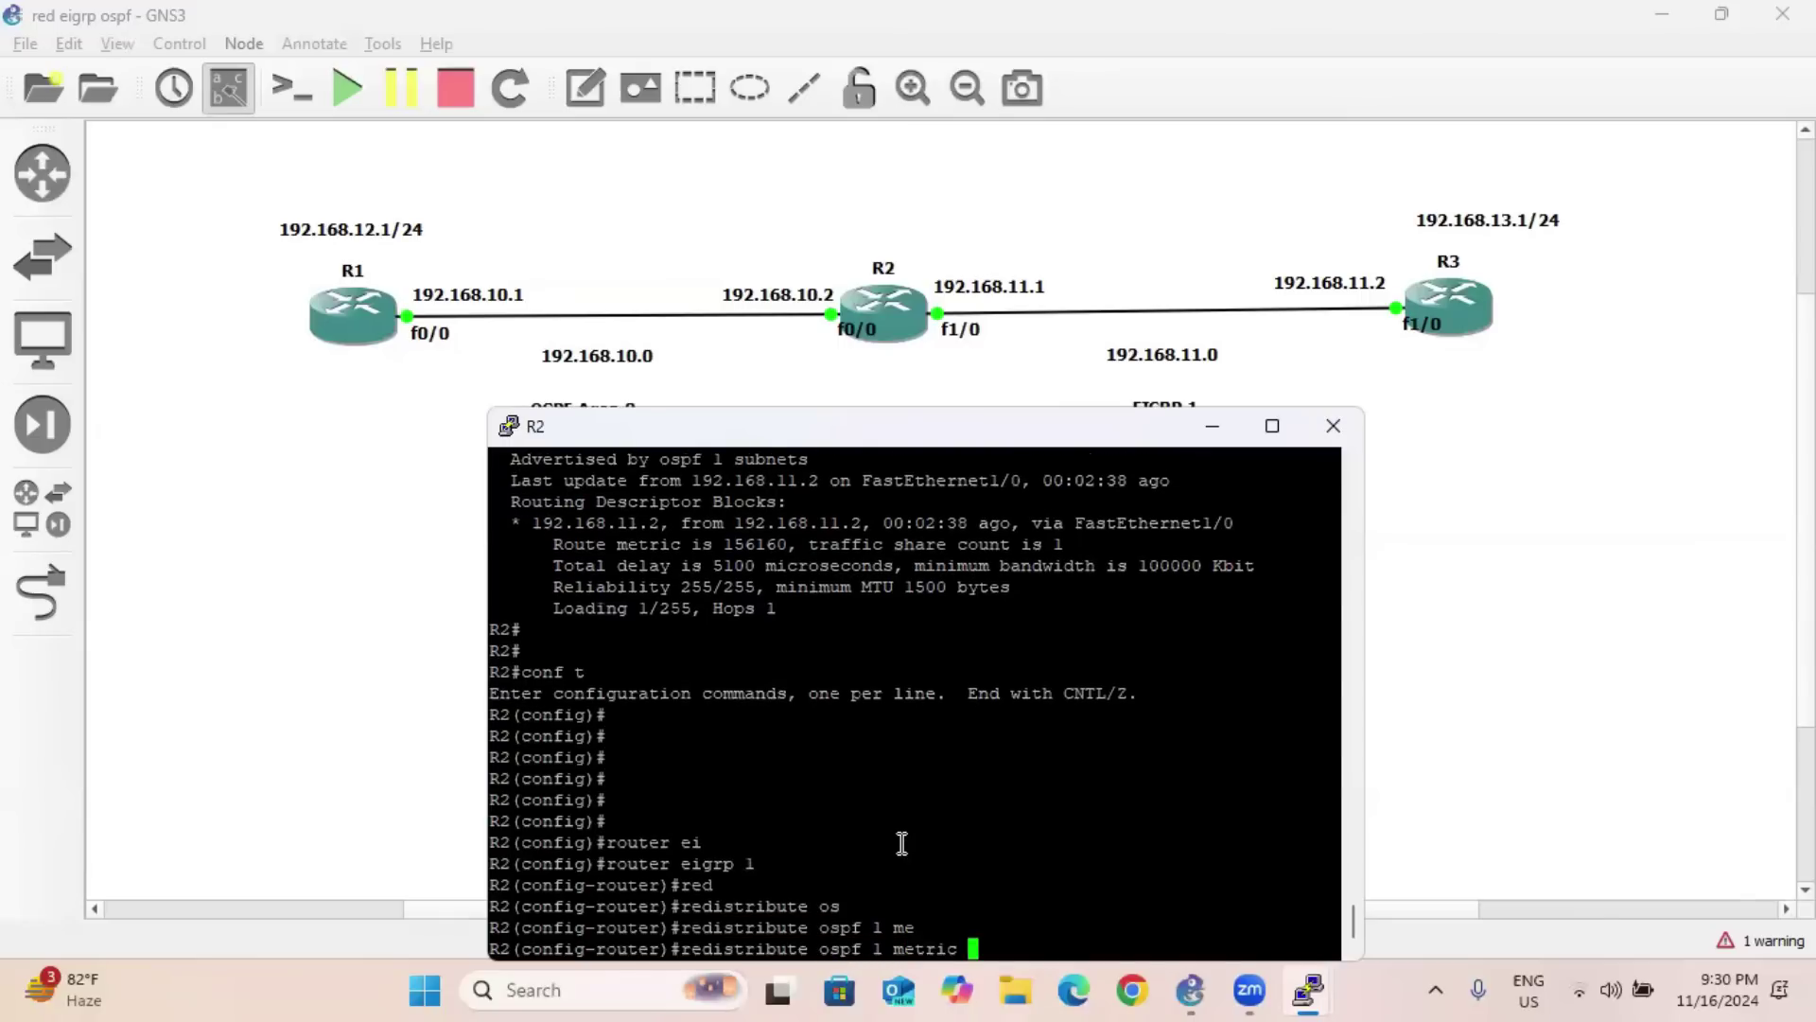
pyautogui.write('10000 100 255')
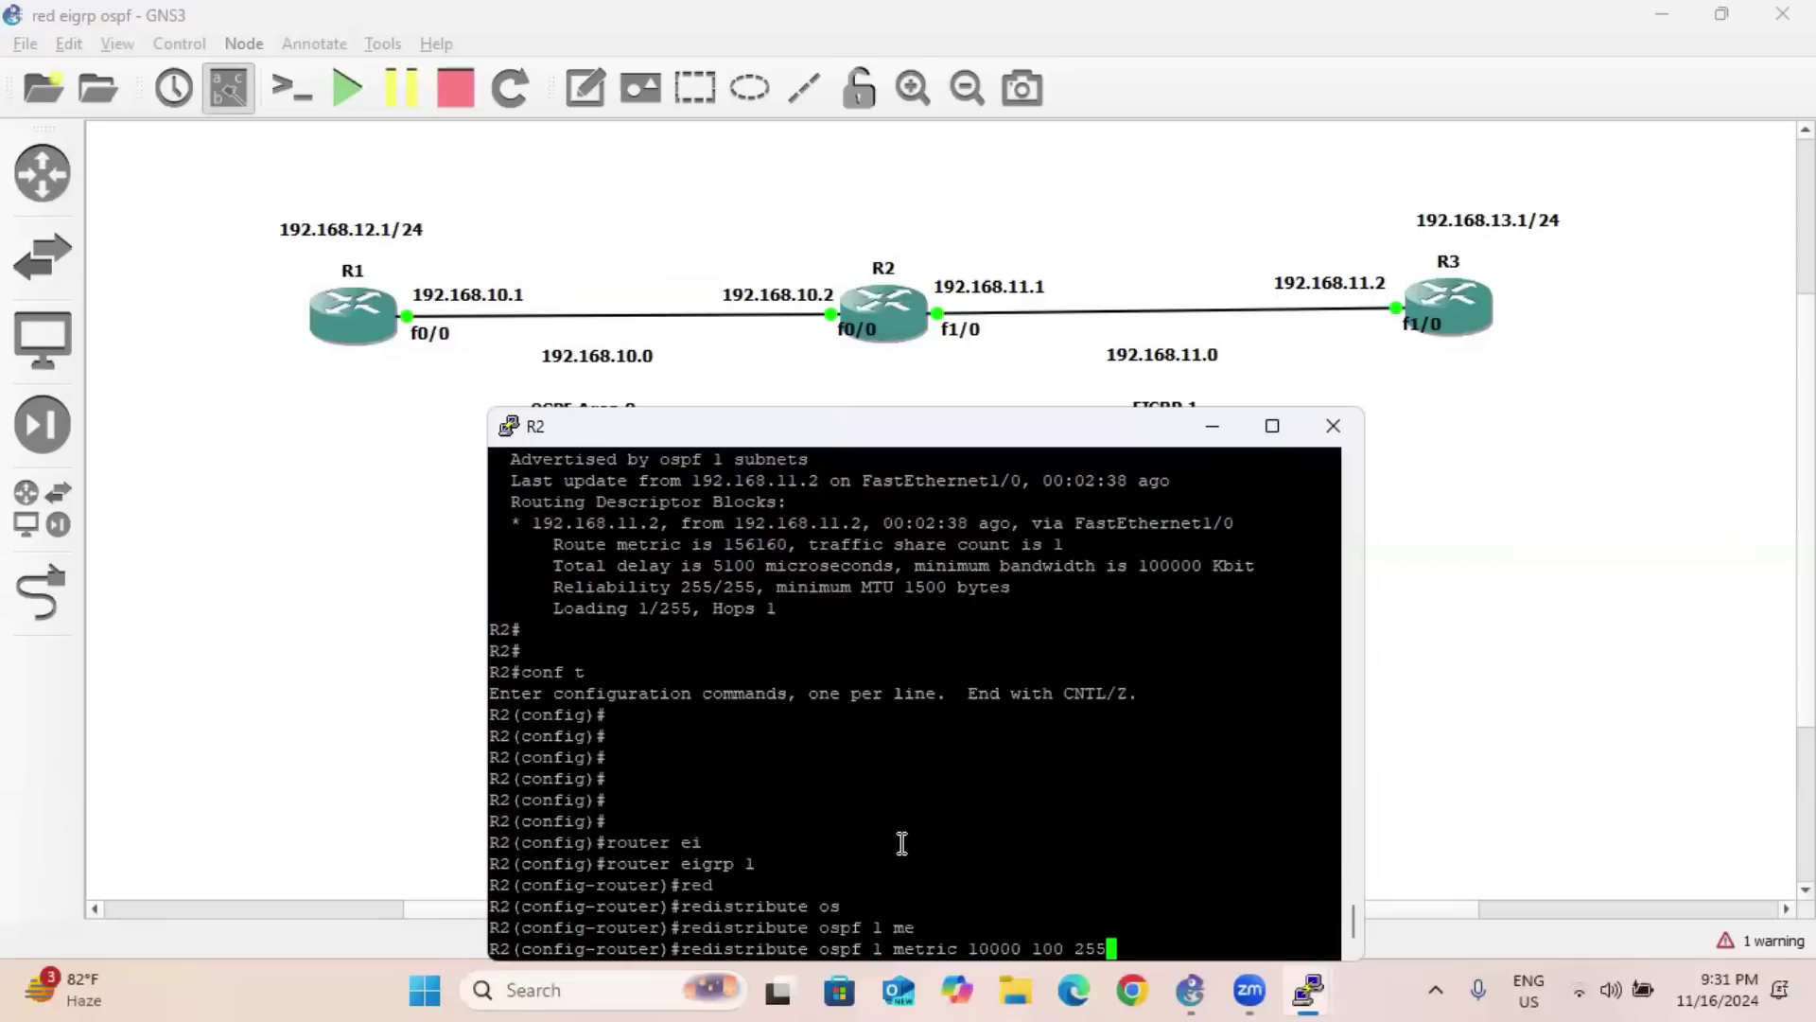
pyautogui.write(' 1 1500')
pyautogui.press('Return')
pyautogui.press('Return')
pyautogui.press('Return')
pyautogui.press('Return')
# Exit R2's EIGRP configuration back to global configuration mode.
pyautogui.write('ex')
pyautogui.press('Return')
pyautogui.press('Return')
pyautogui.press('Return')
pyautogui.press('Return')
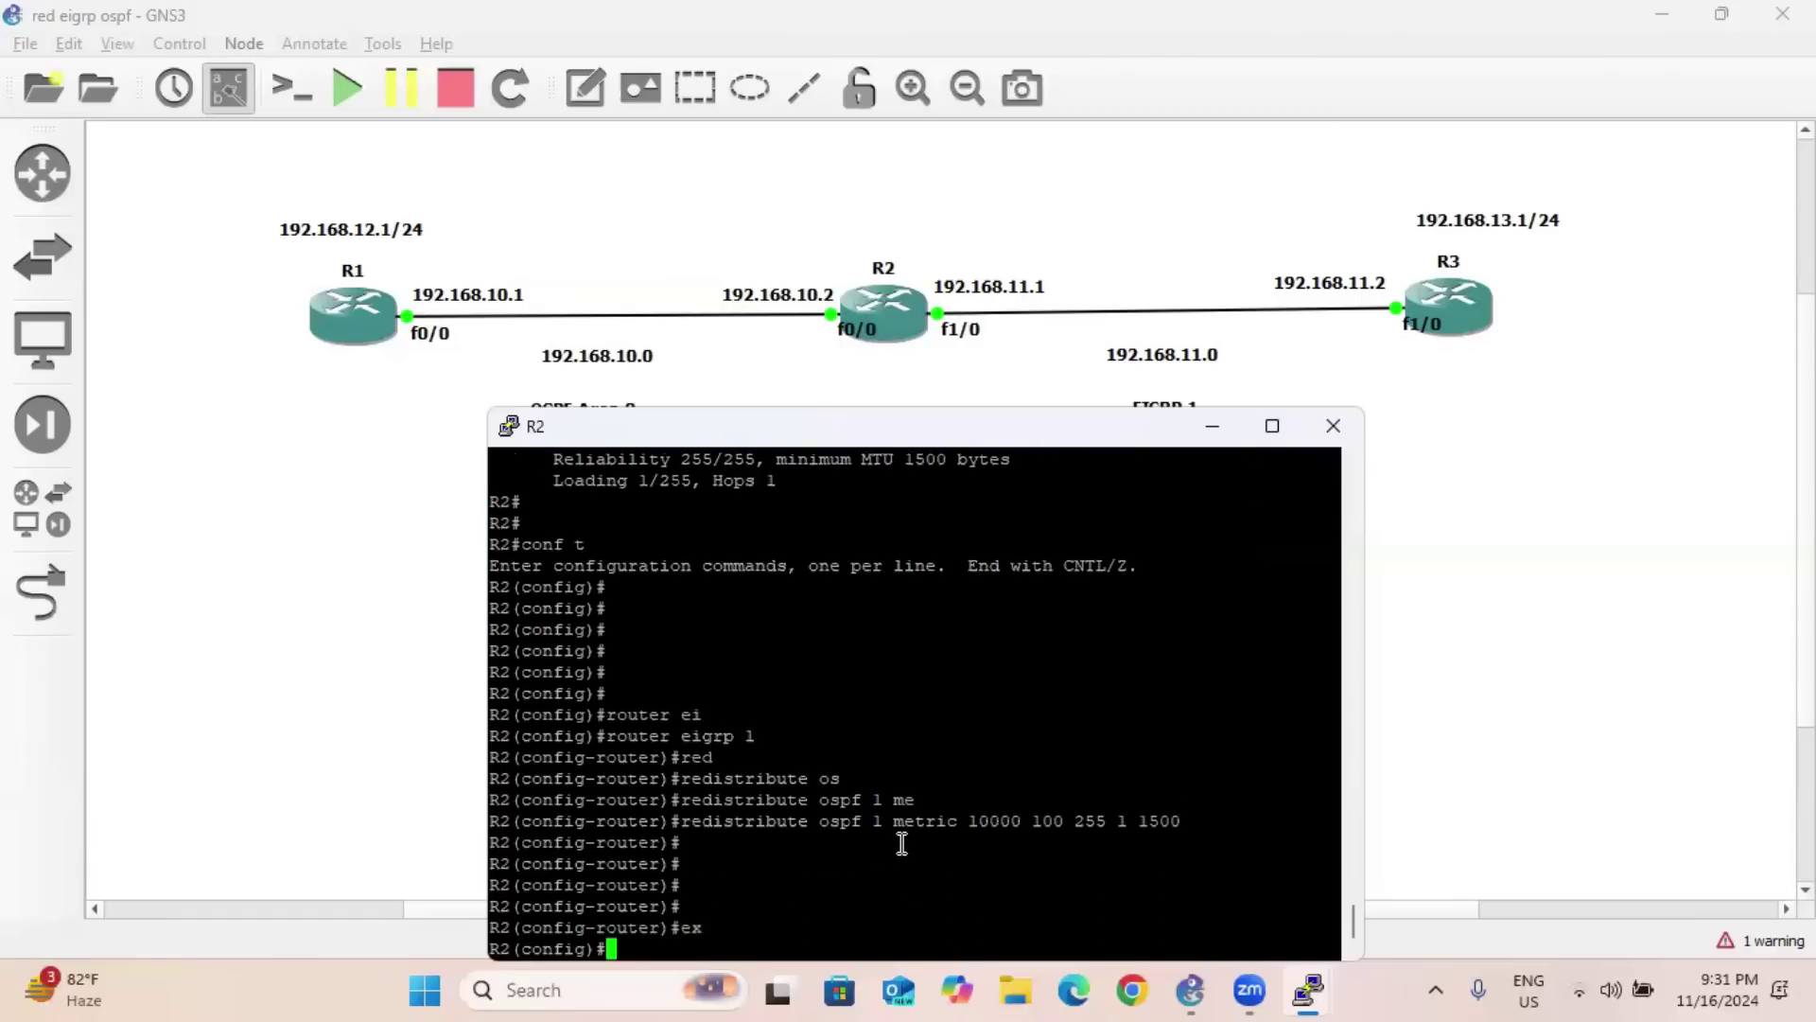
pyautogui.press('Return')
pyautogui.press('Return')
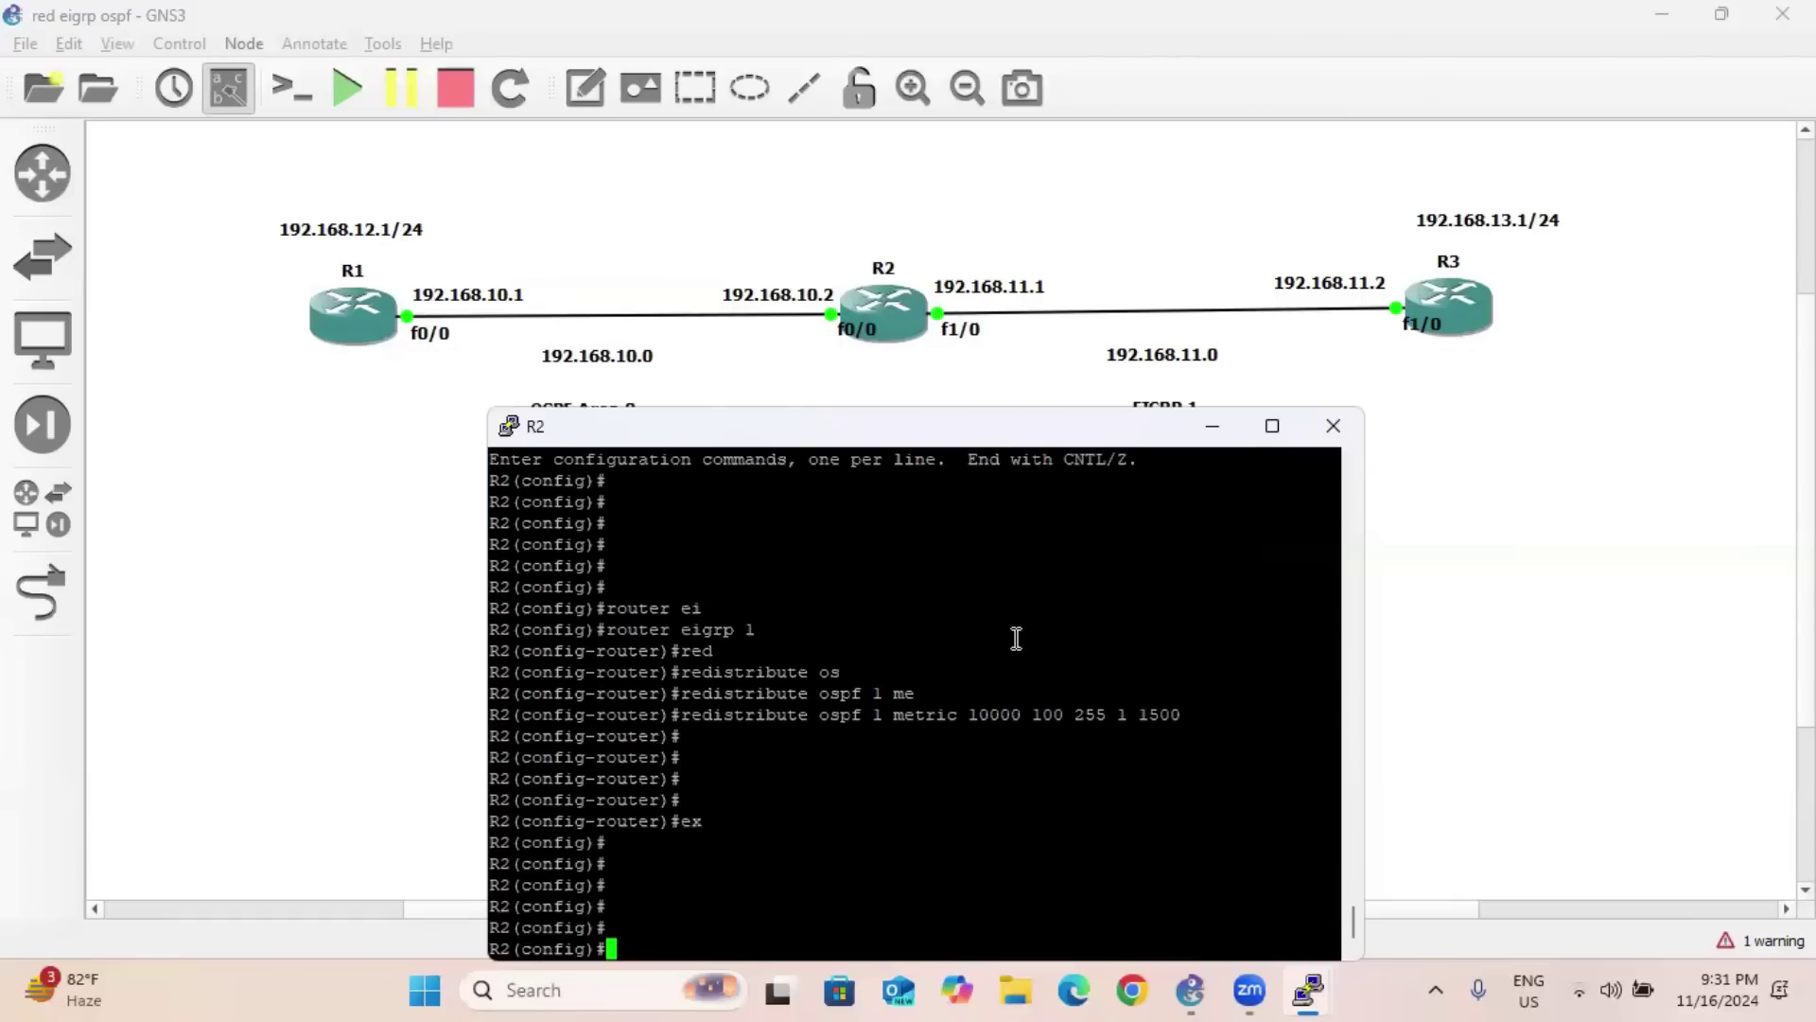
# Minimize R2's console and box-select the topology from R1 to R3 to review it.
pyautogui.click(1214, 424)
pyautogui.moveTo(310, 165); pyautogui.dragTo(1703, 473)
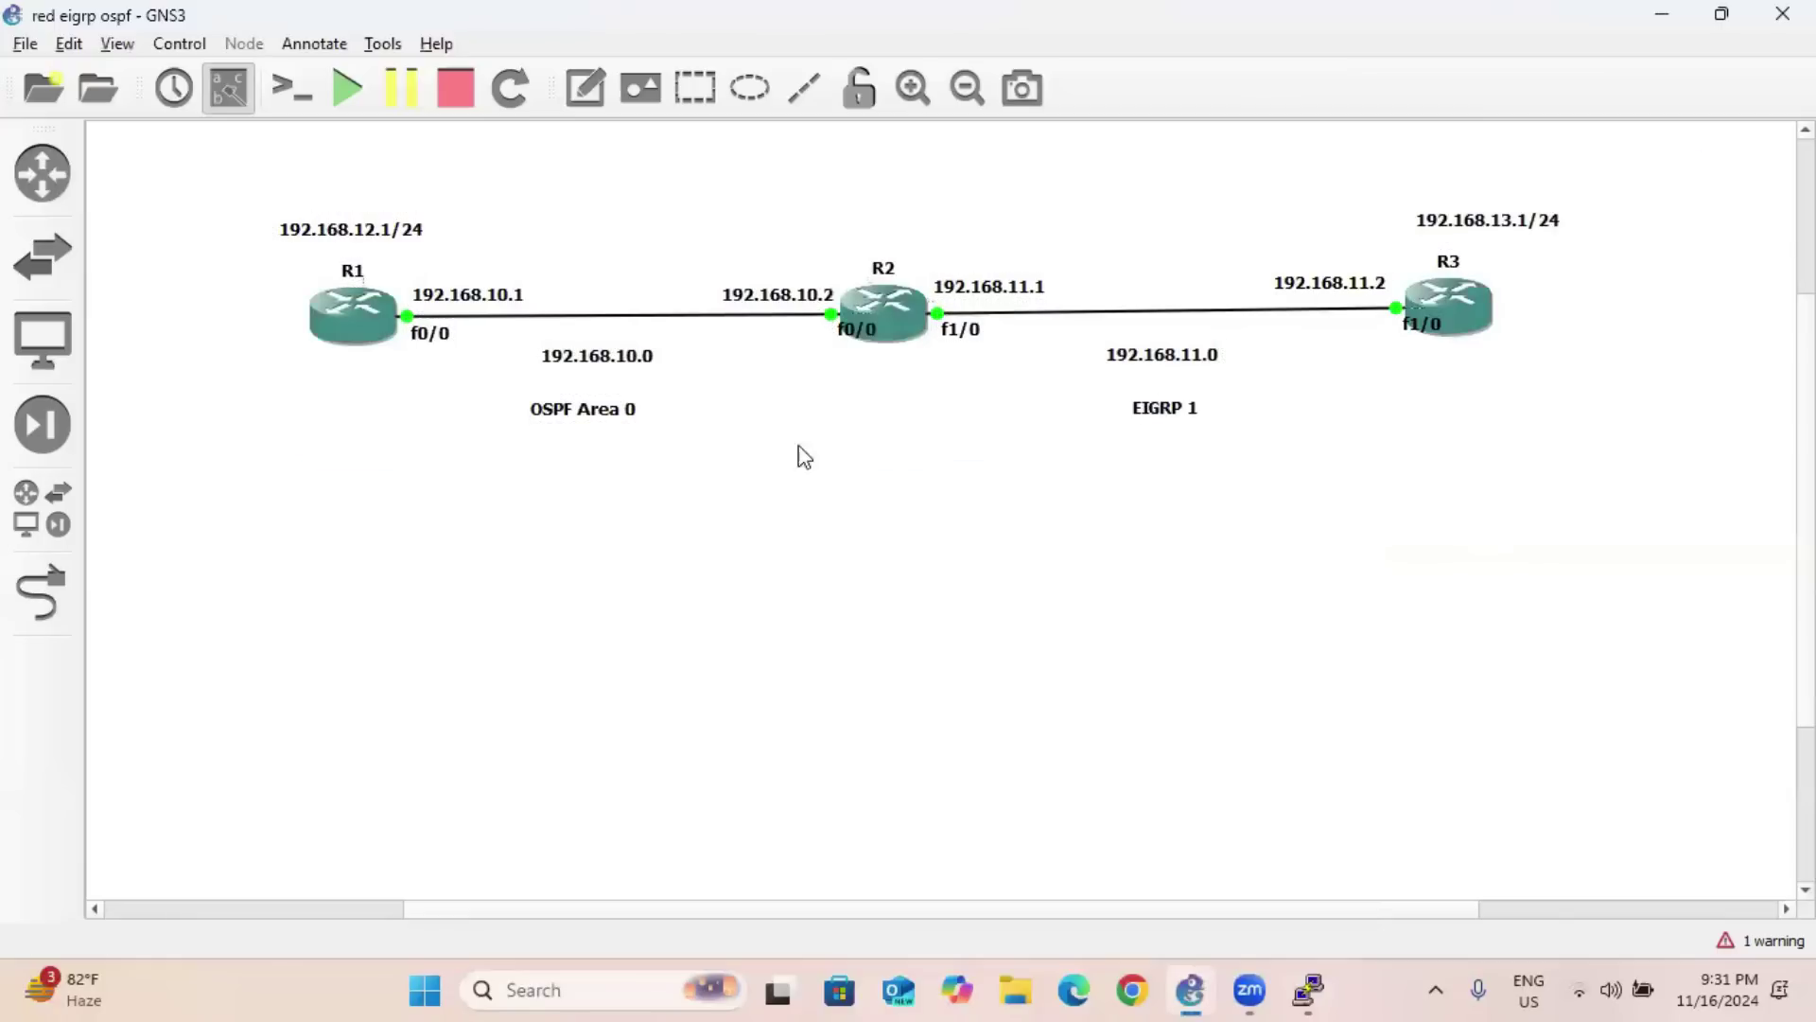
# Open R1's console and exit its OSPF and global configuration modes to privileged EXEC mode.
pyautogui.doubleClick(346, 319)
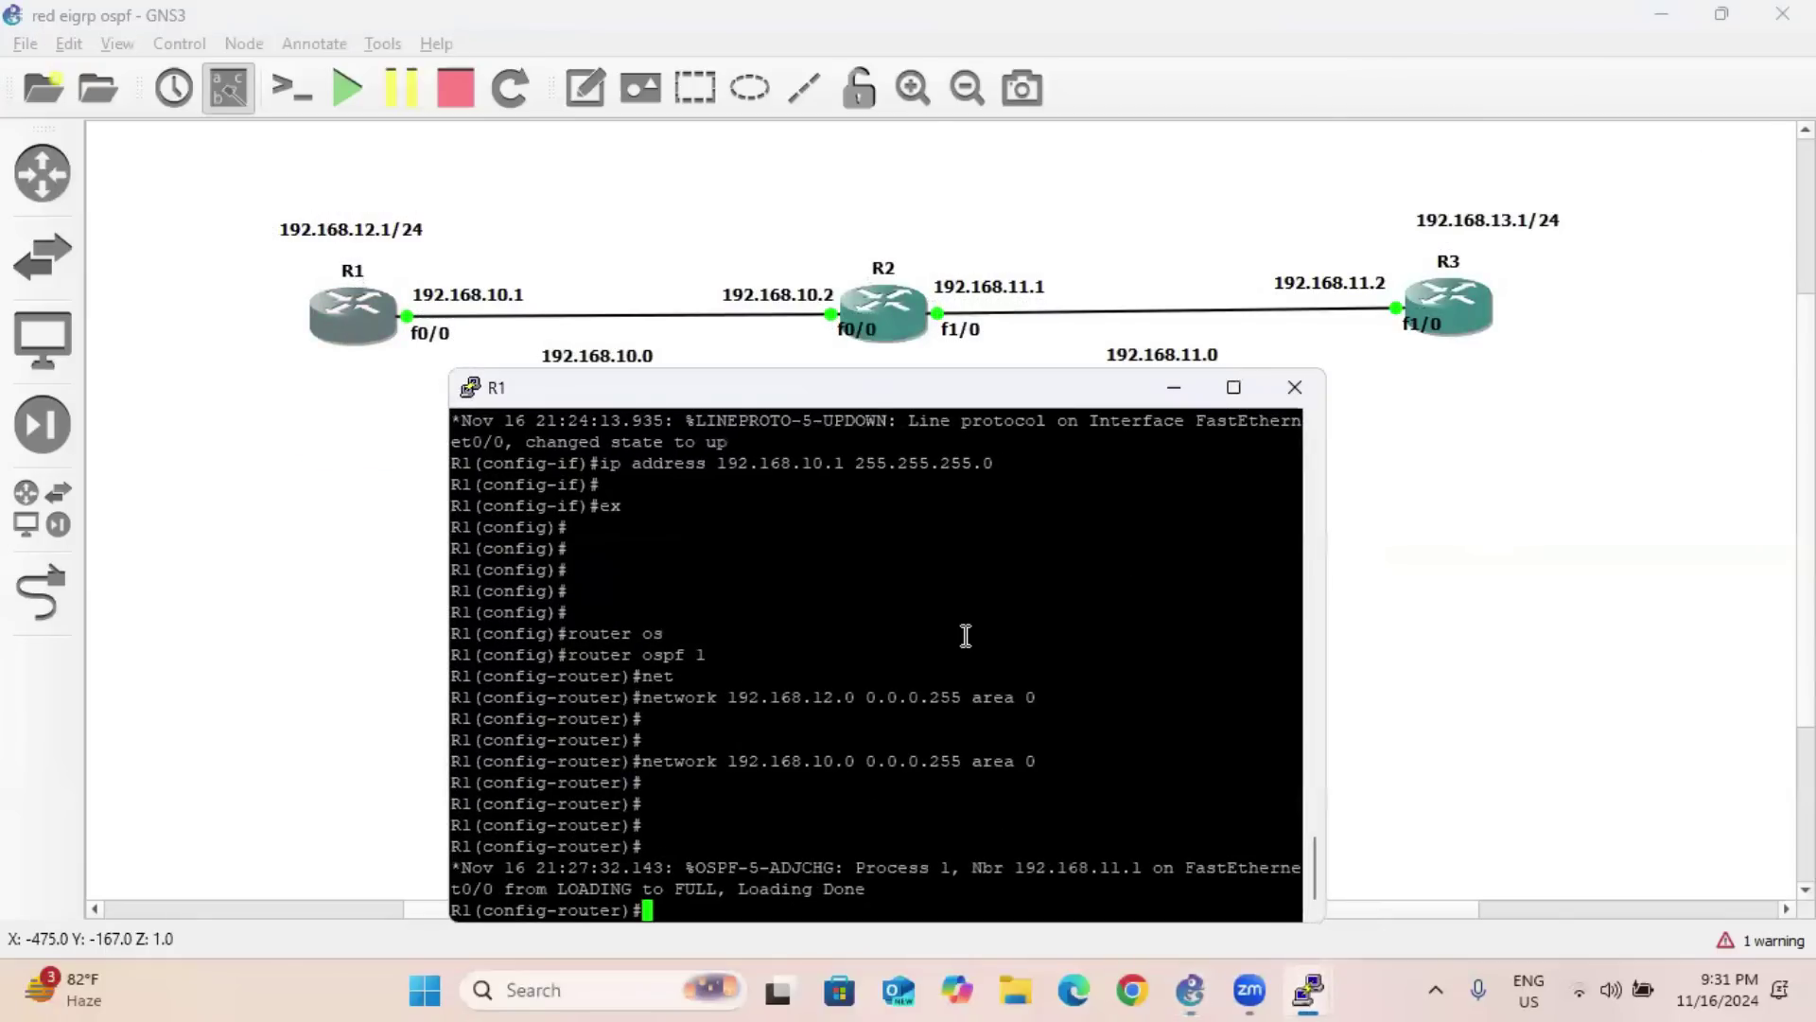
pyautogui.press('Return')
pyautogui.press('Return')
pyautogui.press('Return')
pyautogui.write('ex')
pyautogui.press('Return')
pyautogui.write('ig)#i')
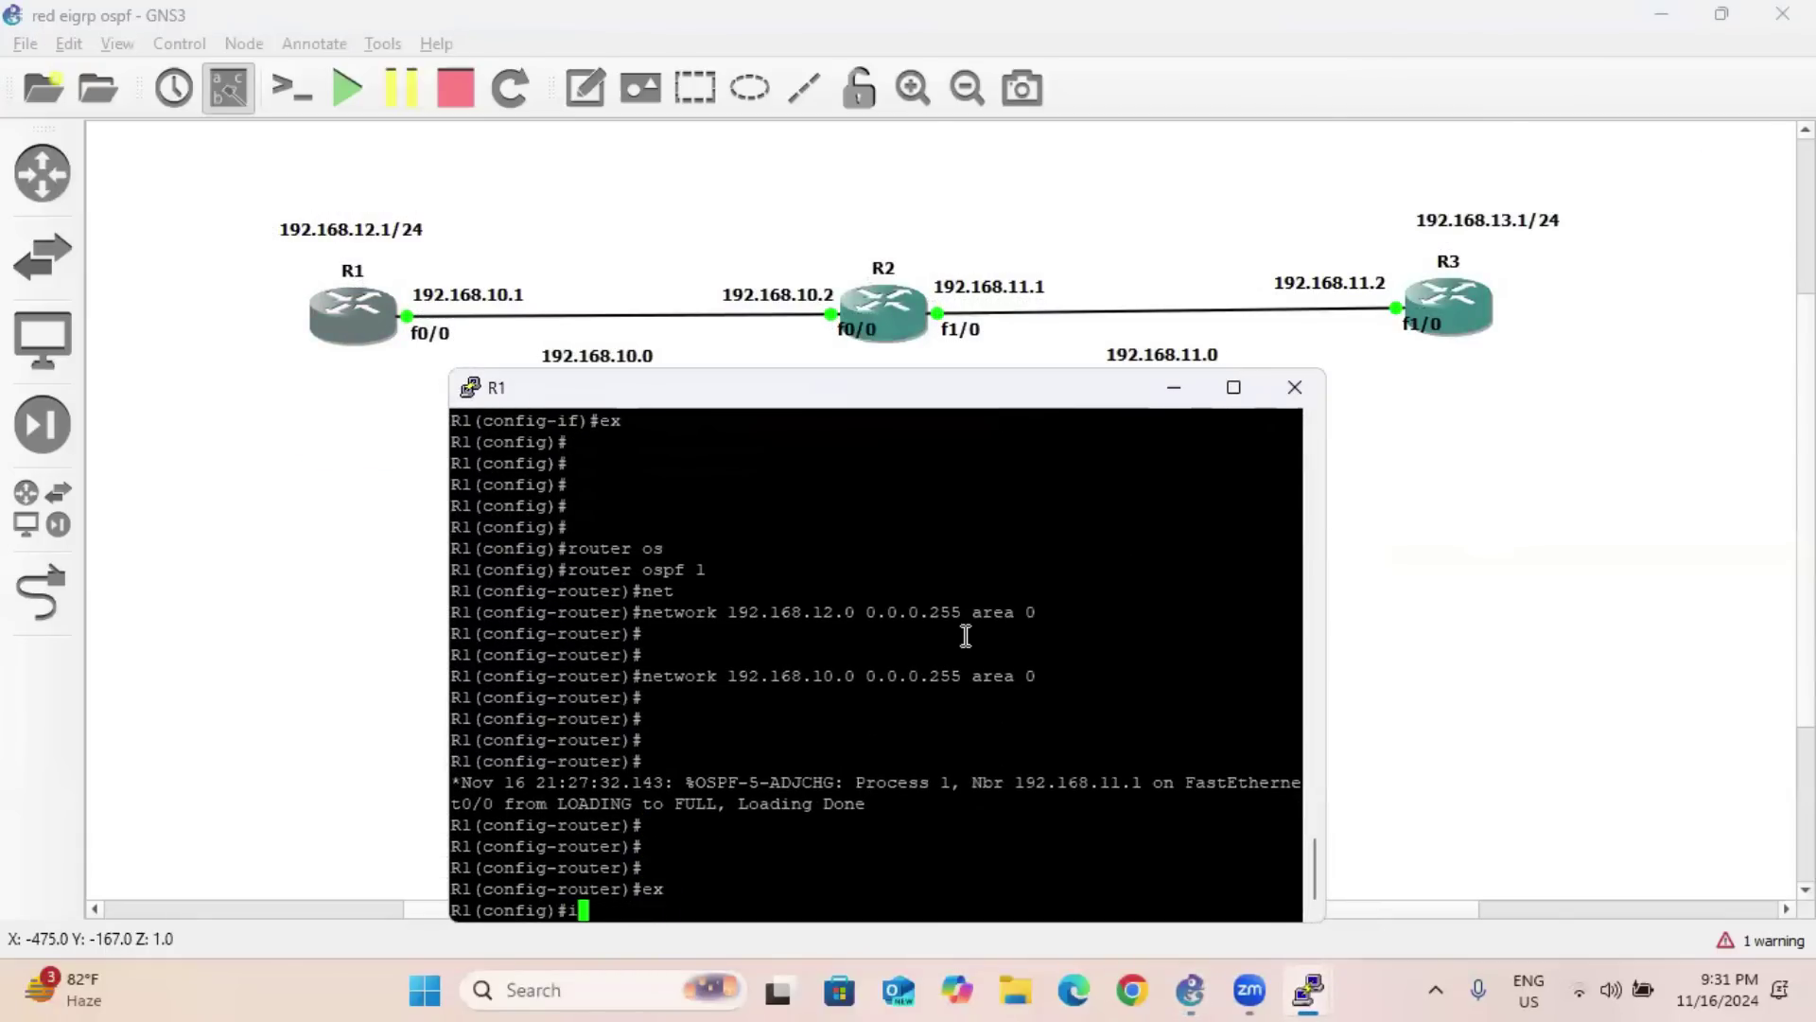
pyautogui.press('Return')
pyautogui.press('Return')
pyautogui.press('Return')
pyautogui.write('exi')
pyautogui.press('Return')
pyautogui.press('Return')
pyautogui.press('Return')
pyautogui.press('Return')
# Ping 192.168.13.1 from R1 to test connectivity to R3's network.
pyautogui.write('ping 192.')
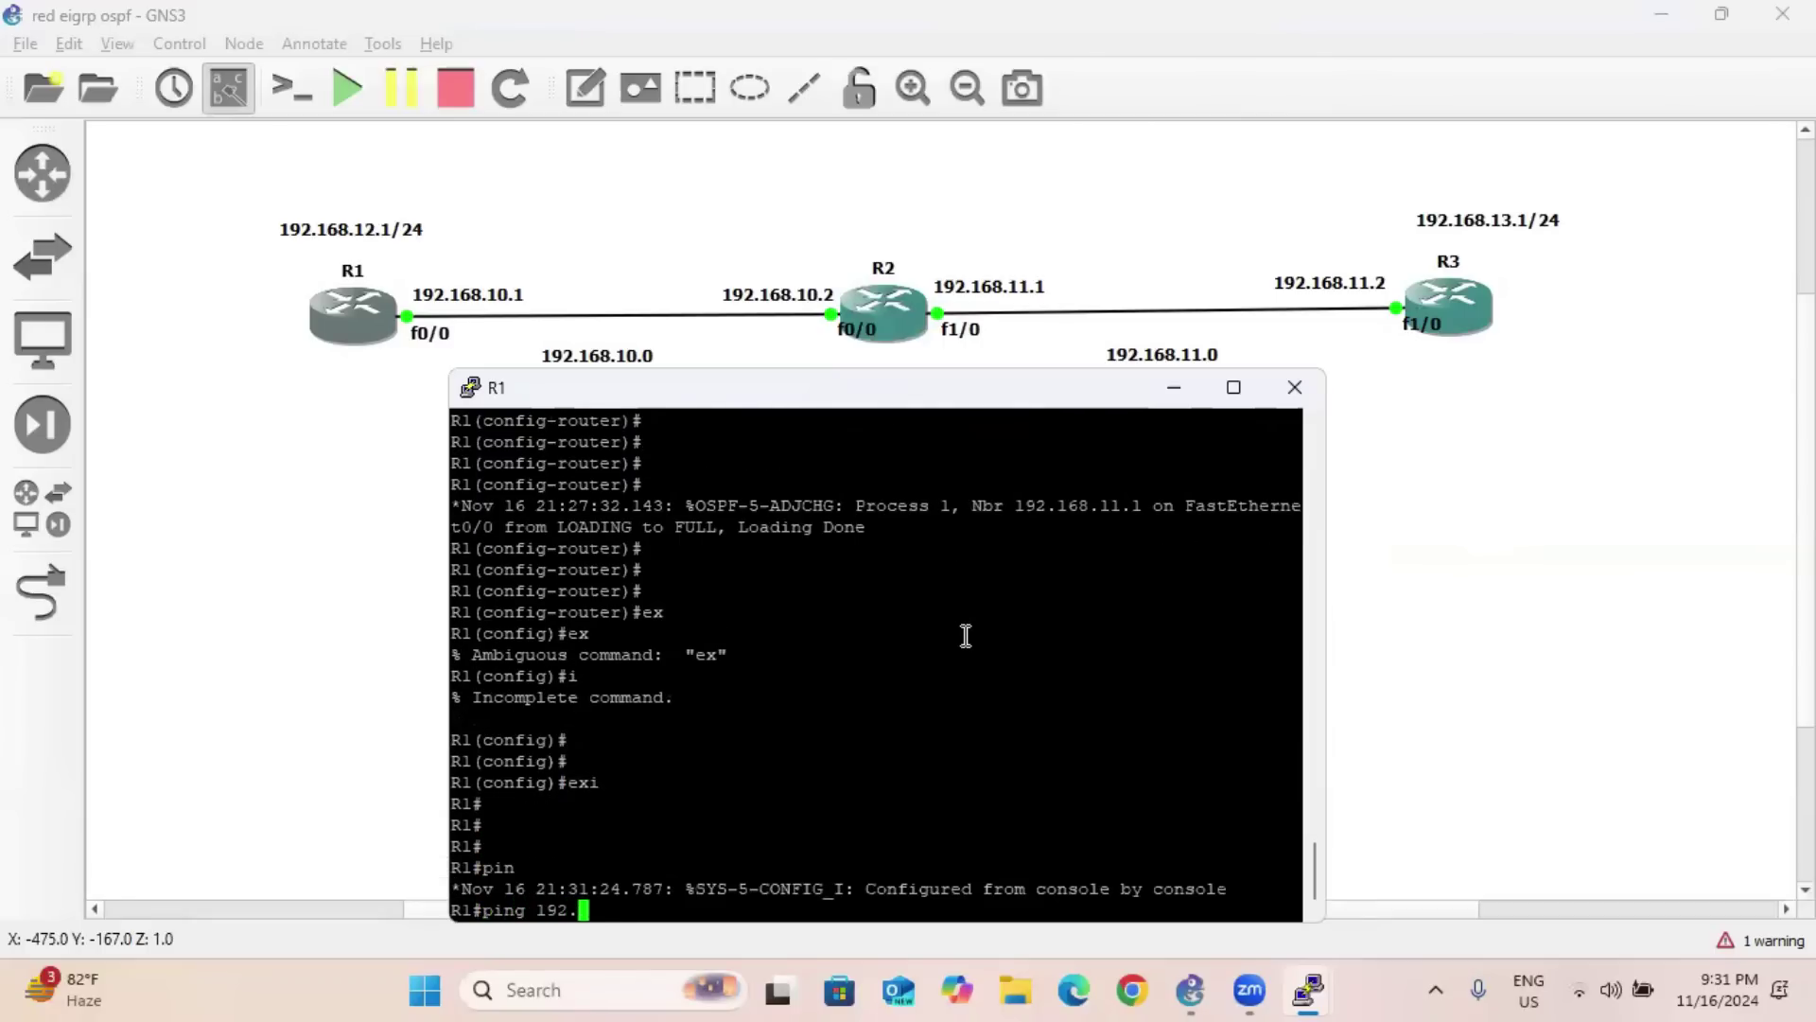
pyautogui.write('168.13.1')
pyautogui.press('Return')
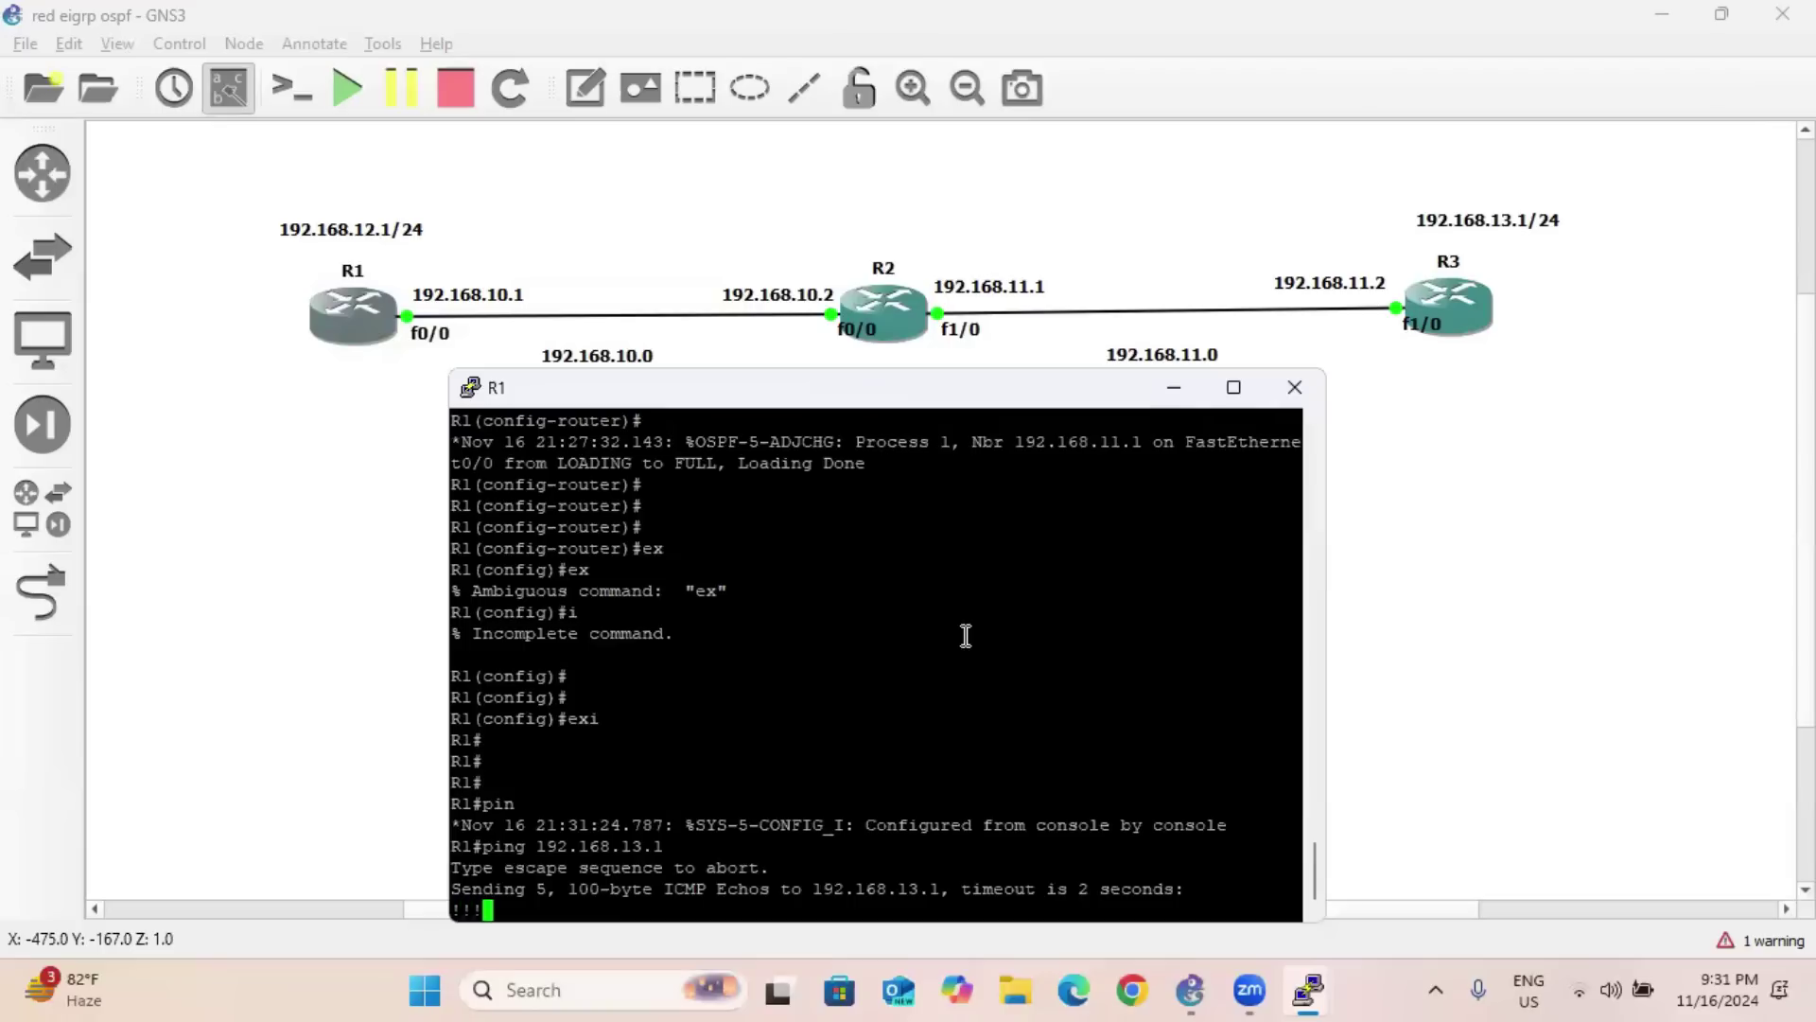